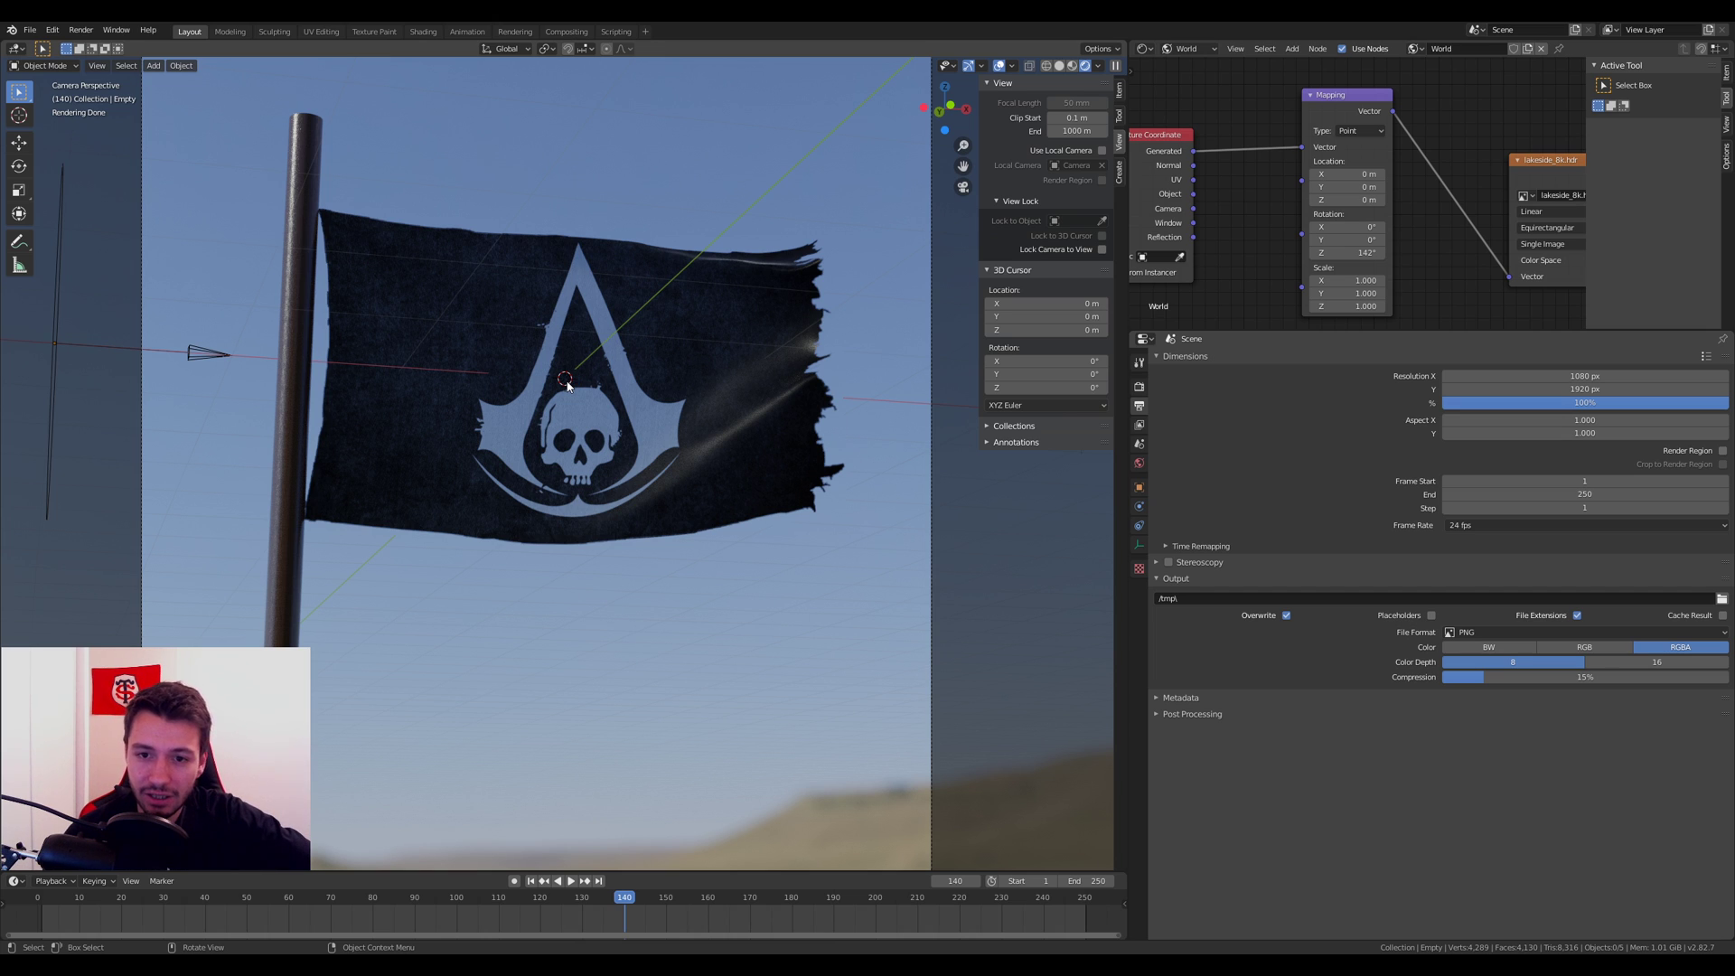
Step: Preview the finished flag scene at frame 138, look at it from another angle and return to the camera view
{"action": "mouse_move", "coordinate": [623, 904]}
{"action": "left_mouse_down"}
{"action": "mouse_move", "coordinate": [525, 904]}
{"action": "mouse_move", "coordinate": [618, 910]}
{"action": "left_mouse_up"}
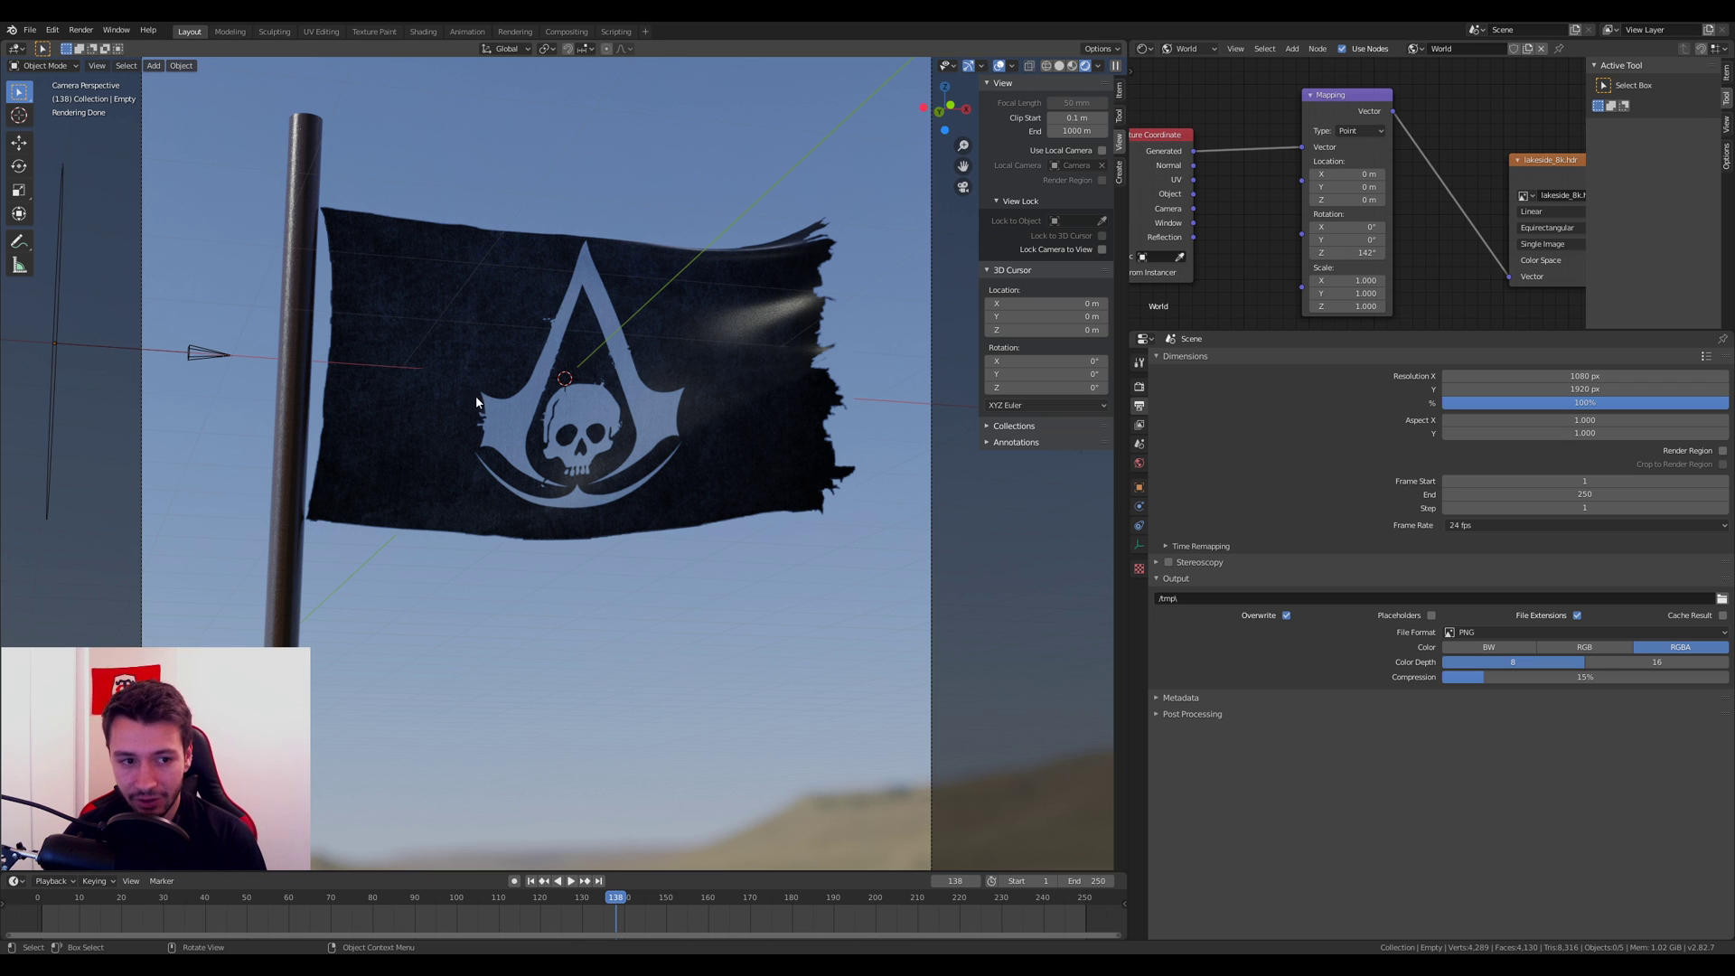
{"action": "middle_click_drag", "start_coordinate": [468, 399], "coordinate": [714, 259]}
{"action": "scroll", "coordinate": [713, 259], "scroll_direction": "down", "scroll_amount": 4}
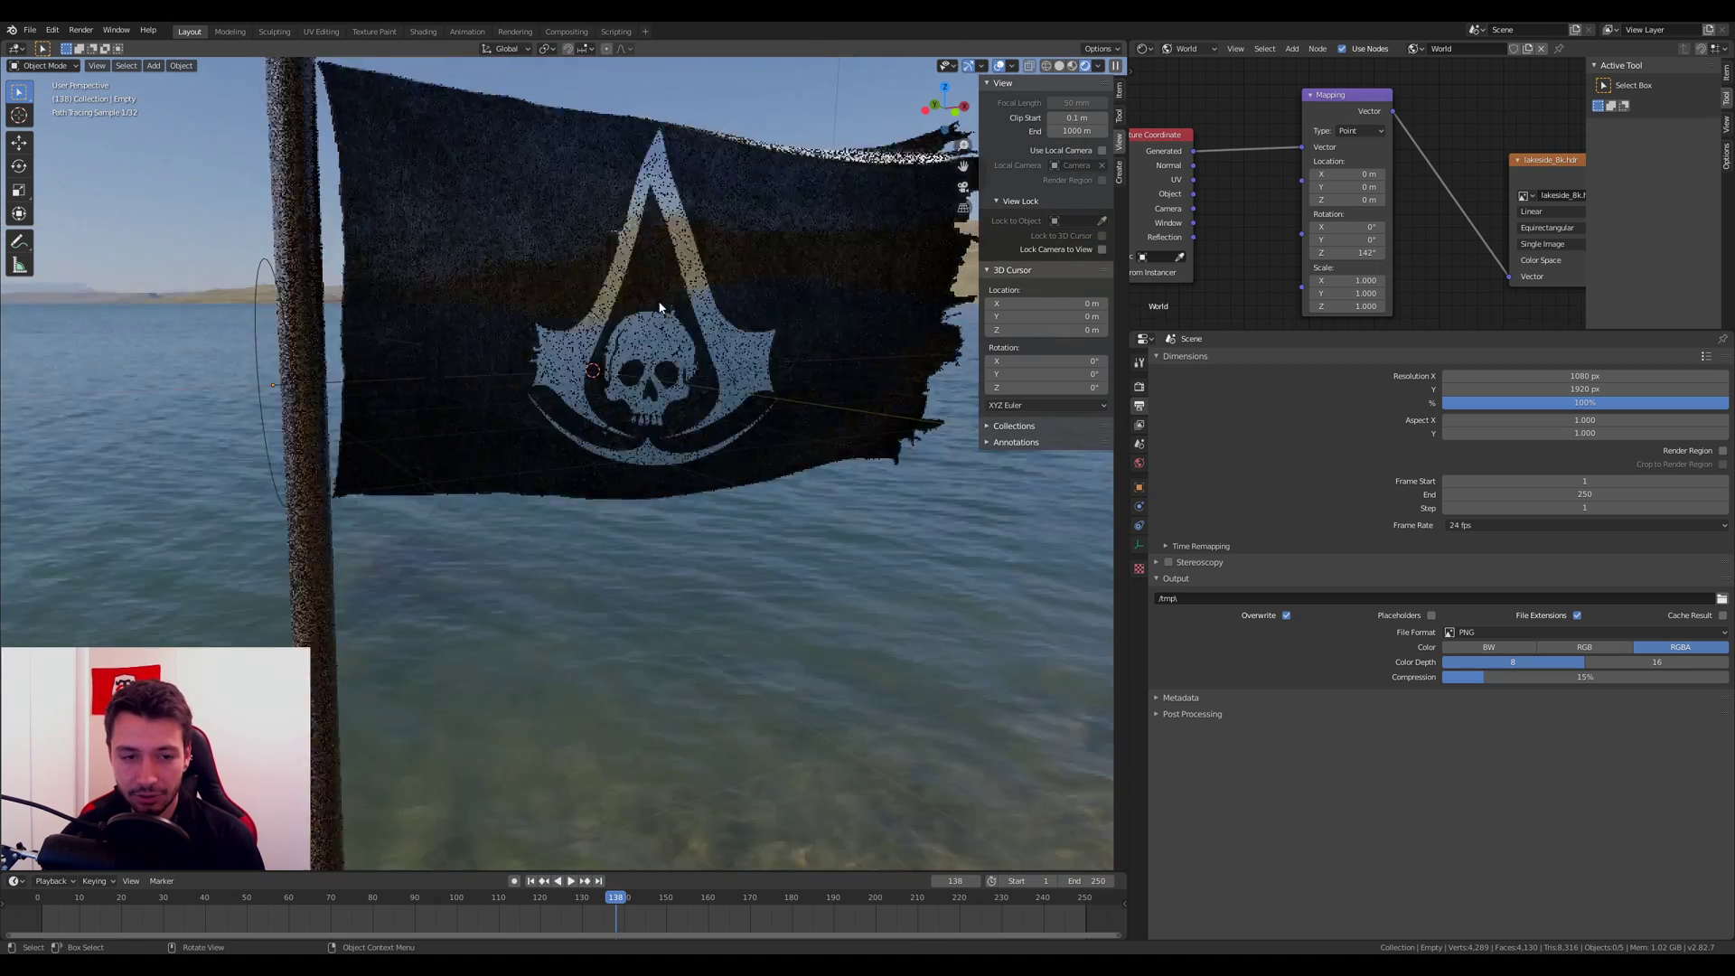
{"action": "key", "text": "KP_0"}
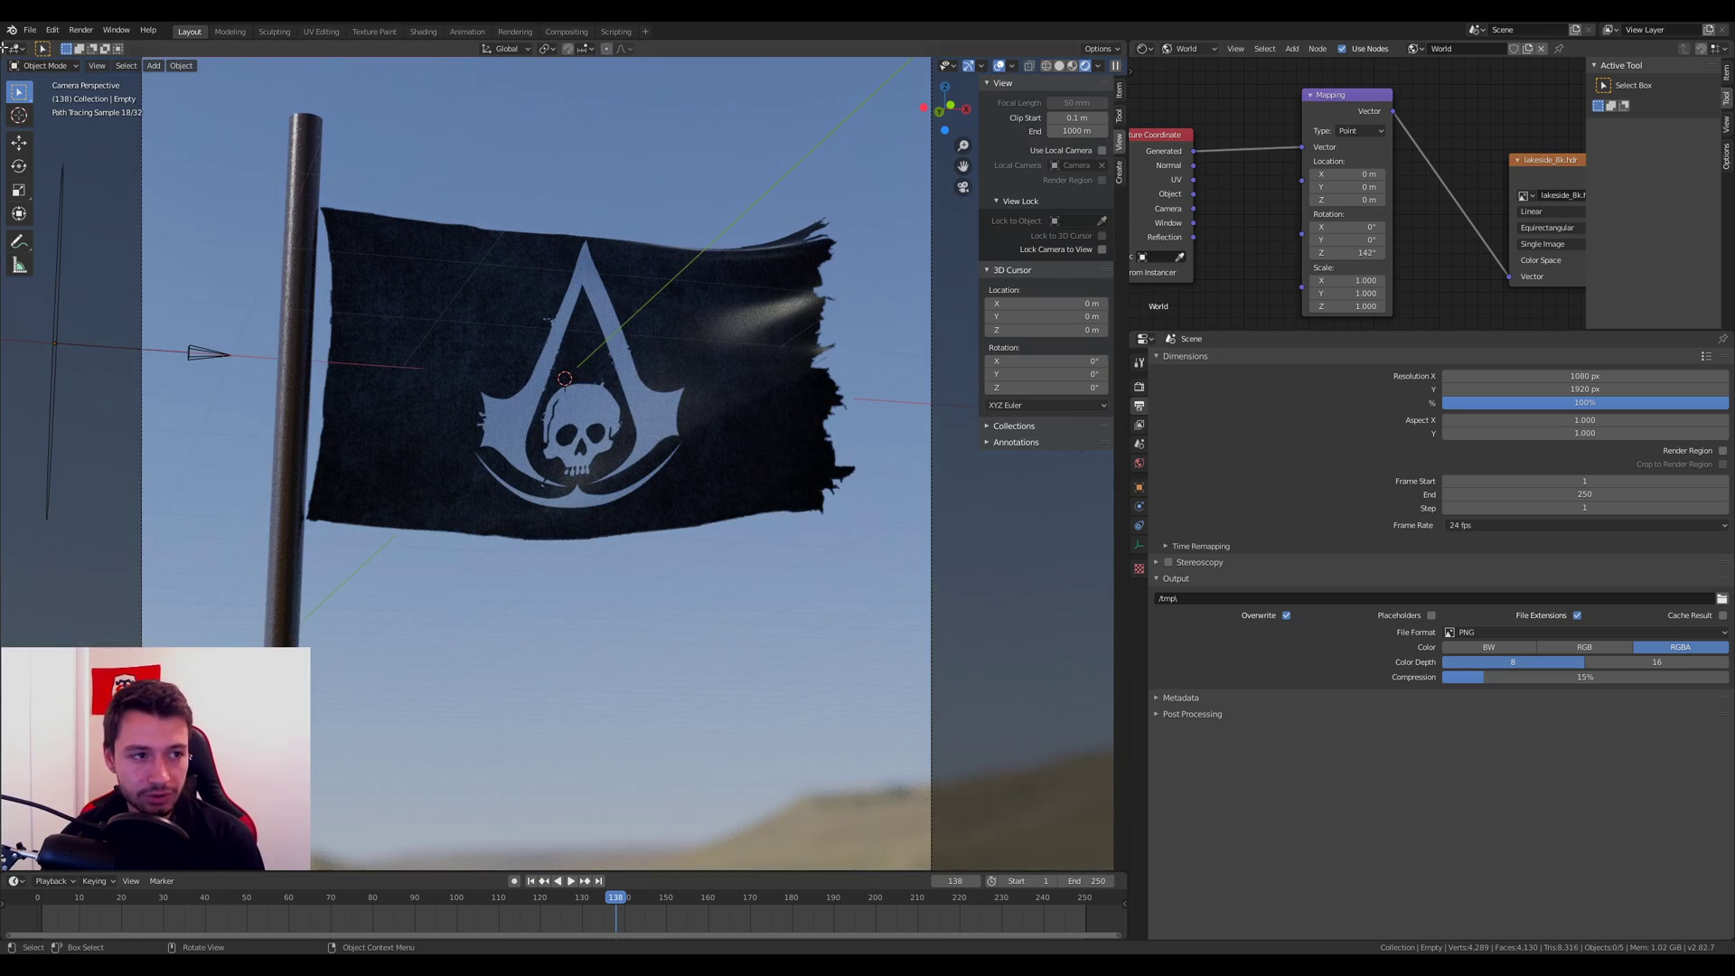
Step: Create a new General file and delete the default cube
{"action": "left_click", "coordinate": [29, 33]}
{"action": "mouse_move", "coordinate": [49, 45]}
{"action": "left_click", "coordinate": [181, 46]}
{"action": "left_click", "coordinate": [879, 504]}
{"action": "scroll", "coordinate": [651, 397], "scroll_direction": "up", "scroll_amount": 4}
{"action": "key", "text": "Delete"}
Step: Add a plane in the top view and scale it along the X axis by 1.6
{"action": "key", "text": "KP_7"}
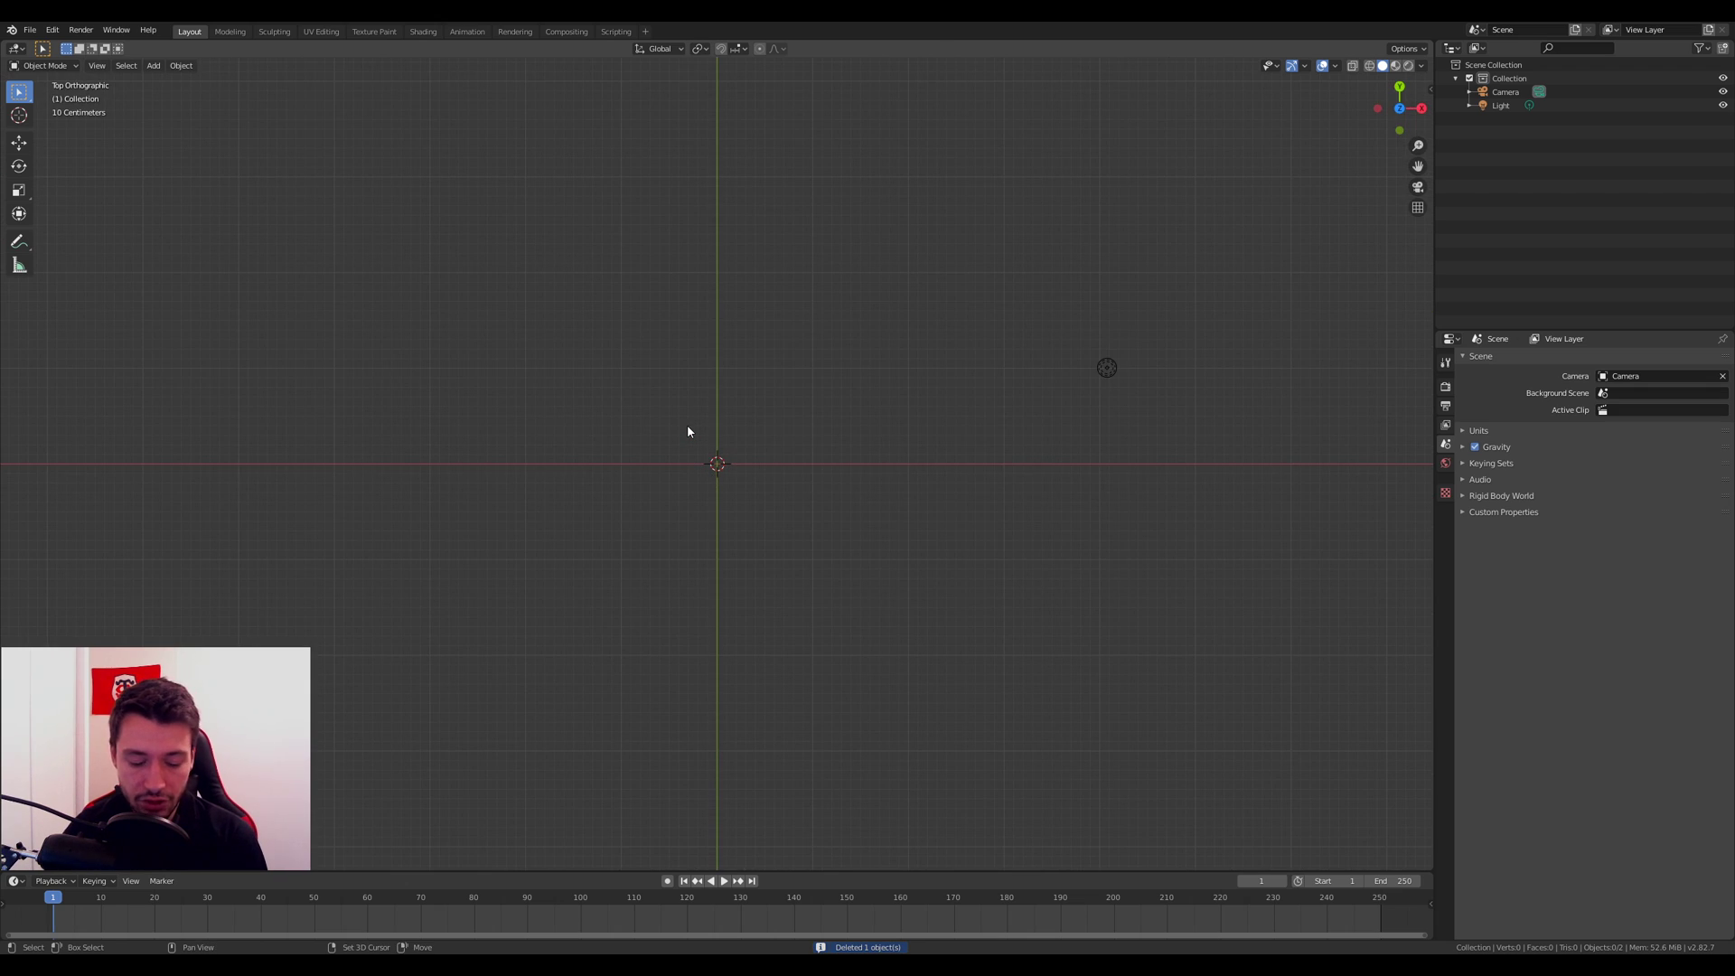
{"action": "key", "text": "shift+a"}
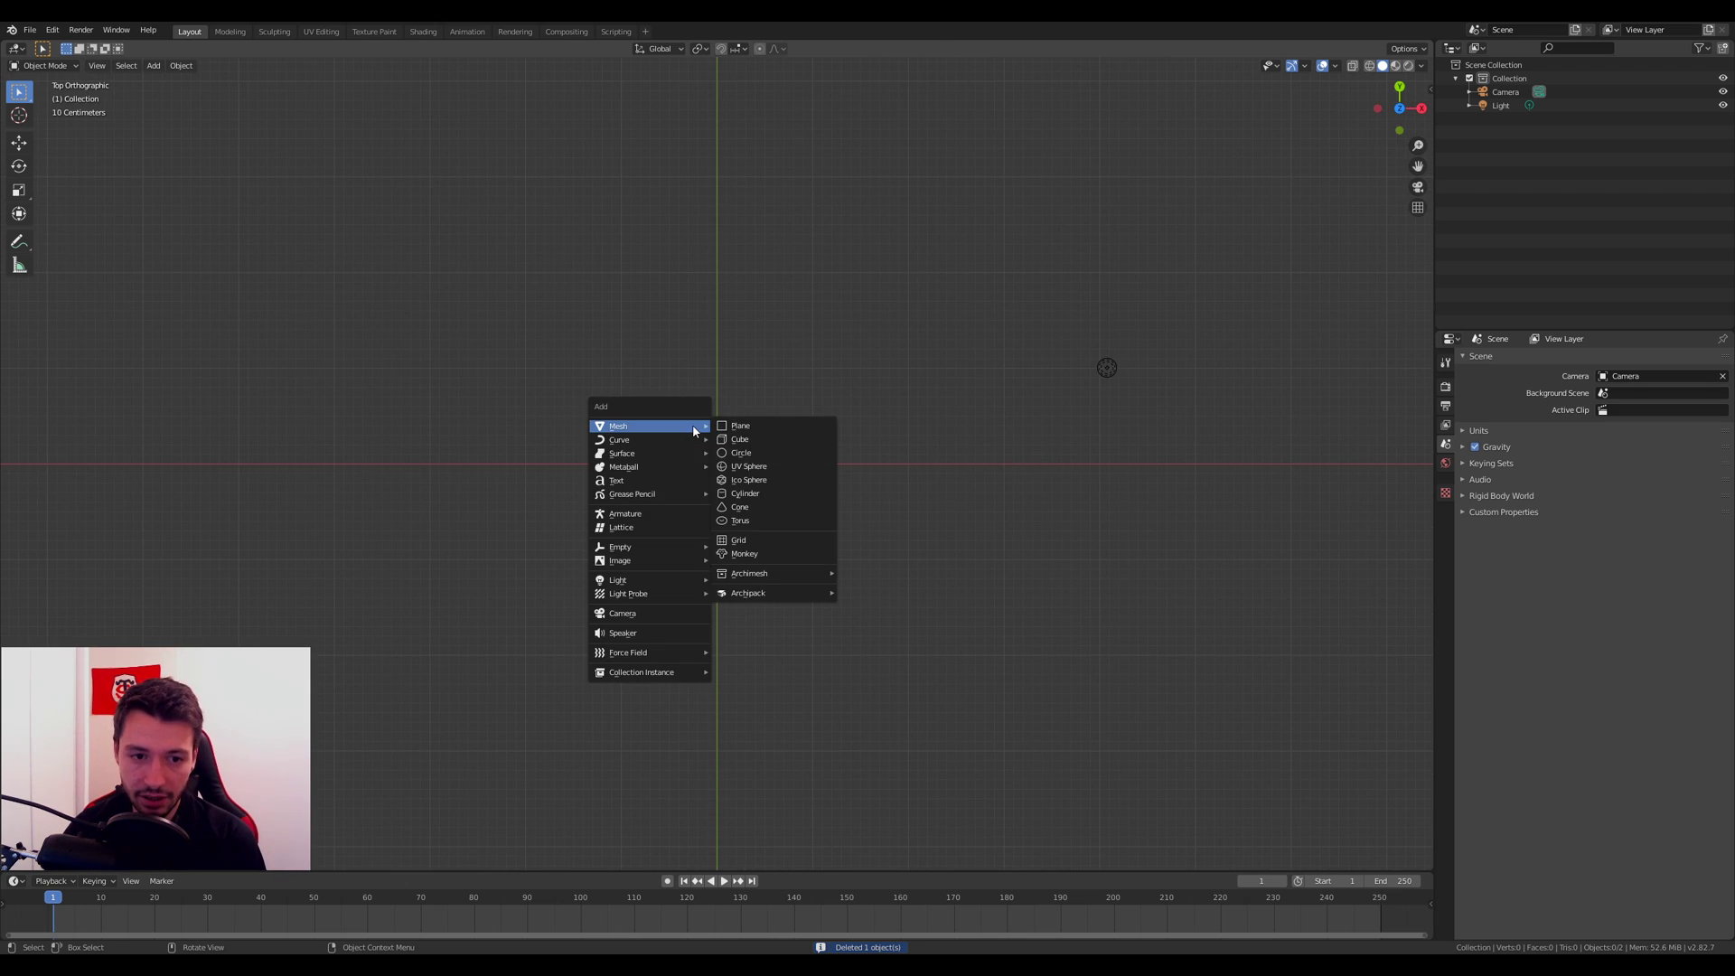
{"action": "left_click", "coordinate": [737, 426]}
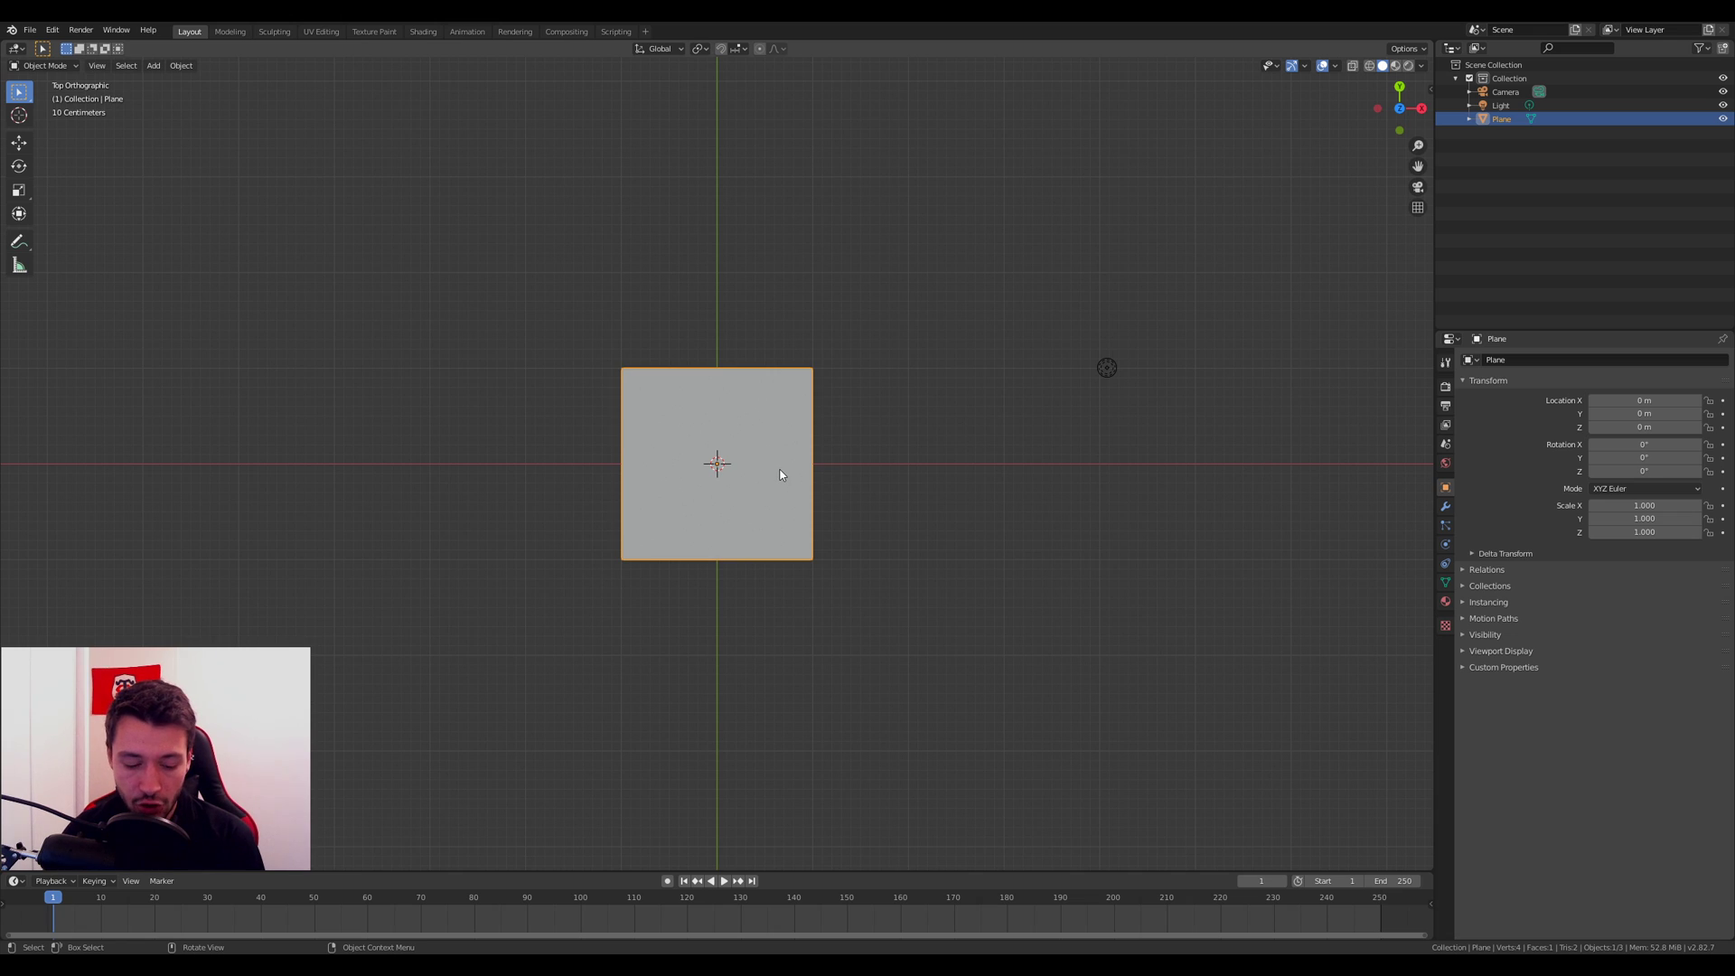
{"action": "key", "text": "s"}
{"action": "key", "text": "x"}
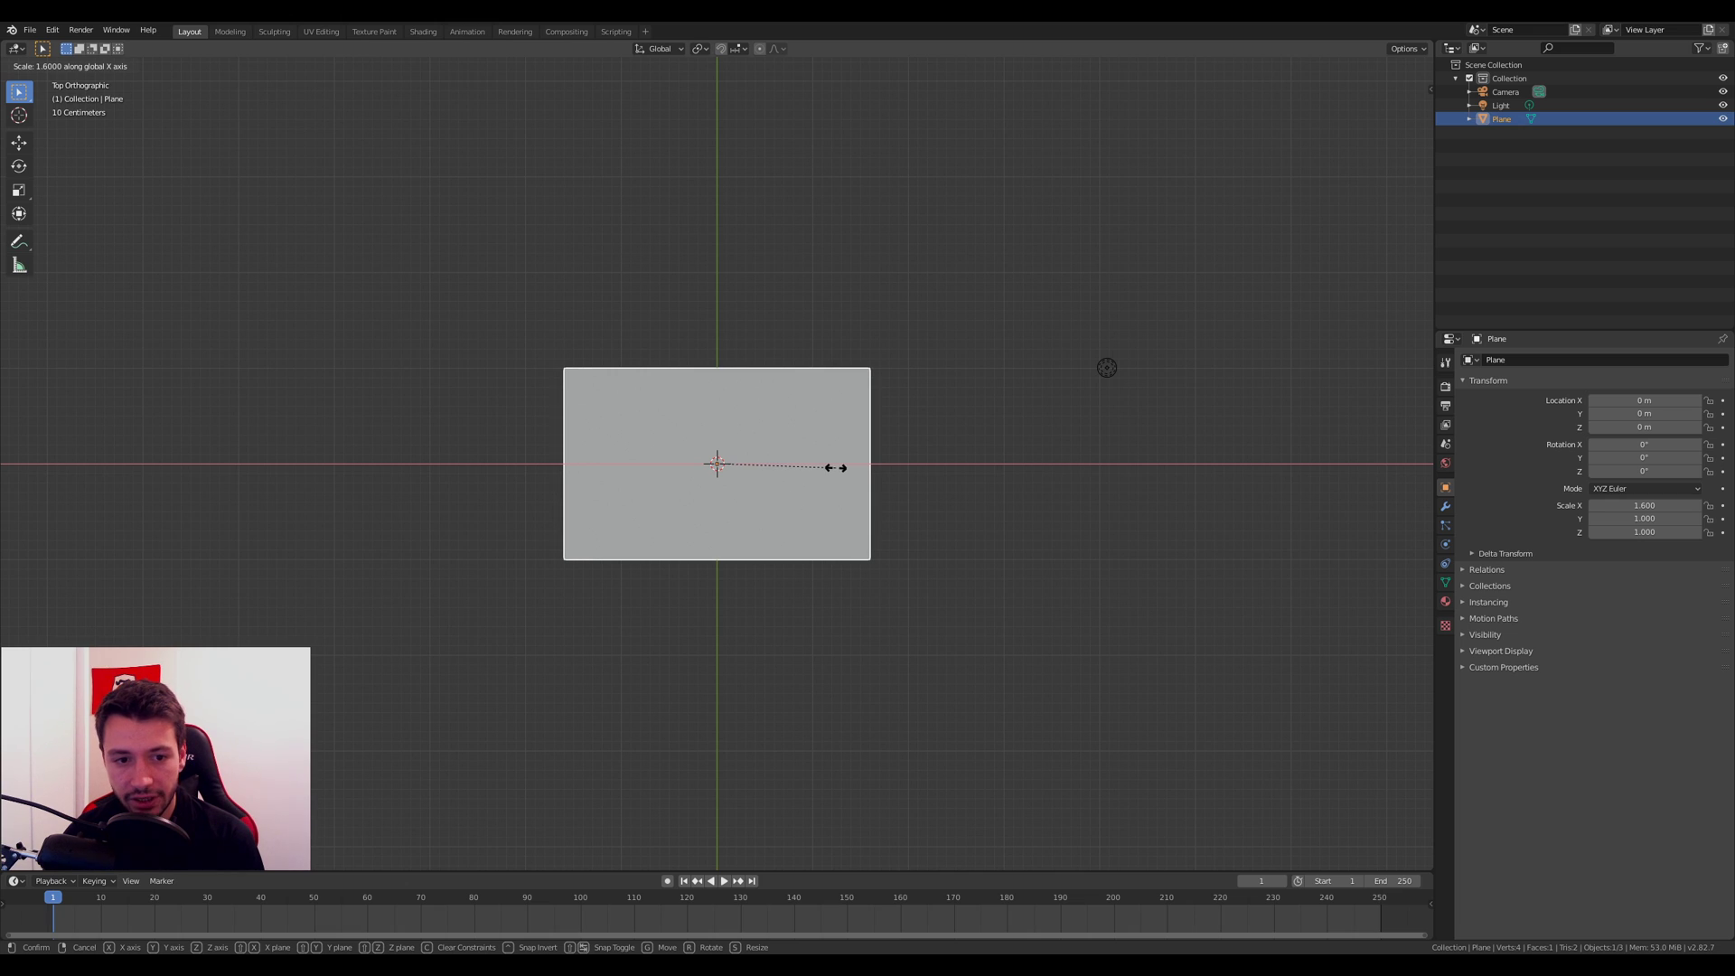
{"action": "left_click", "coordinate": [836, 467]}
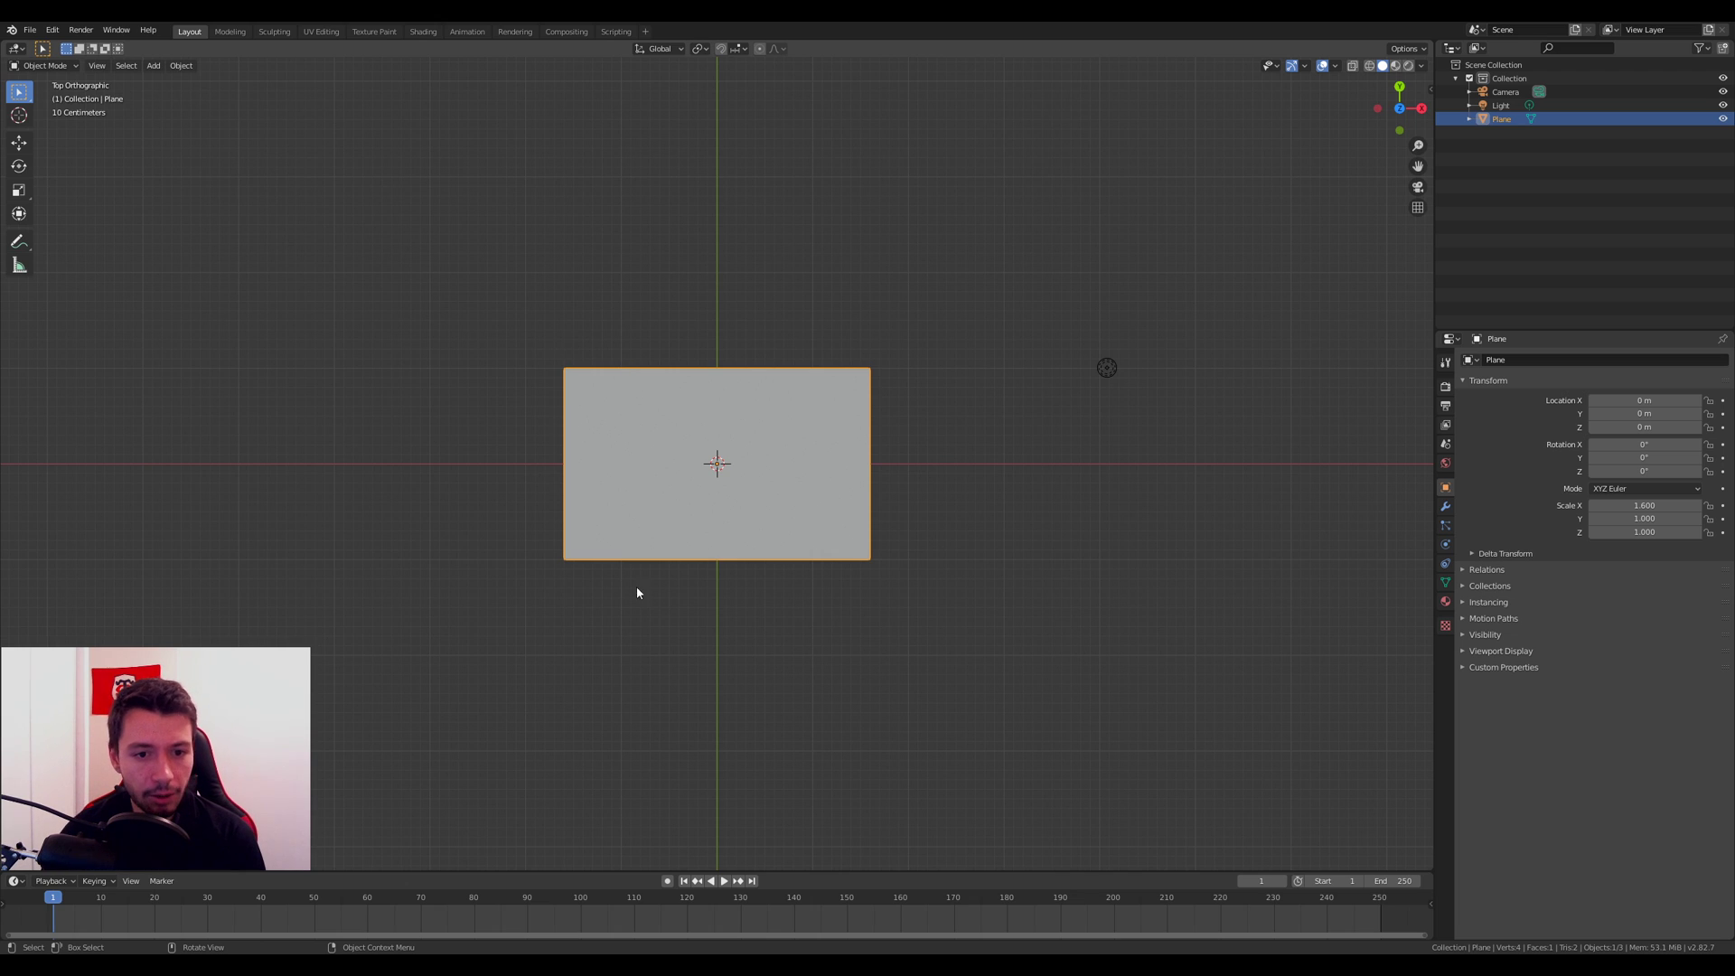
Step: Apply the scale of the stretched plane
{"action": "scroll", "coordinate": [783, 506], "scroll_direction": "up", "scroll_amount": 3}
{"action": "scroll", "coordinate": [750, 452], "scroll_direction": "down", "scroll_amount": 2}
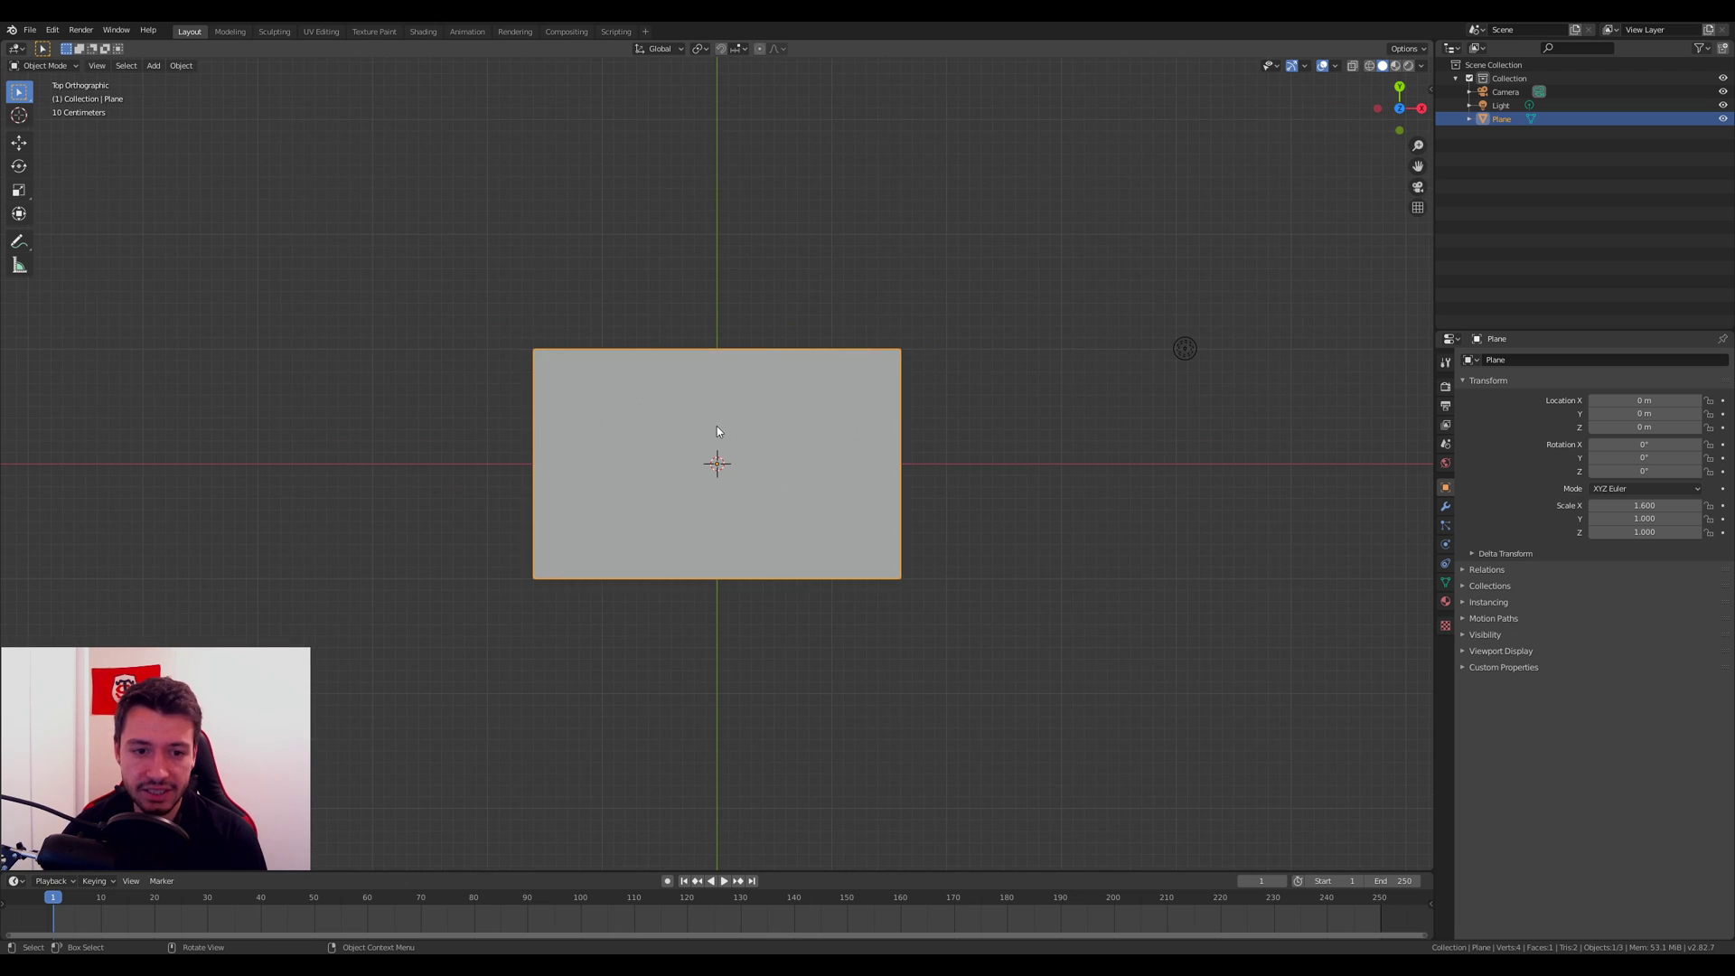
{"action": "key", "text": "ctrl+a"}
{"action": "left_click", "coordinate": [711, 432]}
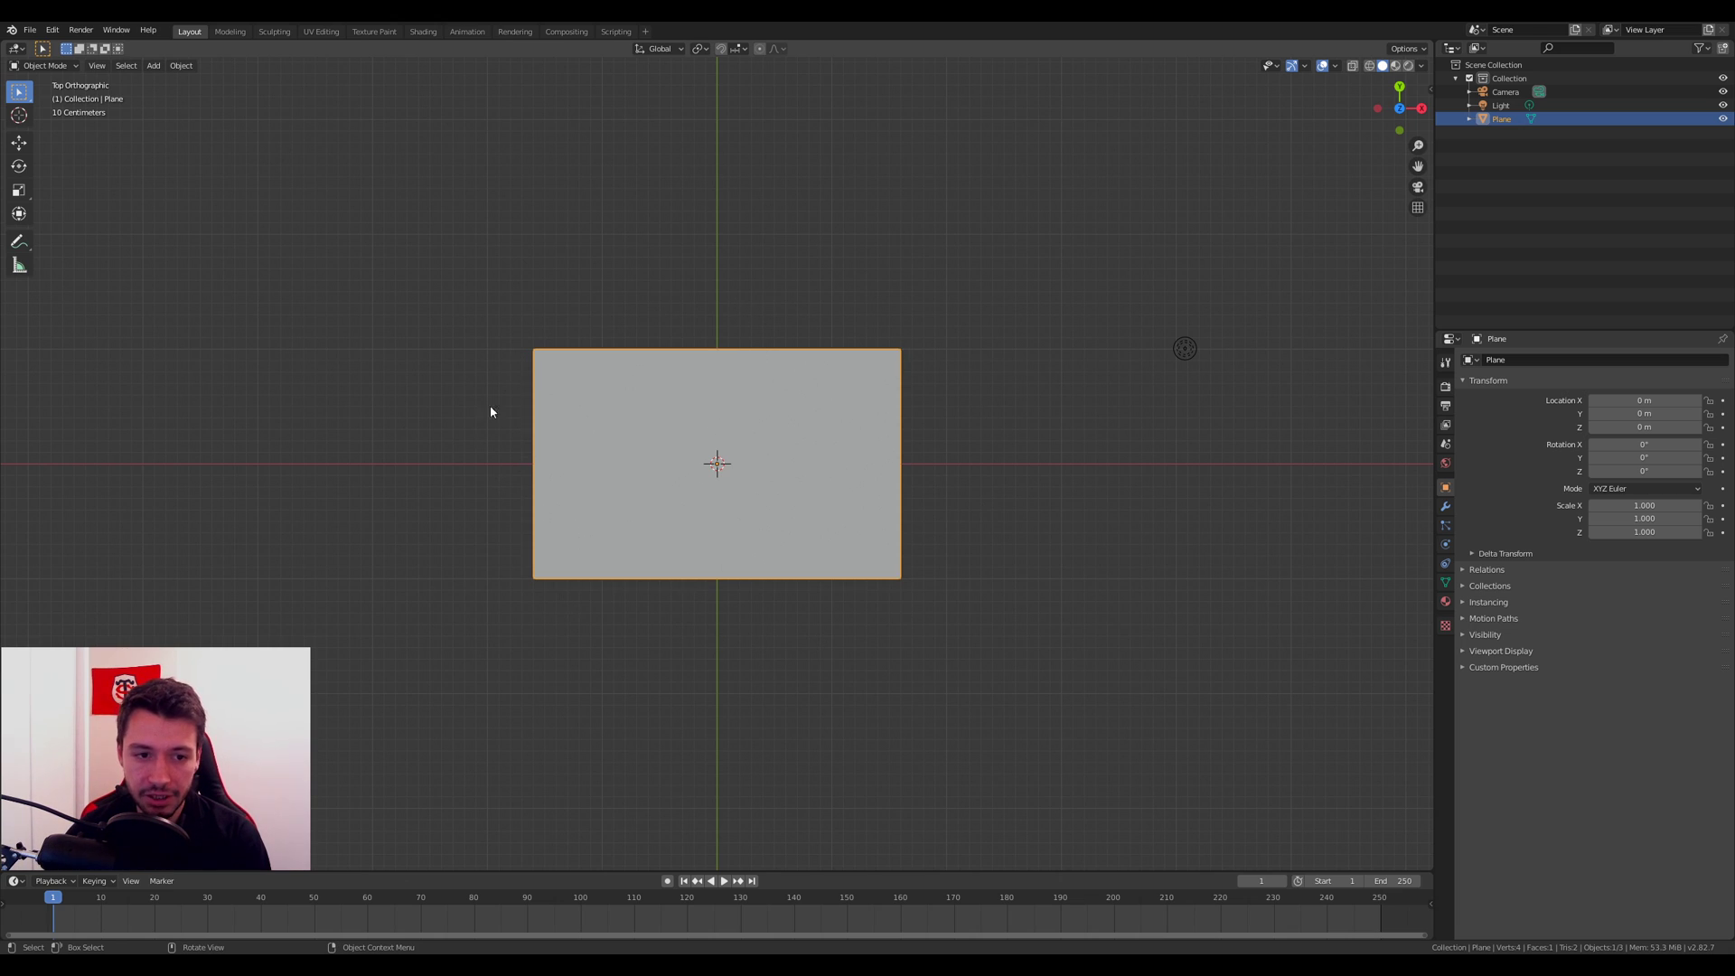
Step: Subdivide the whole plane four times in Edit Mode and return to Object Mode
{"action": "key", "text": "Tab"}
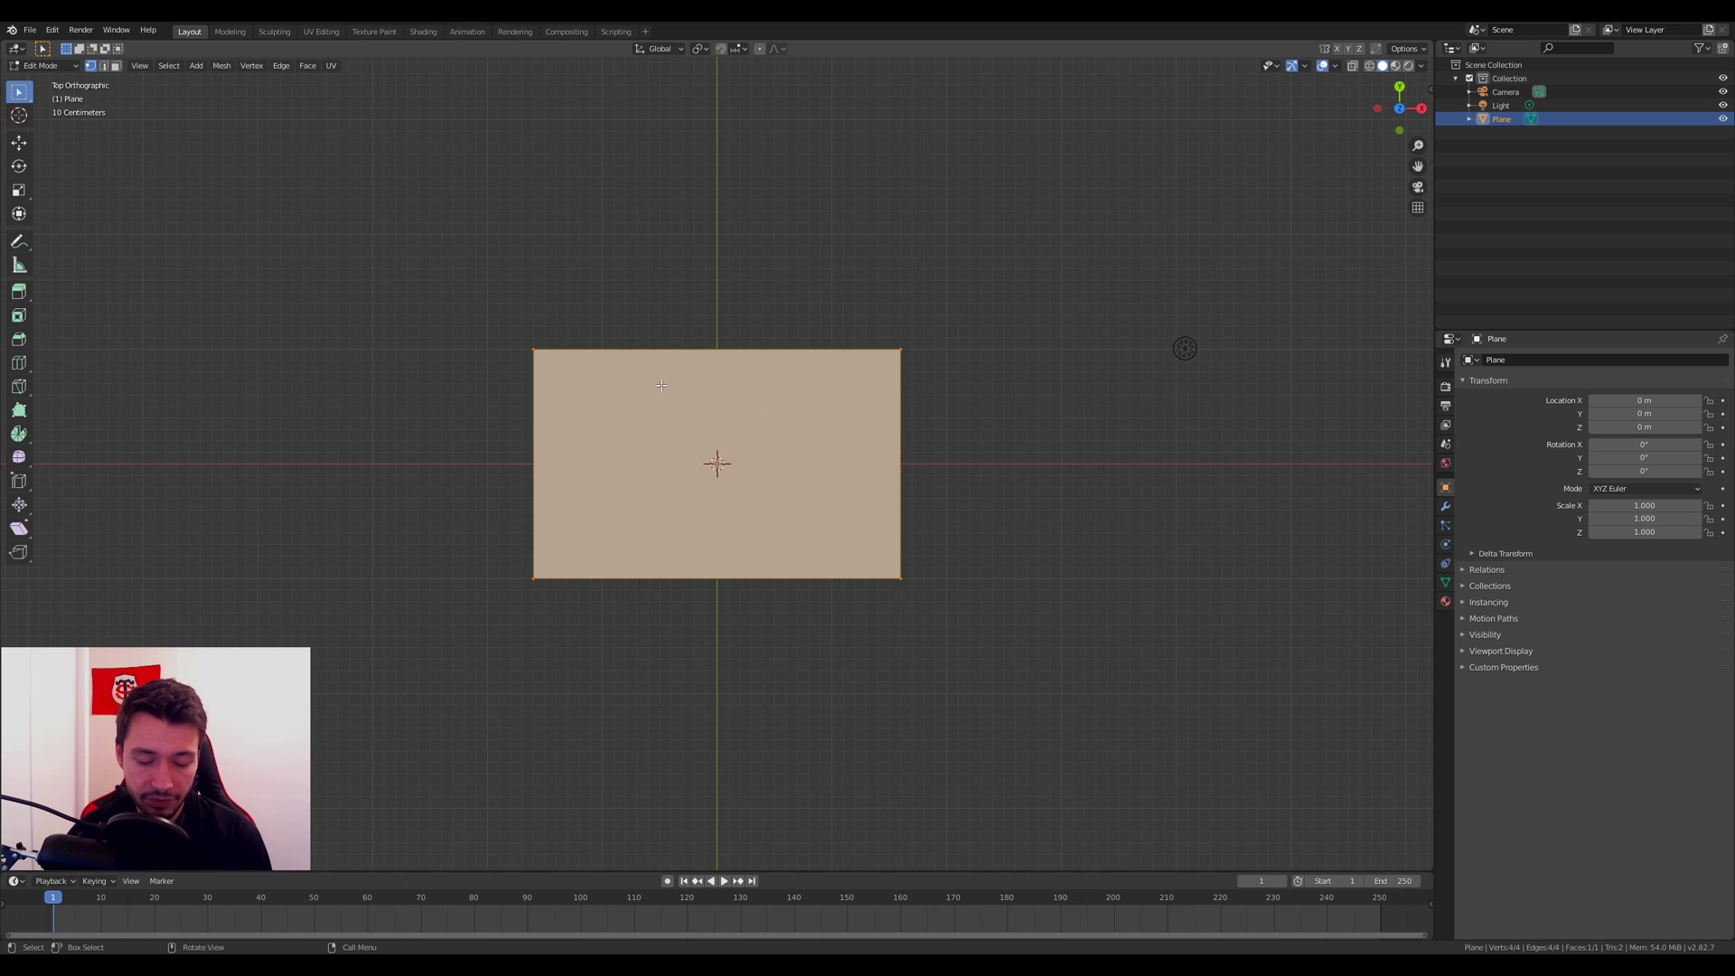
{"action": "left_click", "coordinate": [43, 65]}
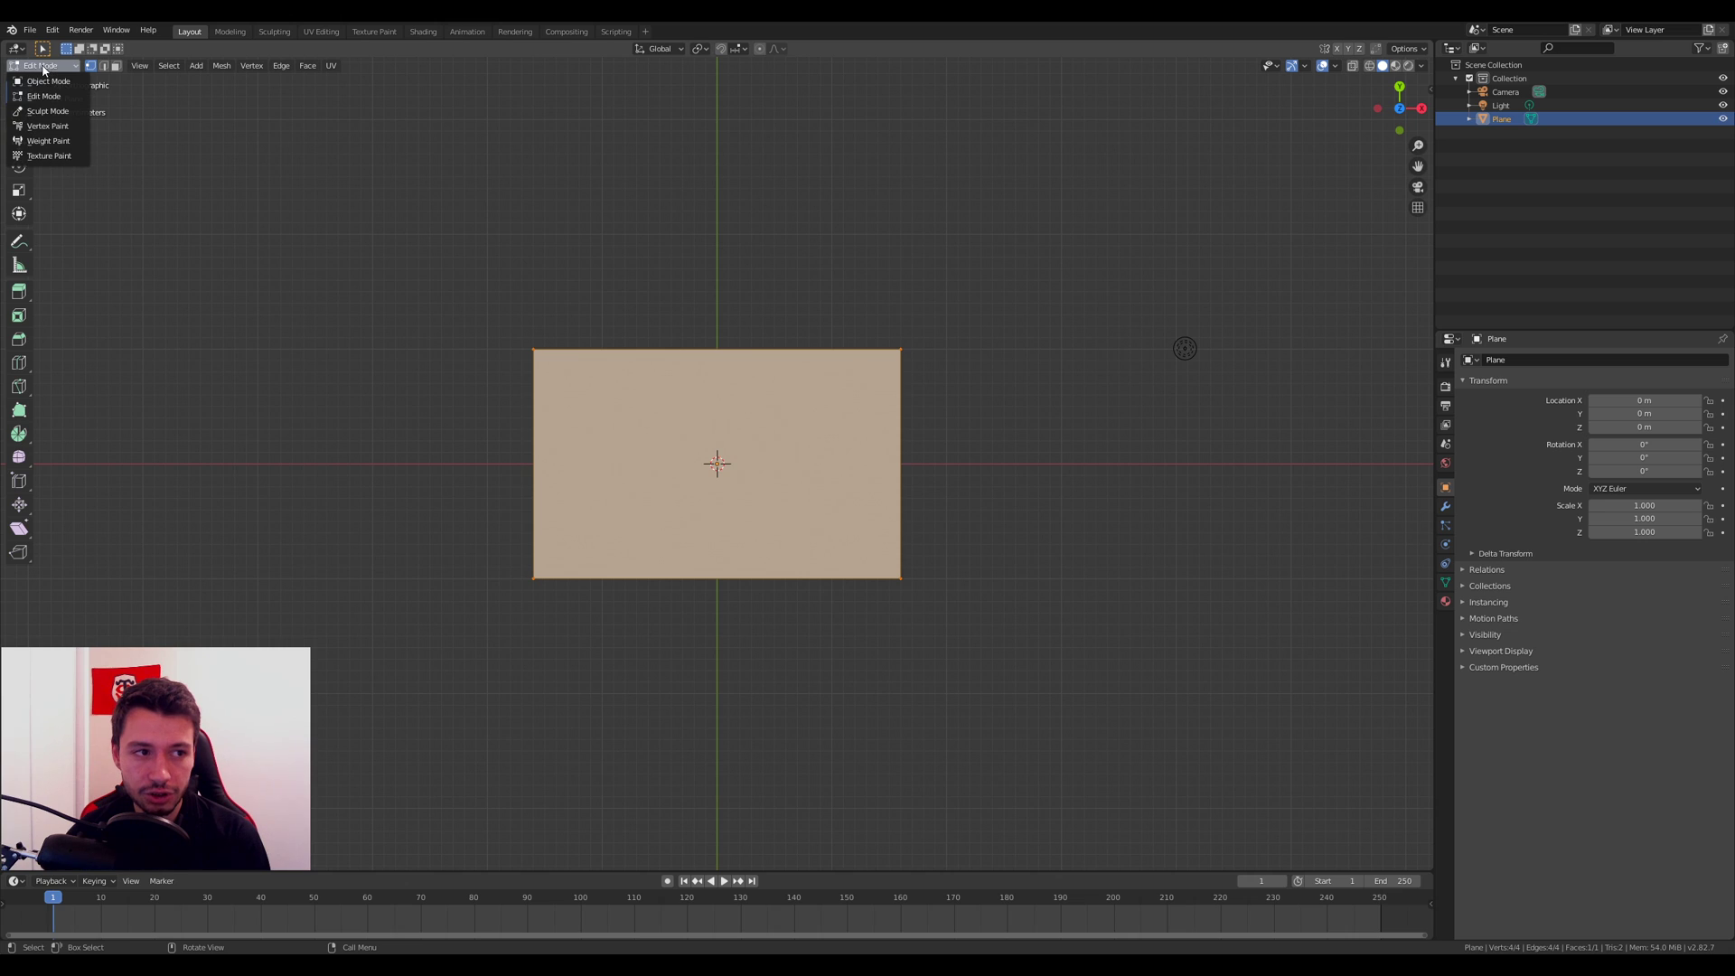
{"action": "left_click", "coordinate": [38, 96]}
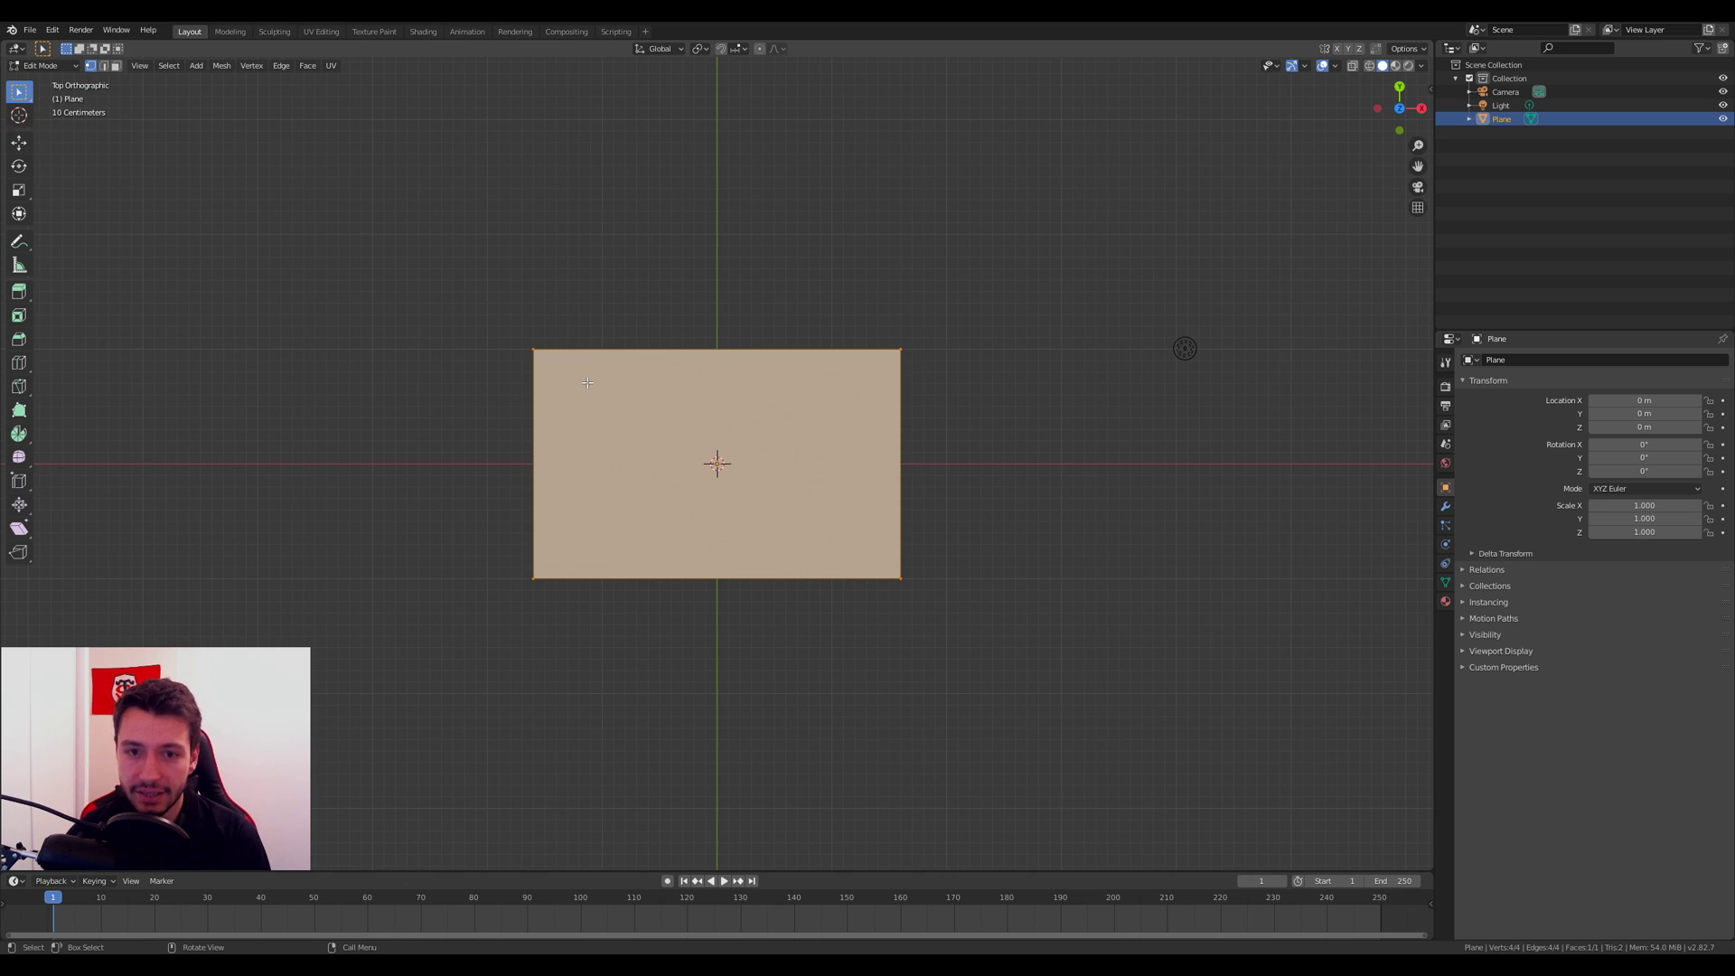
{"action": "right_click", "coordinate": [645, 395]}
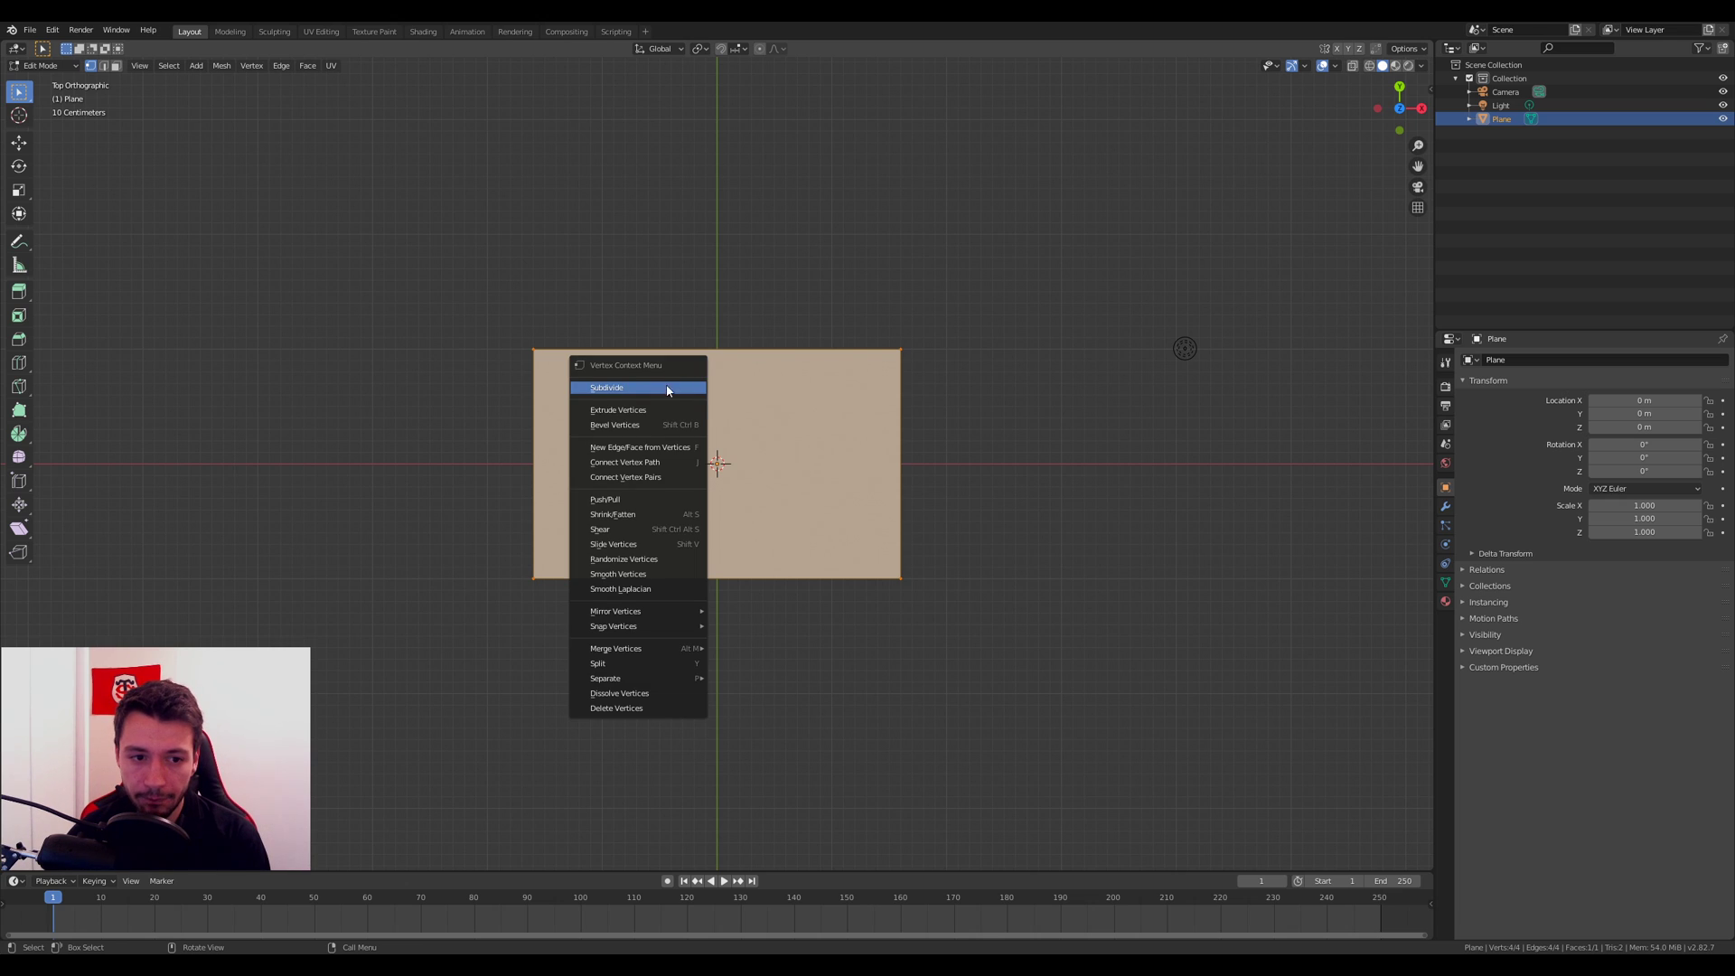
{"action": "left_click", "coordinate": [613, 386]}
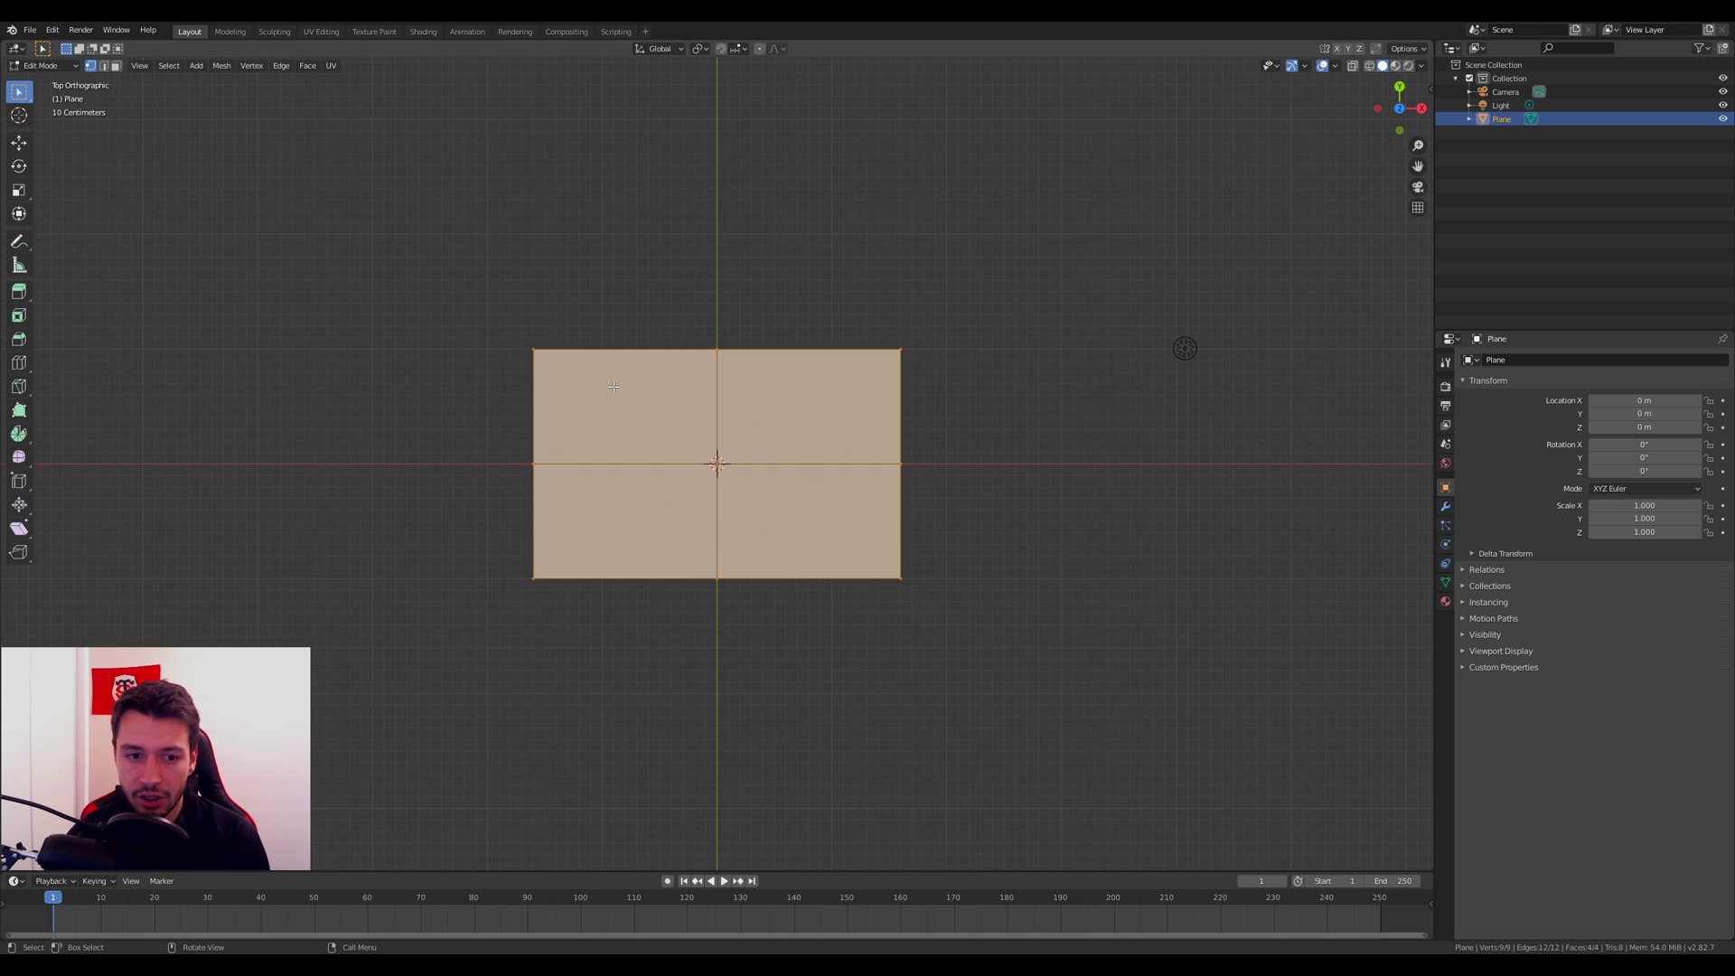
{"action": "right_click", "coordinate": [613, 387]}
{"action": "left_click", "coordinate": [613, 388]}
{"action": "right_click", "coordinate": [613, 387]}
{"action": "left_click", "coordinate": [614, 387]}
{"action": "right_click", "coordinate": [614, 388]}
{"action": "left_click", "coordinate": [613, 388]}
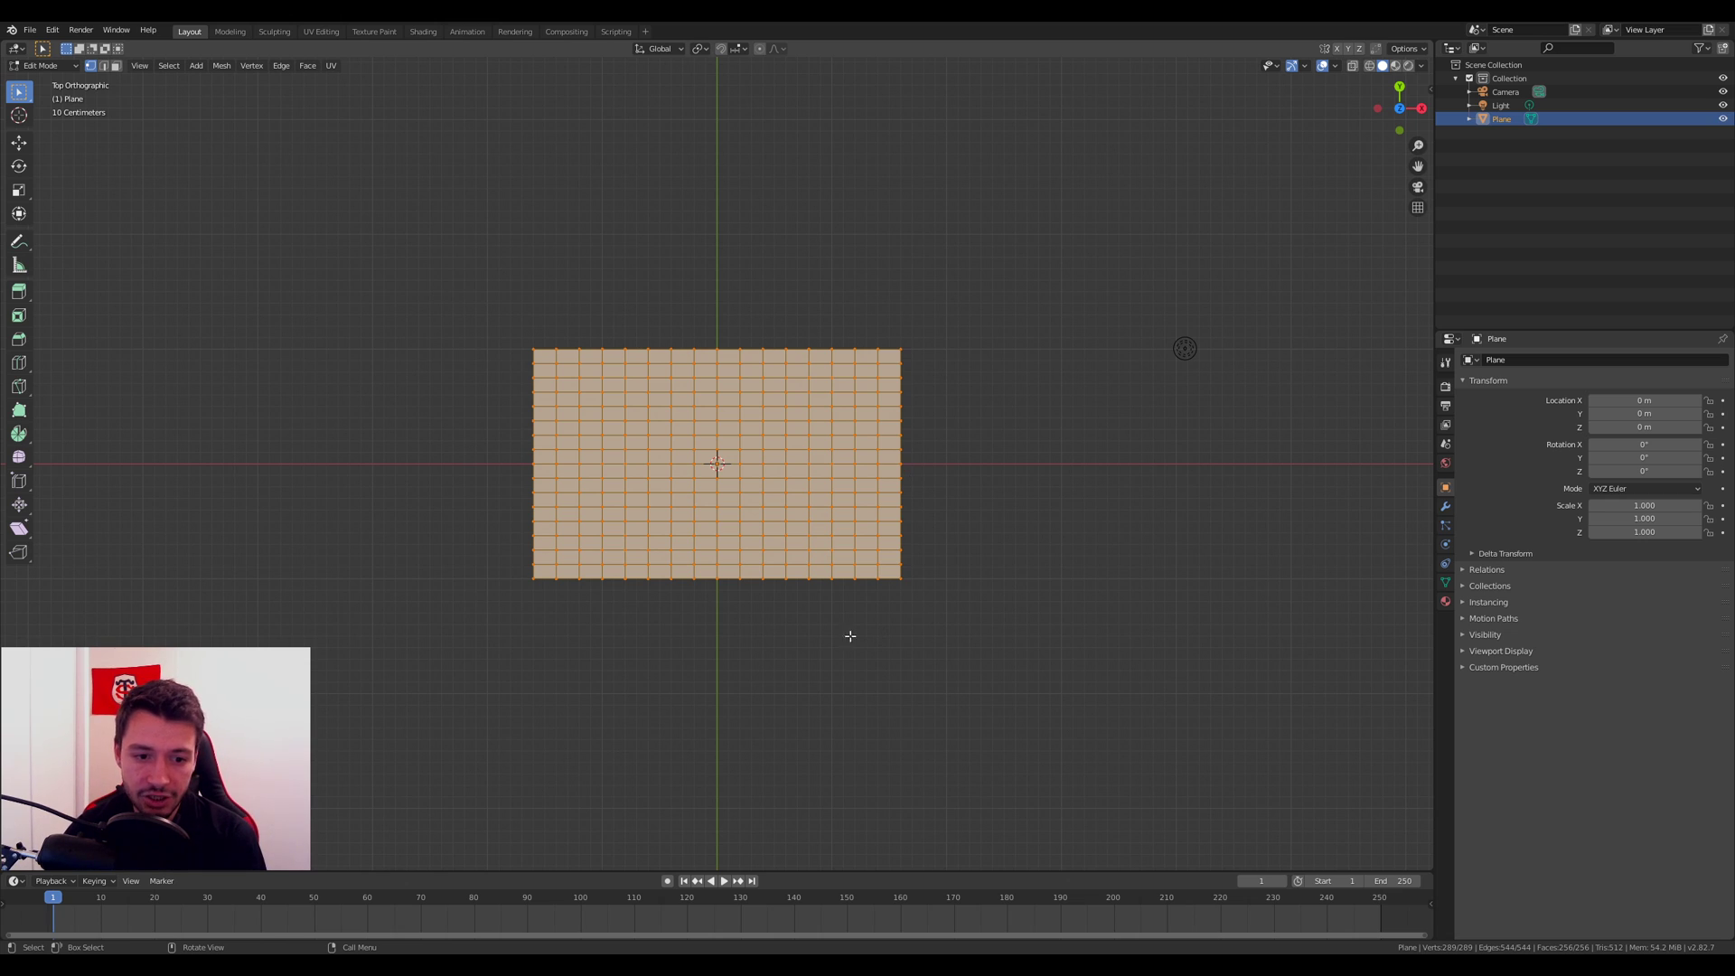
{"action": "key", "text": "Tab"}
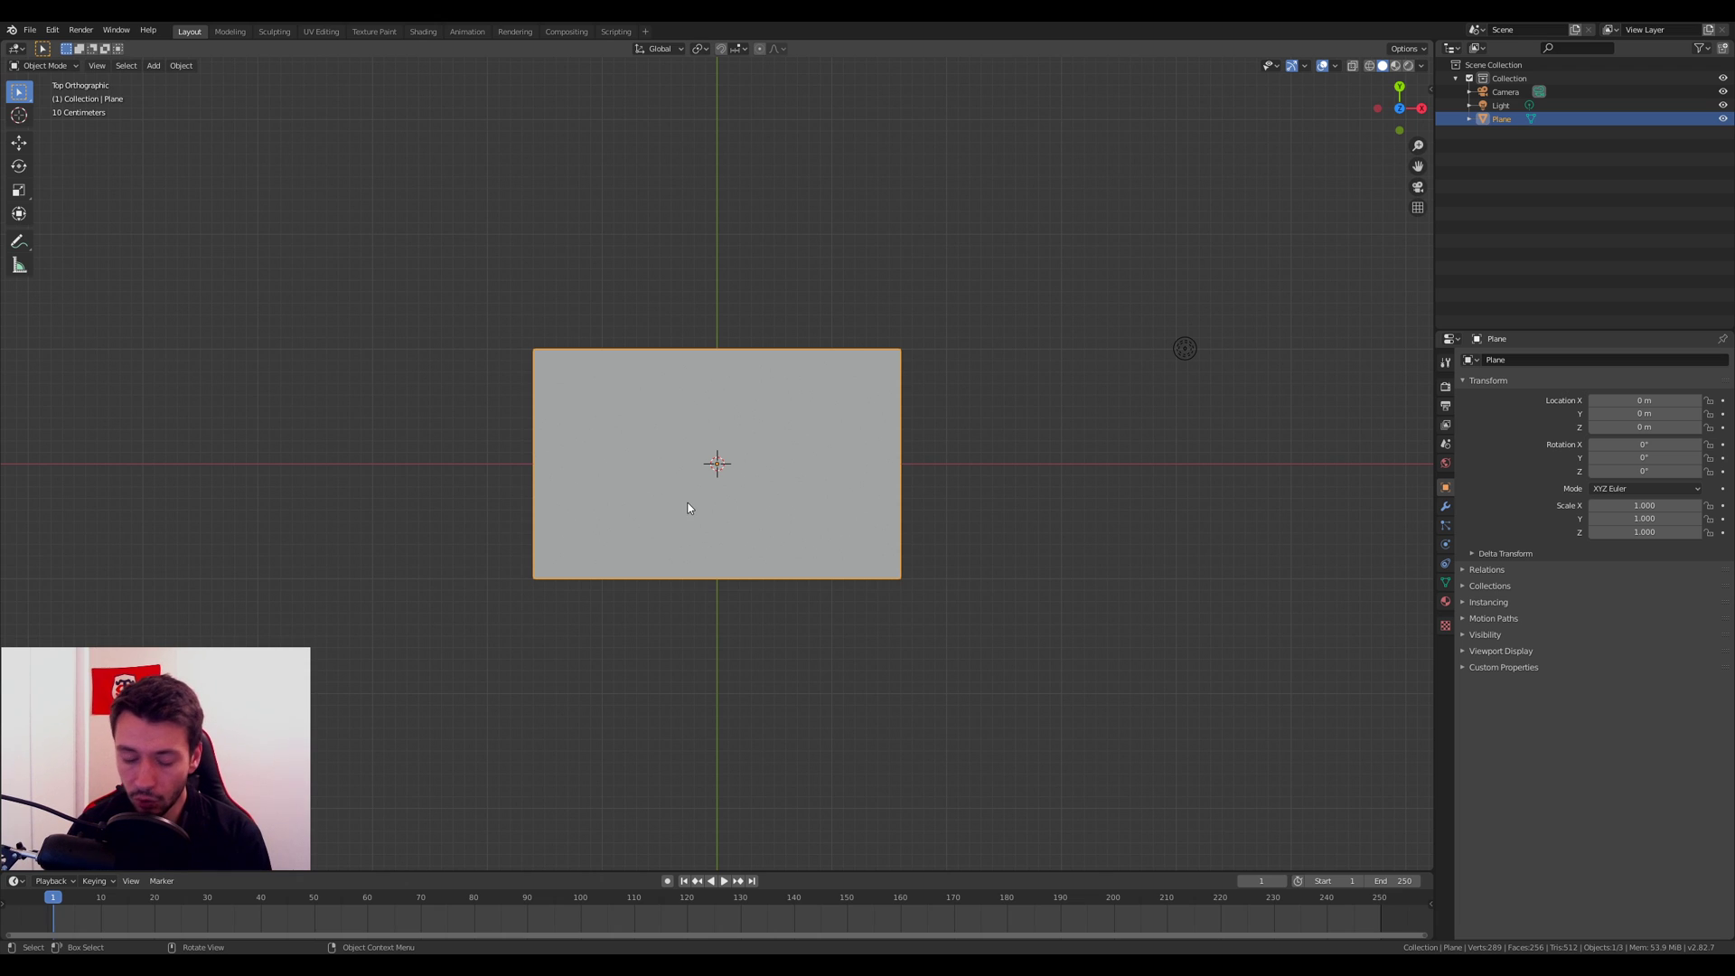
Step: Rotate the plane 90° about the X axis in the front view so it stands upright
{"action": "key", "text": "KP_1"}
{"action": "key", "text": "r"}
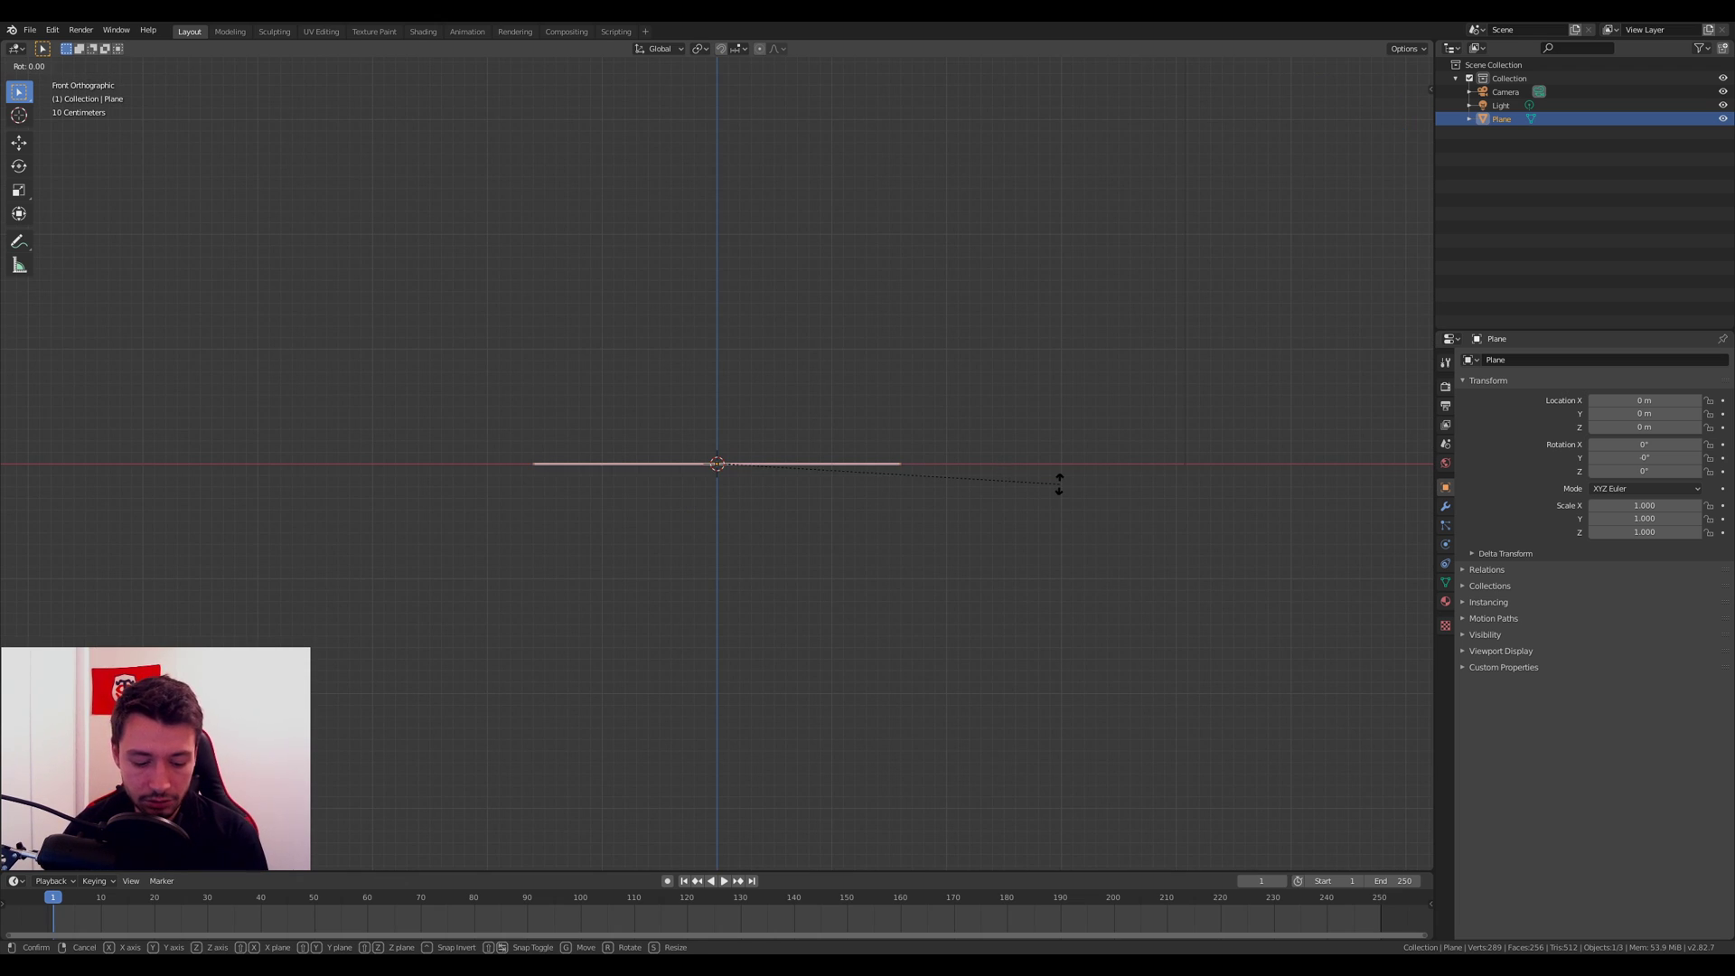
{"action": "key", "text": "x"}
{"action": "key", "text": "9"}
{"action": "key", "text": "0"}
{"action": "key", "text": "Return"}
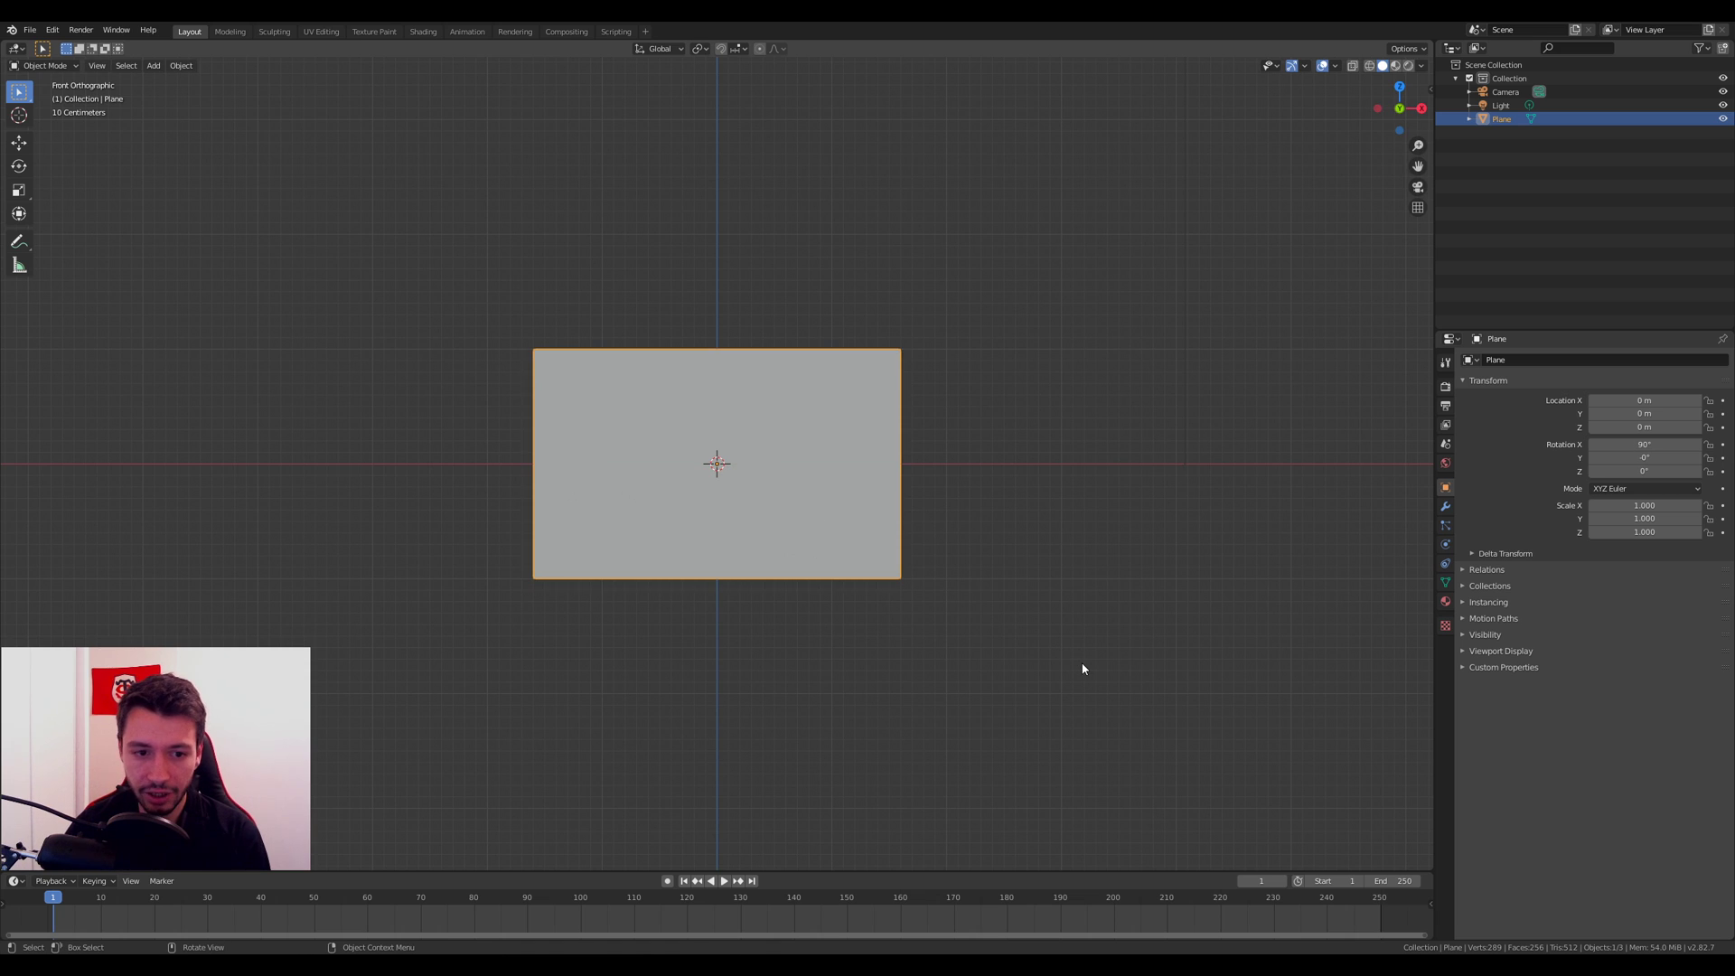
Step: Examine the upright plane in the scene from several angles and distances
{"action": "scroll", "coordinate": [1046, 642], "scroll_direction": "down", "scroll_amount": 9}
{"action": "middle_click_drag", "start_coordinate": [1004, 568], "coordinate": [859, 163]}
{"action": "scroll", "coordinate": [1023, 607], "scroll_direction": "up", "scroll_amount": 1}
{"action": "scroll", "coordinate": [1024, 610], "scroll_direction": "up", "scroll_amount": 1}
{"action": "scroll", "coordinate": [997, 570], "scroll_direction": "up", "scroll_amount": 10}
{"action": "scroll", "coordinate": [989, 566], "scroll_direction": "down", "scroll_amount": 10}
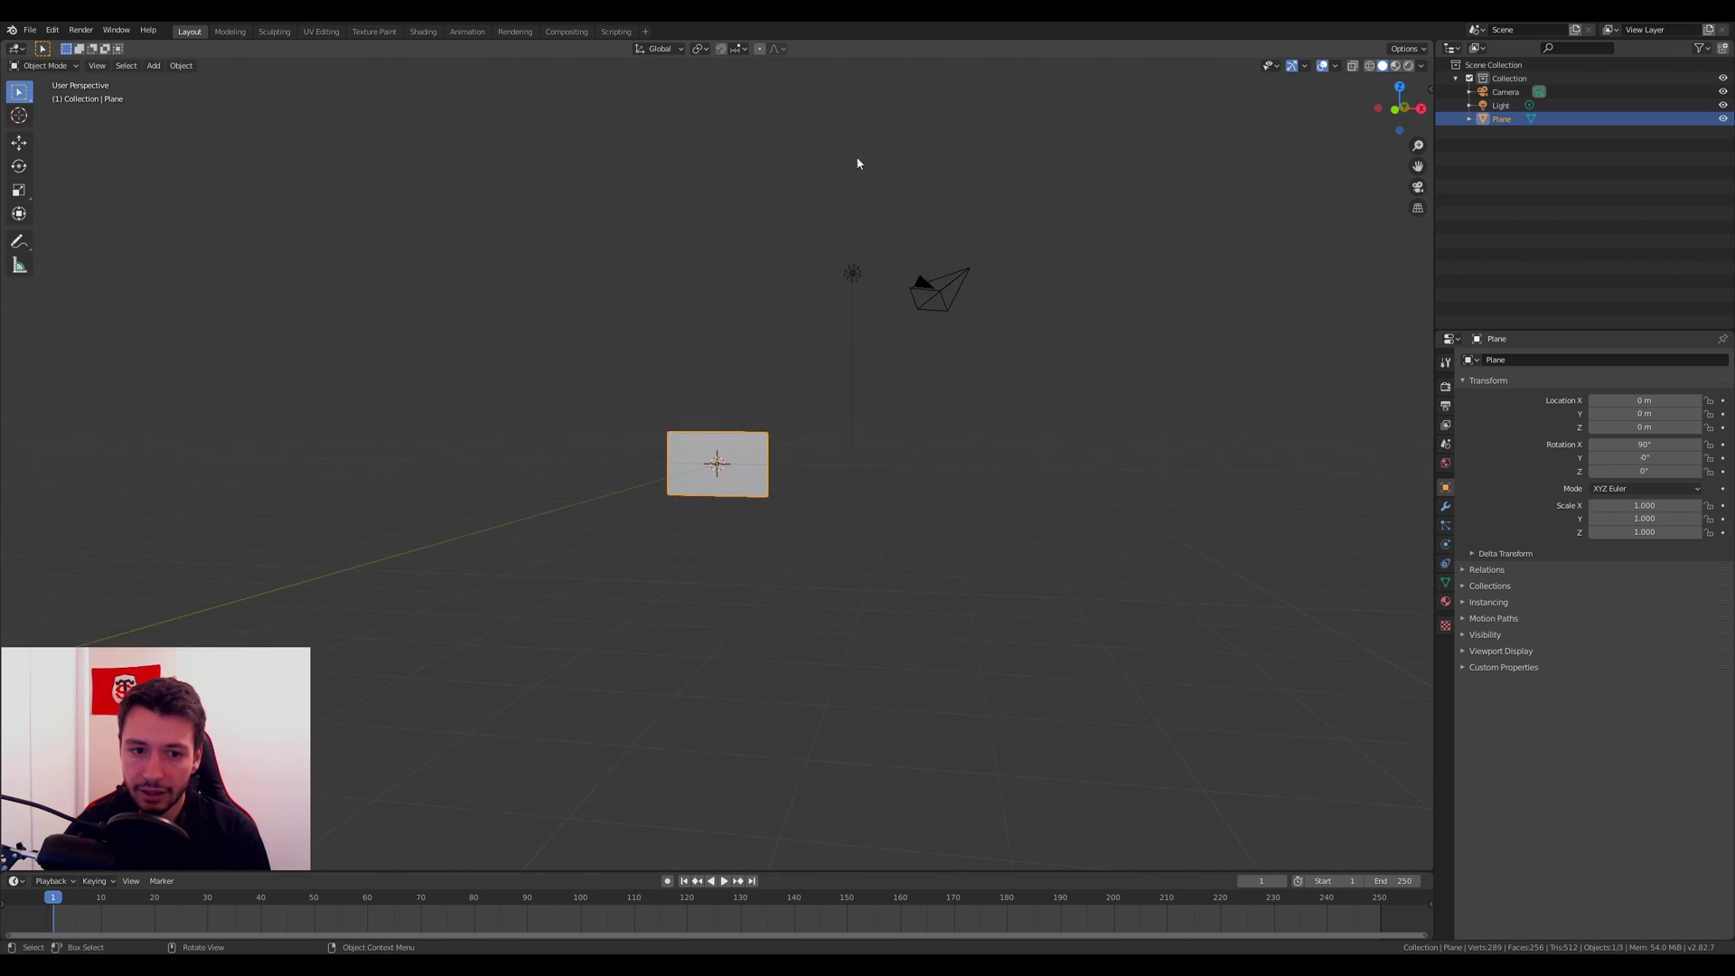
{"action": "middle_click_drag", "start_coordinate": [837, 487], "coordinate": [821, 503]}
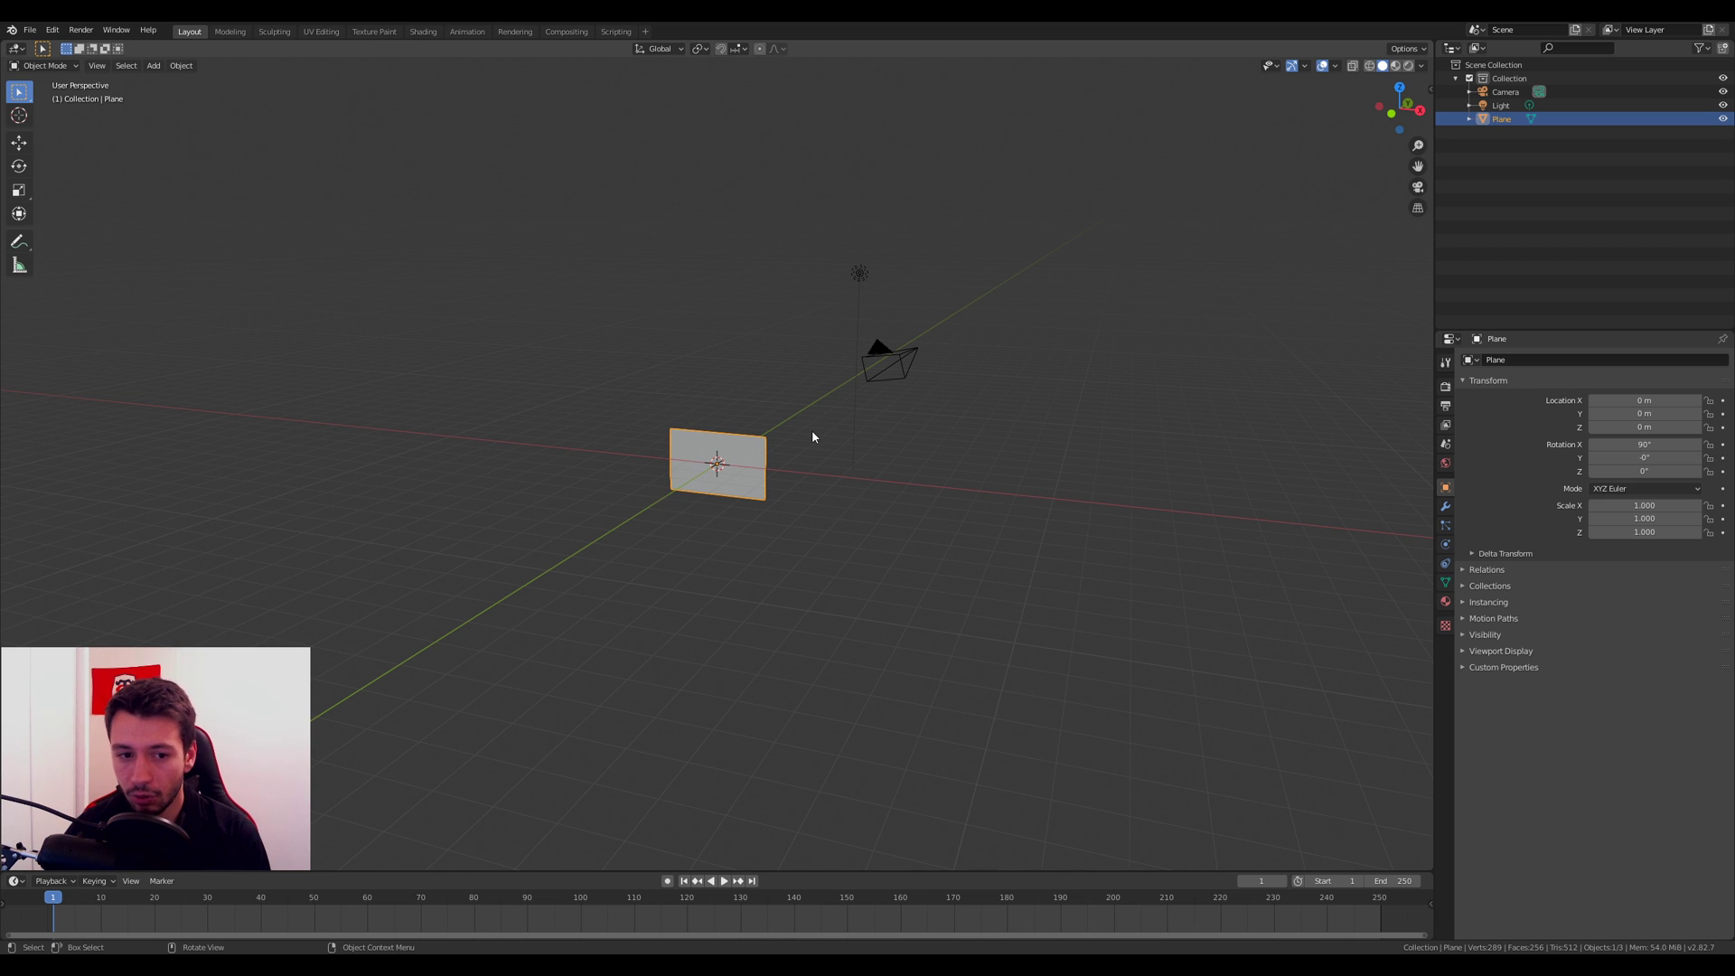
{"action": "scroll", "coordinate": [768, 475], "scroll_direction": "up", "scroll_amount": 8}
{"action": "middle_click_drag", "start_coordinate": [767, 576], "coordinate": [803, 601]}
{"action": "scroll", "coordinate": [795, 583], "scroll_direction": "up", "scroll_amount": 3}
{"action": "scroll", "coordinate": [804, 603], "scroll_direction": "down", "scroll_amount": 4}
{"action": "scroll", "coordinate": [763, 565], "scroll_direction": "up", "scroll_amount": 2}
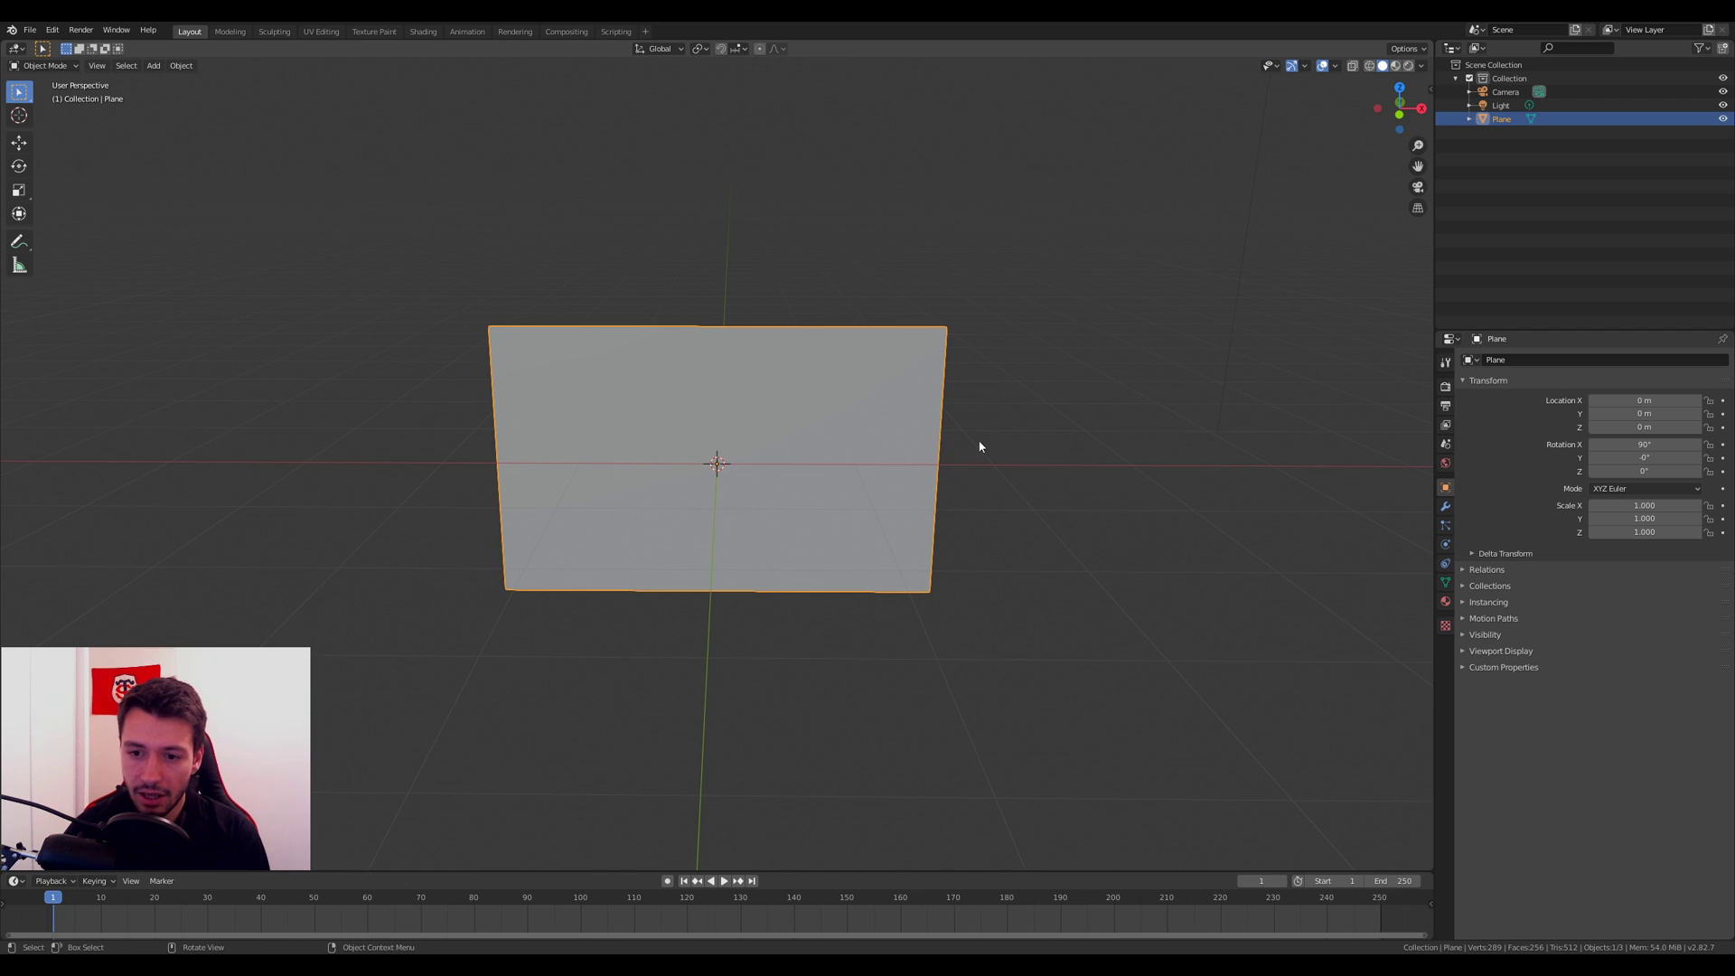
Step: Enable Cloth physics on the plane, play the simulation briefly and reset the timeline to frame 0
{"action": "left_click", "coordinate": [1445, 544]}
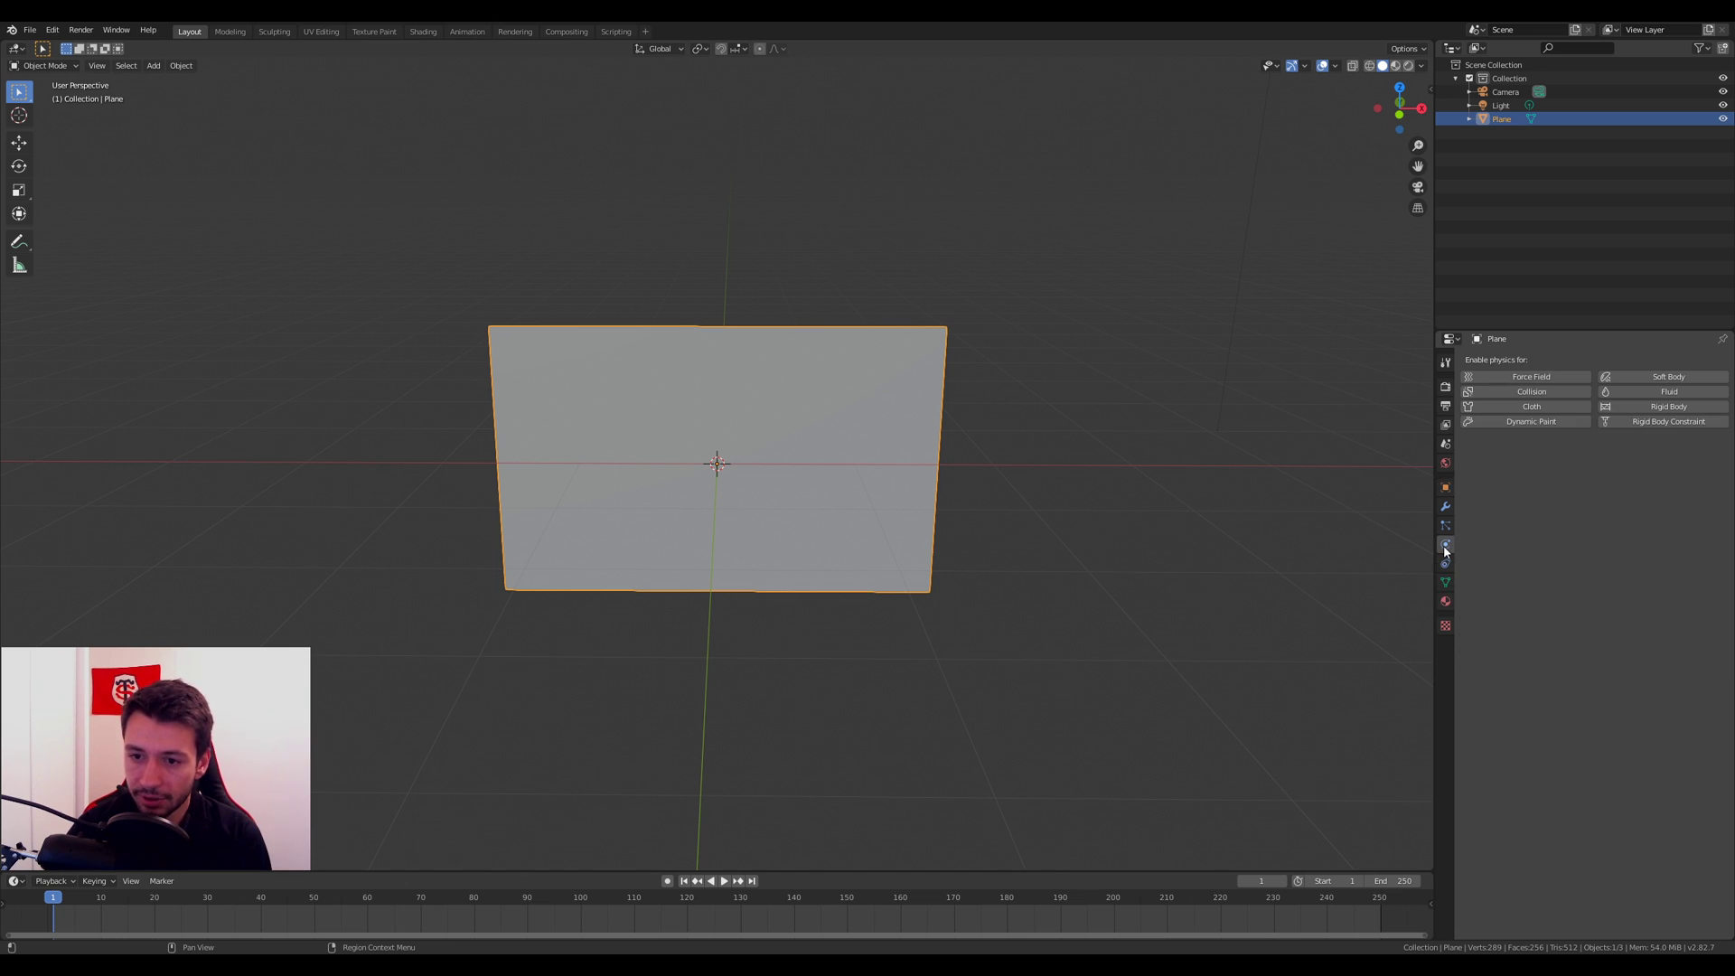
{"action": "left_click", "coordinate": [1515, 408]}
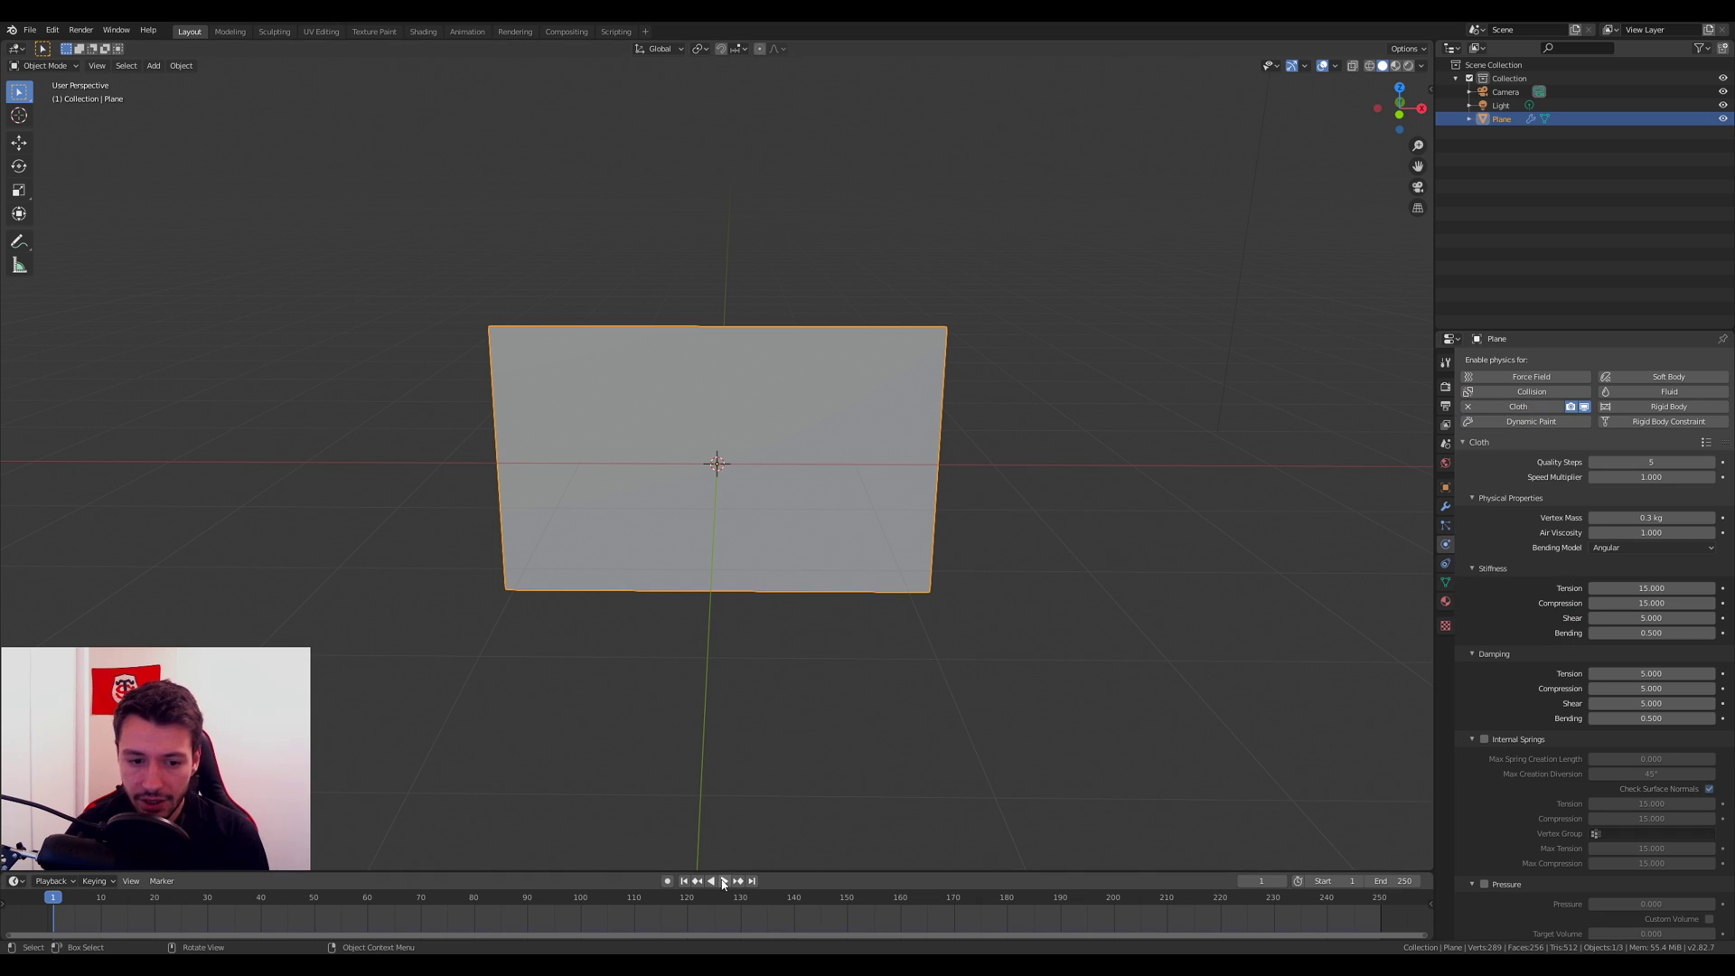
{"action": "left_click", "coordinate": [724, 881]}
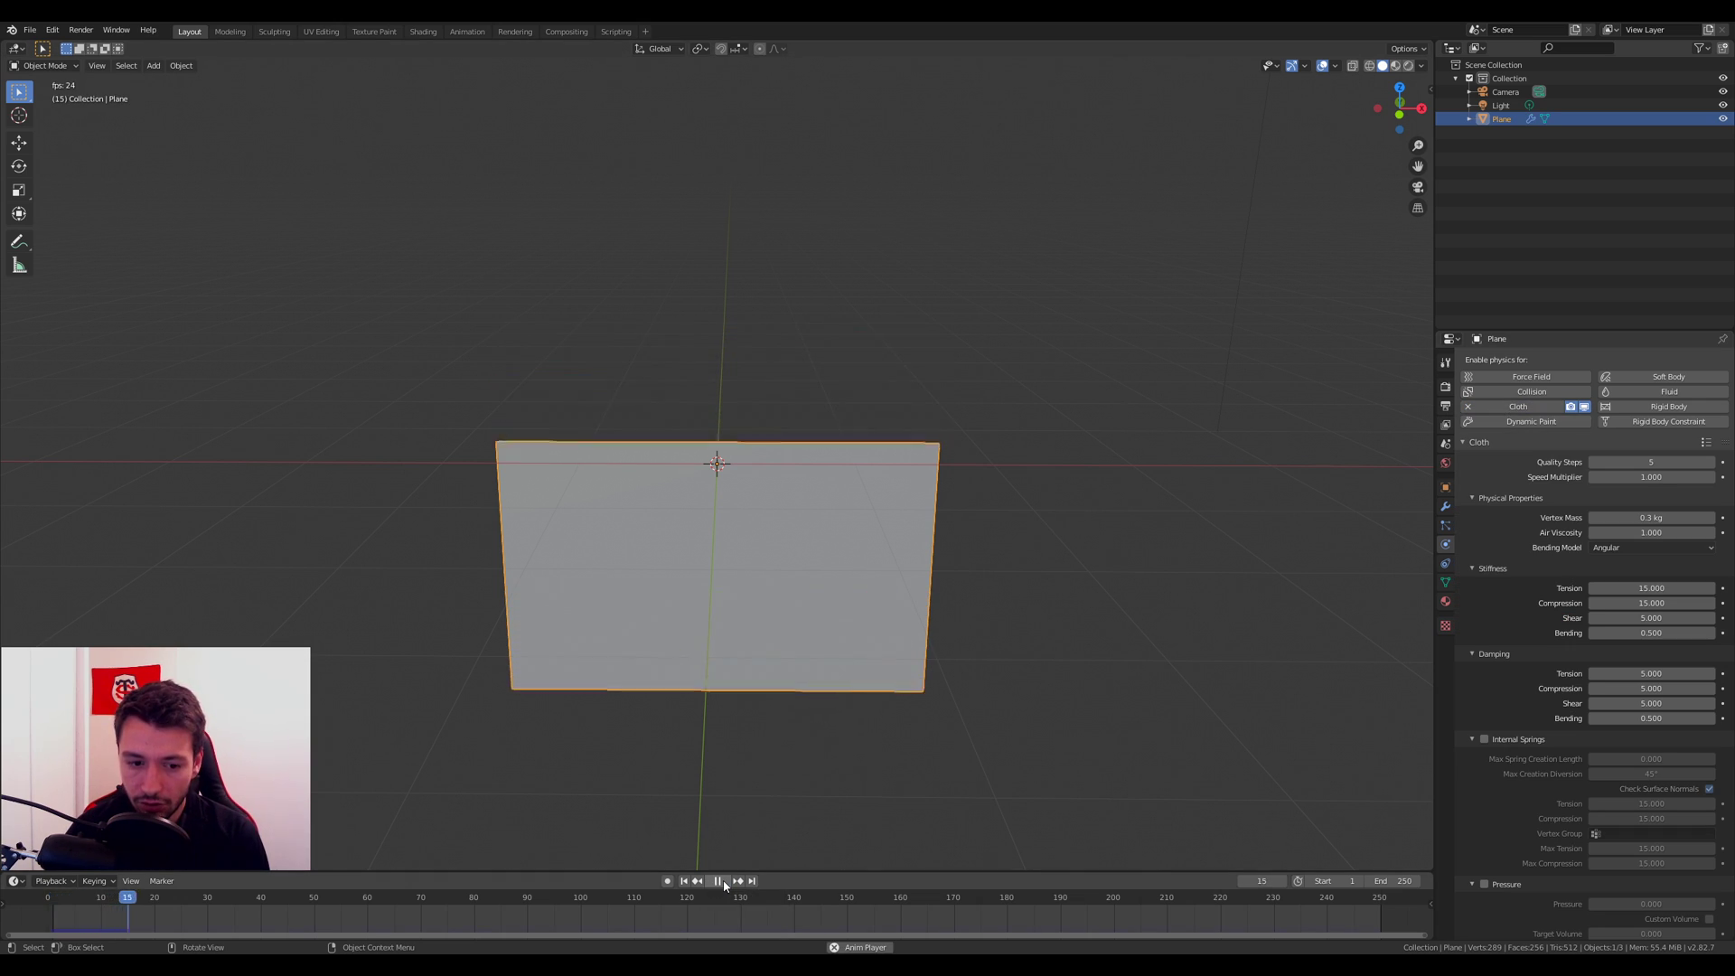
{"action": "key", "text": "Escape"}
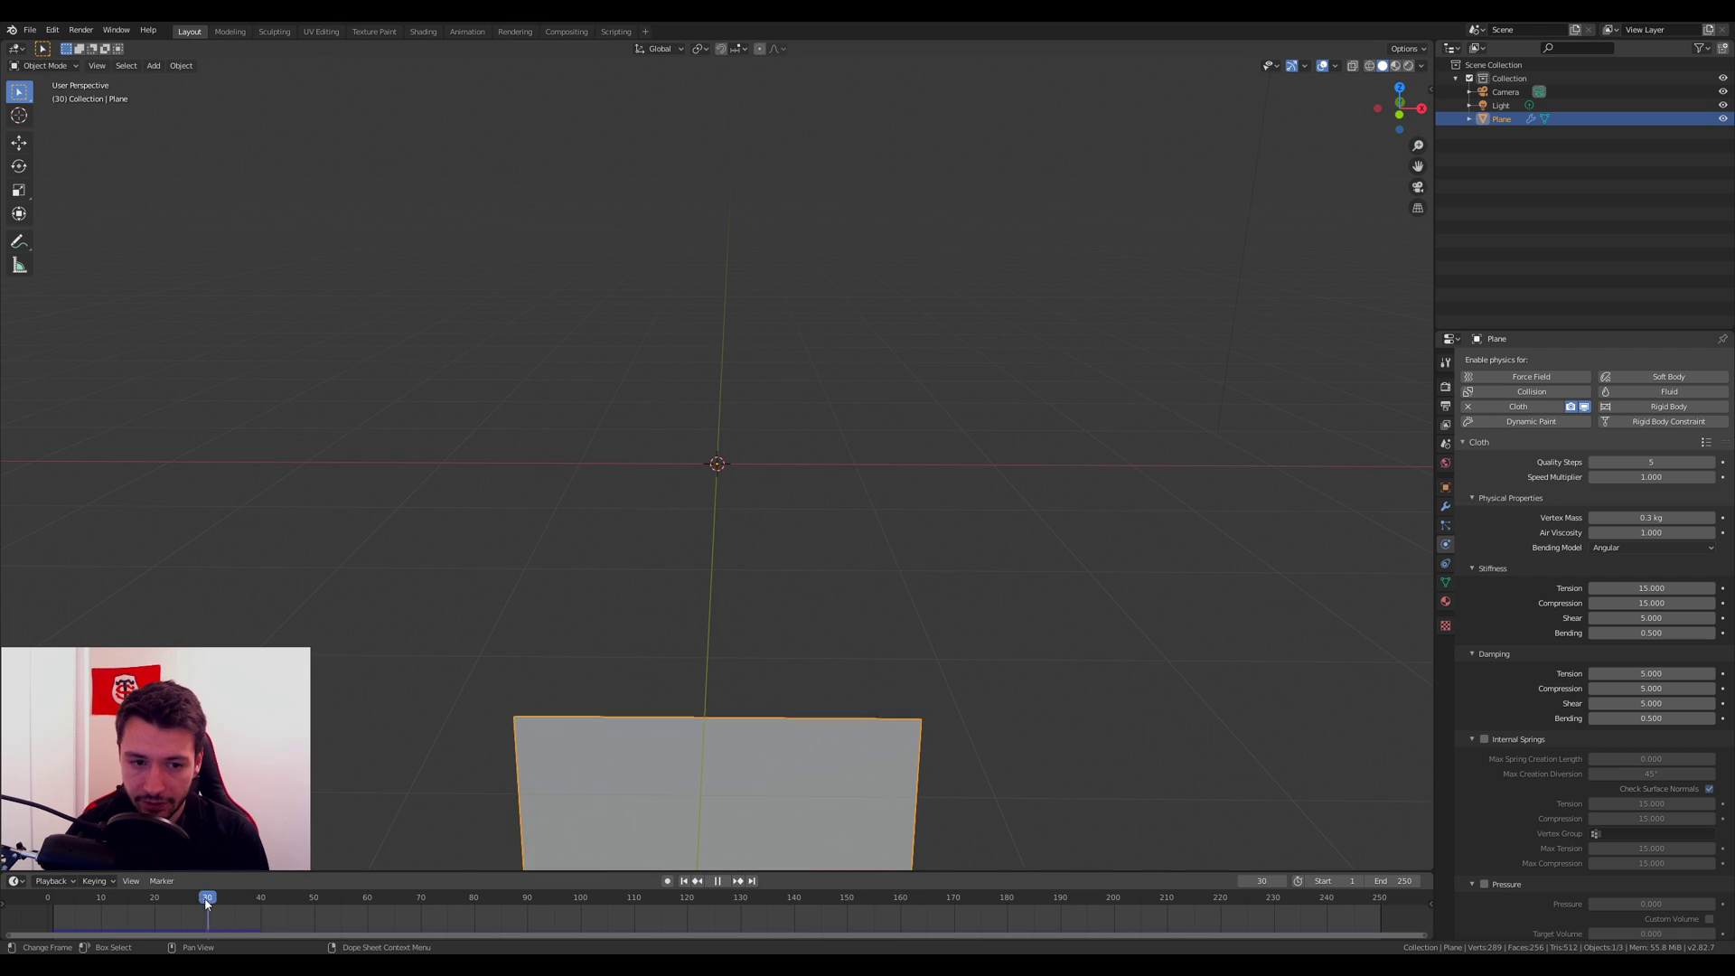
{"action": "scroll", "coordinate": [662, 636], "scroll_direction": "down", "scroll_amount": 3}
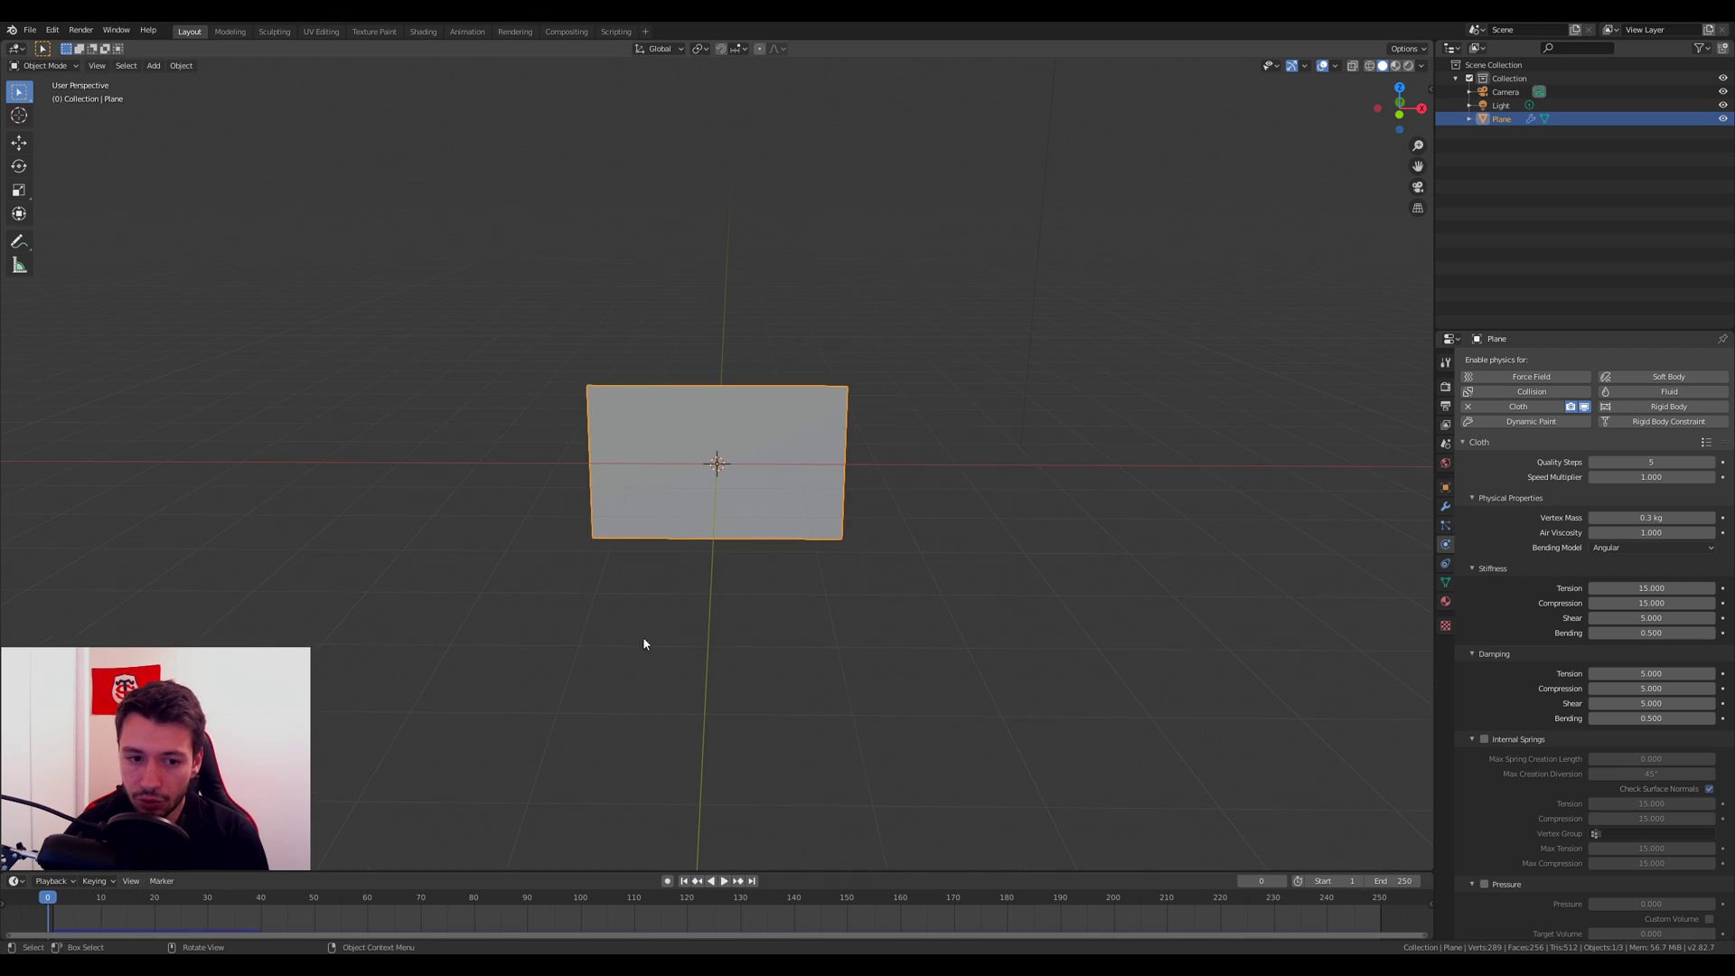
{"action": "scroll", "coordinate": [693, 652], "scroll_direction": "up", "scroll_amount": 4}
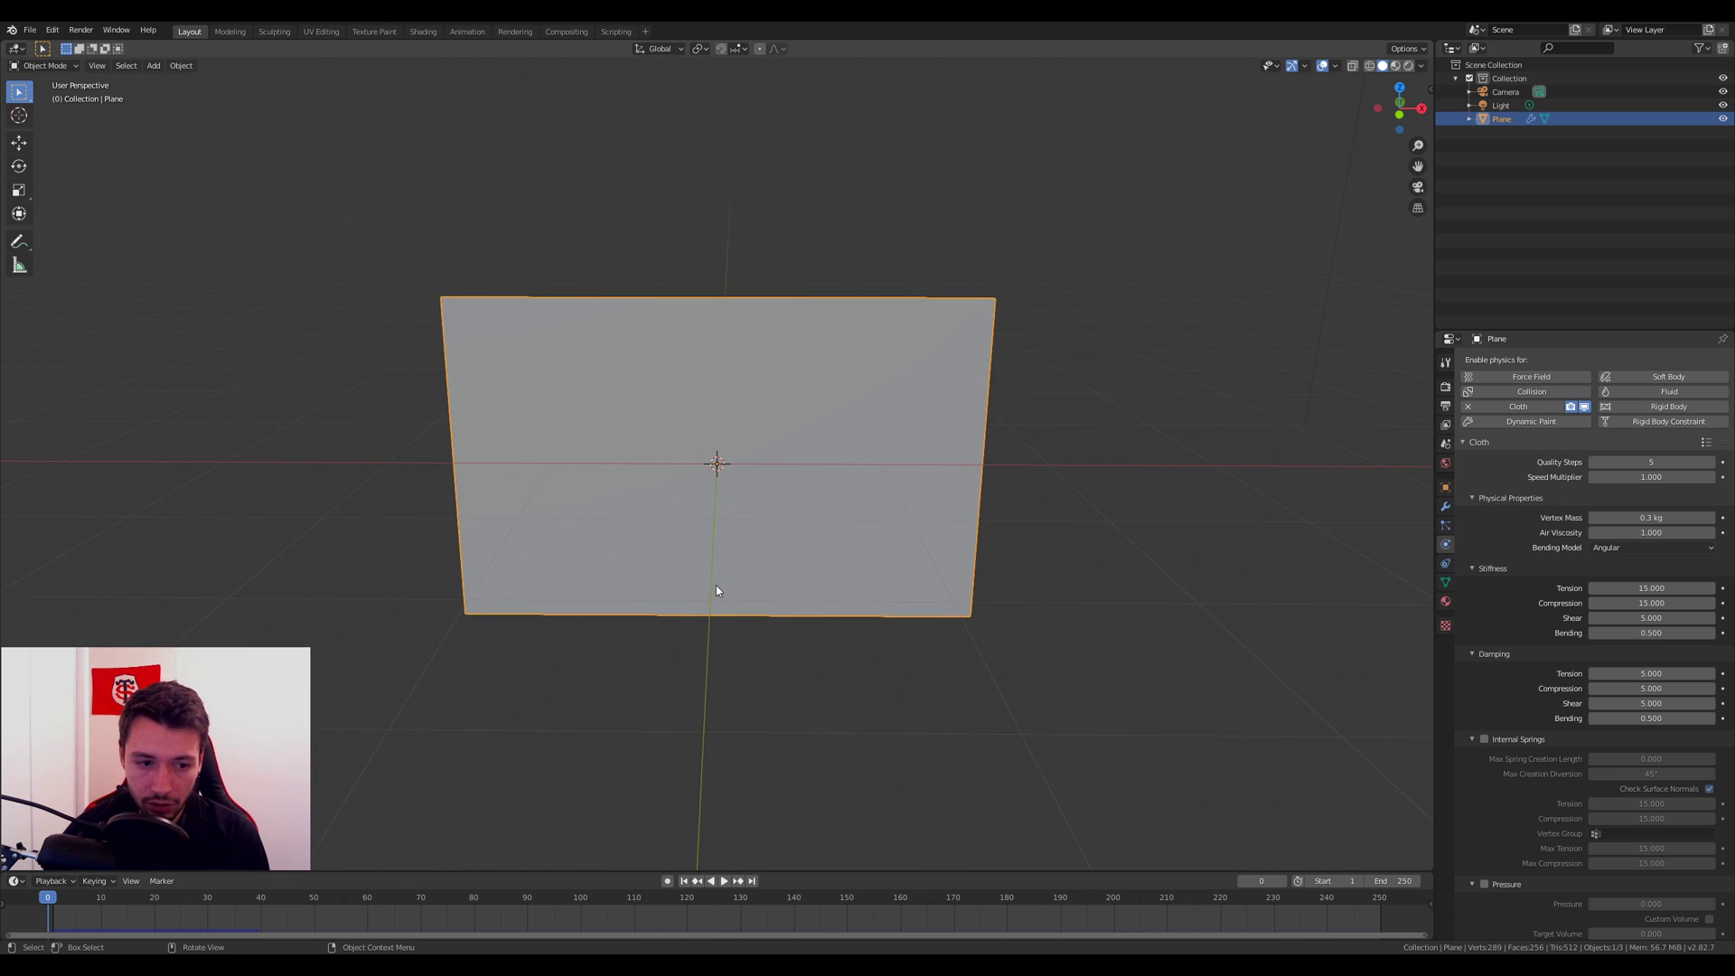
{"action": "scroll", "coordinate": [606, 673], "scroll_direction": "down", "scroll_amount": 5}
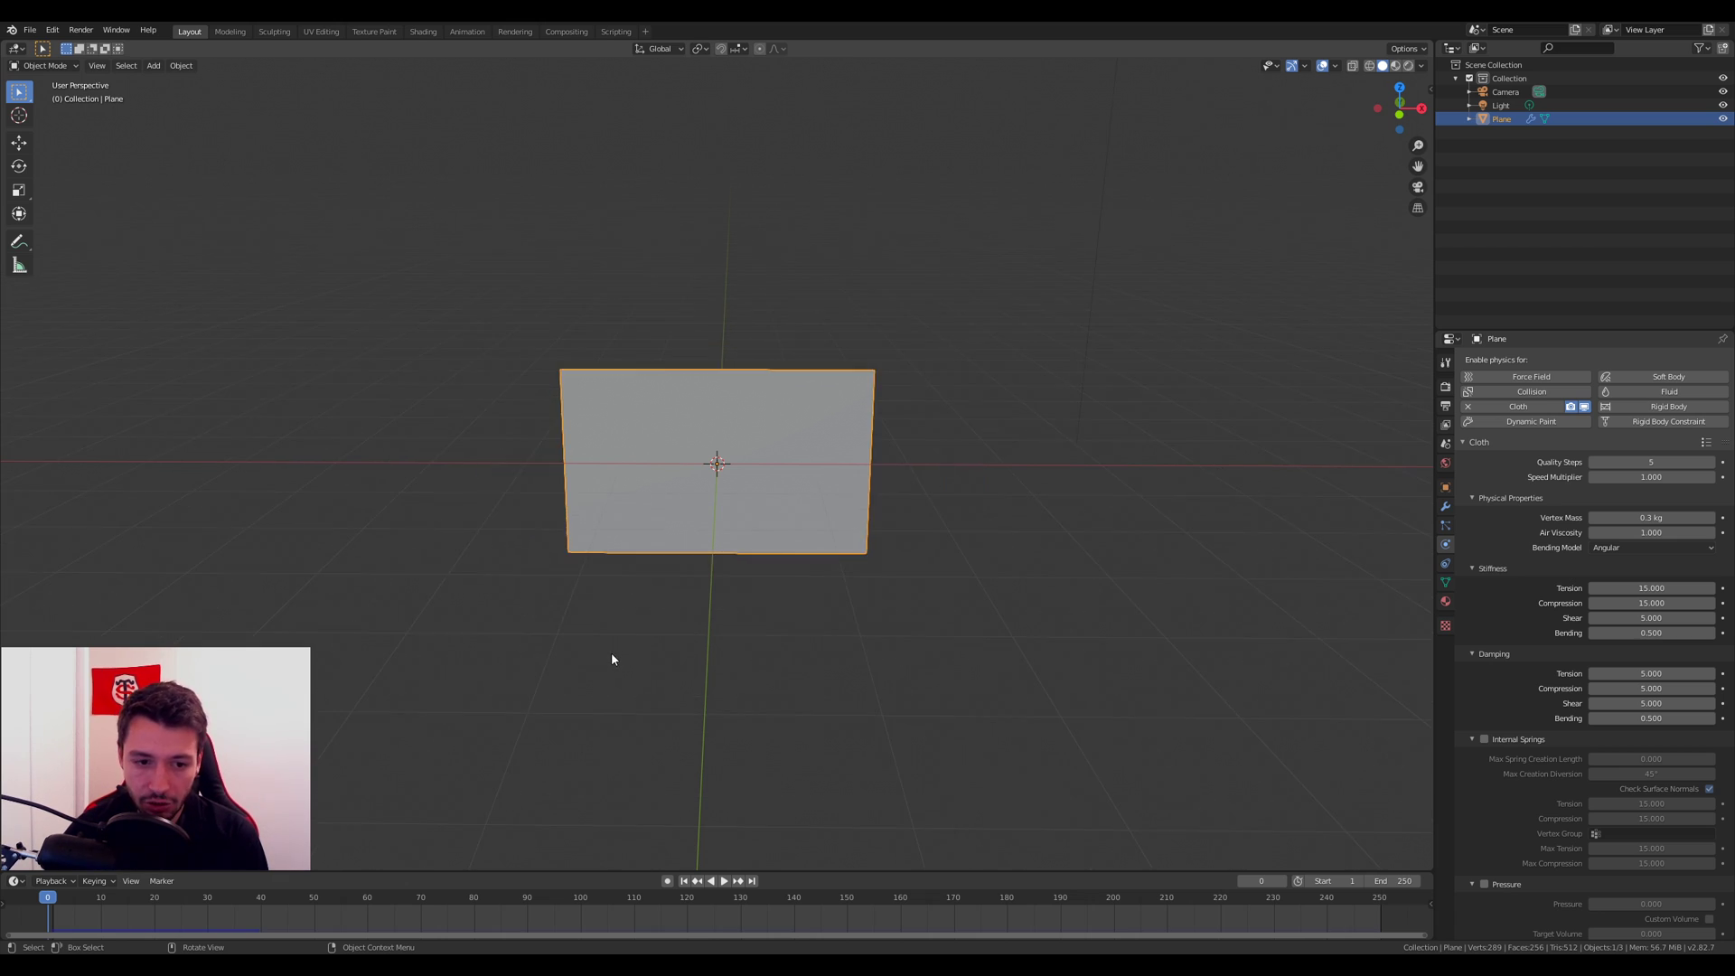
Step: Add a cube and move it down along the Z axis about 3.7 m, below the plane
{"action": "key", "text": "shift+a"}
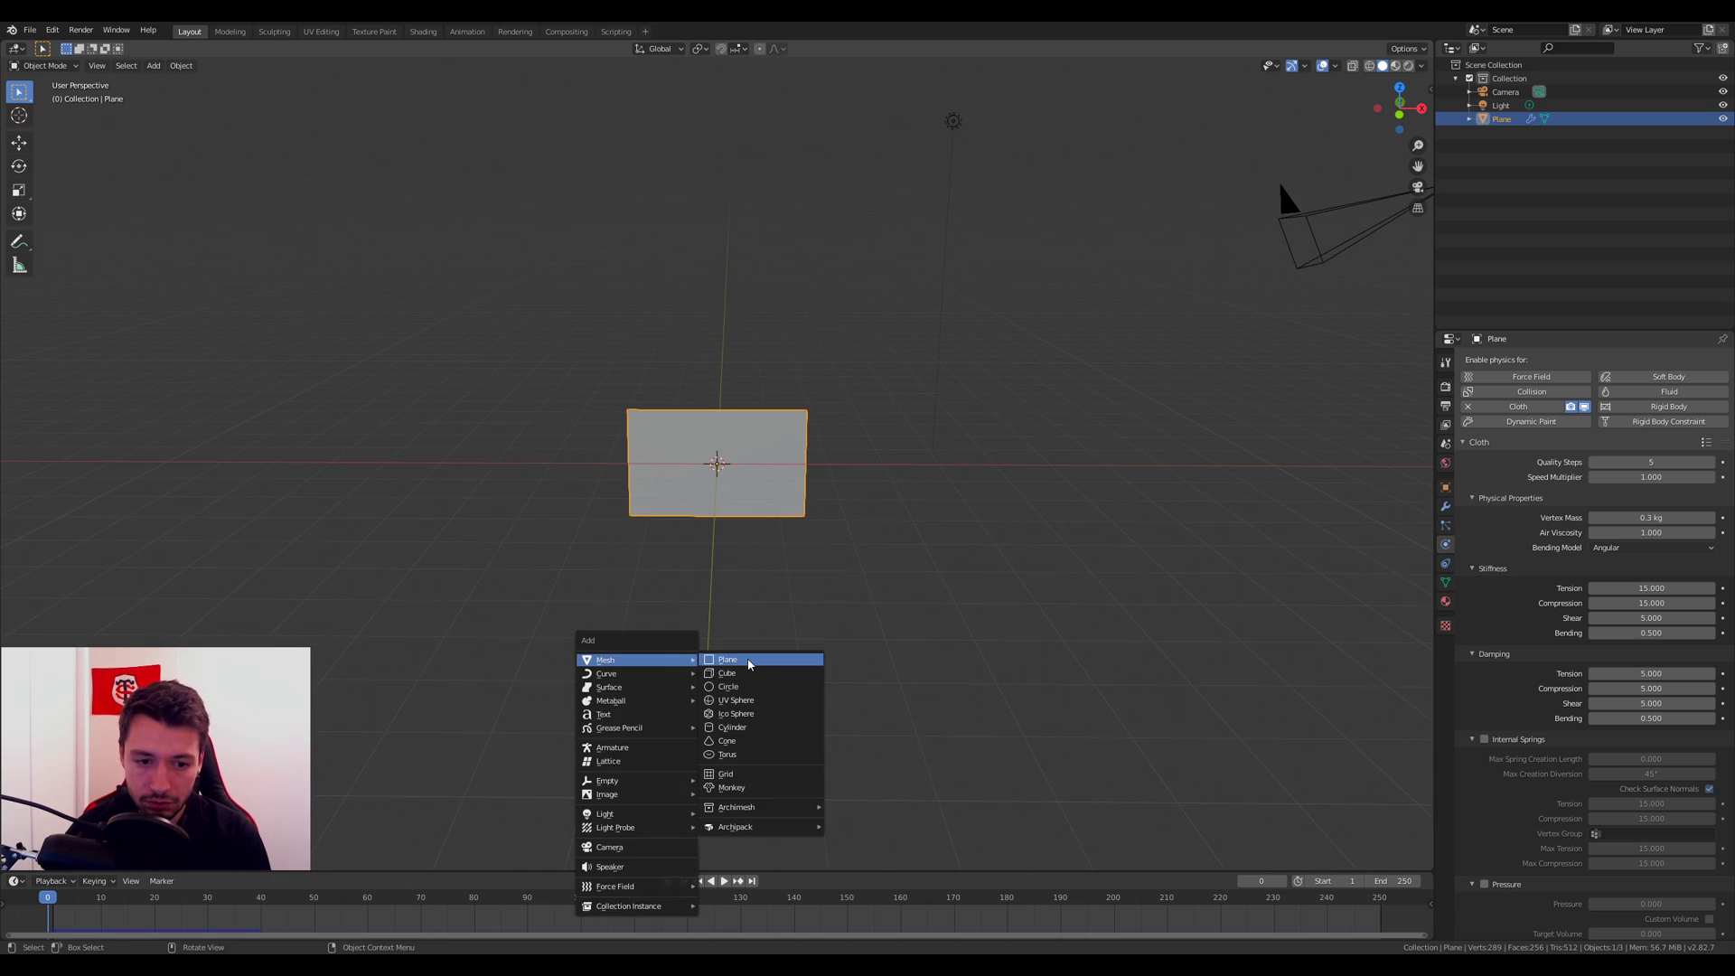
{"action": "left_click", "coordinate": [727, 673]}
{"action": "key", "text": "g"}
{"action": "key", "text": "y"}
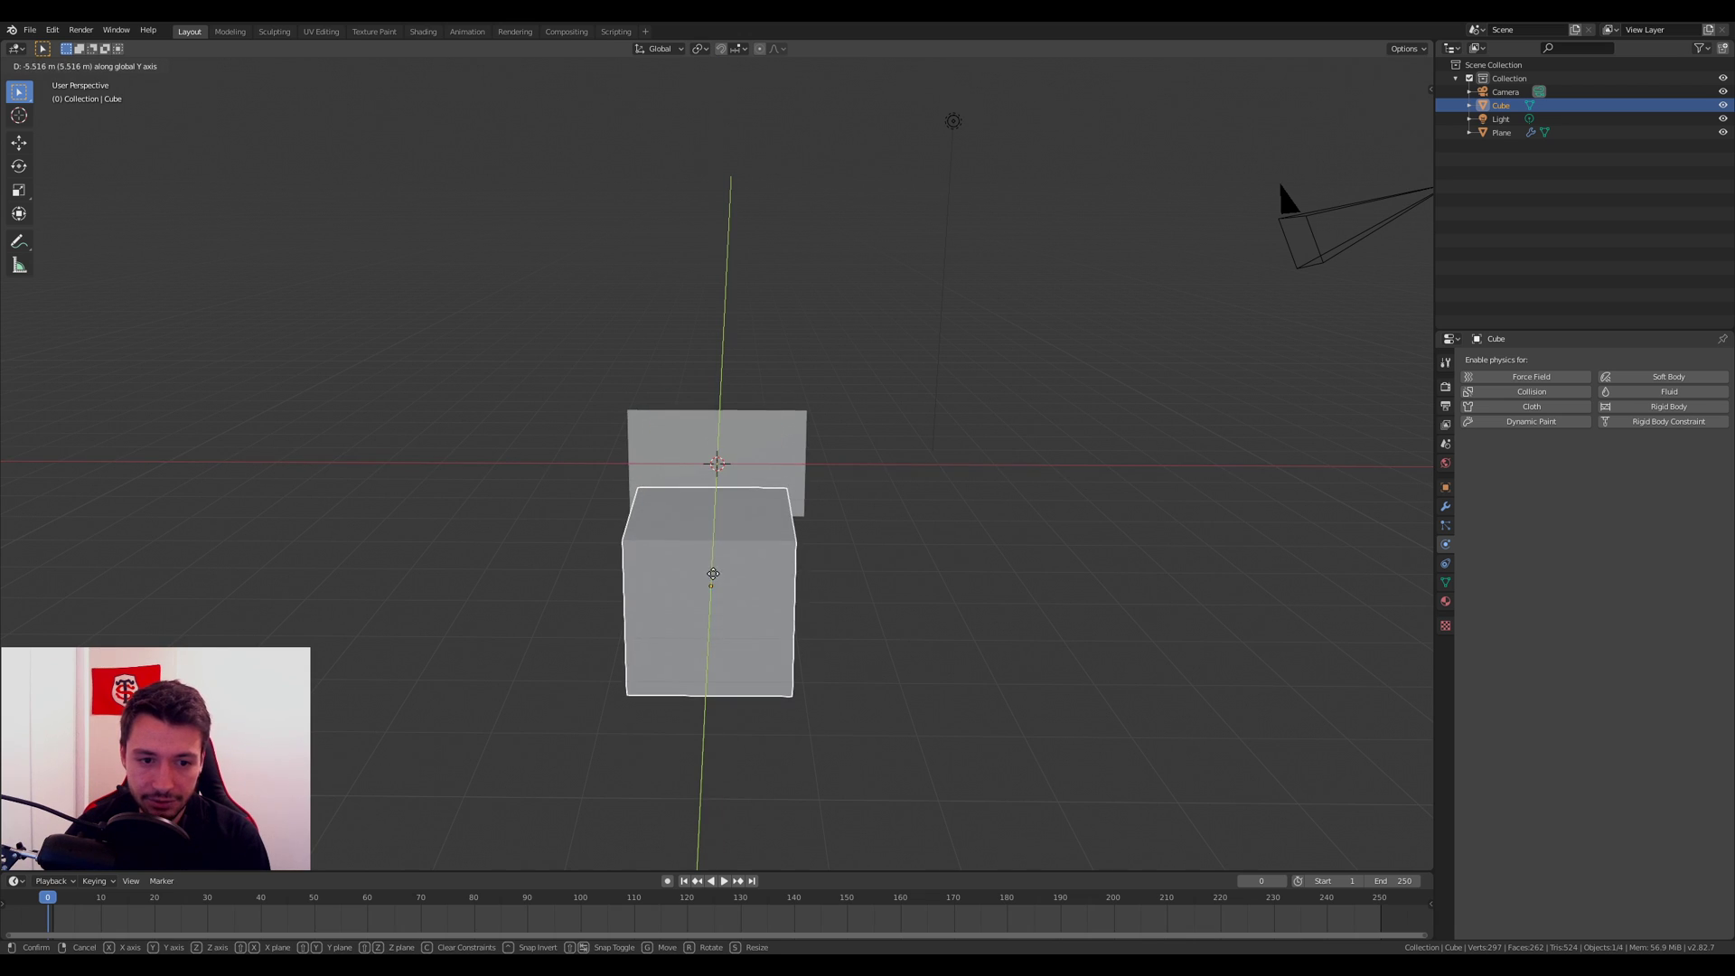
{"action": "right_click", "coordinate": [712, 496]}
{"action": "key", "text": "g"}
{"action": "key", "text": "z"}
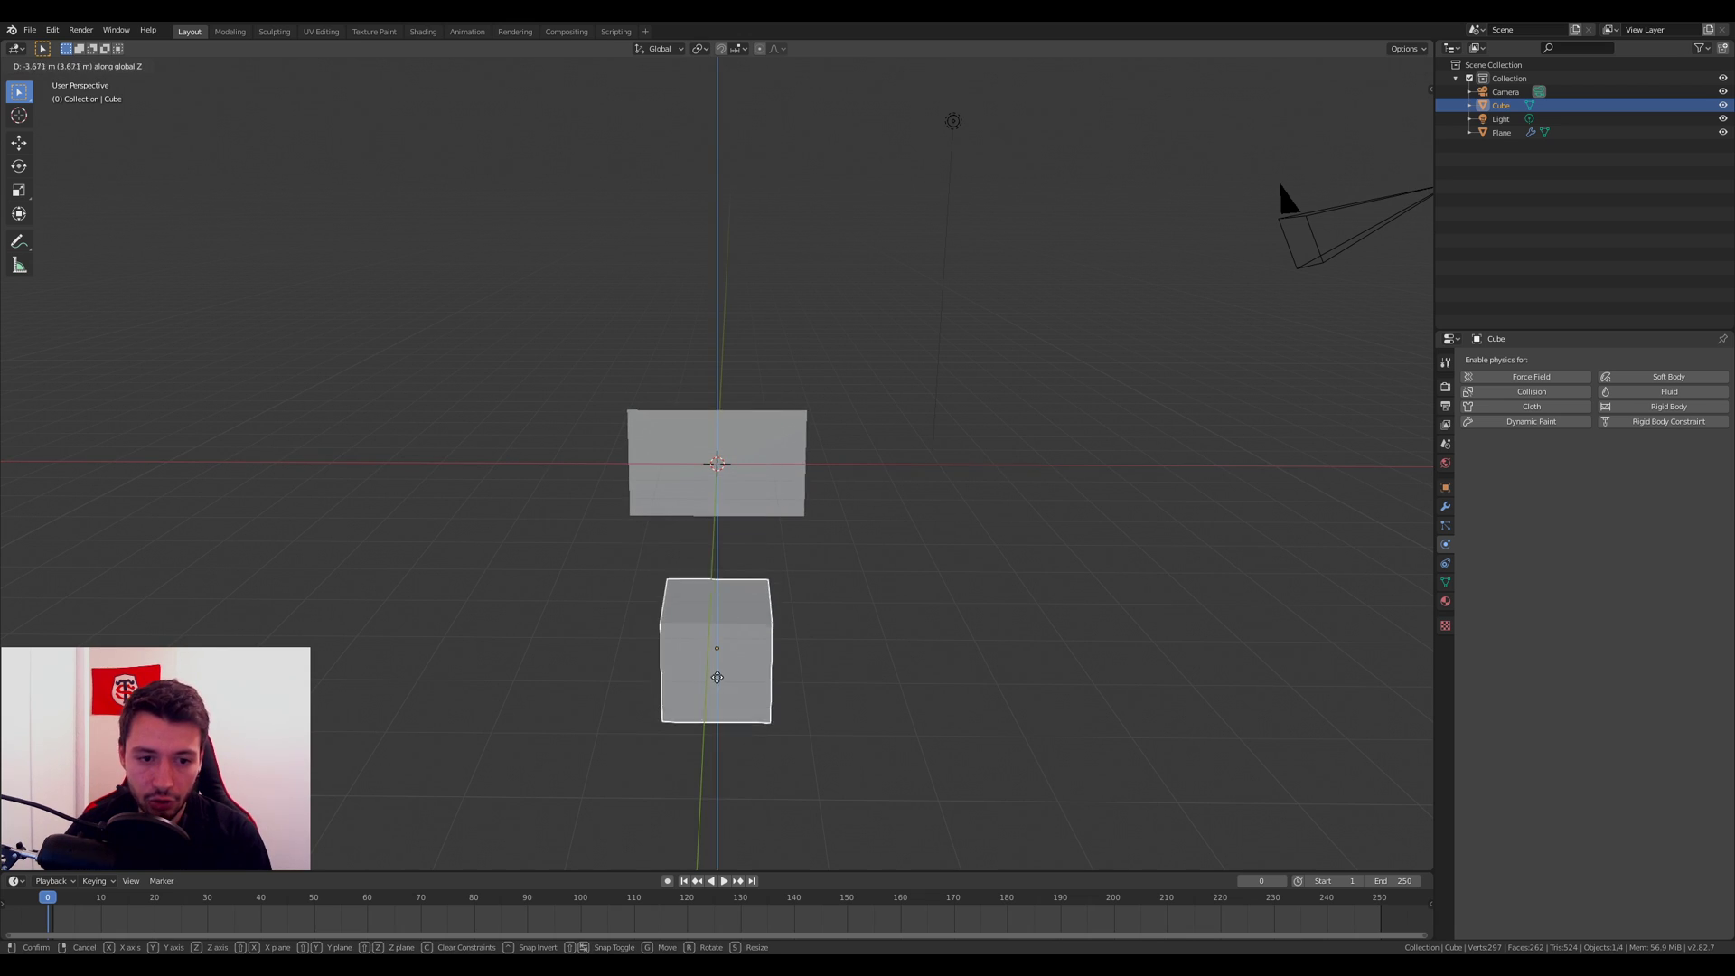
{"action": "left_click", "coordinate": [710, 687]}
Step: Play the cloth simulation with the cube below the plane and return to the first frame
{"action": "left_click", "coordinate": [723, 880]}
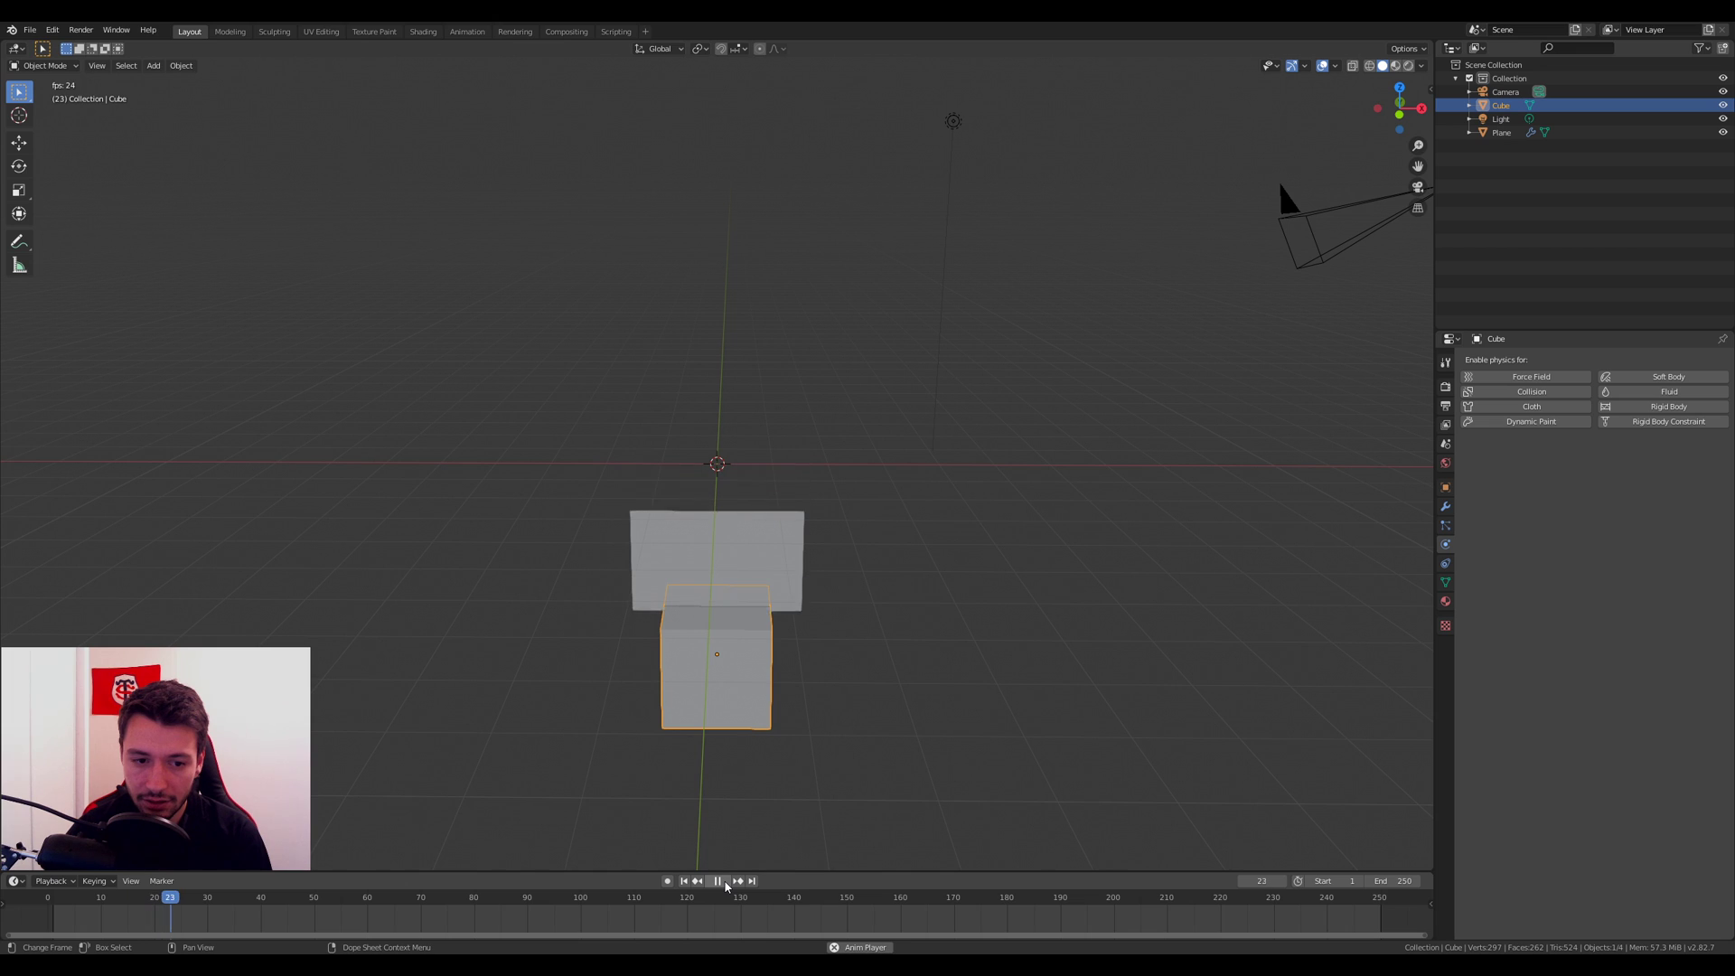
{"action": "left_click", "coordinate": [717, 881]}
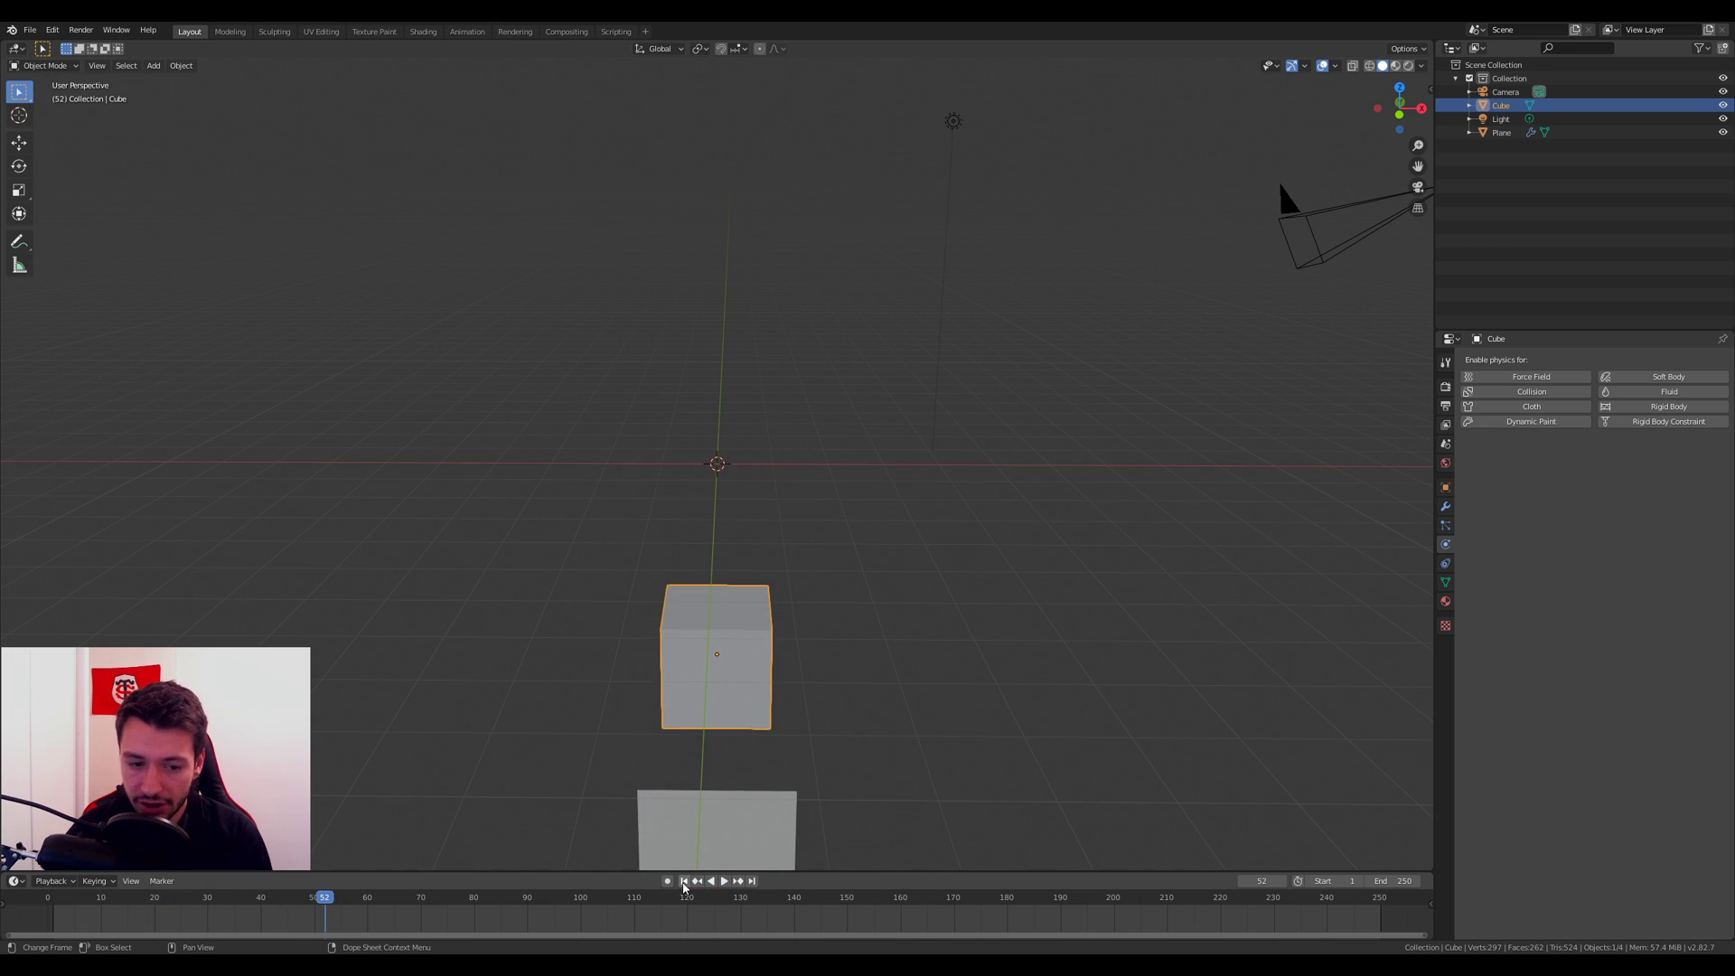
{"action": "left_click", "coordinate": [684, 881]}
Step: Enable Collision physics on the cube, play the simulation with the plane falling onto it and reset the timeline to frame 0
{"action": "left_click", "coordinate": [1531, 391]}
{"action": "left_click", "coordinate": [723, 881]}
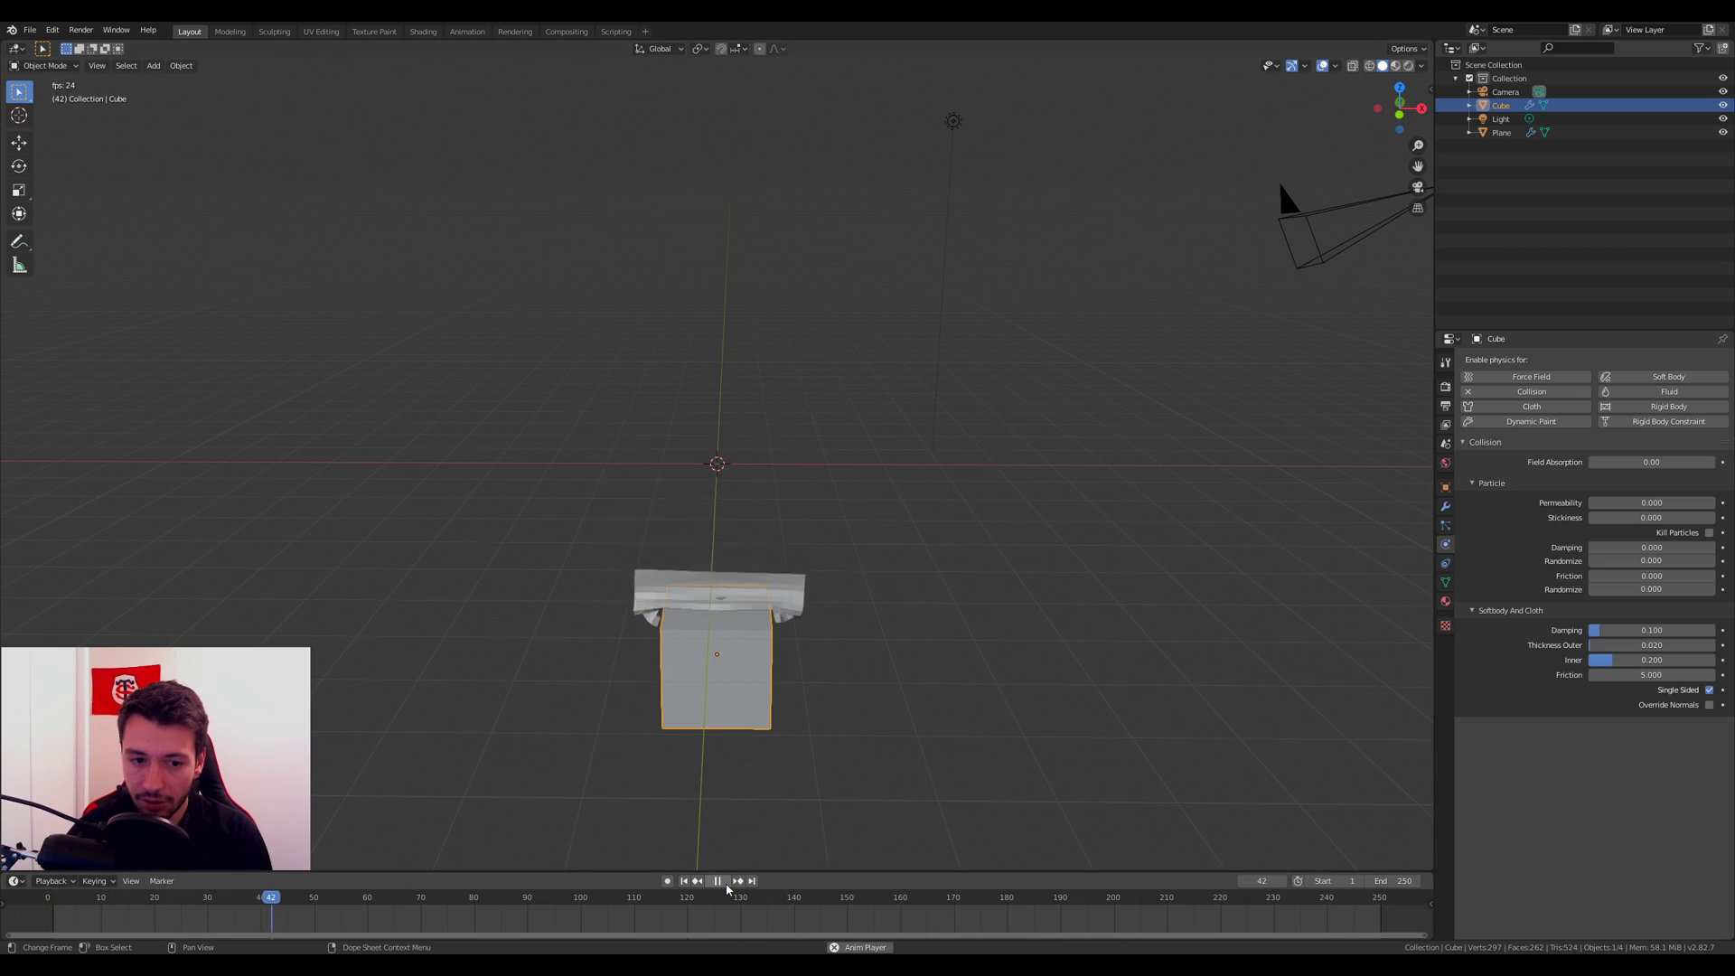
{"action": "scroll", "coordinate": [693, 872], "scroll_direction": "up", "scroll_amount": 4}
{"action": "left_click", "coordinate": [717, 881]}
{"action": "middle_click_drag", "start_coordinate": [730, 842], "coordinate": [778, 745]}
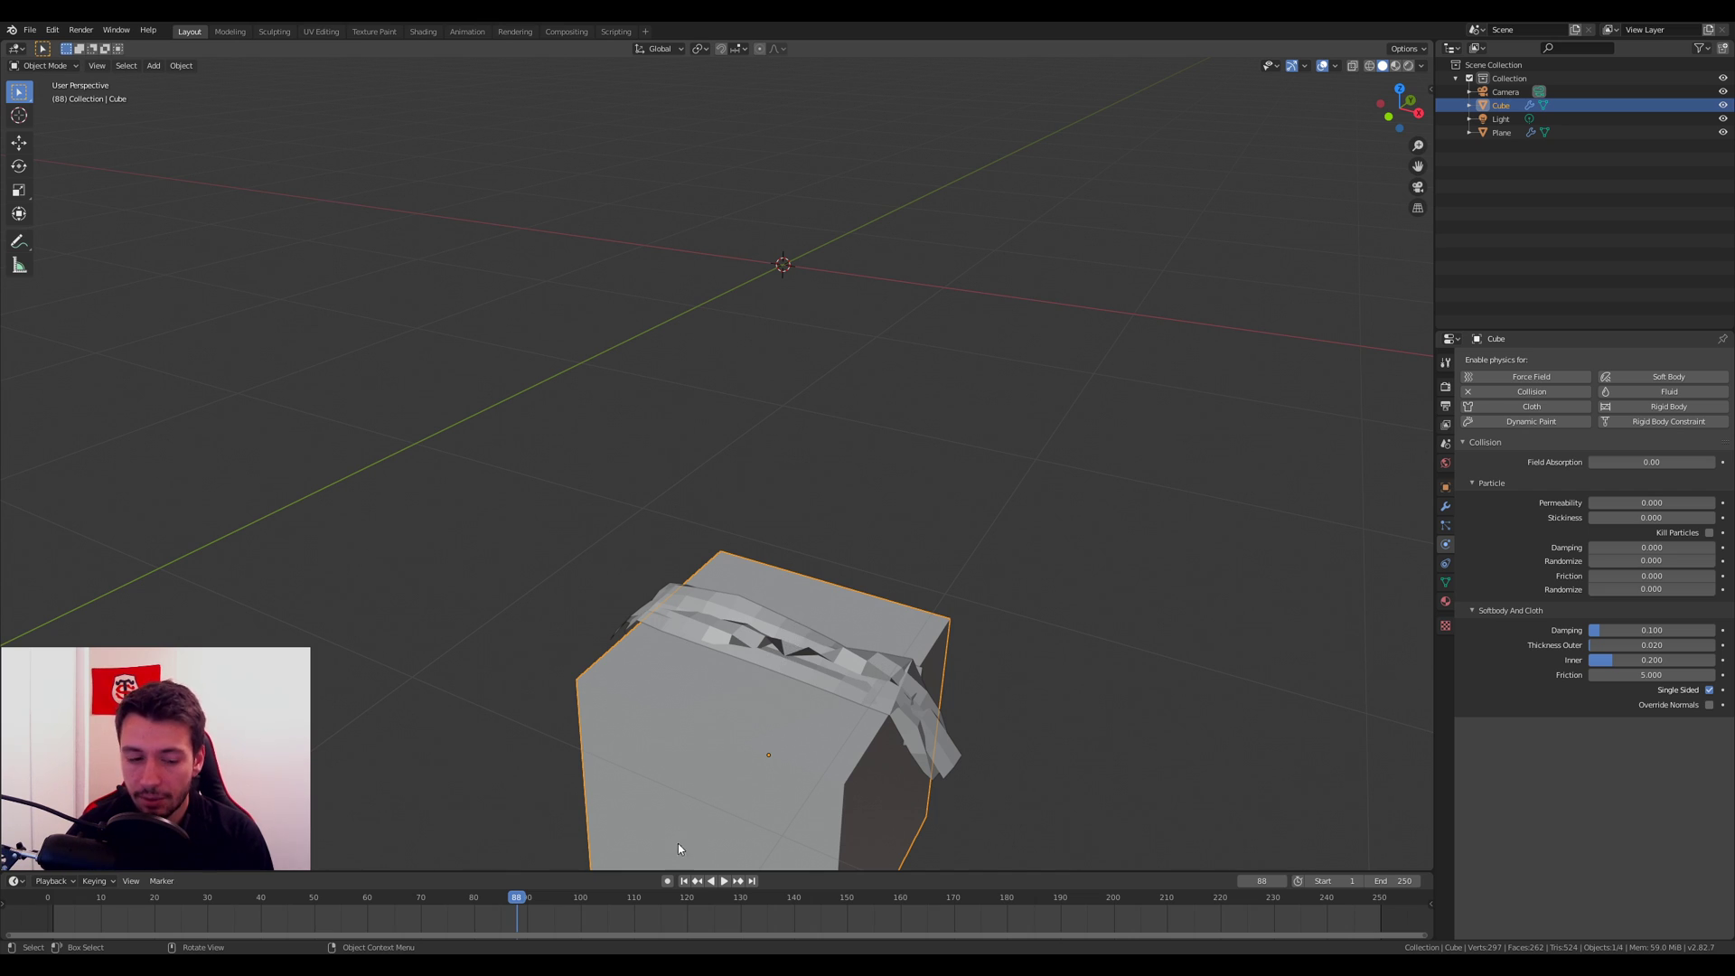
{"action": "left_click_drag", "start_coordinate": [515, 897], "coordinate": [48, 897]}
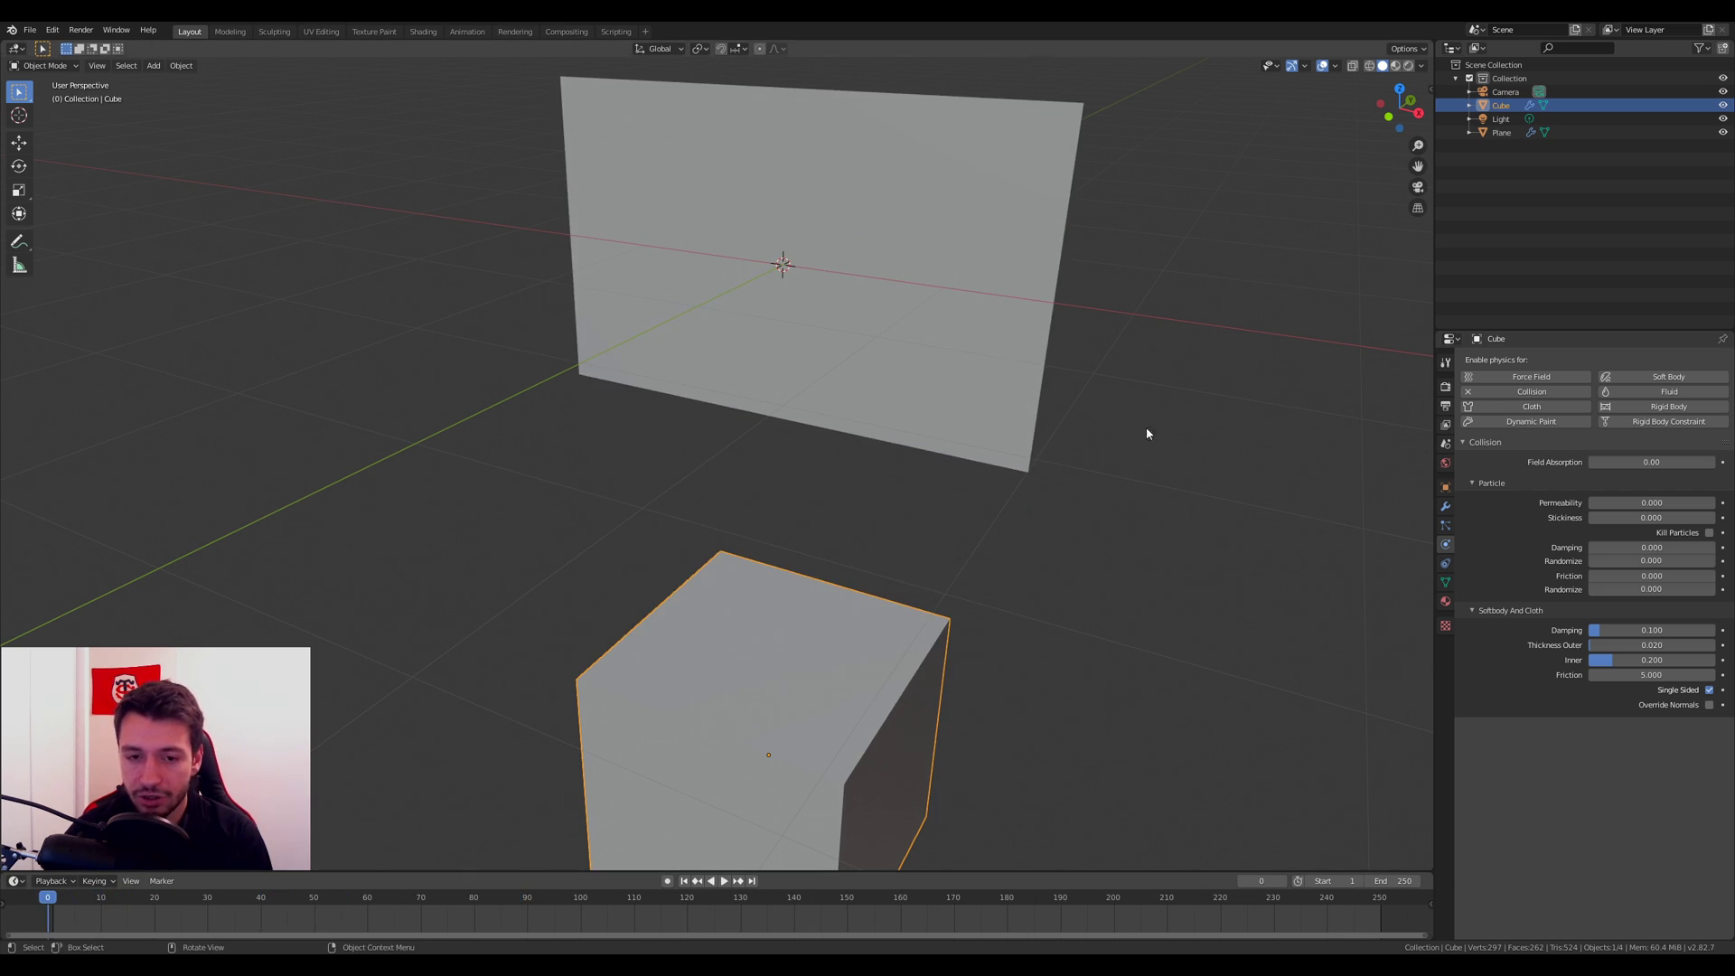
Step: Enable Self Collisions in the plane's cloth collision settings
{"action": "left_click", "coordinate": [972, 305]}
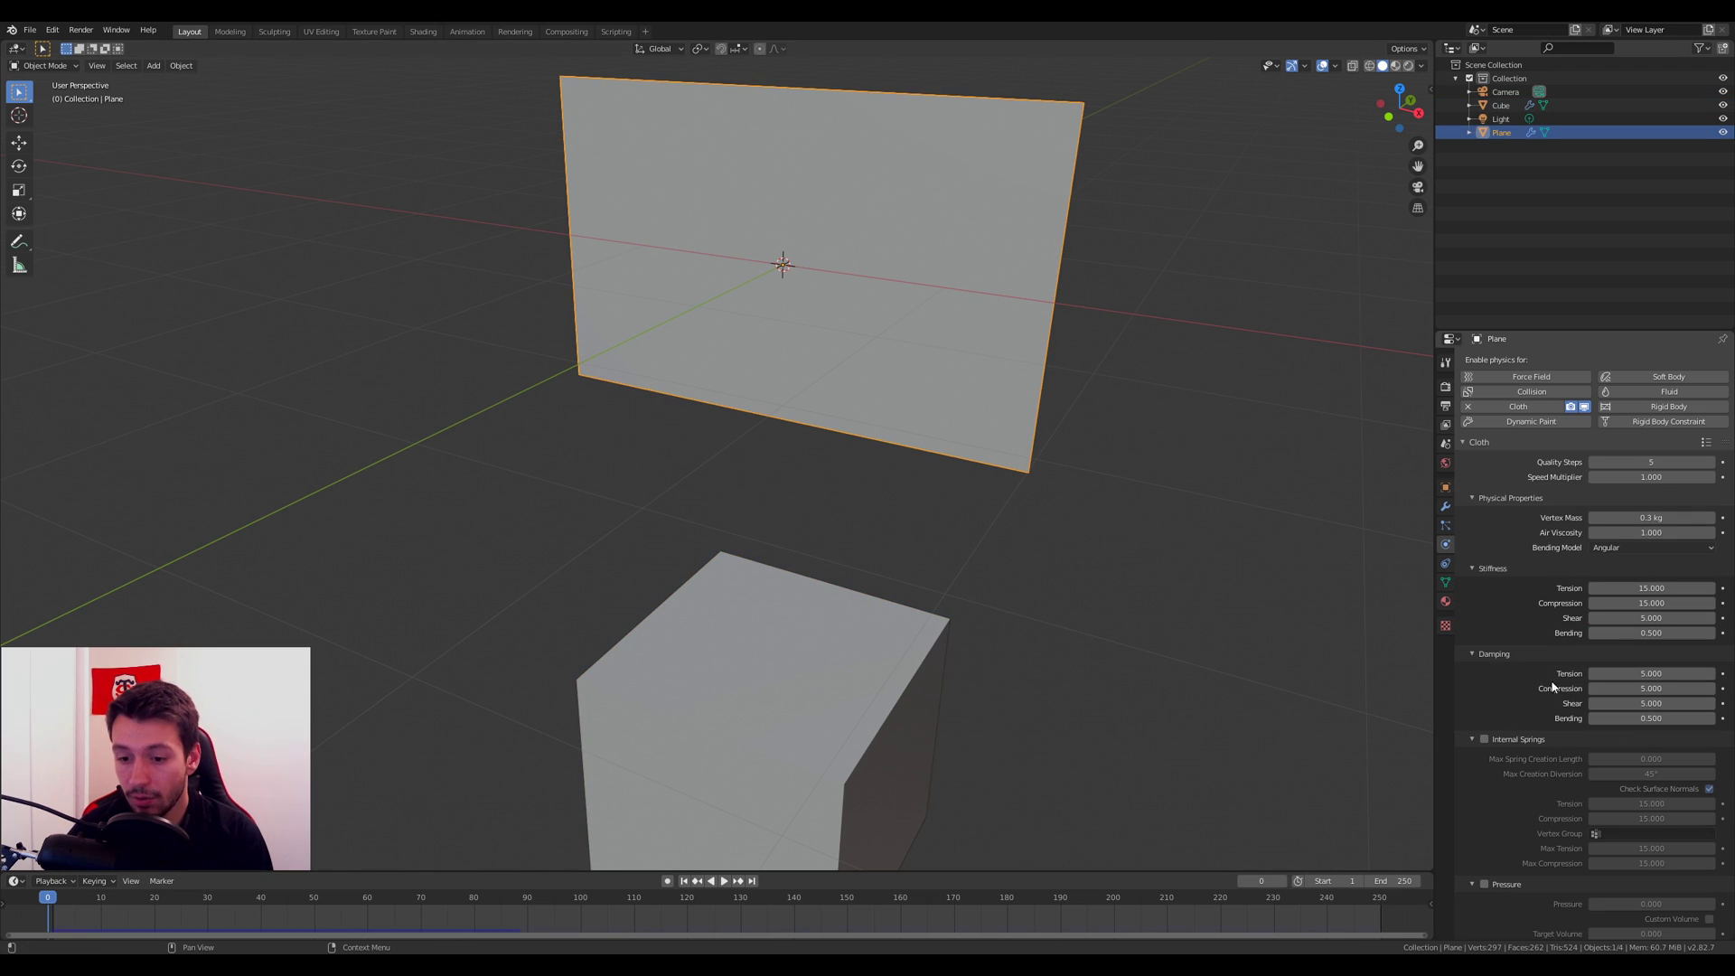
{"action": "scroll", "coordinate": [1493, 673], "scroll_direction": "down", "scroll_amount": 3}
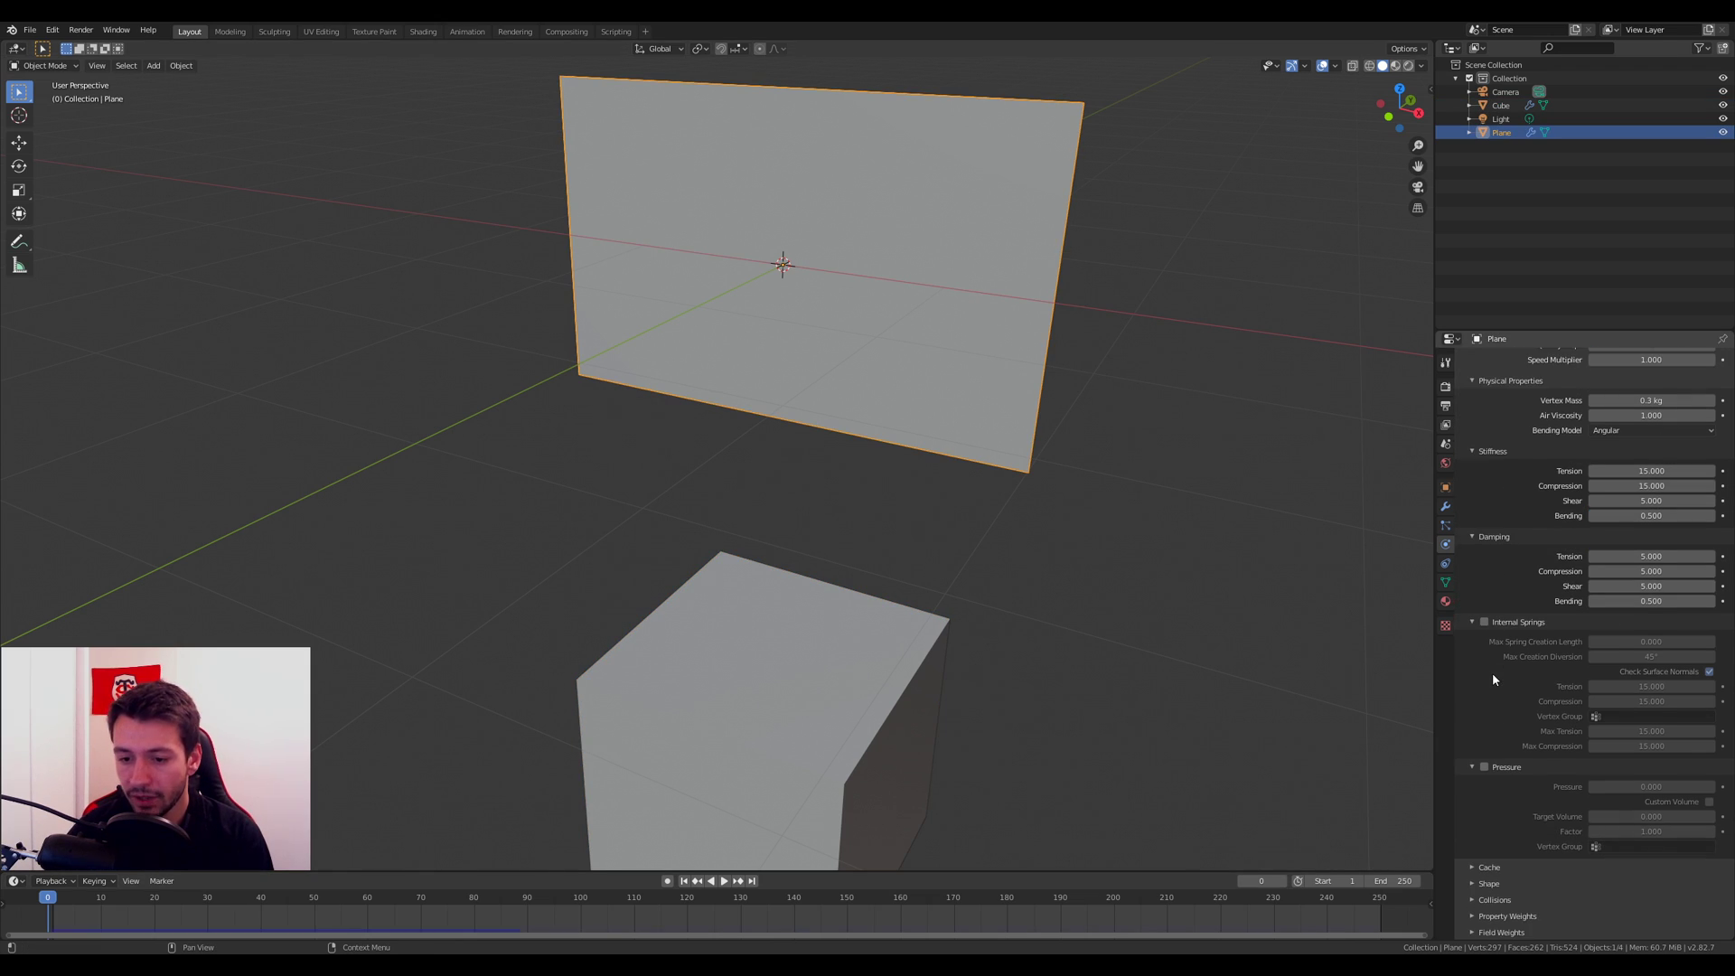
{"action": "left_click", "coordinate": [1474, 900]}
{"action": "scroll", "coordinate": [1491, 849], "scroll_direction": "down", "scroll_amount": 5}
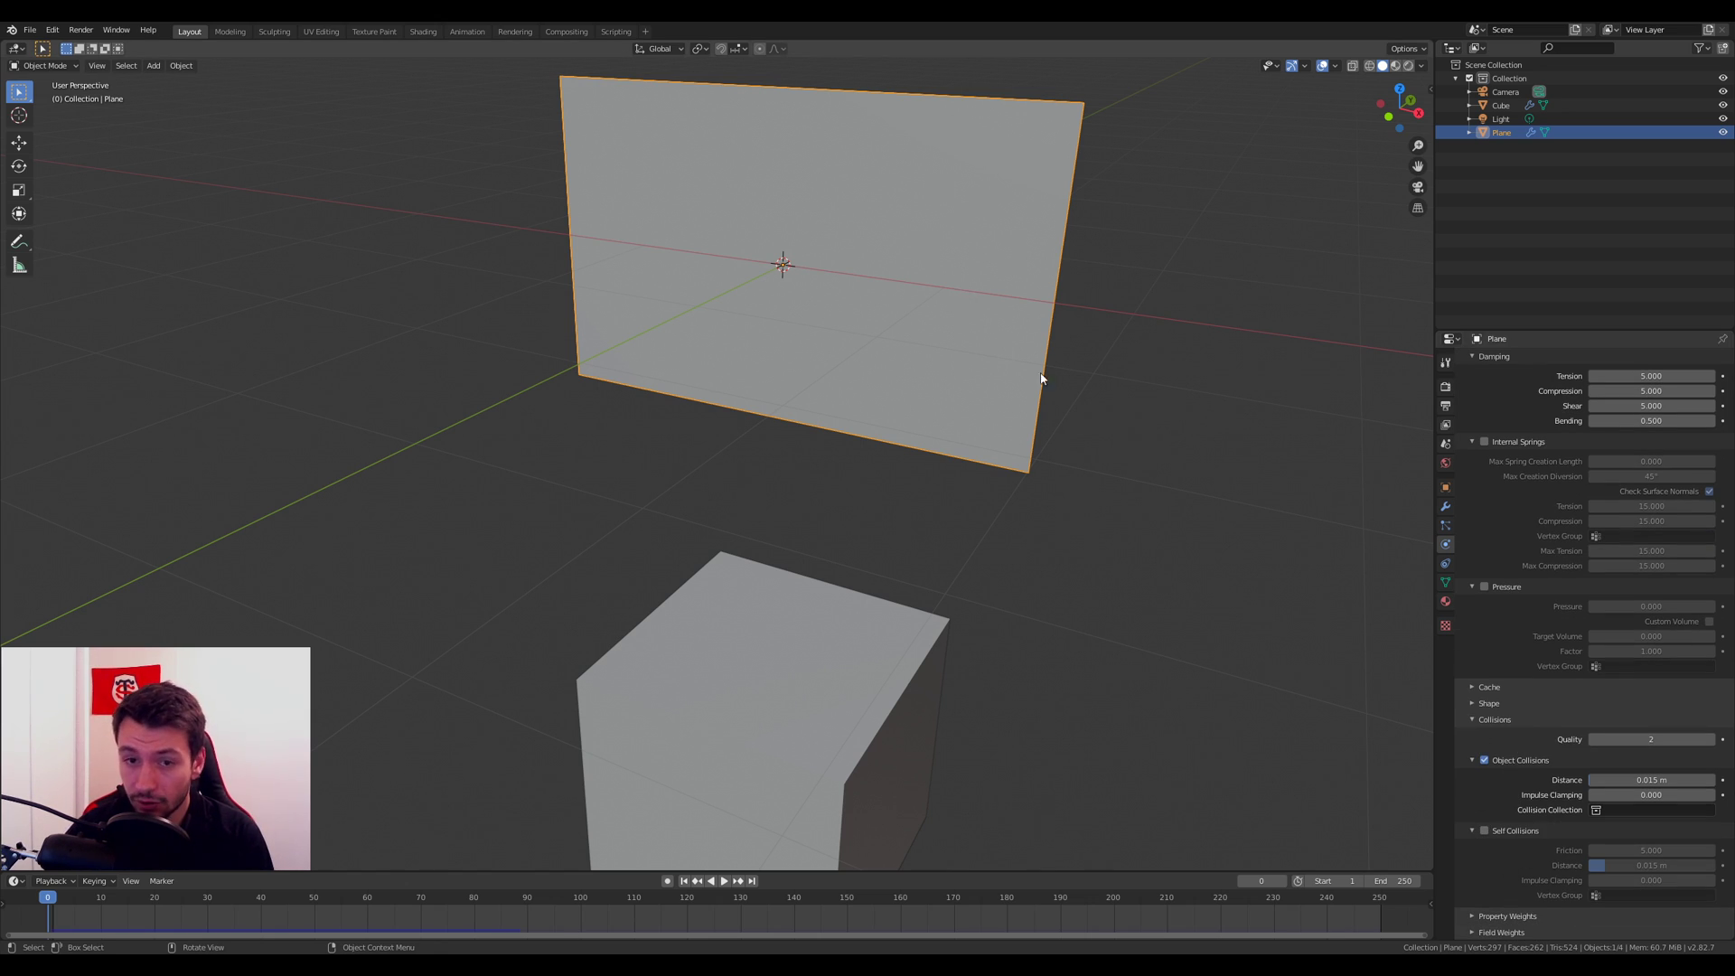
{"action": "left_click", "coordinate": [1484, 831]}
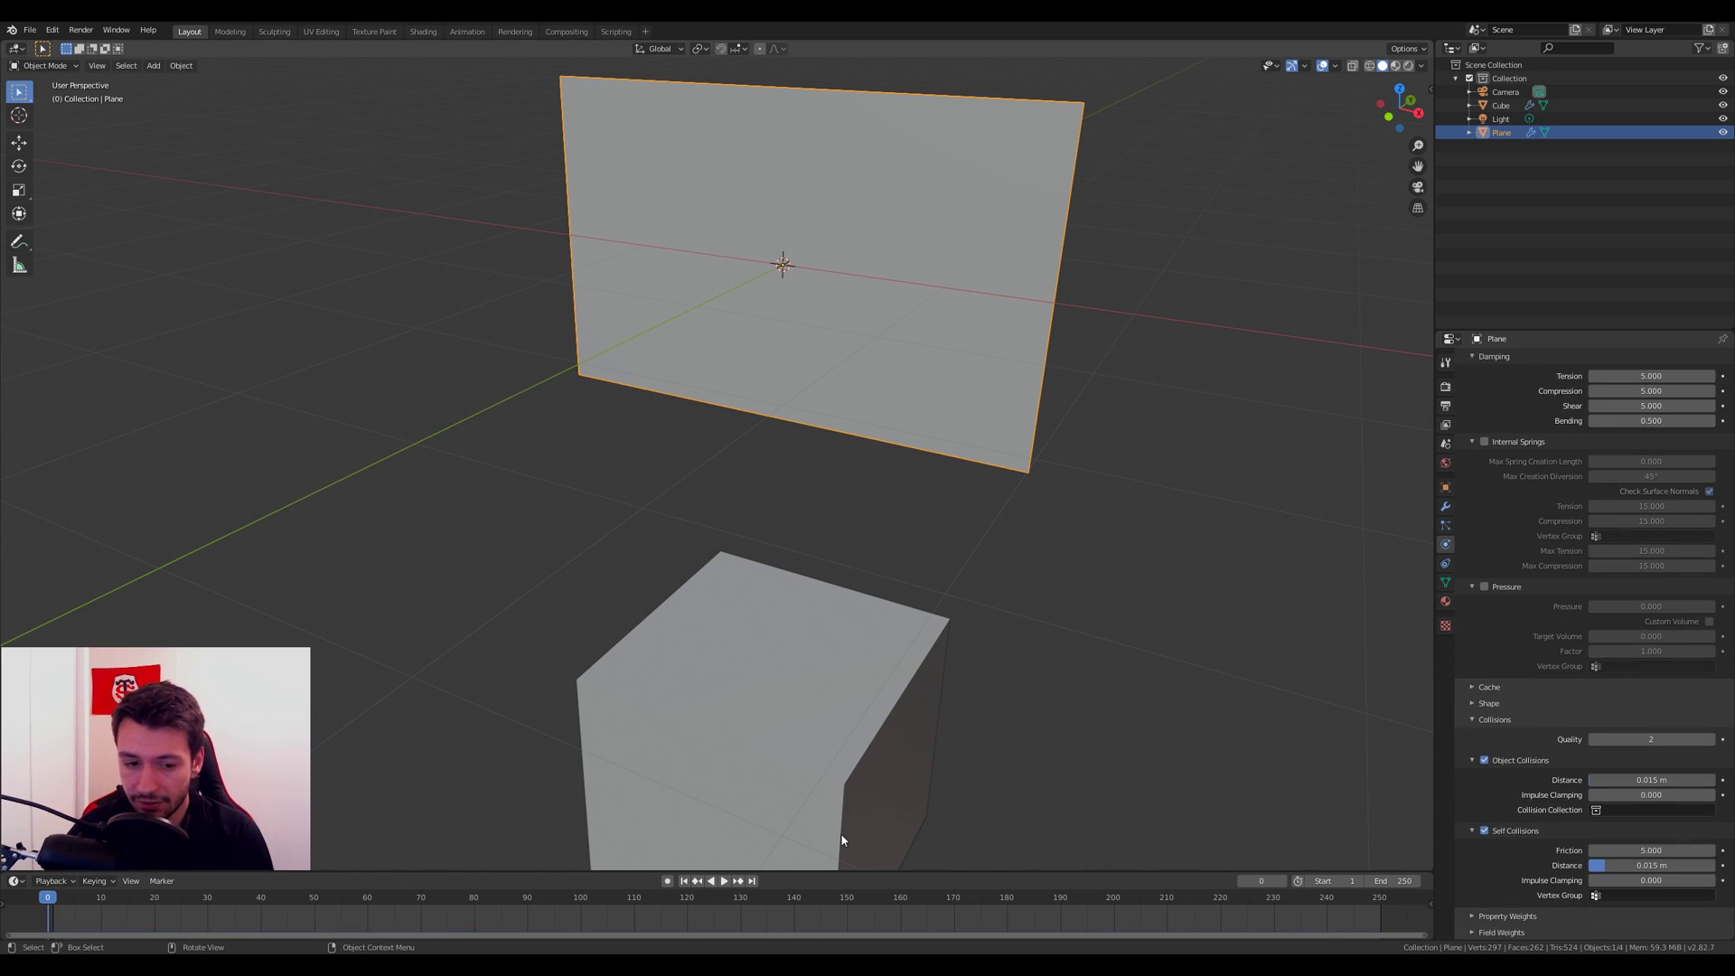
Step: Play the simulation with self collisions on the plane and return the timeline to frame 0
{"action": "left_click", "coordinate": [723, 882]}
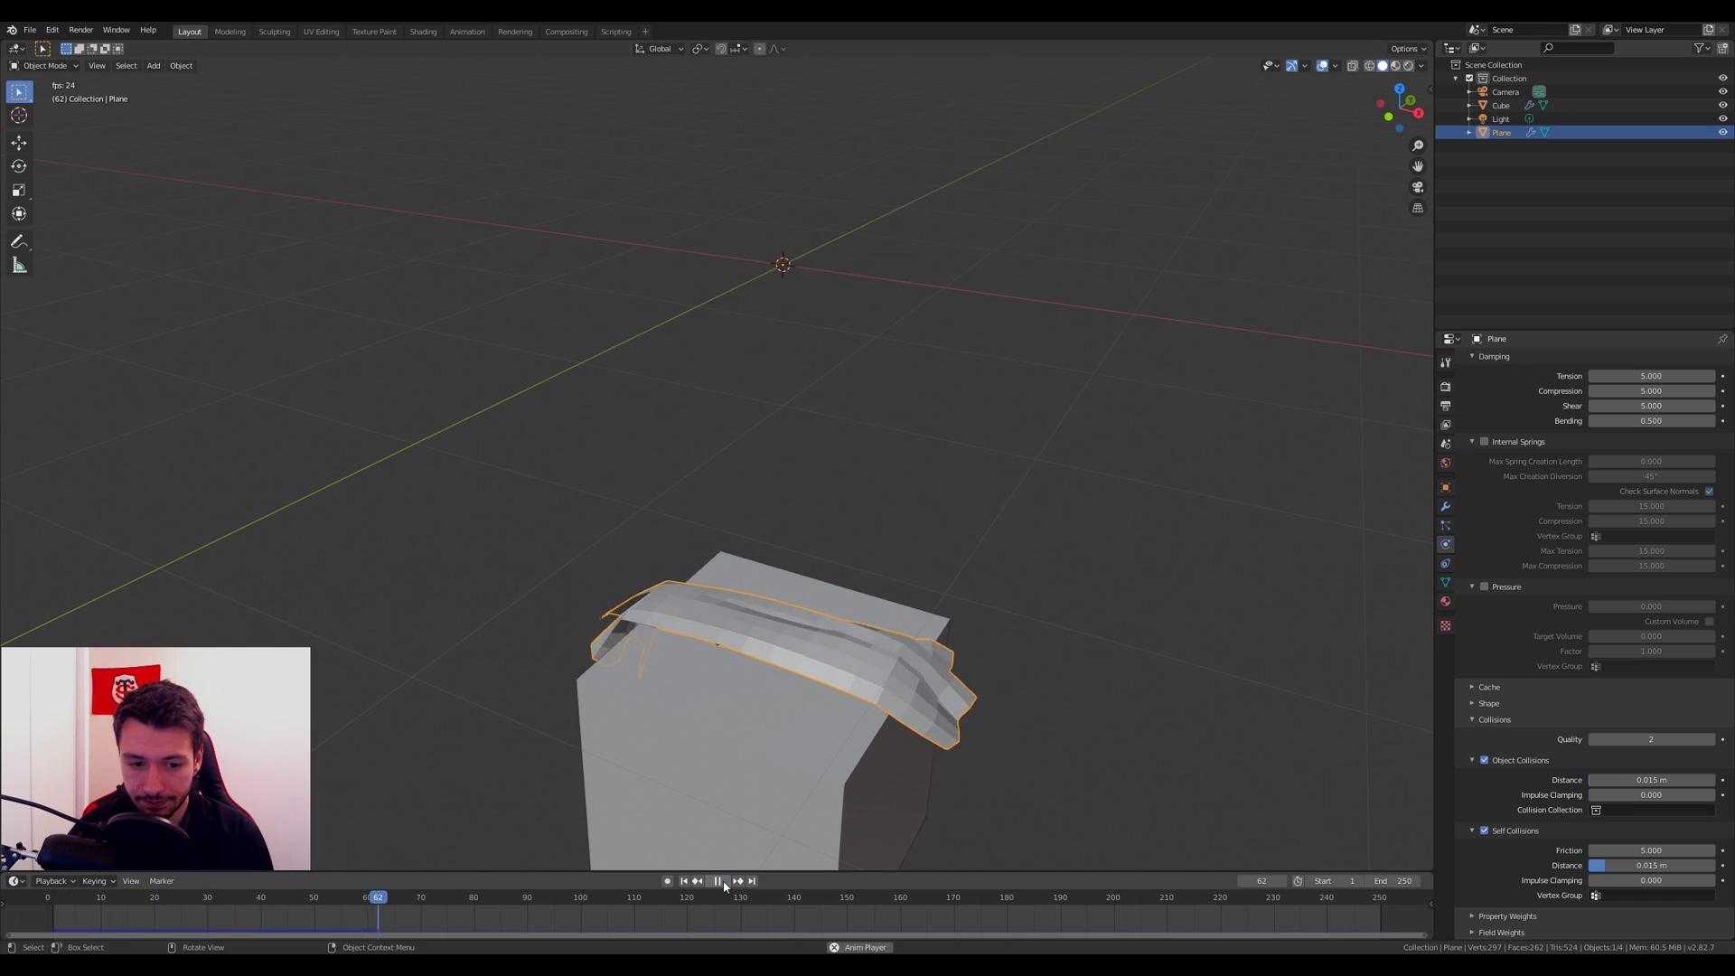
{"action": "left_click", "coordinate": [718, 881]}
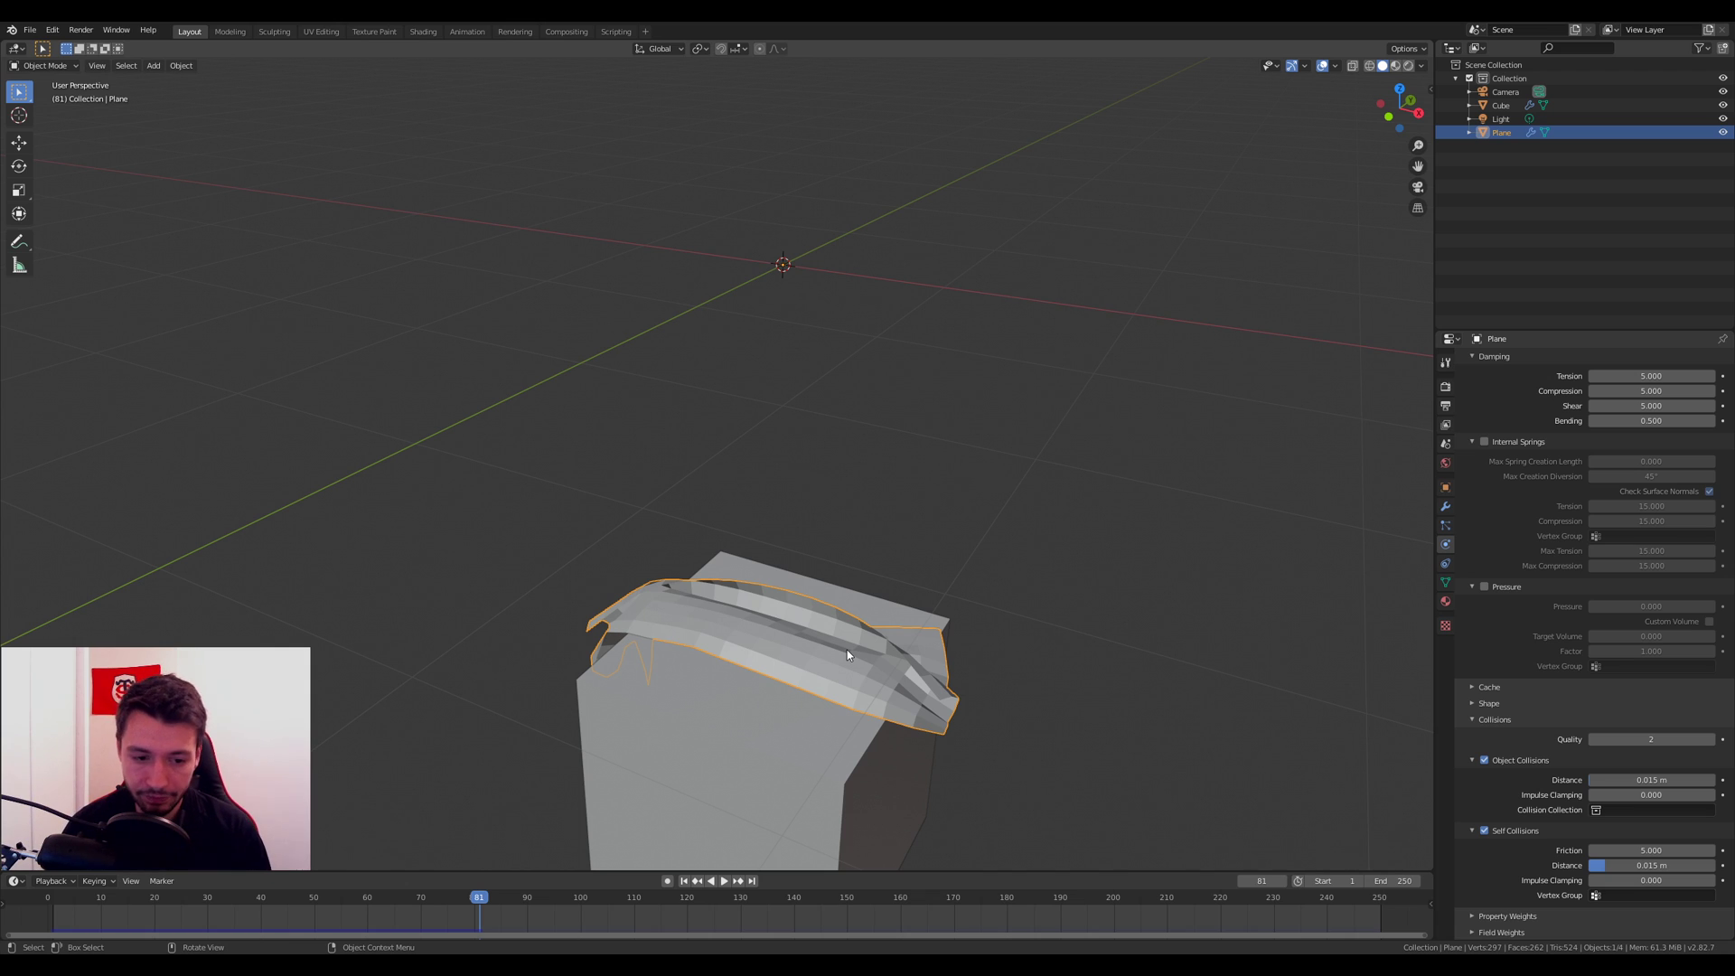
{"action": "left_click_drag", "start_coordinate": [482, 897], "coordinate": [47, 912]}
{"action": "key", "text": "space"}
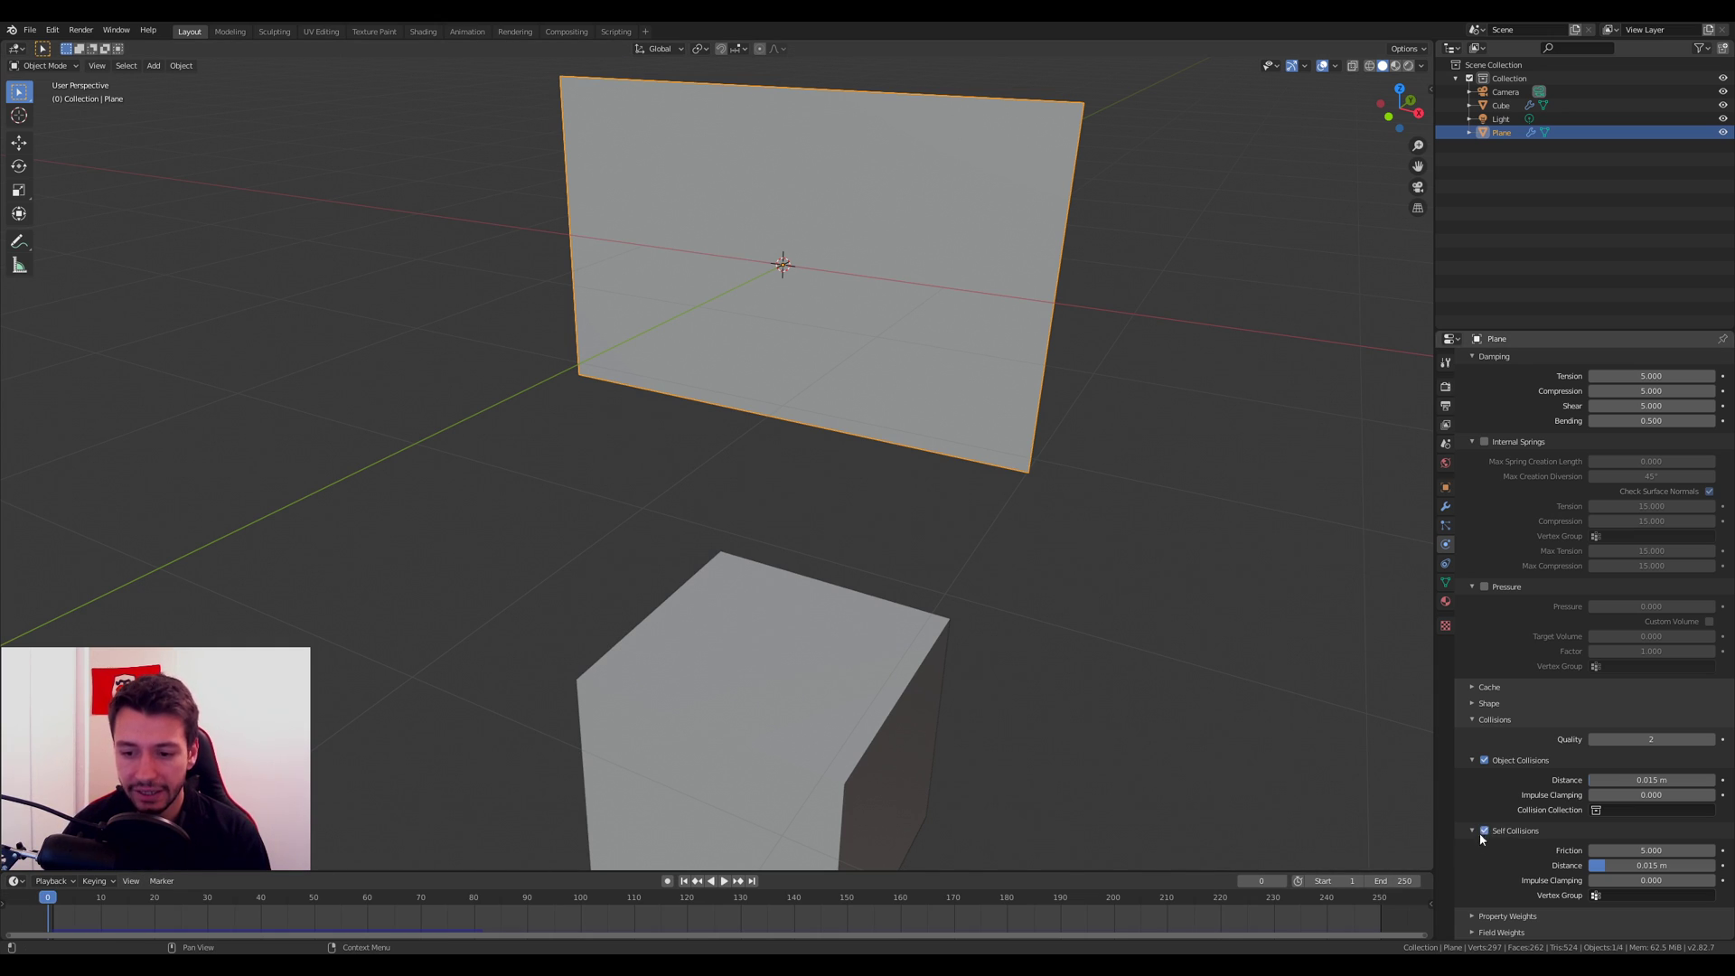
Step: Show the plane's transform values and examine its mesh subdivisions in Edit Mode, returning to Object Mode
{"action": "left_click", "coordinate": [1429, 89]}
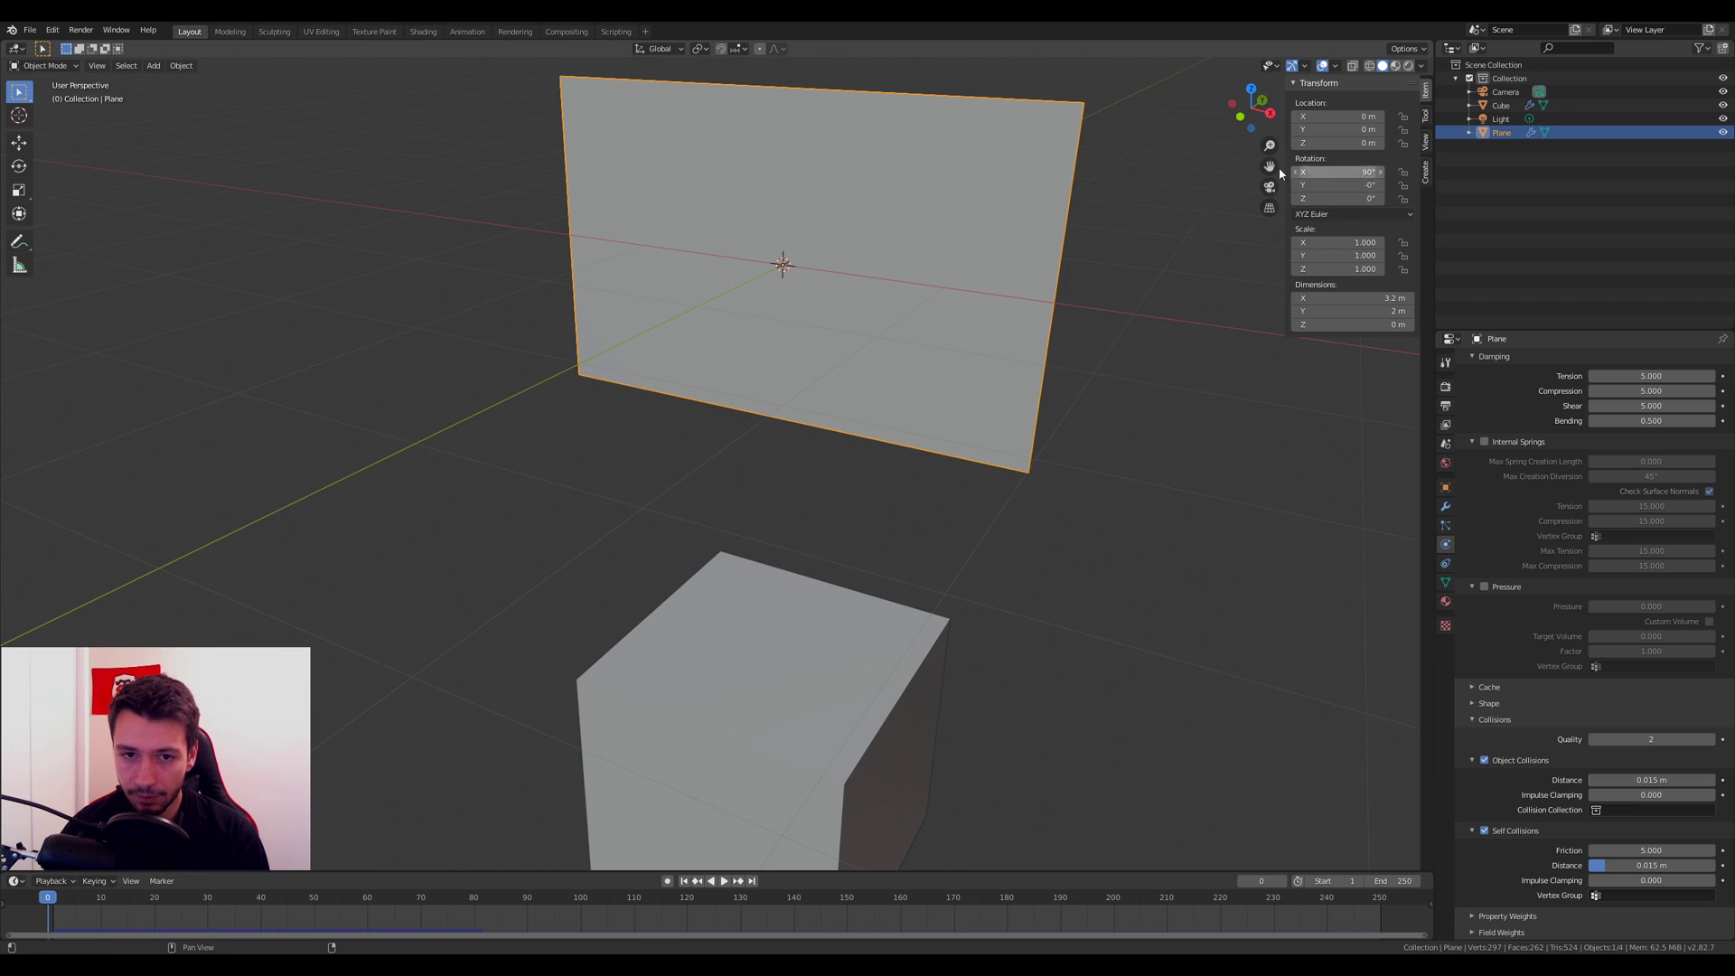
{"action": "right_click", "coordinate": [916, 356]}
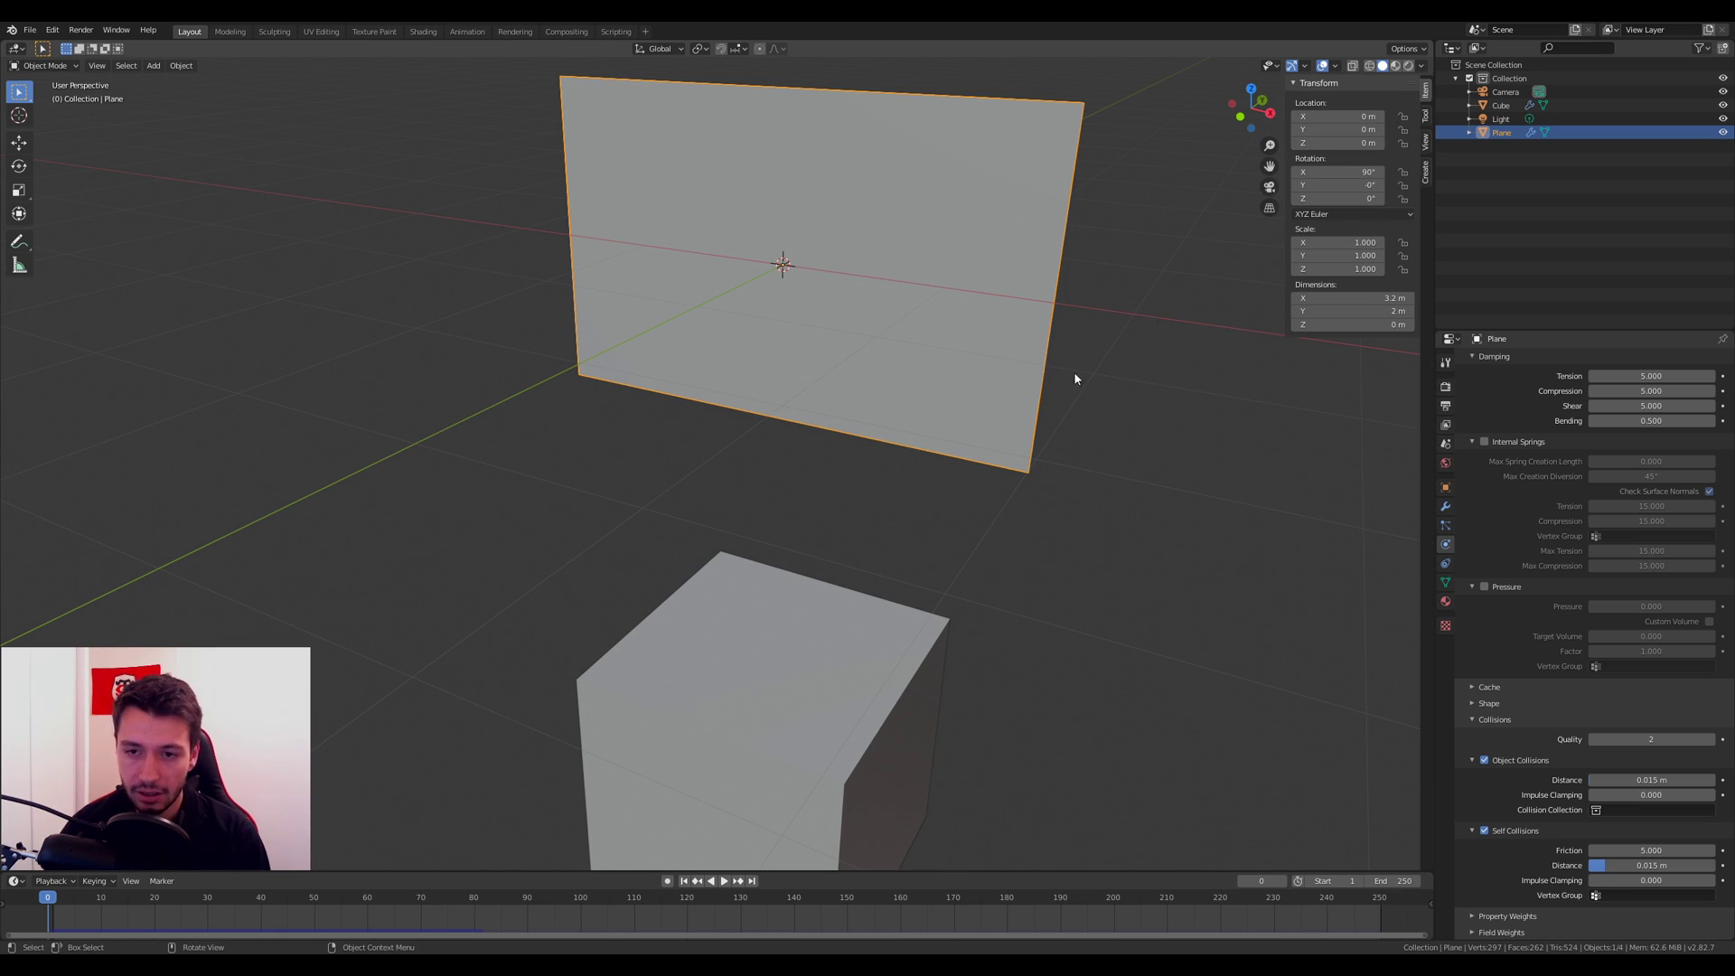
{"action": "key", "text": "Tab"}
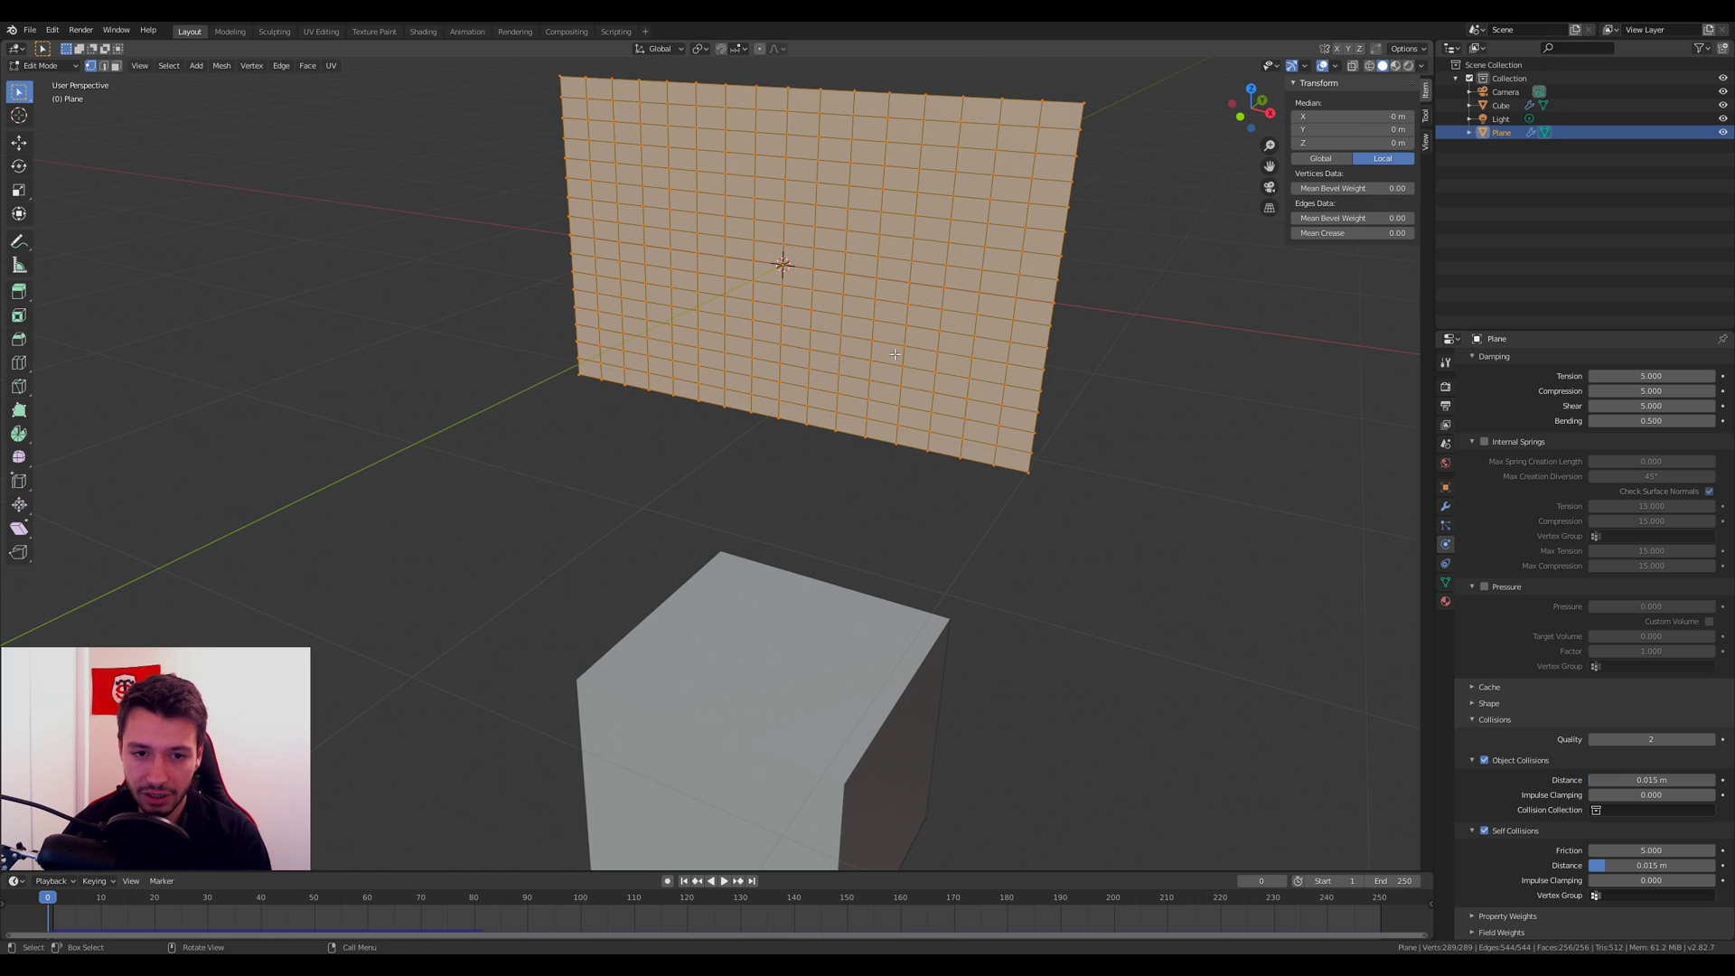
{"action": "key", "text": "Tab"}
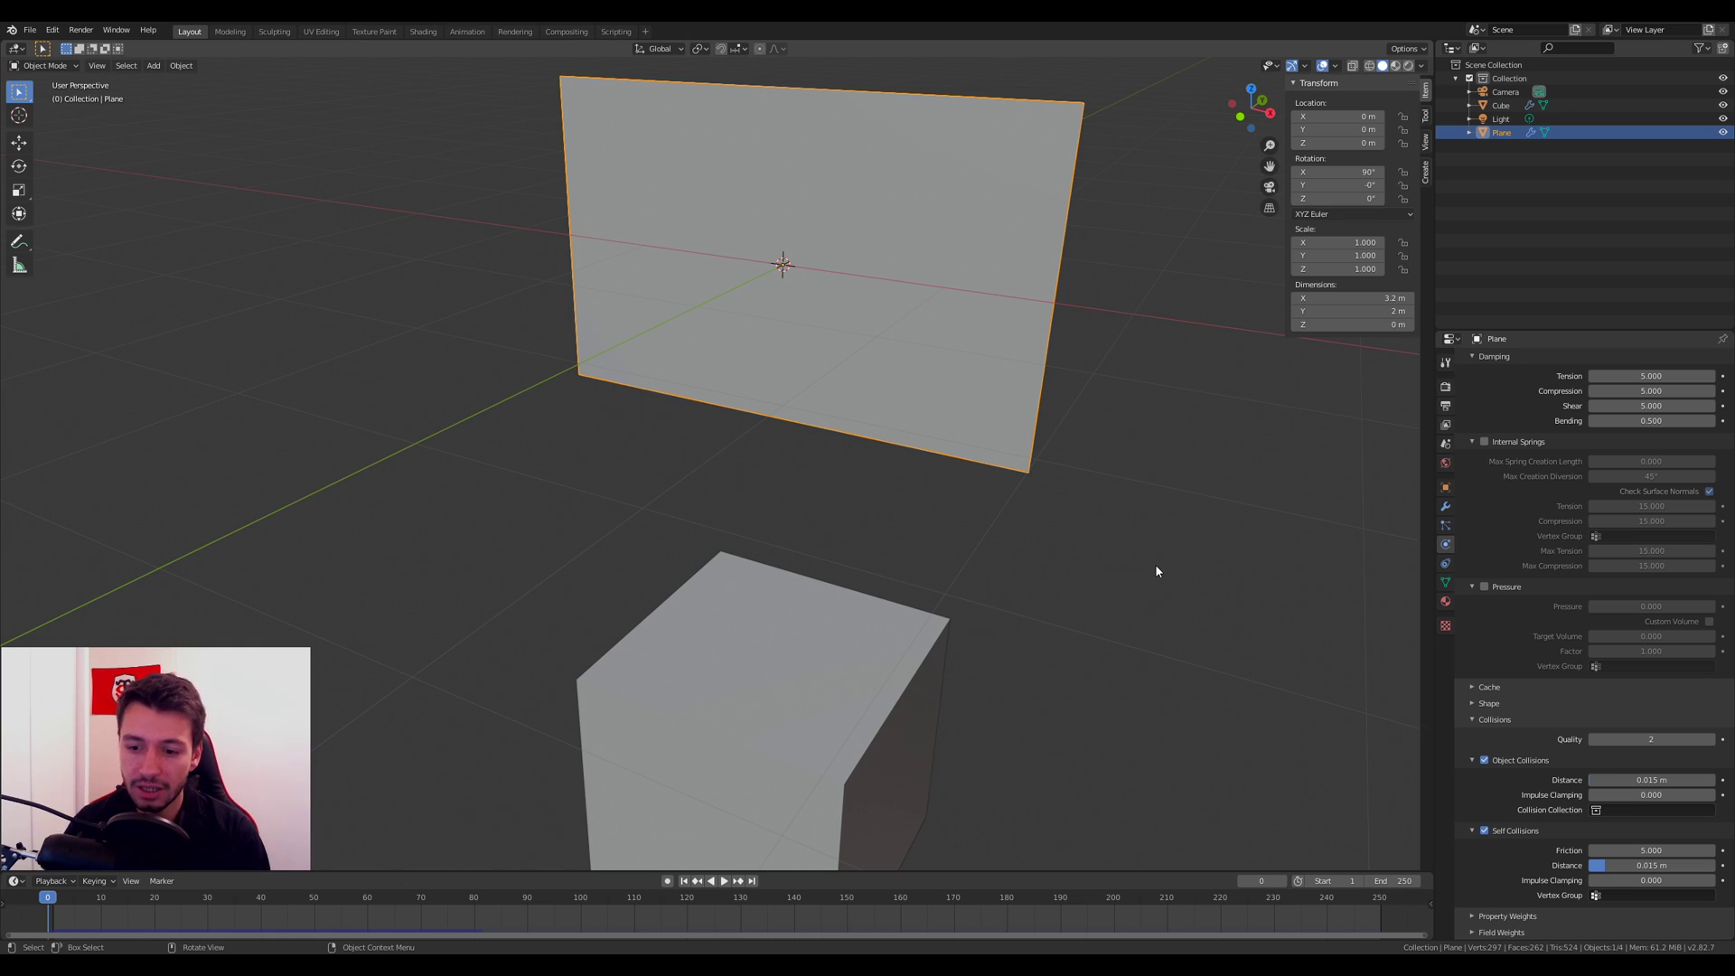
Step: Delete the cube, then play the plane's cloth simulation alone and return to frame 1
{"action": "left_click", "coordinate": [761, 693]}
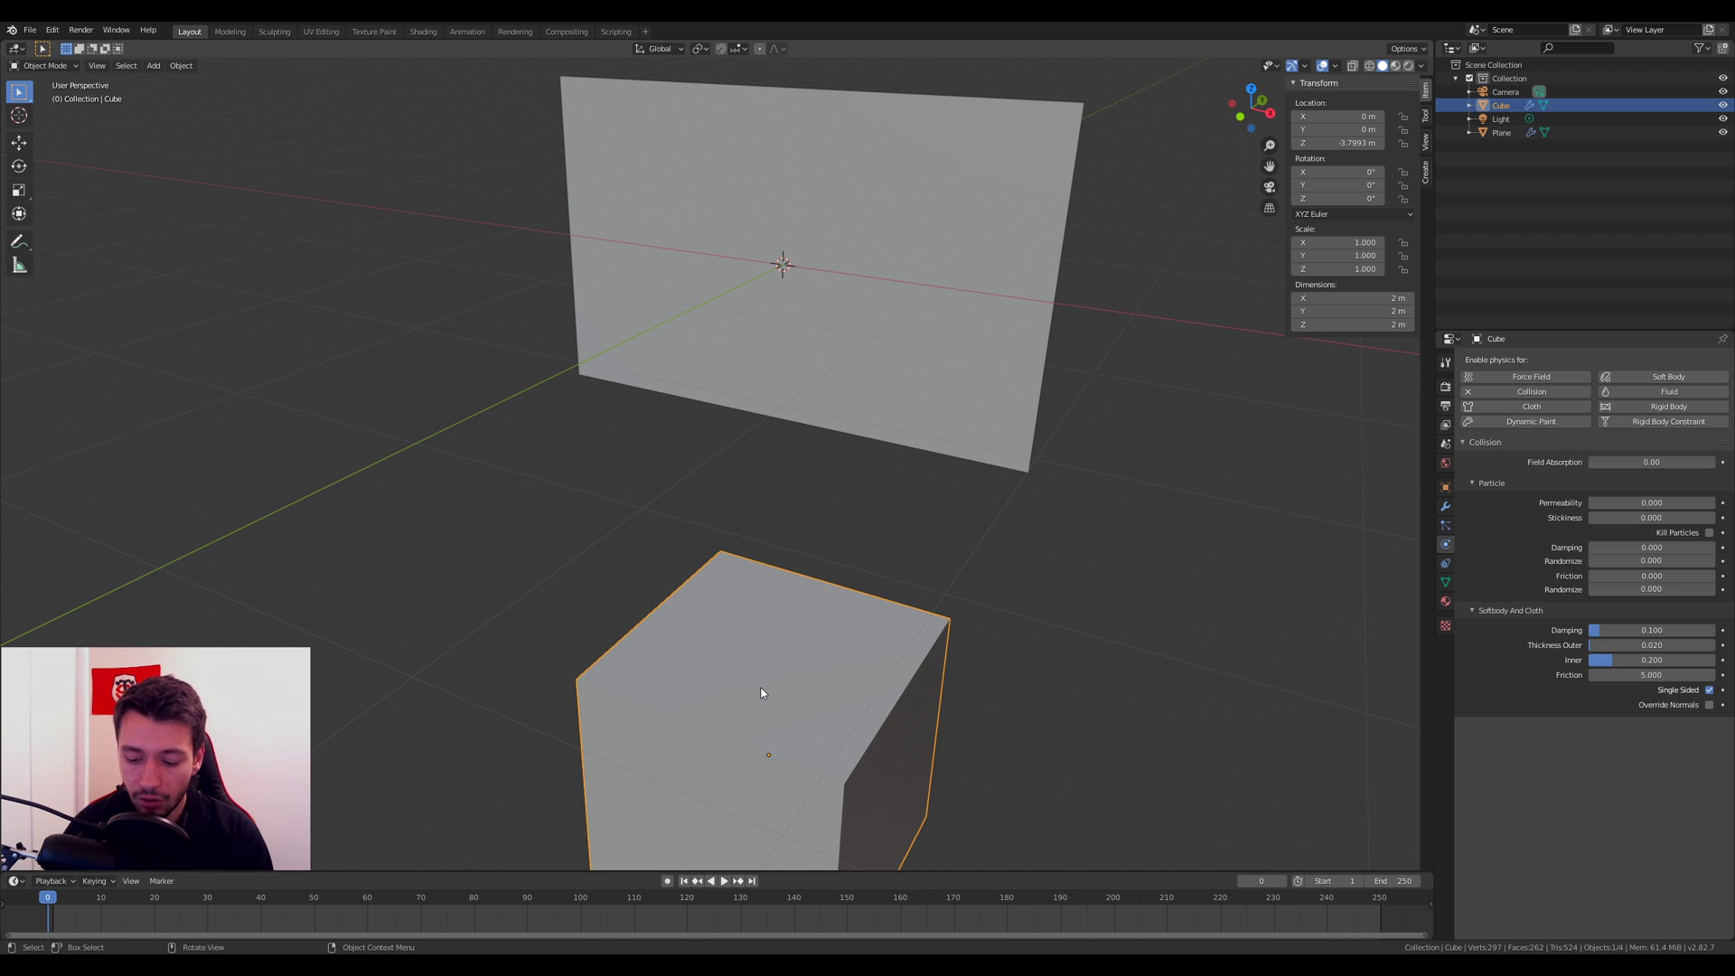
{"action": "key", "text": "Delete"}
{"action": "scroll", "coordinate": [761, 686], "scroll_direction": "down", "scroll_amount": 4}
{"action": "middle_click_drag", "start_coordinate": [761, 686], "coordinate": [833, 542]}
{"action": "left_click", "coordinate": [724, 881]}
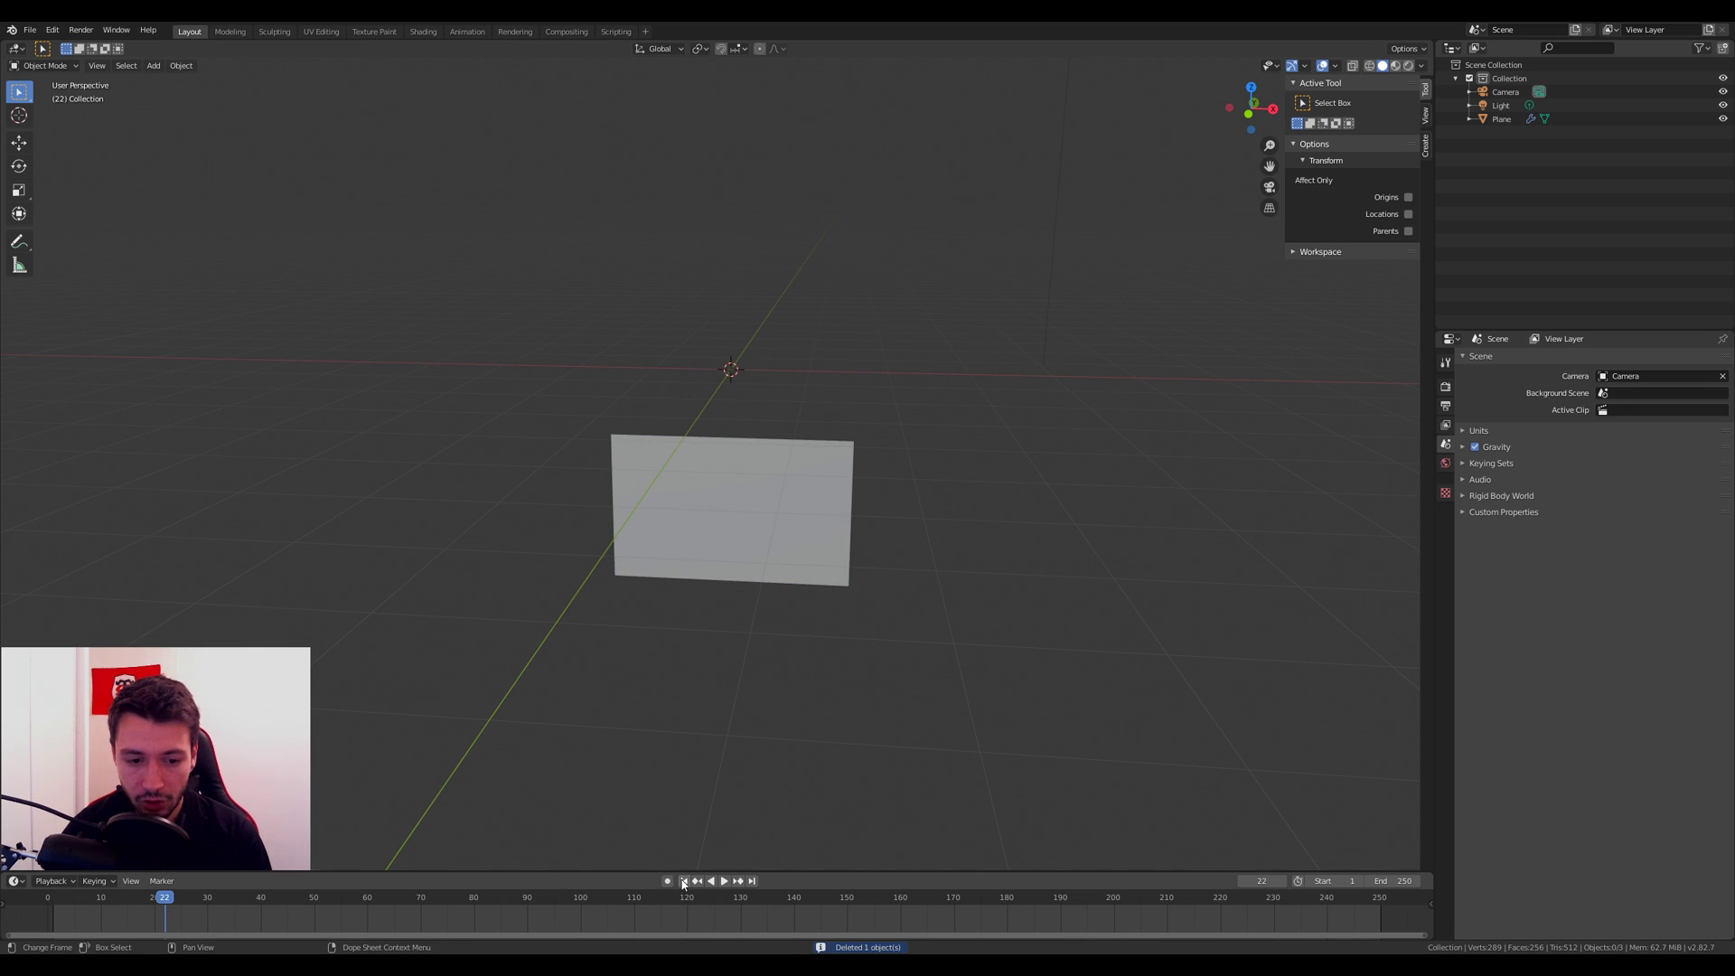
{"action": "left_click", "coordinate": [684, 881]}
Step: Try painting weights along the plane's left and top edges in Weight Paint mode, and undo the strokes
{"action": "scroll", "coordinate": [660, 382], "scroll_direction": "up", "scroll_amount": 4}
{"action": "middle_click_drag", "start_coordinate": [660, 381], "coordinate": [664, 545]}
{"action": "scroll", "coordinate": [664, 546], "scroll_direction": "up", "scroll_amount": 3}
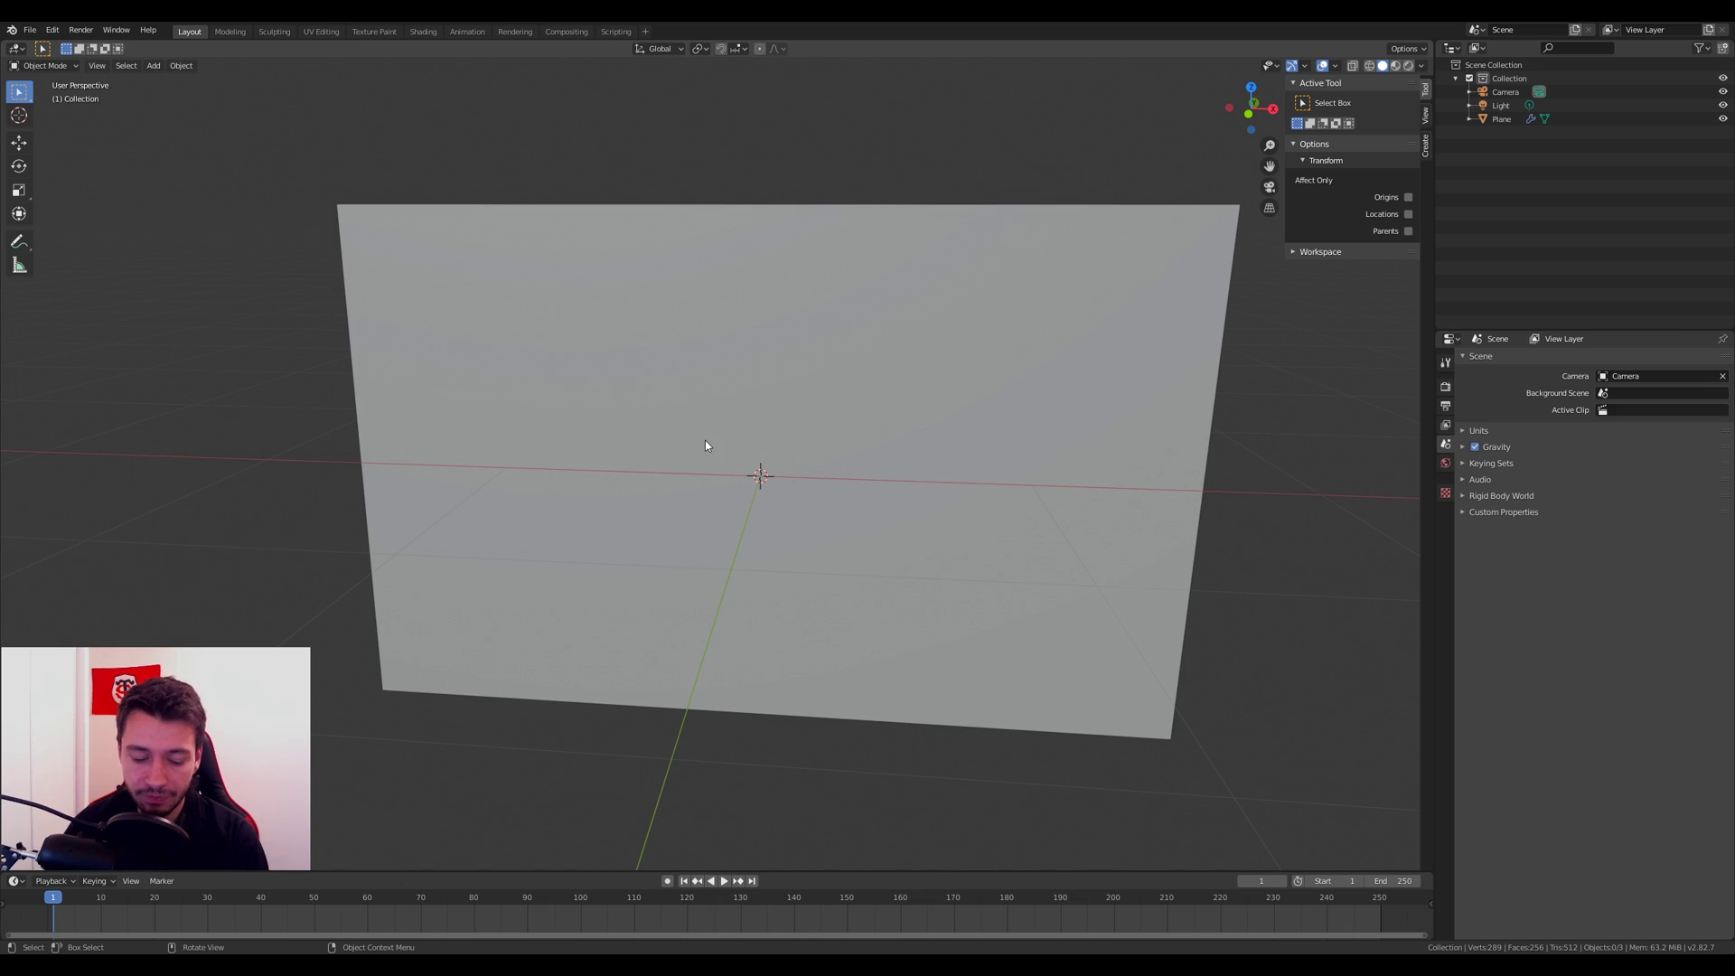
{"action": "left_click", "coordinate": [36, 66]}
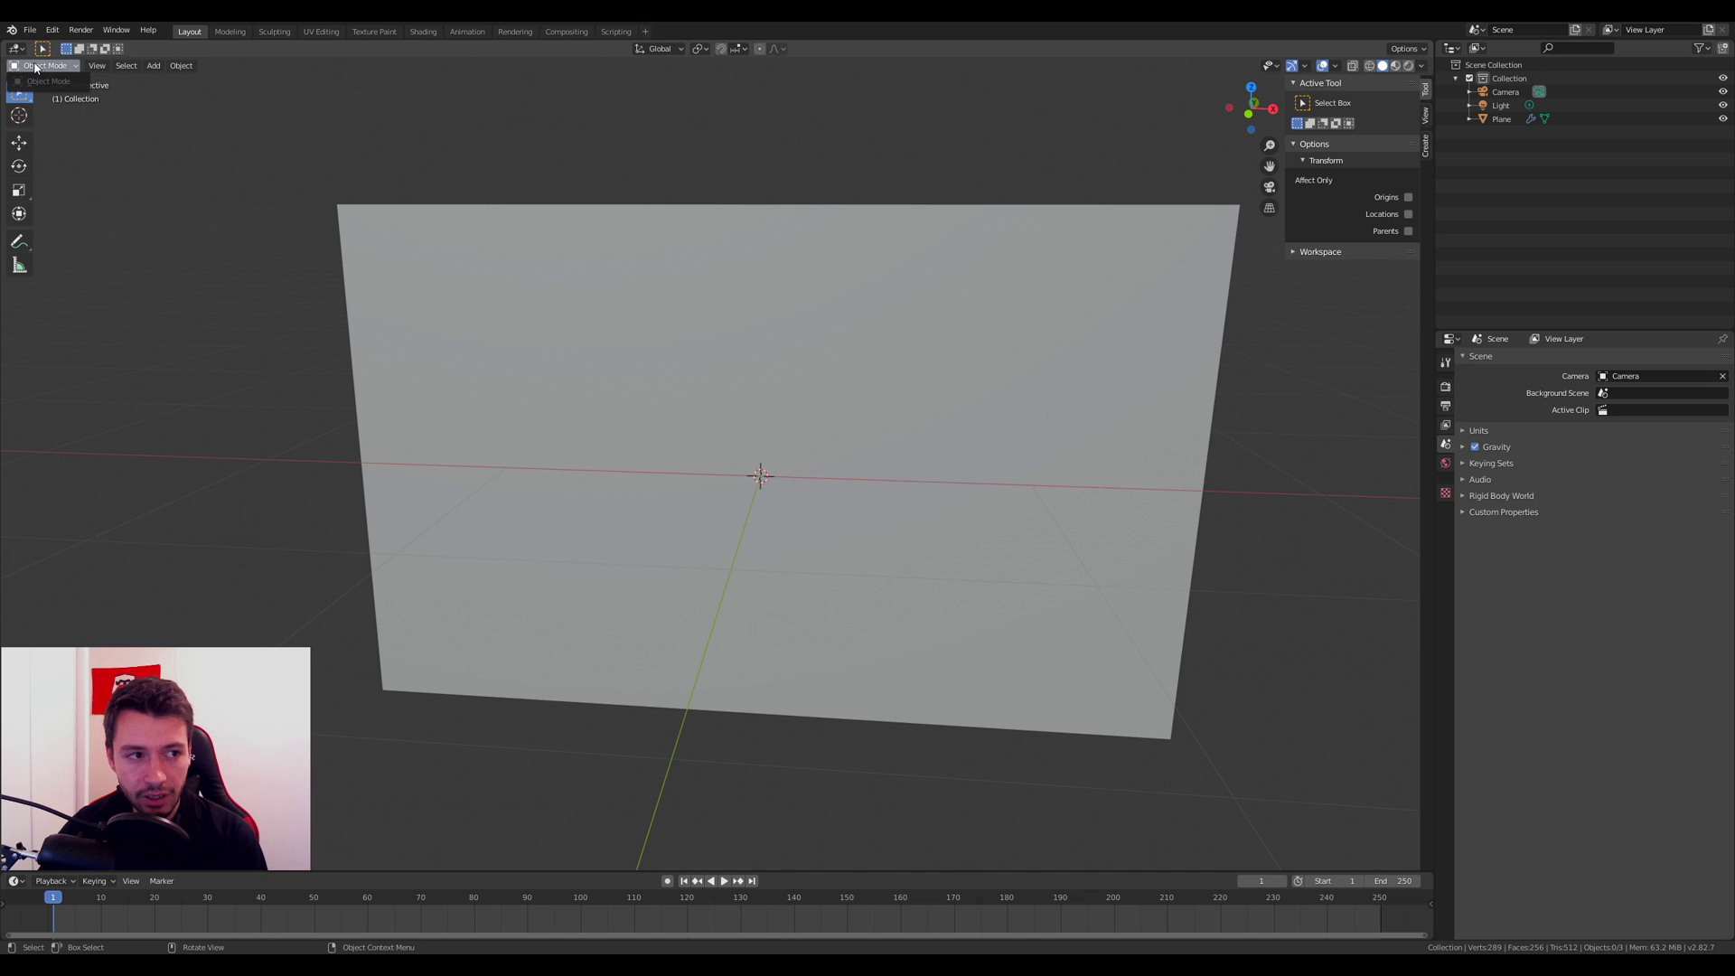
{"action": "left_click", "coordinate": [411, 290]}
{"action": "left_click", "coordinate": [40, 66]}
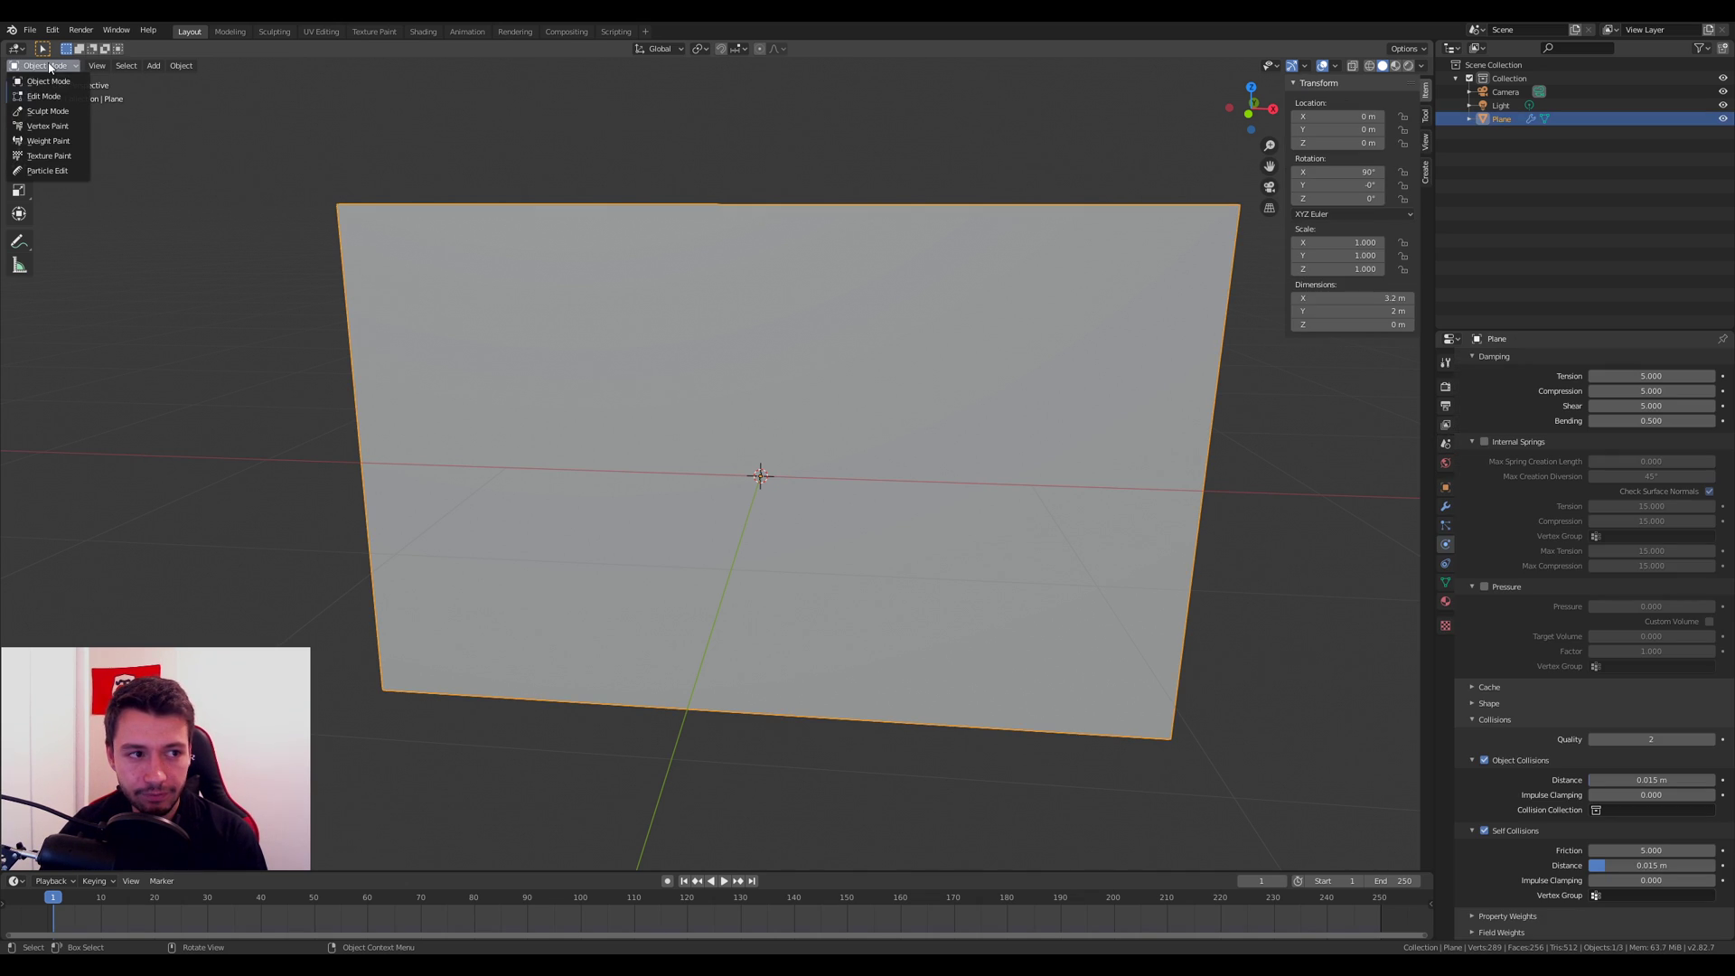
{"action": "left_click", "coordinate": [47, 141]}
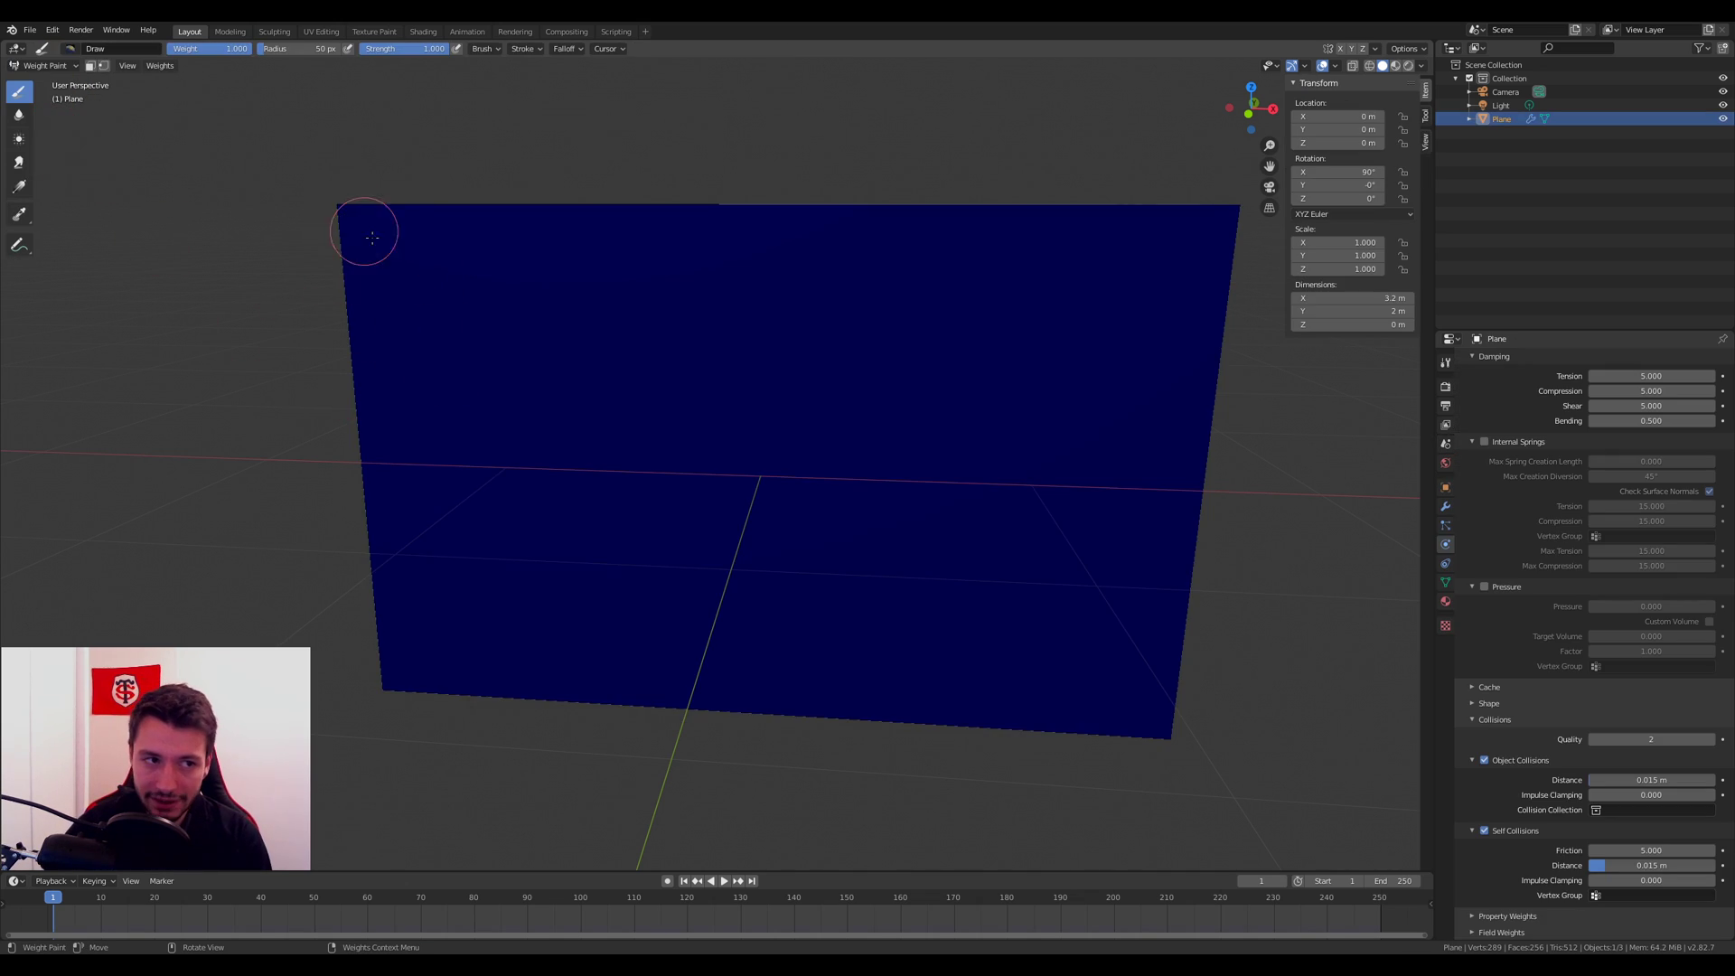
{"action": "mouse_move", "coordinate": [341, 213]}
{"action": "left_mouse_down"}
{"action": "mouse_move", "coordinate": [387, 689]}
{"action": "mouse_move", "coordinate": [393, 548]}
{"action": "mouse_move", "coordinate": [366, 407]}
{"action": "mouse_move", "coordinate": [376, 659]}
{"action": "mouse_move", "coordinate": [398, 417]}
{"action": "mouse_move", "coordinate": [348, 213]}
{"action": "mouse_move", "coordinate": [1209, 217]}
{"action": "left_mouse_up"}
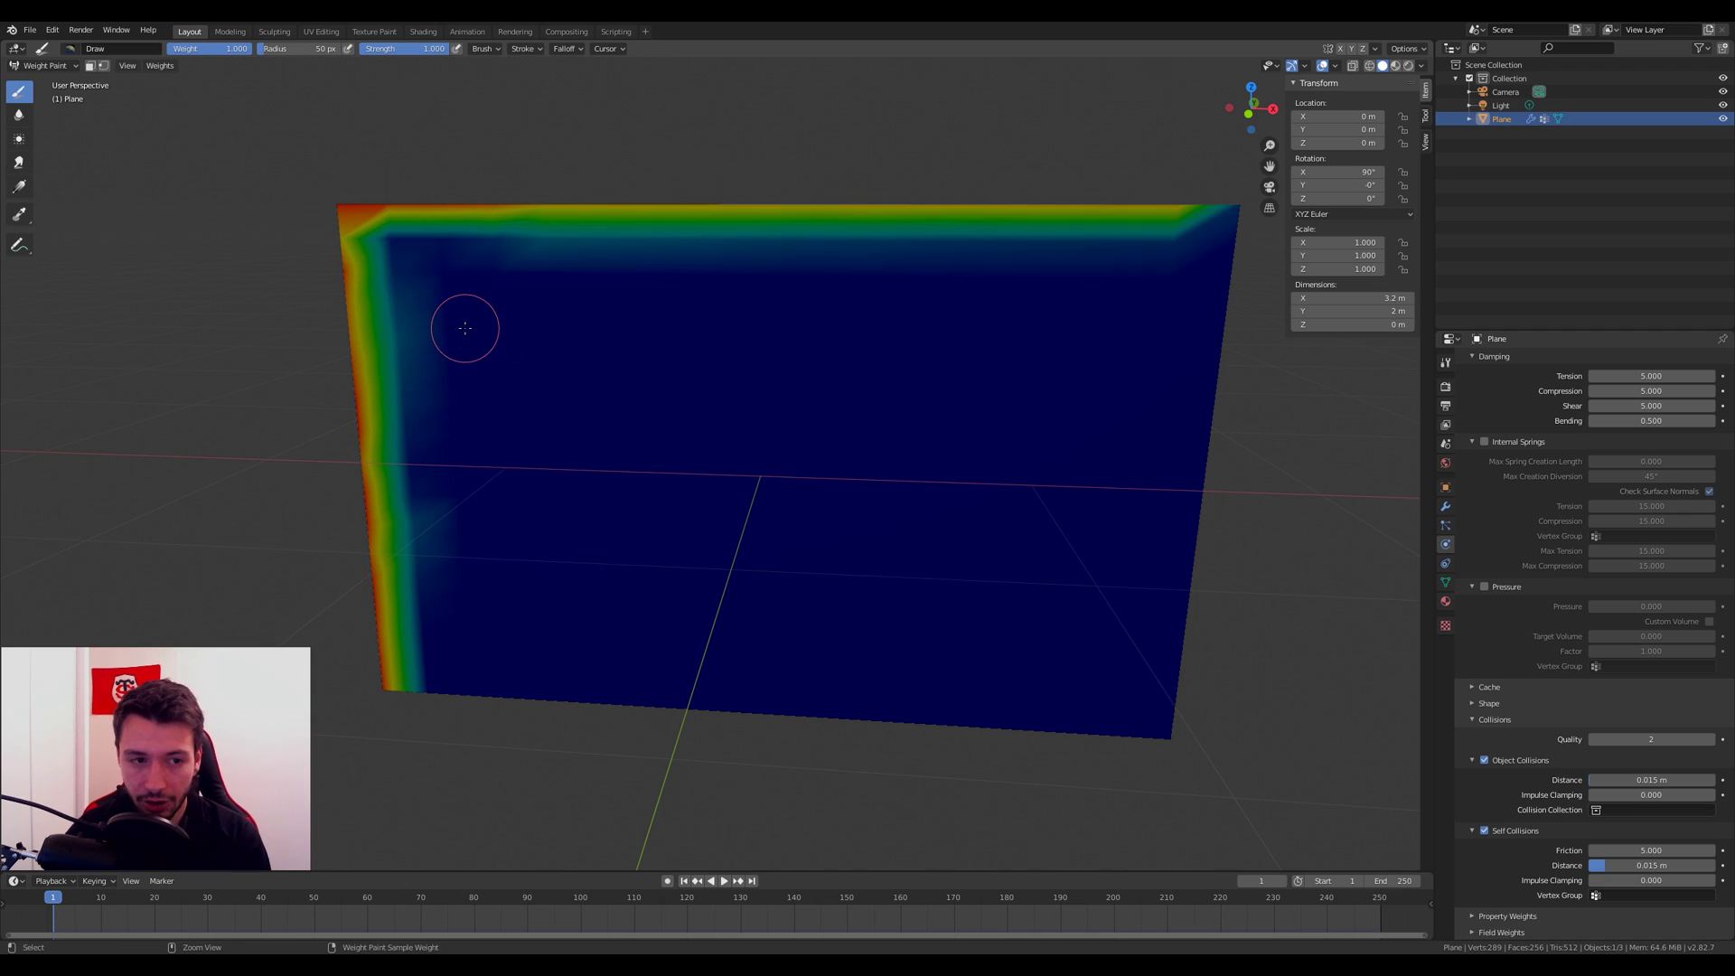
{"action": "key", "text": "ctrl+z"}
{"action": "left_click", "coordinate": [45, 65]}
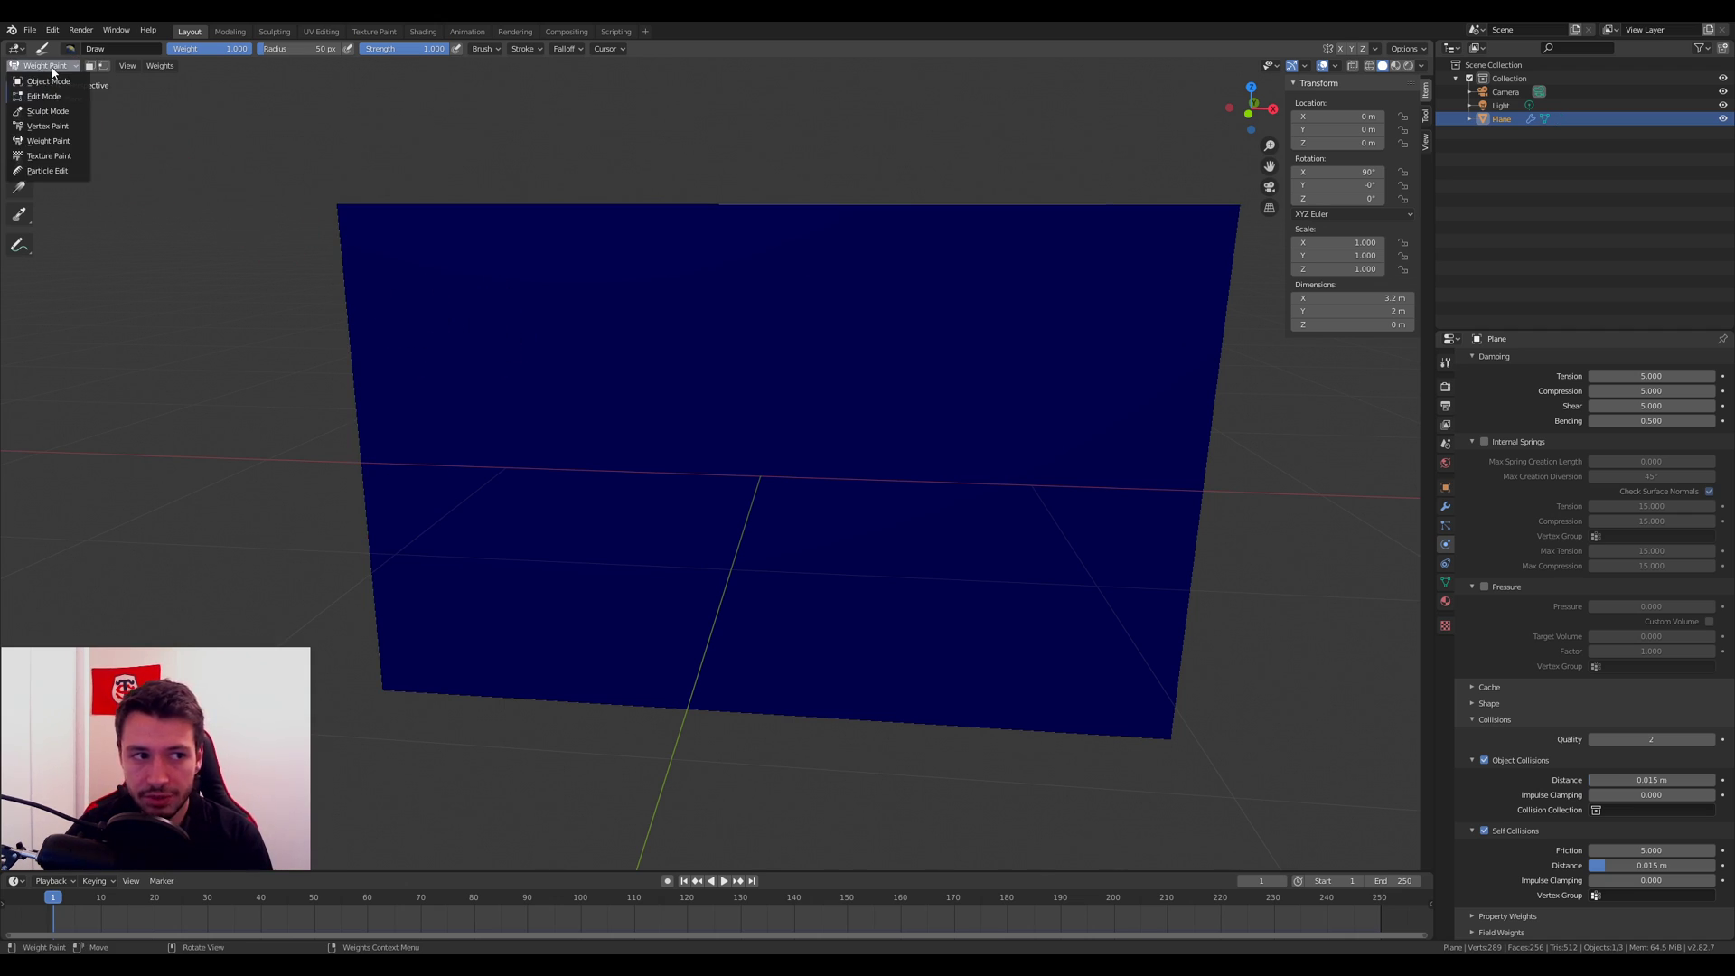
{"action": "left_click", "coordinate": [49, 72]}
Step: Create a vertex group named AttacheGroup on the plane and assign the upper-left and lower-left corner vertices to it
{"action": "middle_click_drag", "start_coordinate": [392, 323], "coordinate": [434, 356]}
{"action": "key", "text": "Tab"}
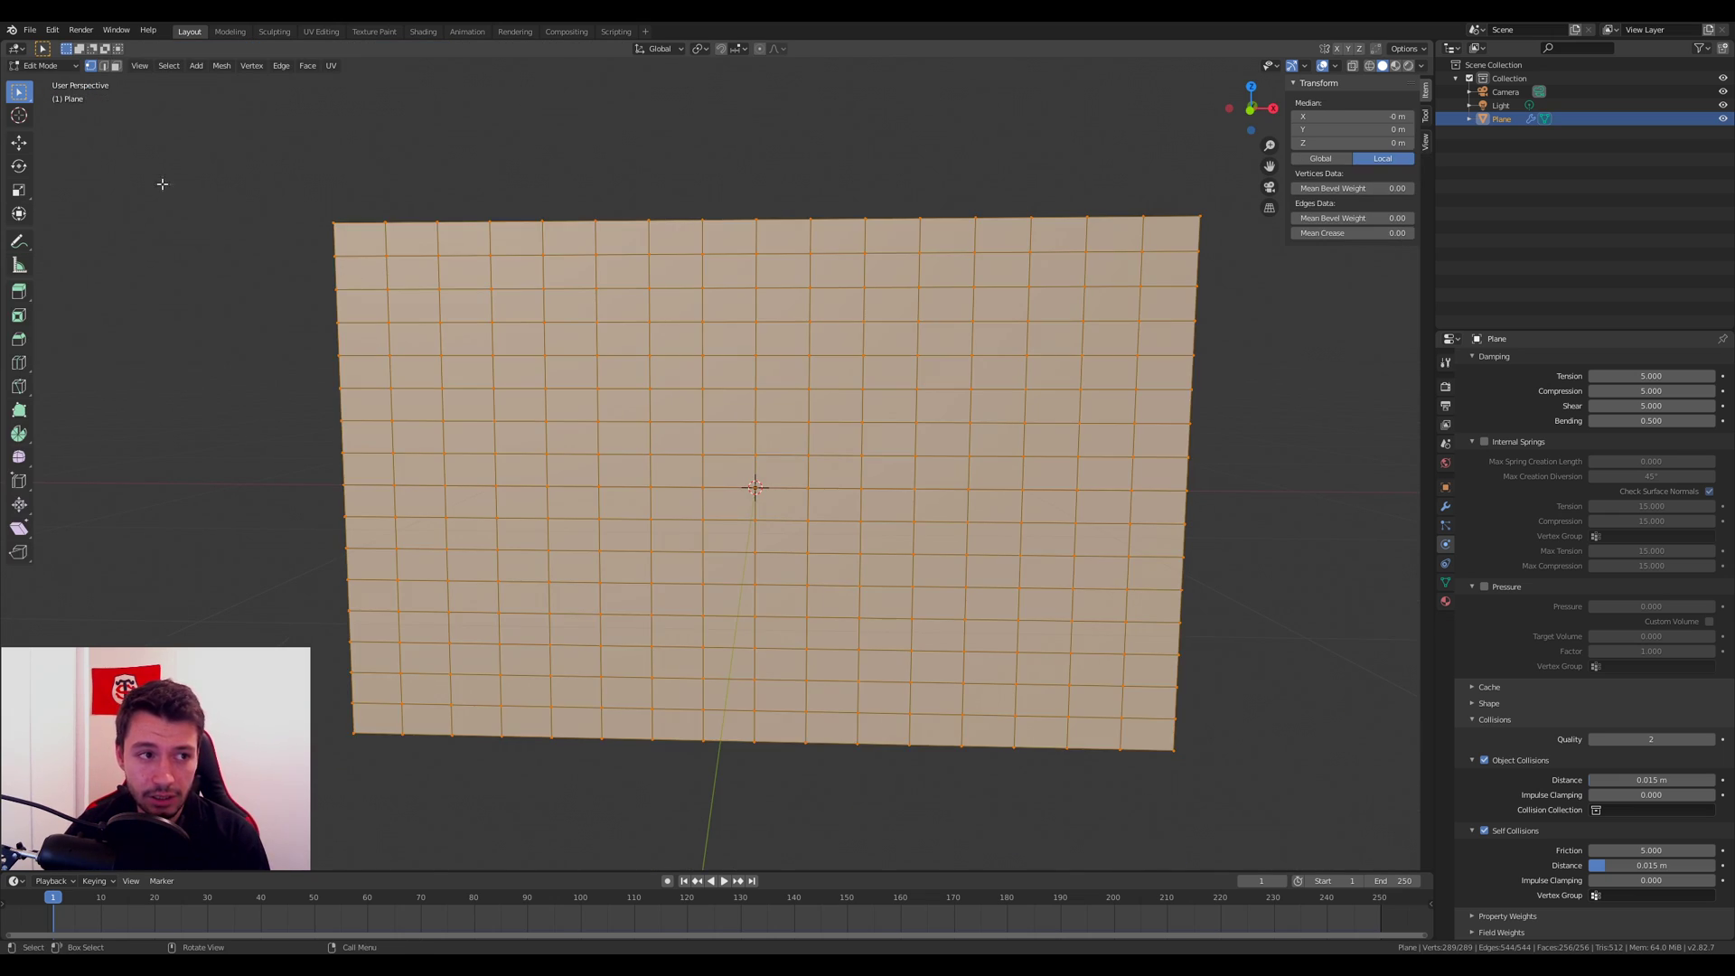
{"action": "left_click", "coordinate": [333, 224]}
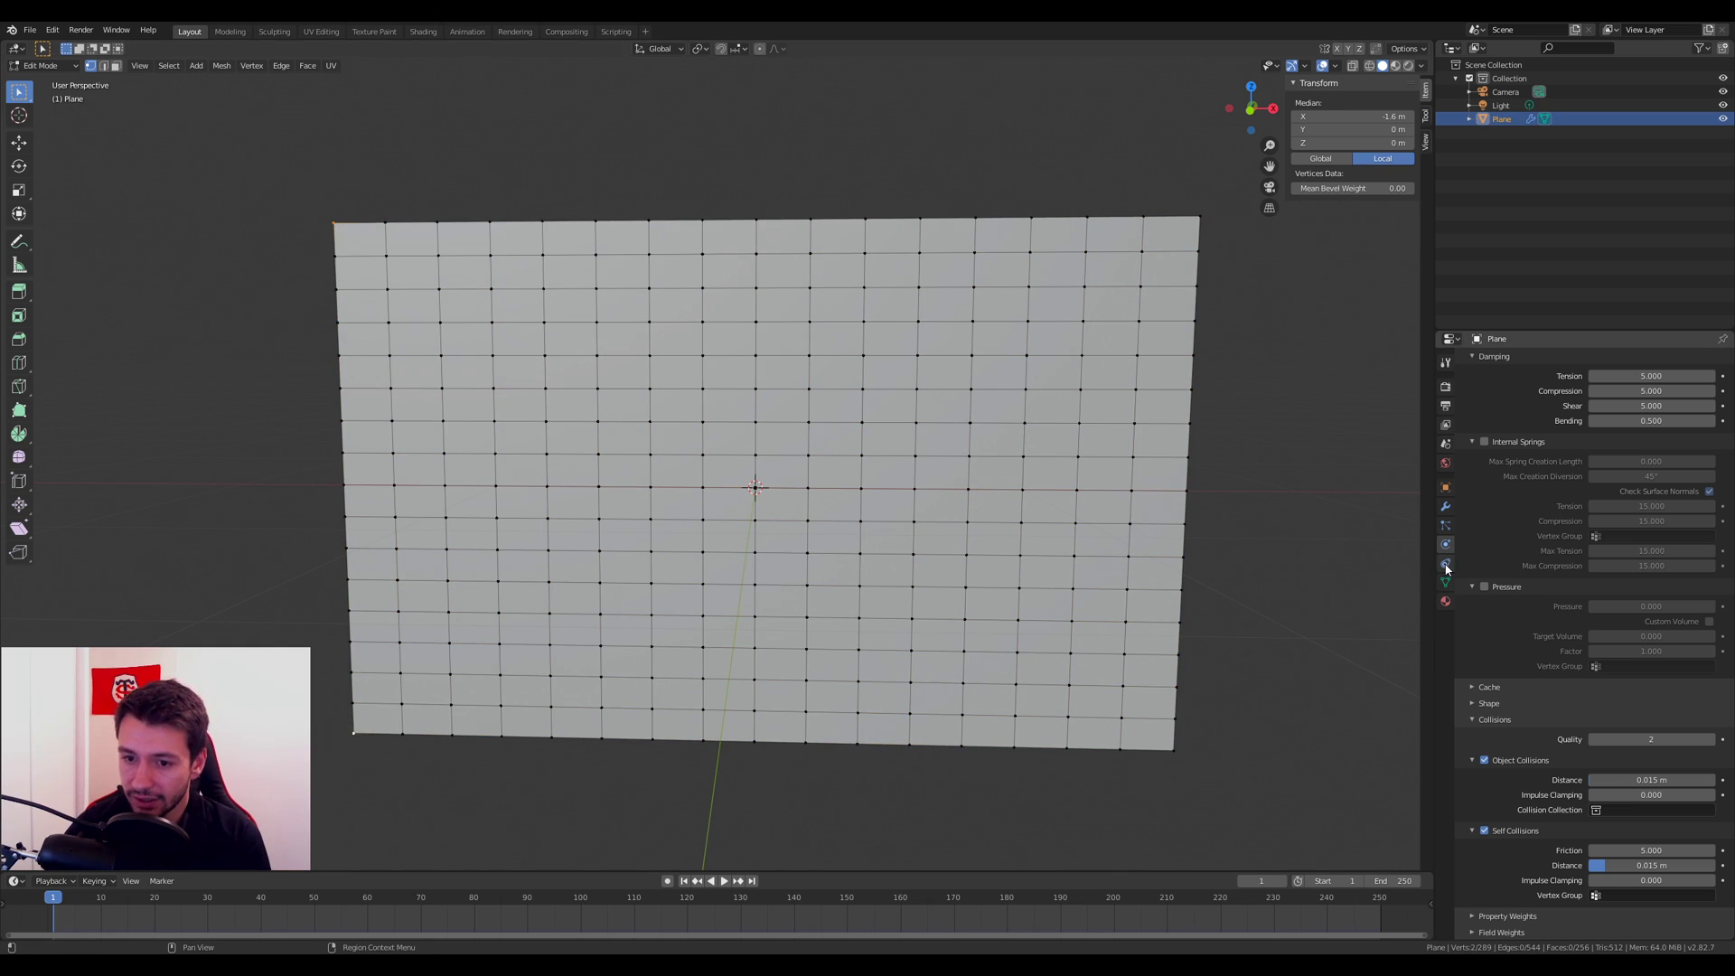
{"action": "left_click", "coordinate": [1445, 526]}
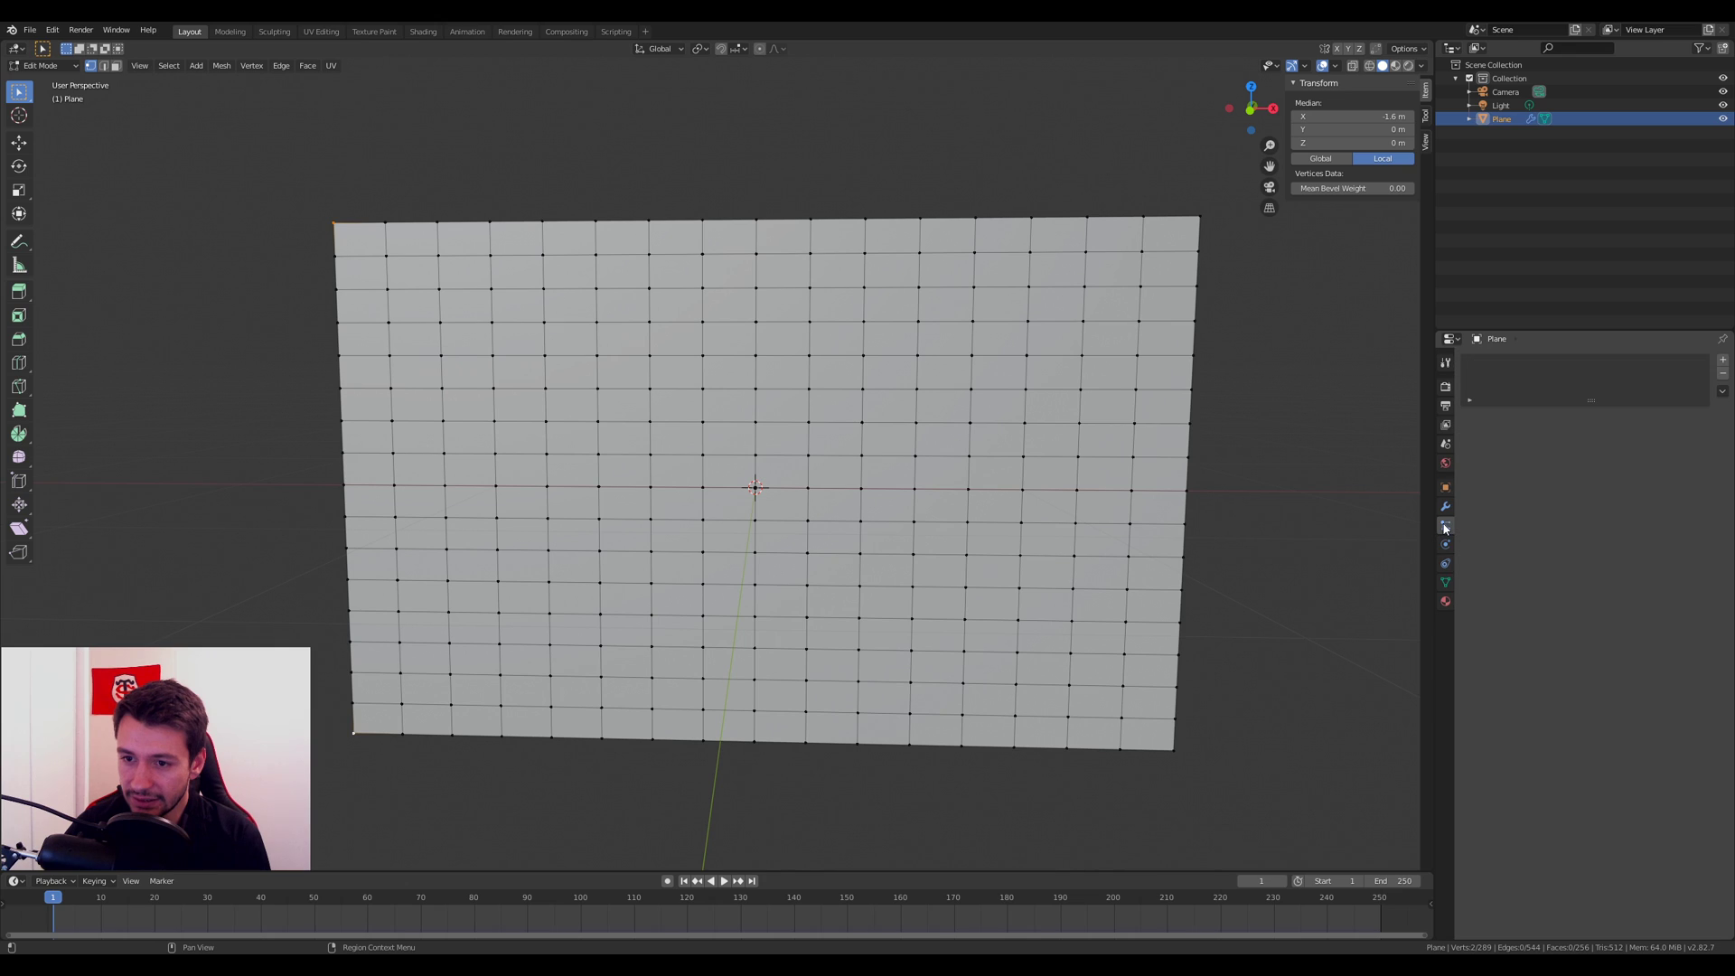
{"action": "left_click", "coordinate": [1446, 582]}
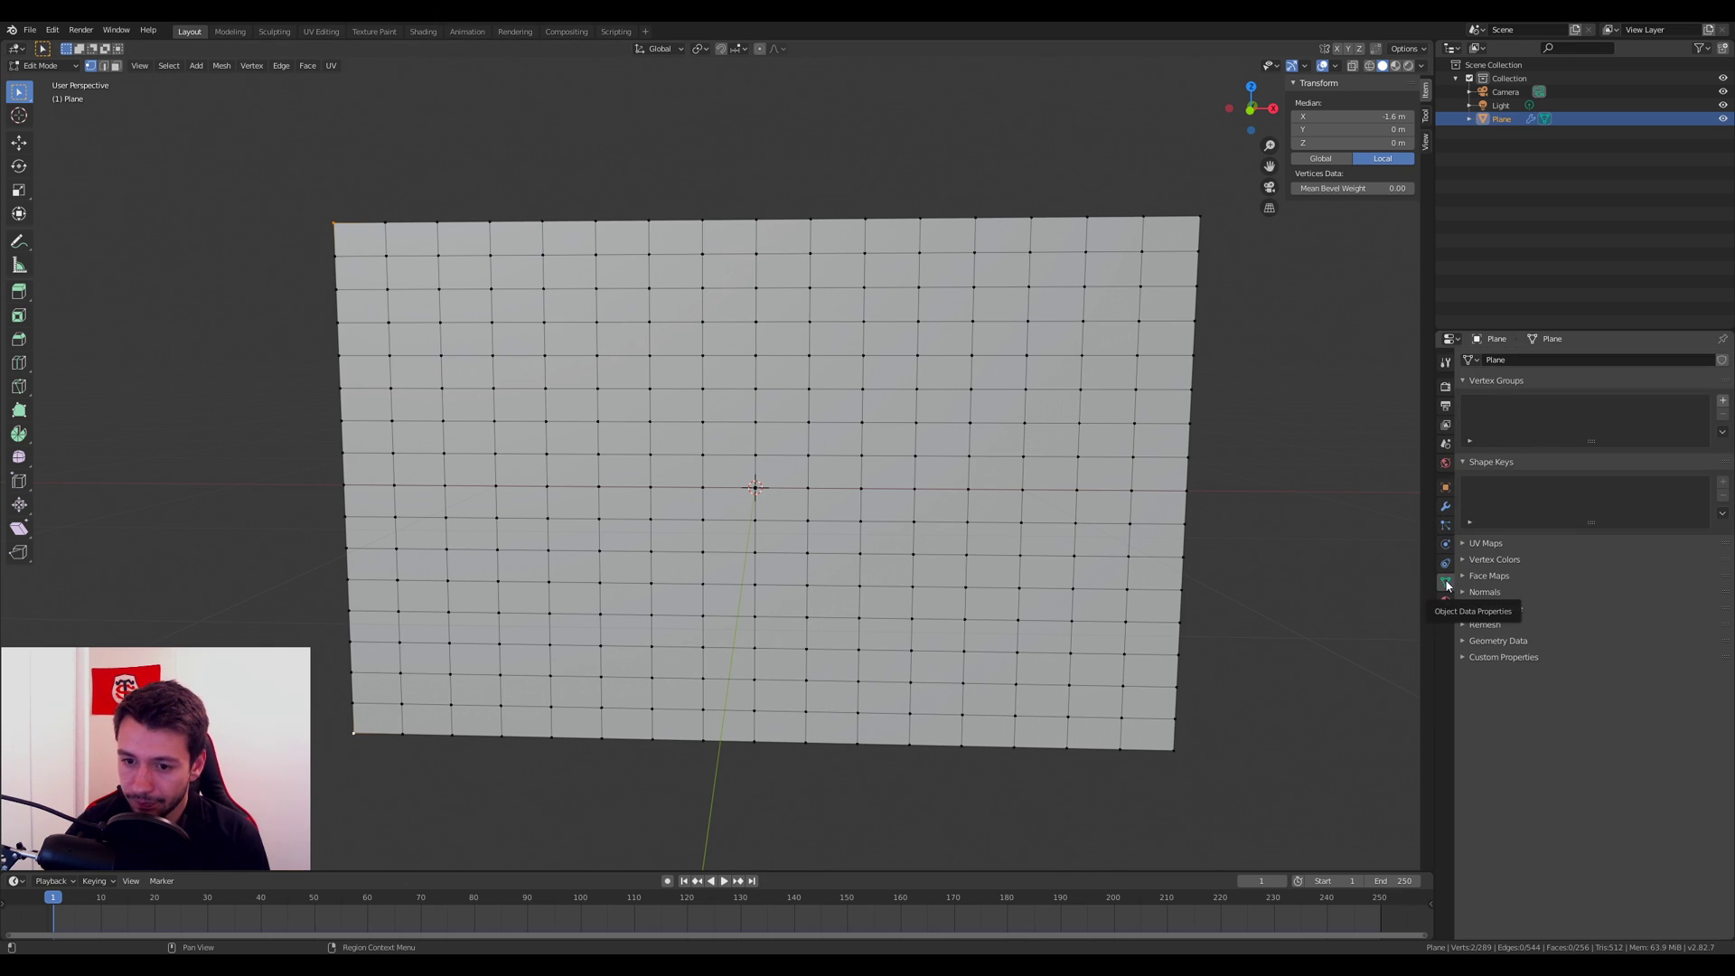
{"action": "left_click", "coordinate": [1722, 400]}
{"action": "double_click", "coordinate": [1529, 405]}
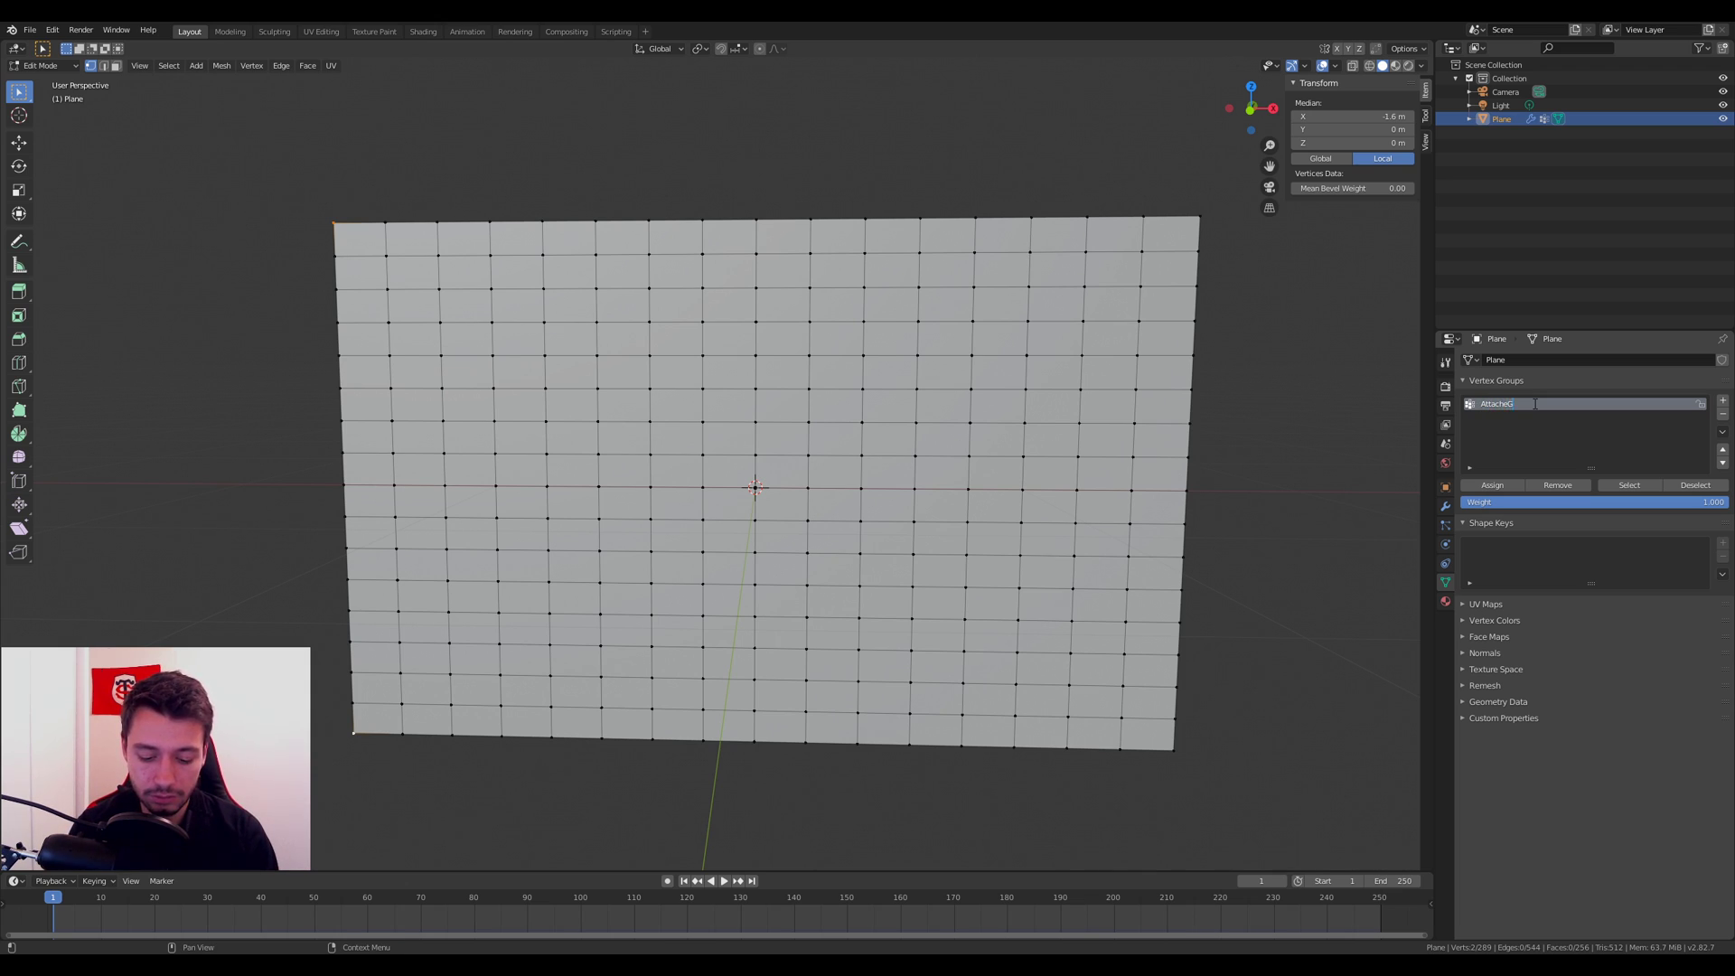
{"action": "key", "text": "Return"}
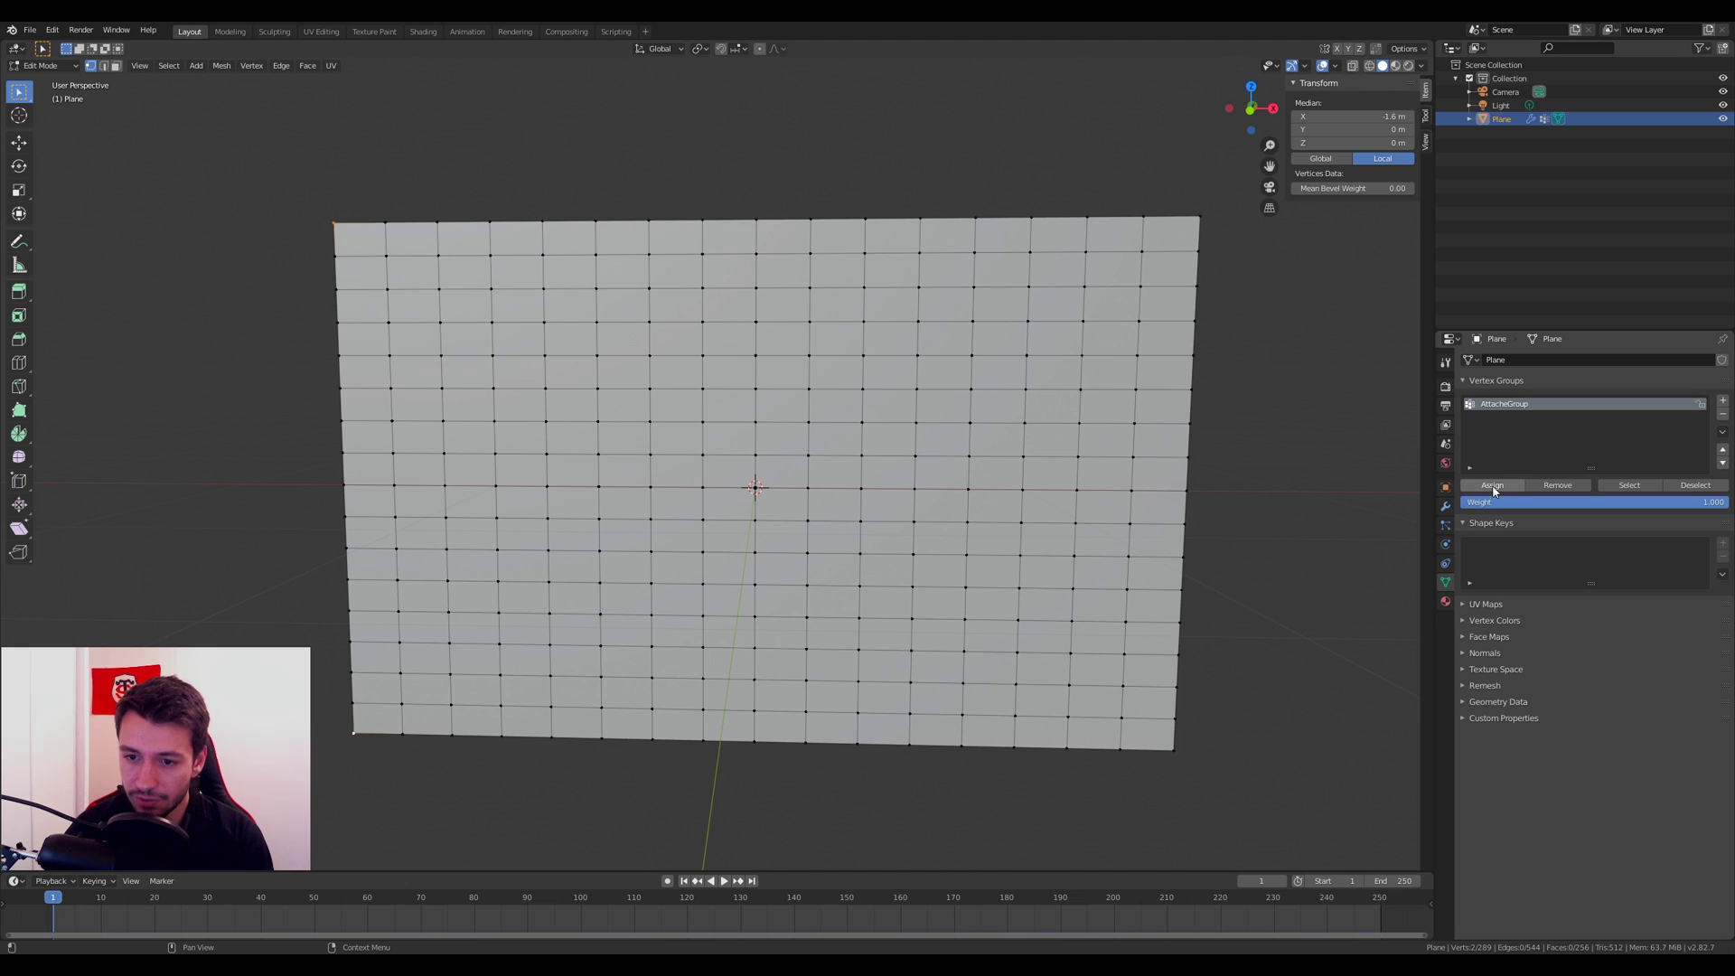
{"action": "left_click", "coordinate": [1492, 486]}
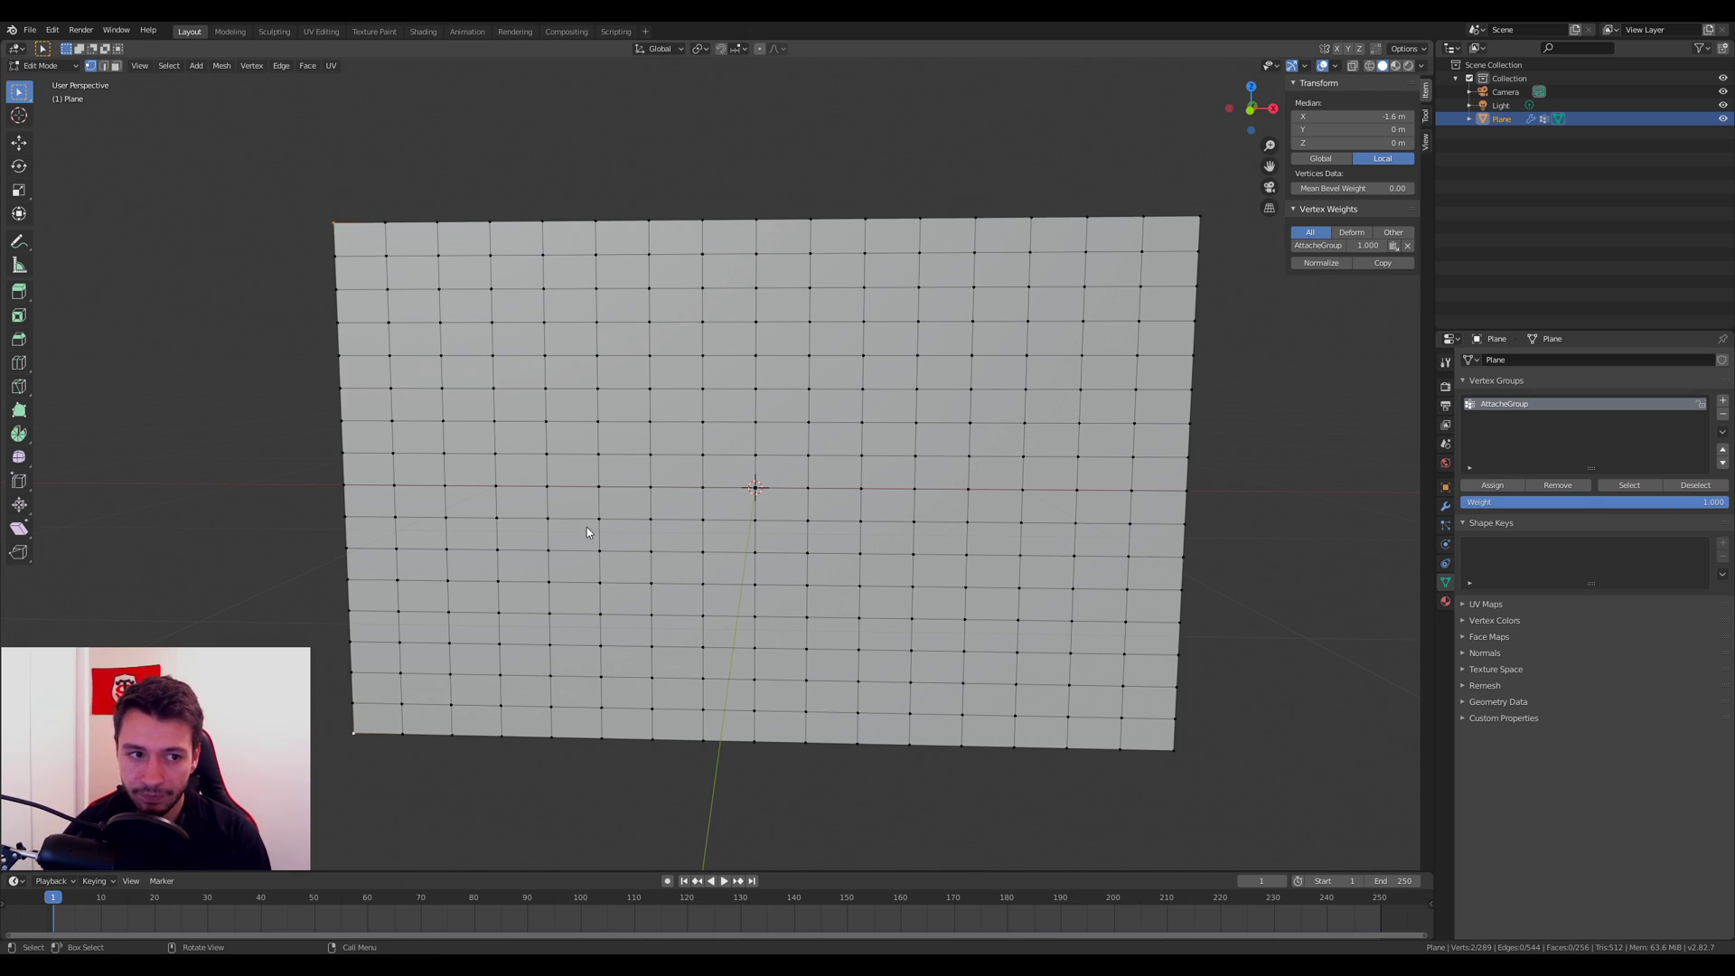
{"action": "key", "text": "Tab"}
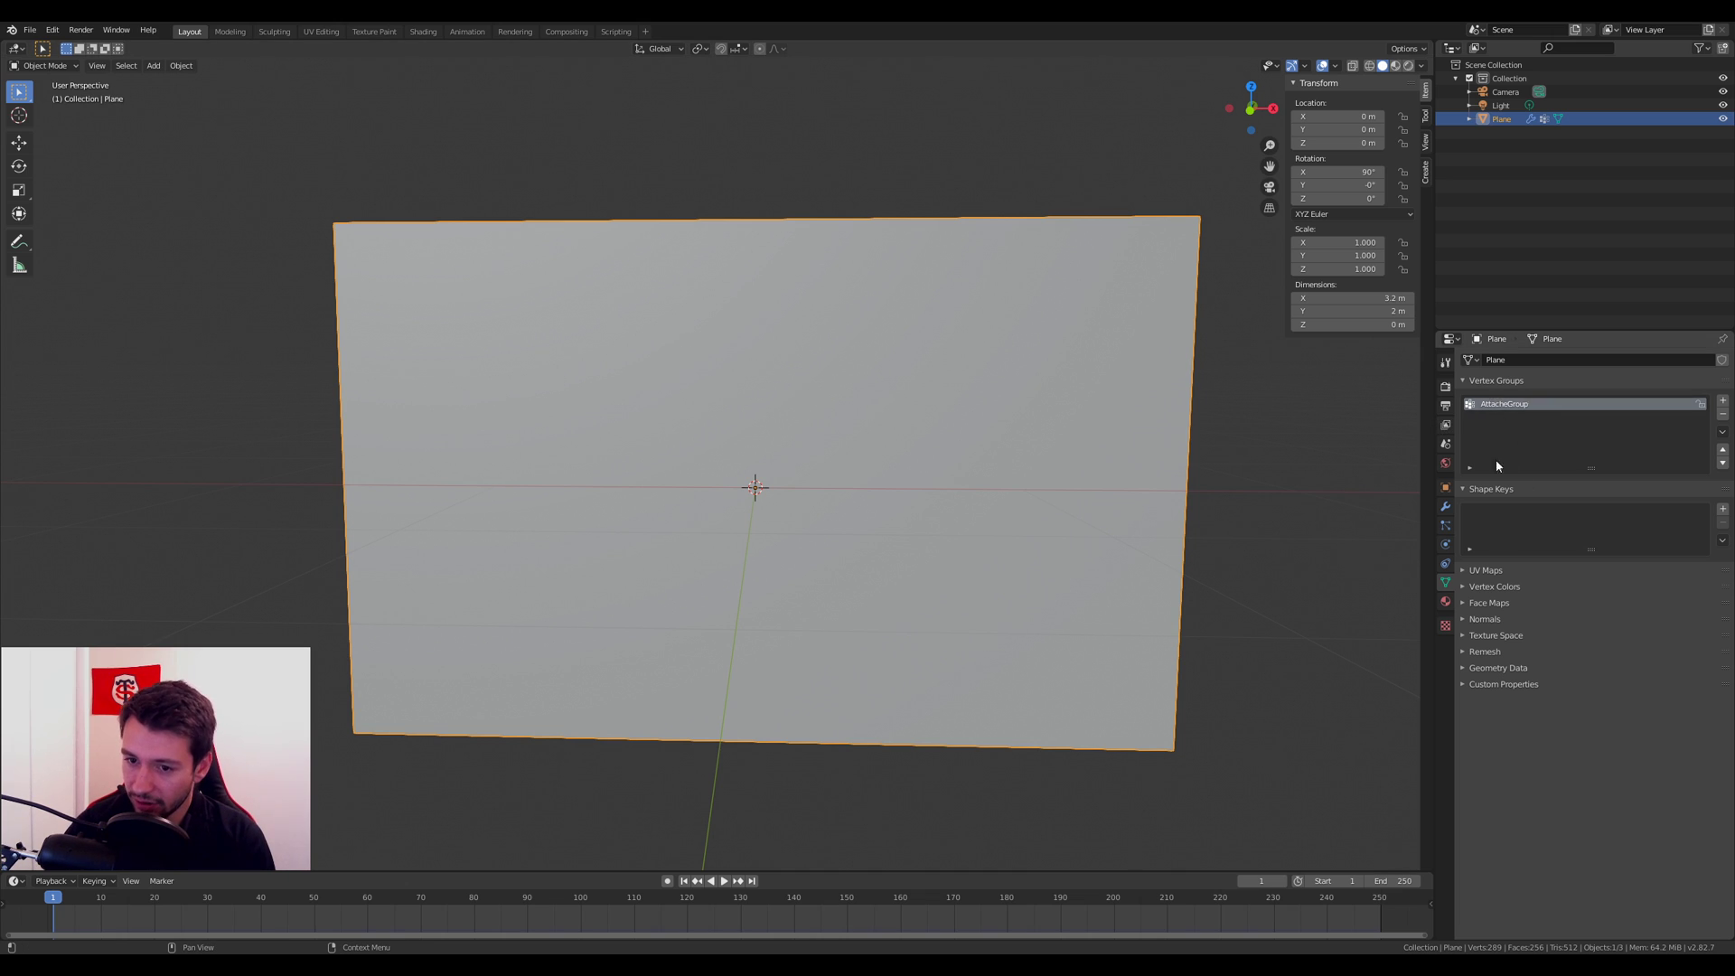
Step: Set the cloth's Pin Group to AttacheGroup and play the simulation to test the pinned corners
{"action": "left_click", "coordinate": [1446, 545]}
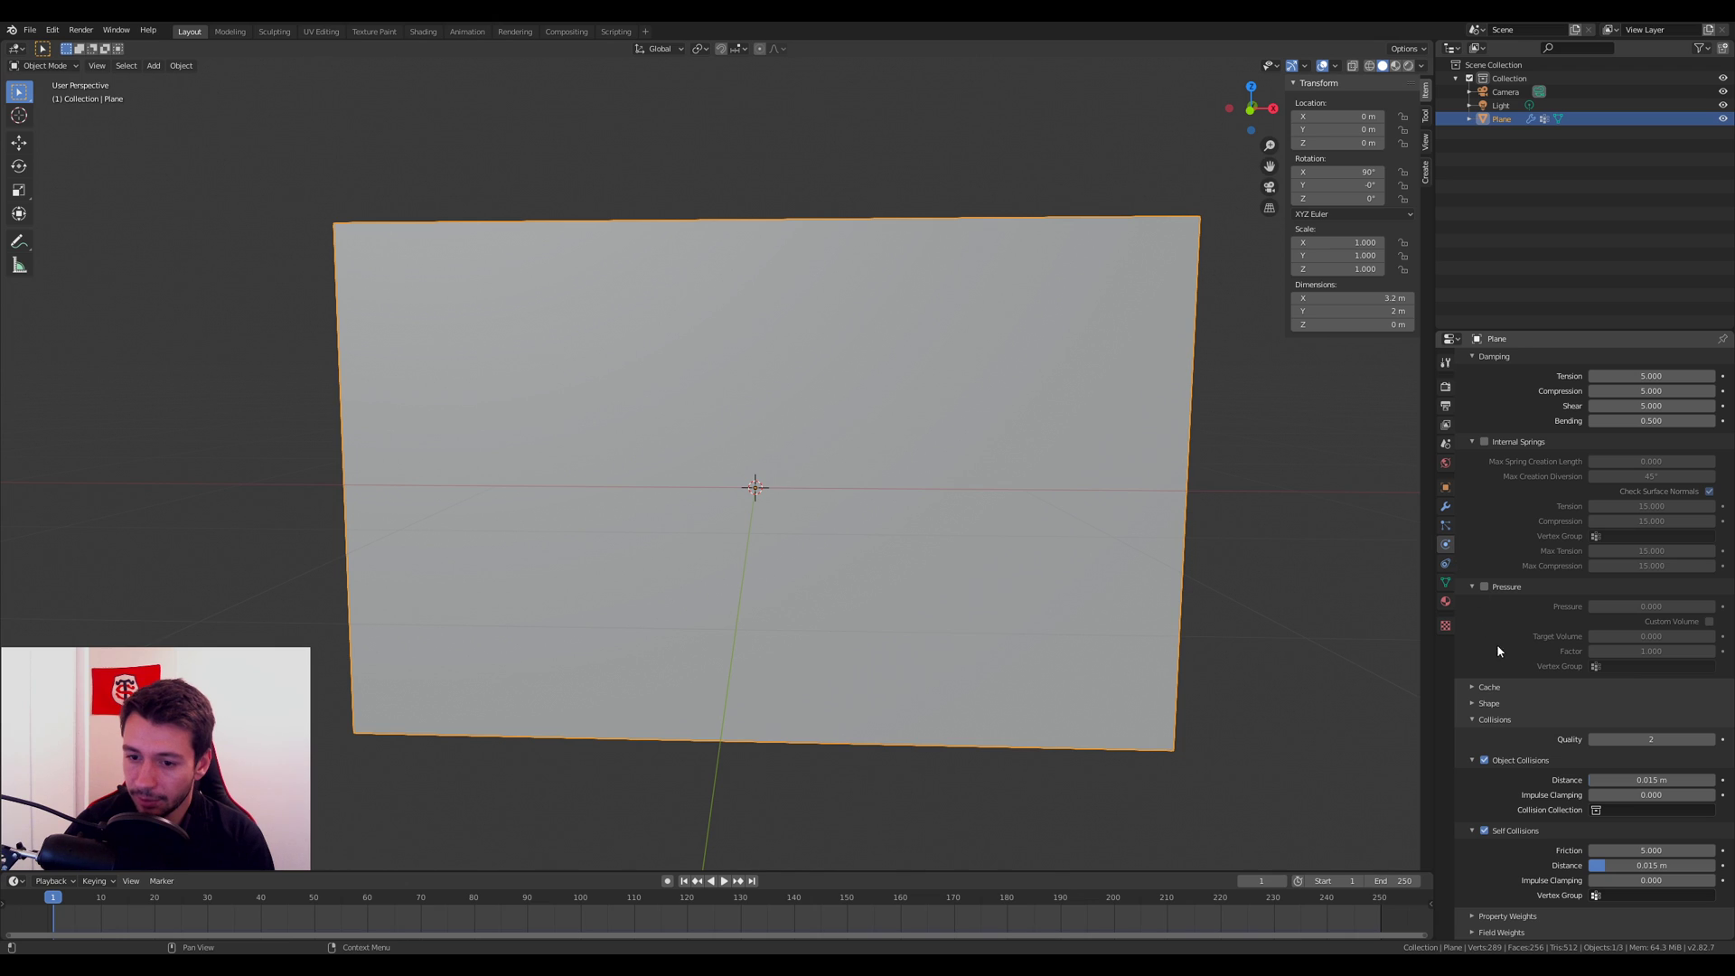
{"action": "left_click", "coordinate": [1472, 704]}
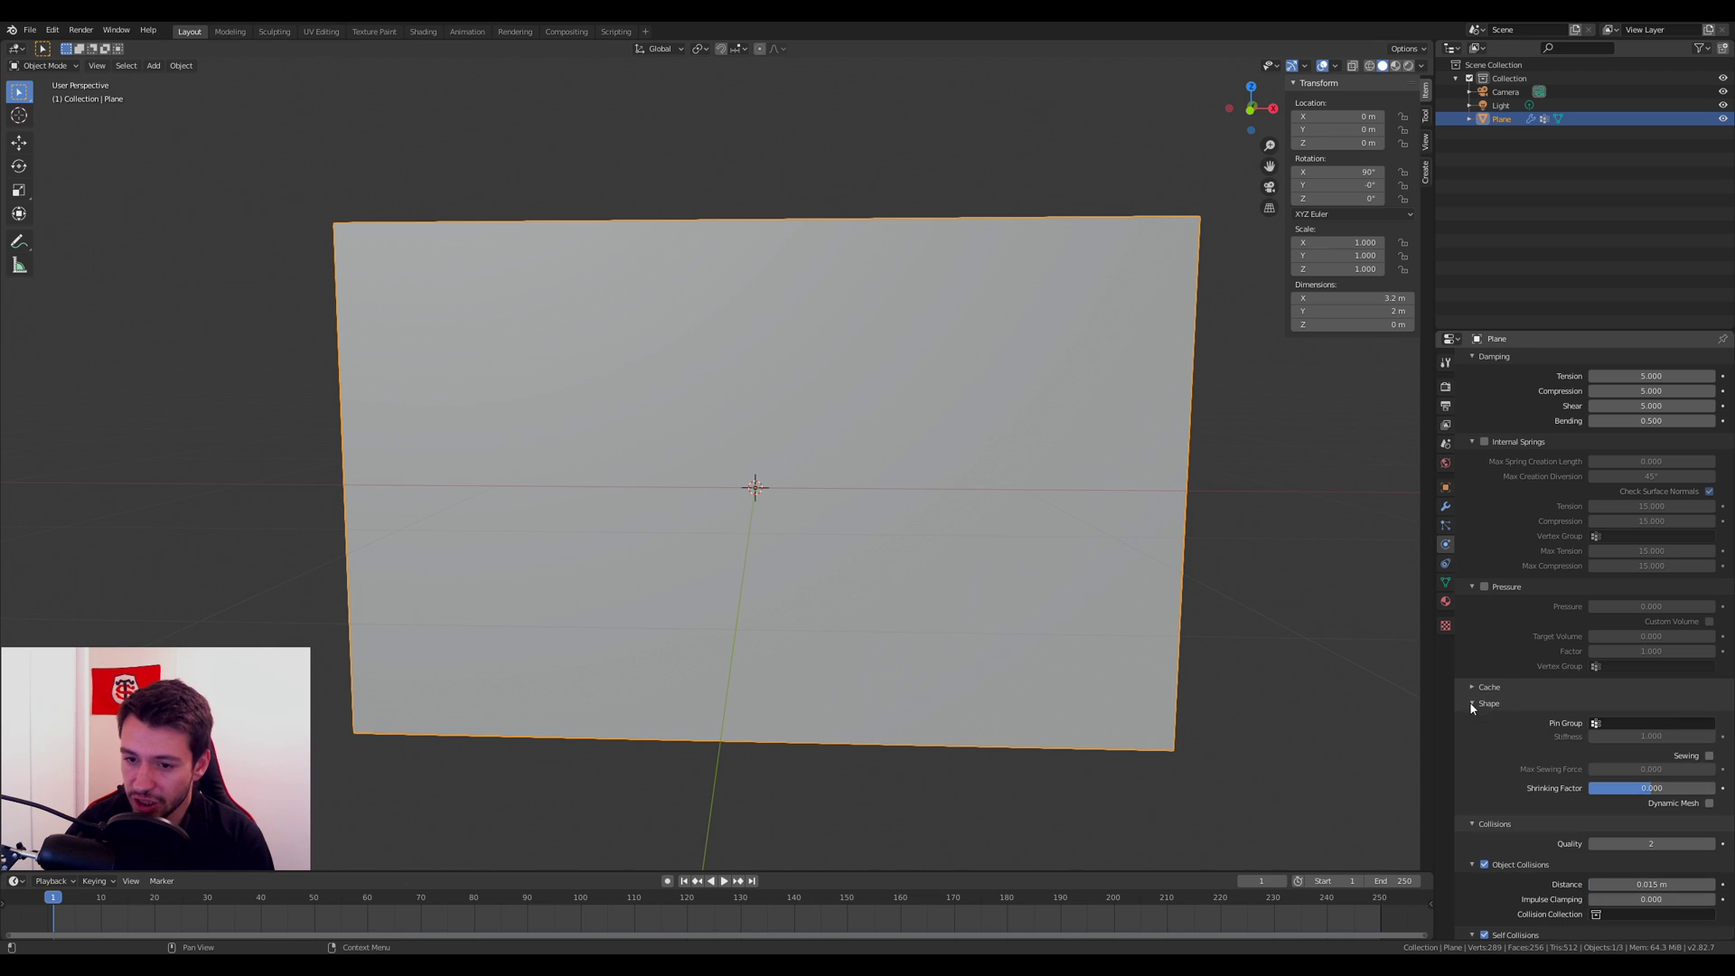
{"action": "left_click", "coordinate": [1613, 722]}
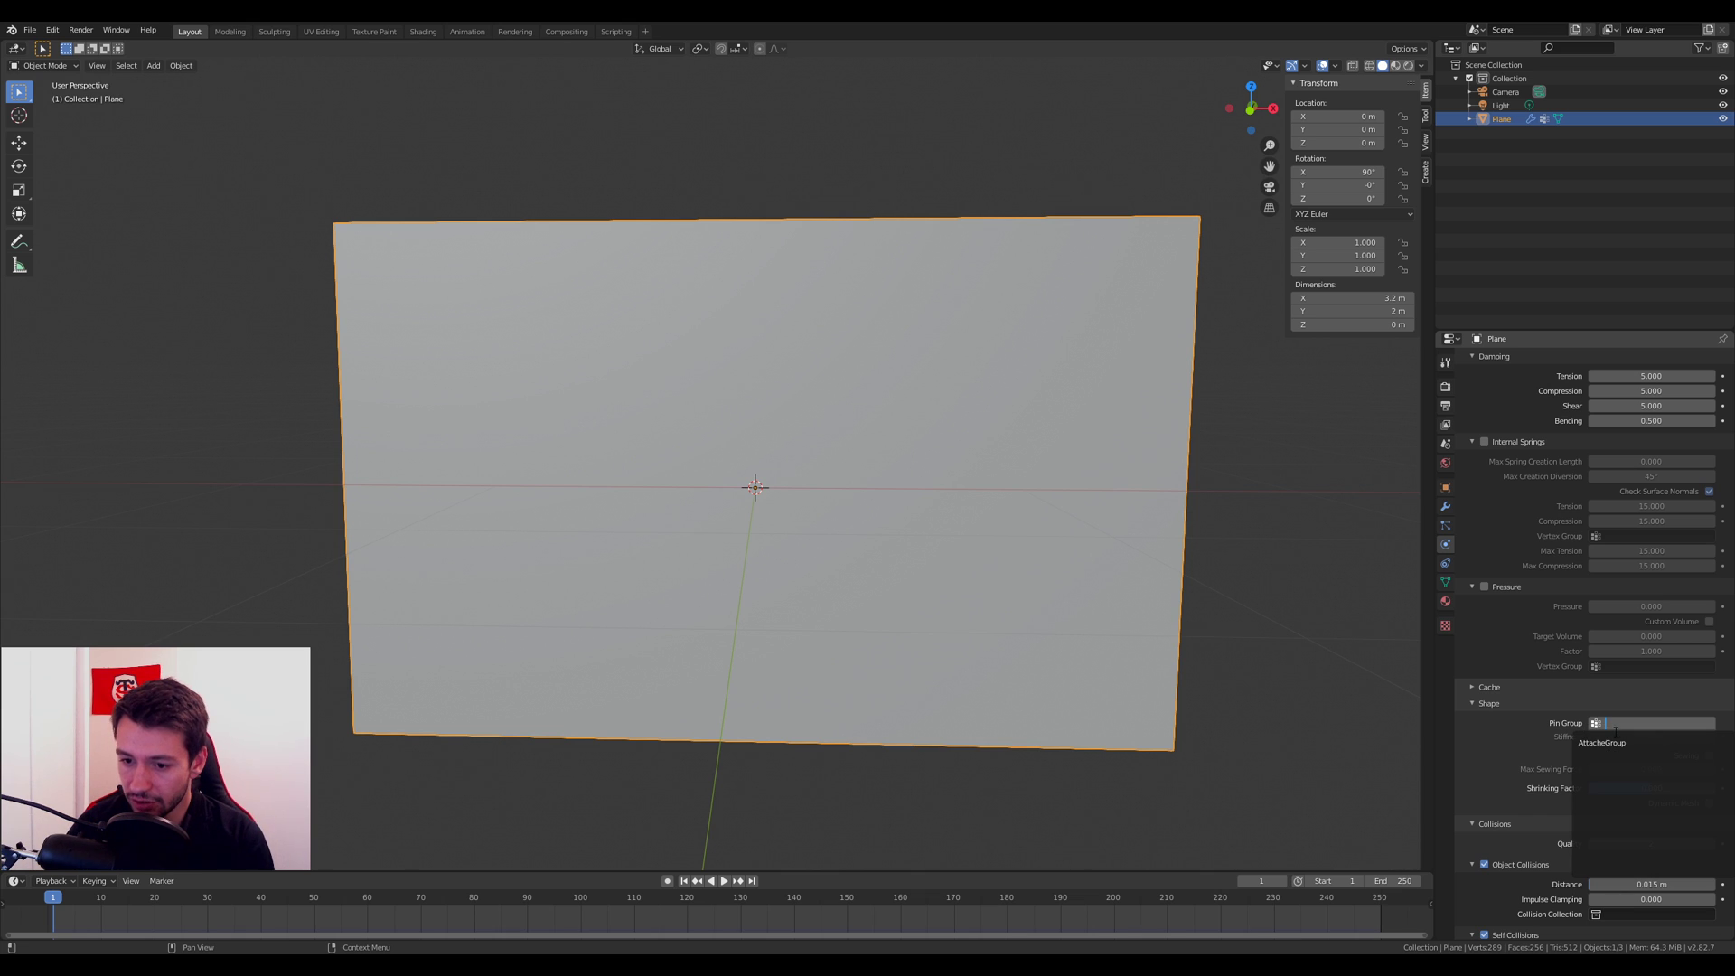
{"action": "left_click", "coordinate": [1601, 742]}
{"action": "left_click", "coordinate": [723, 881]}
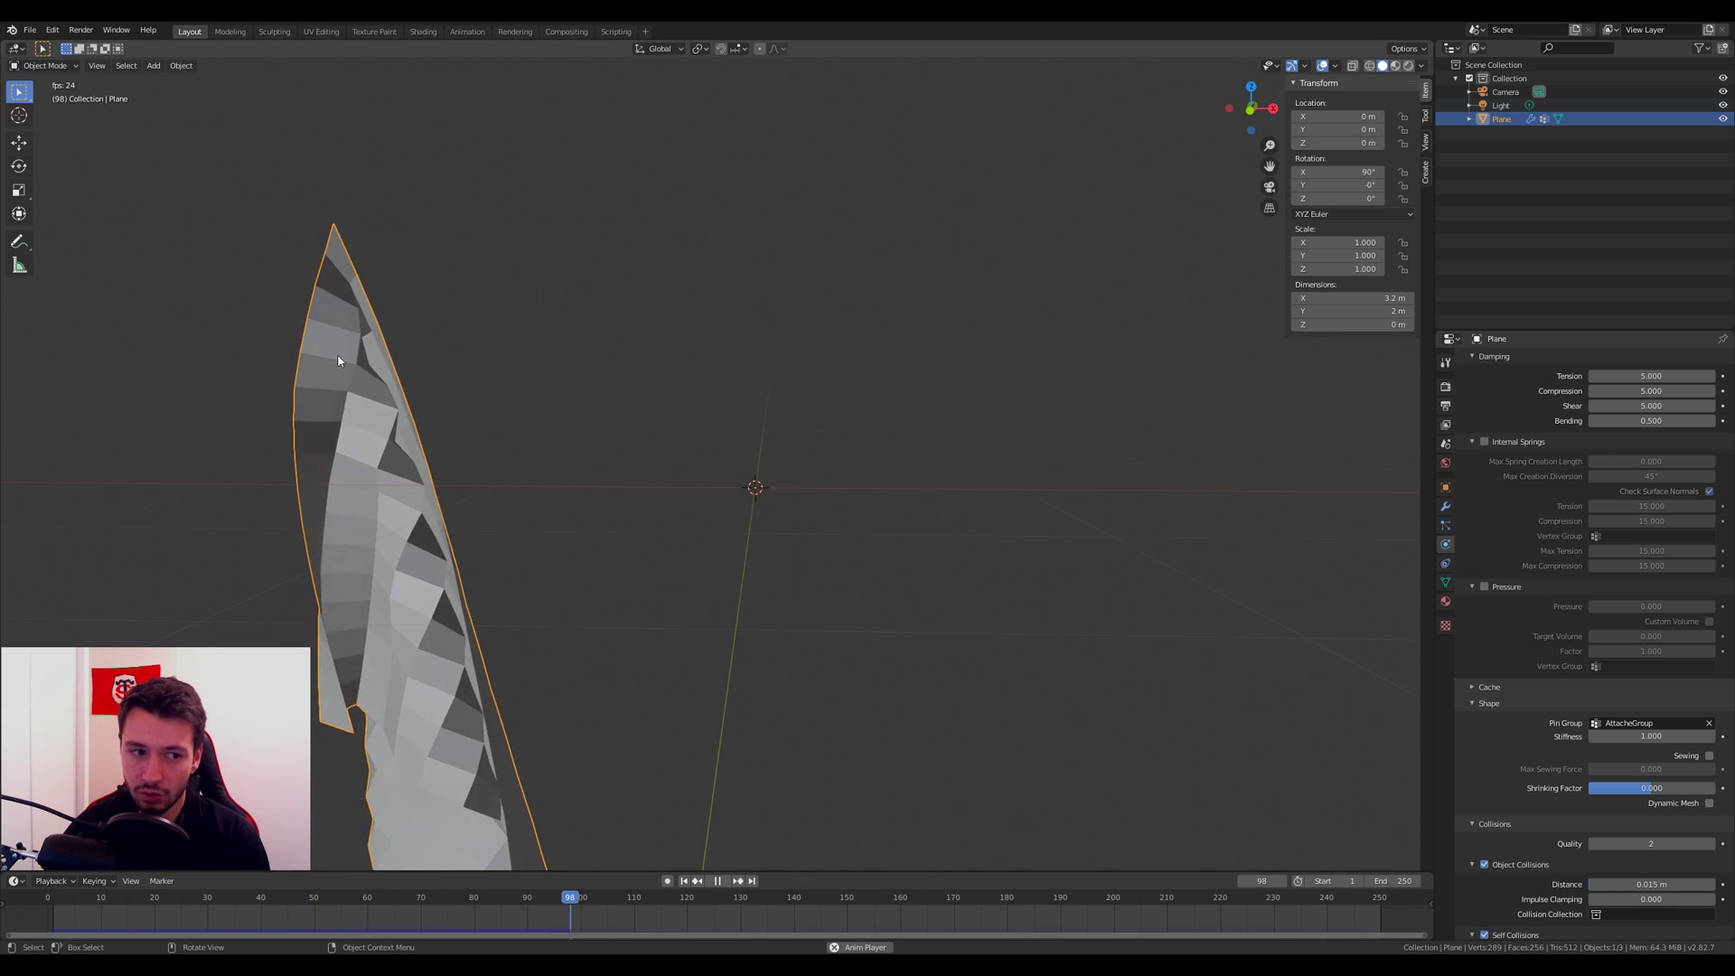
{"action": "left_click", "coordinate": [711, 882]}
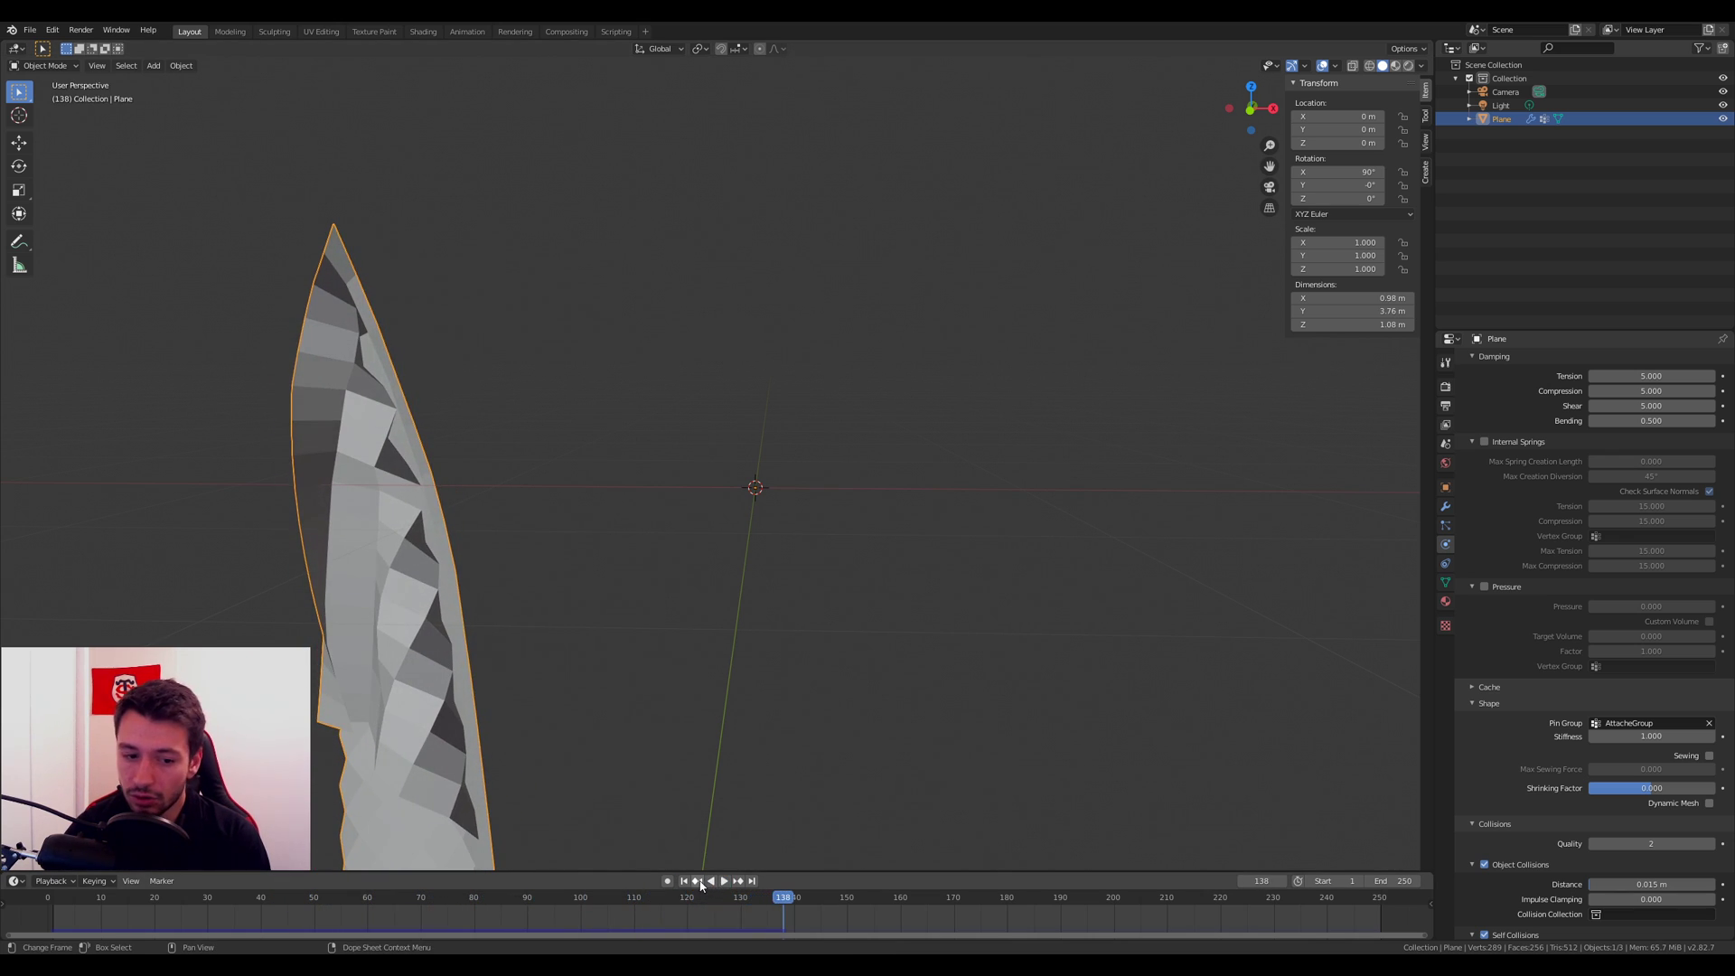
Step: Apply Shade Smooth to the flag plane, then replay its cloth simulation and return to the timeline start
{"action": "left_click", "coordinate": [684, 881]}
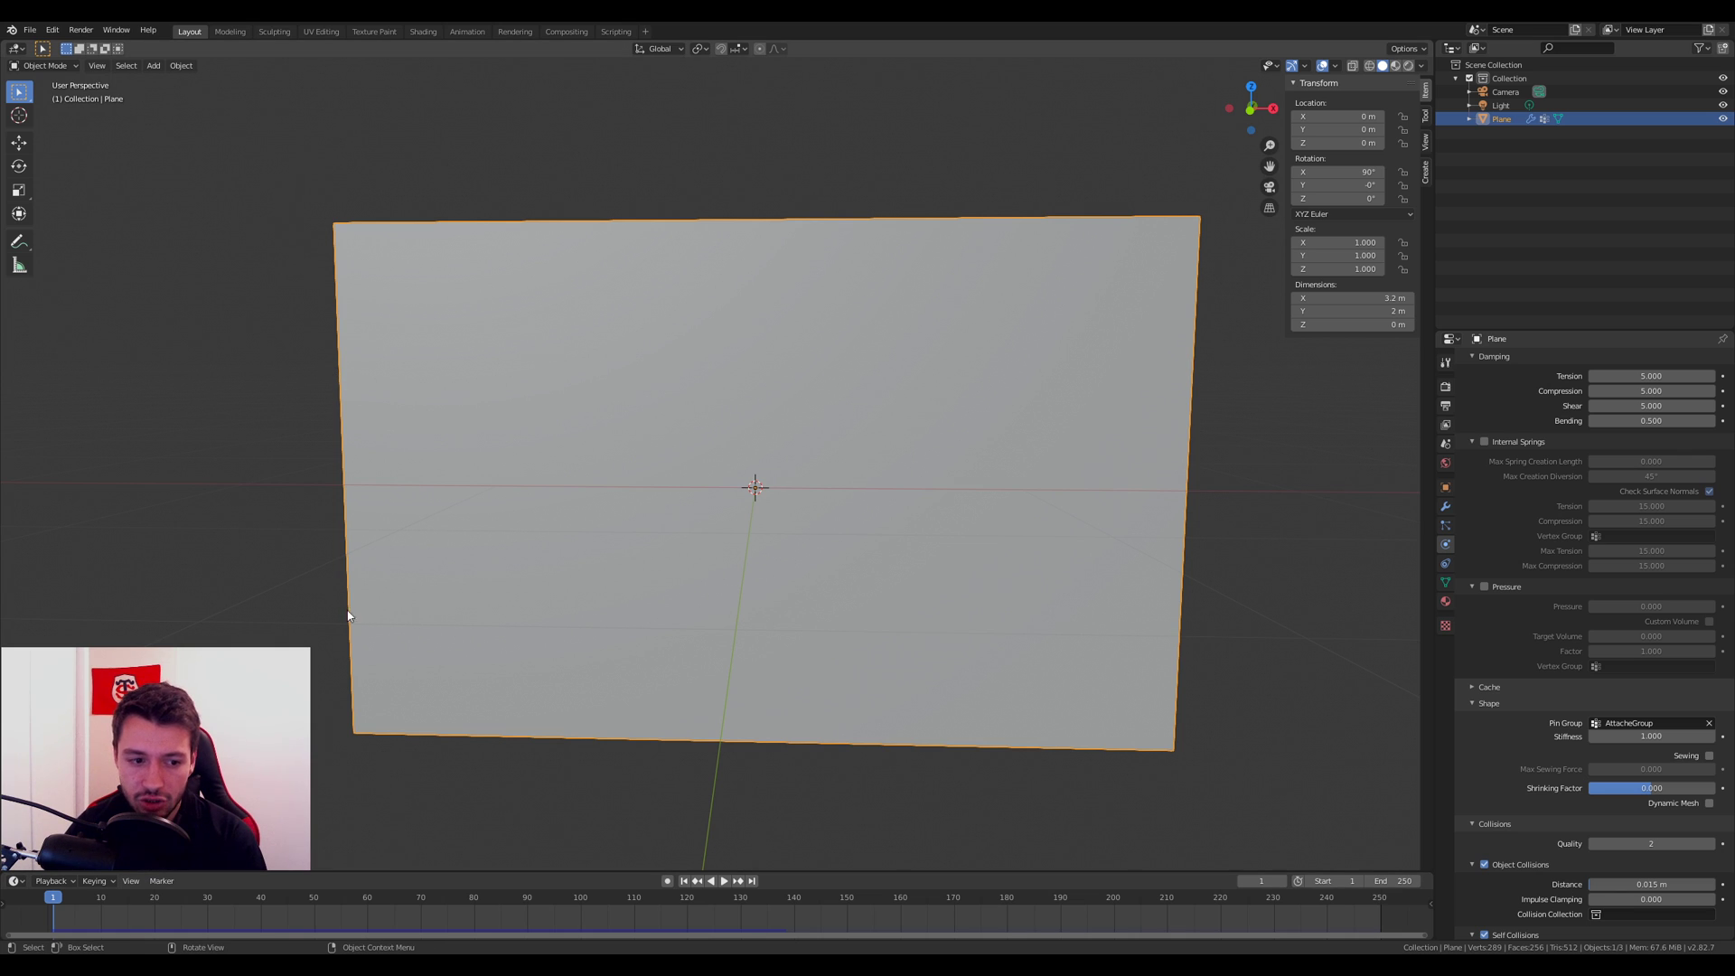
{"action": "left_click_drag", "start_coordinate": [54, 914], "coordinate": [213, 905]}
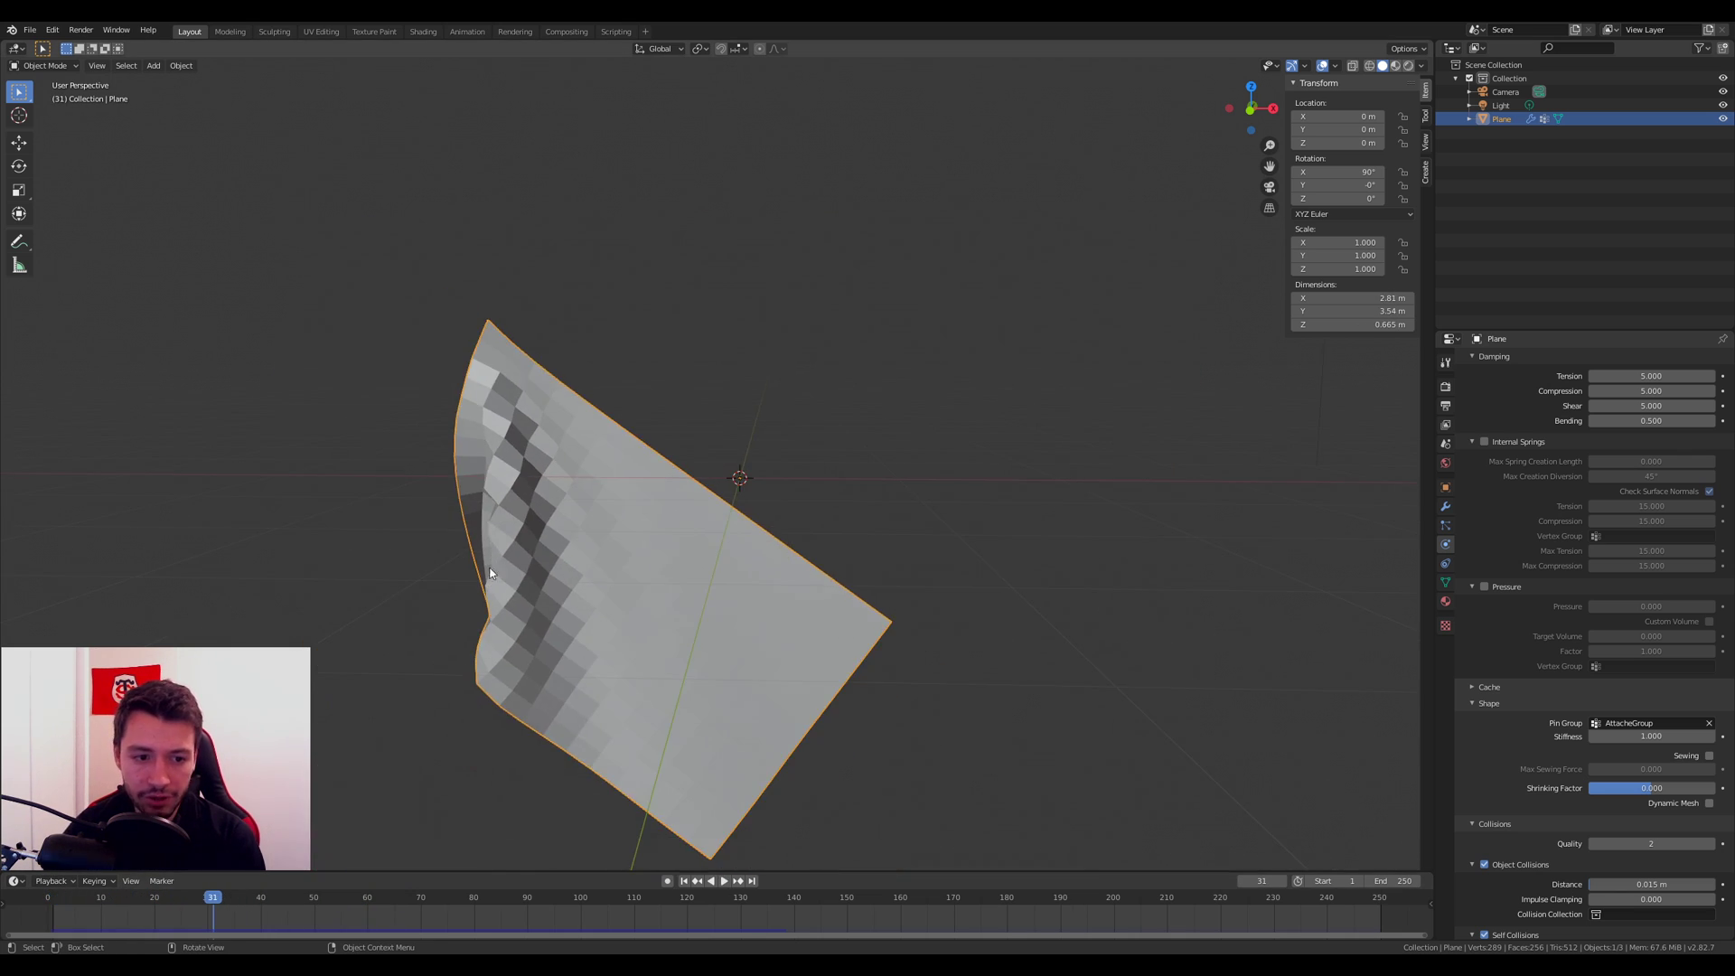
{"action": "right_click", "coordinate": [571, 499]}
{"action": "left_click", "coordinate": [553, 495]}
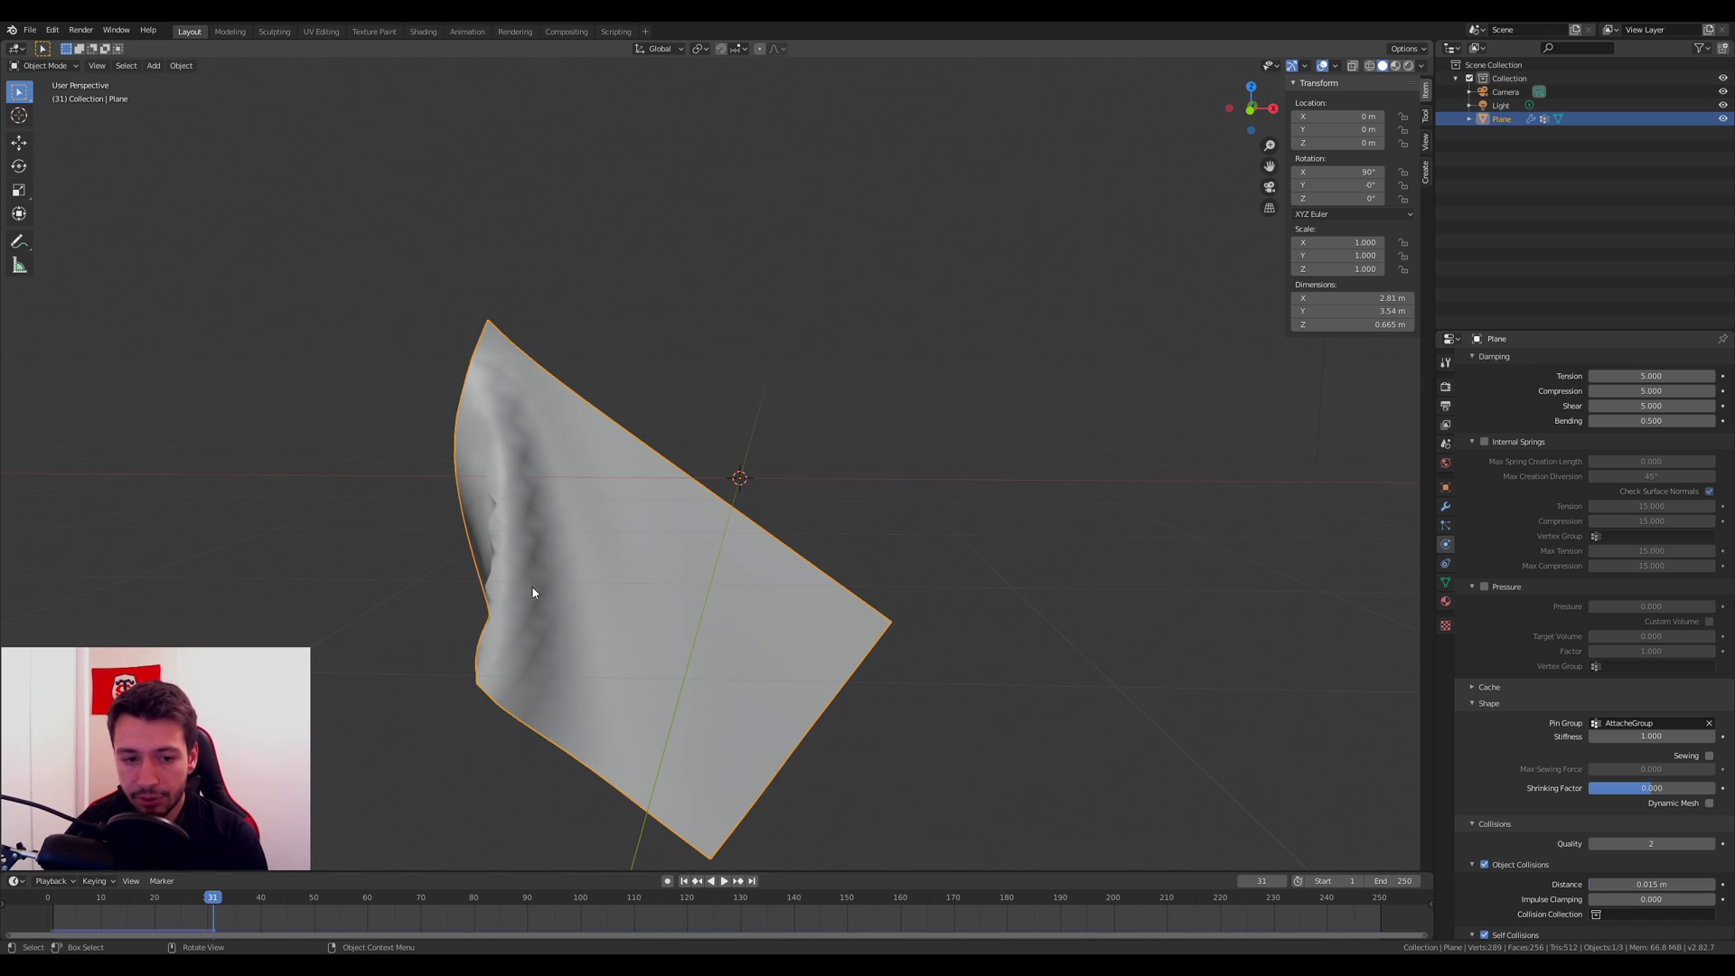
{"action": "key", "text": "space"}
{"action": "left_click", "coordinate": [60, 902]}
{"action": "left_click_drag", "start_coordinate": [60, 902], "coordinate": [1428, 901]}
{"action": "key", "text": "space"}
Step: Add a cylinder, scale it to 0.1 and move it to -2 m on X, beside the flag
{"action": "key", "text": "shift+a"}
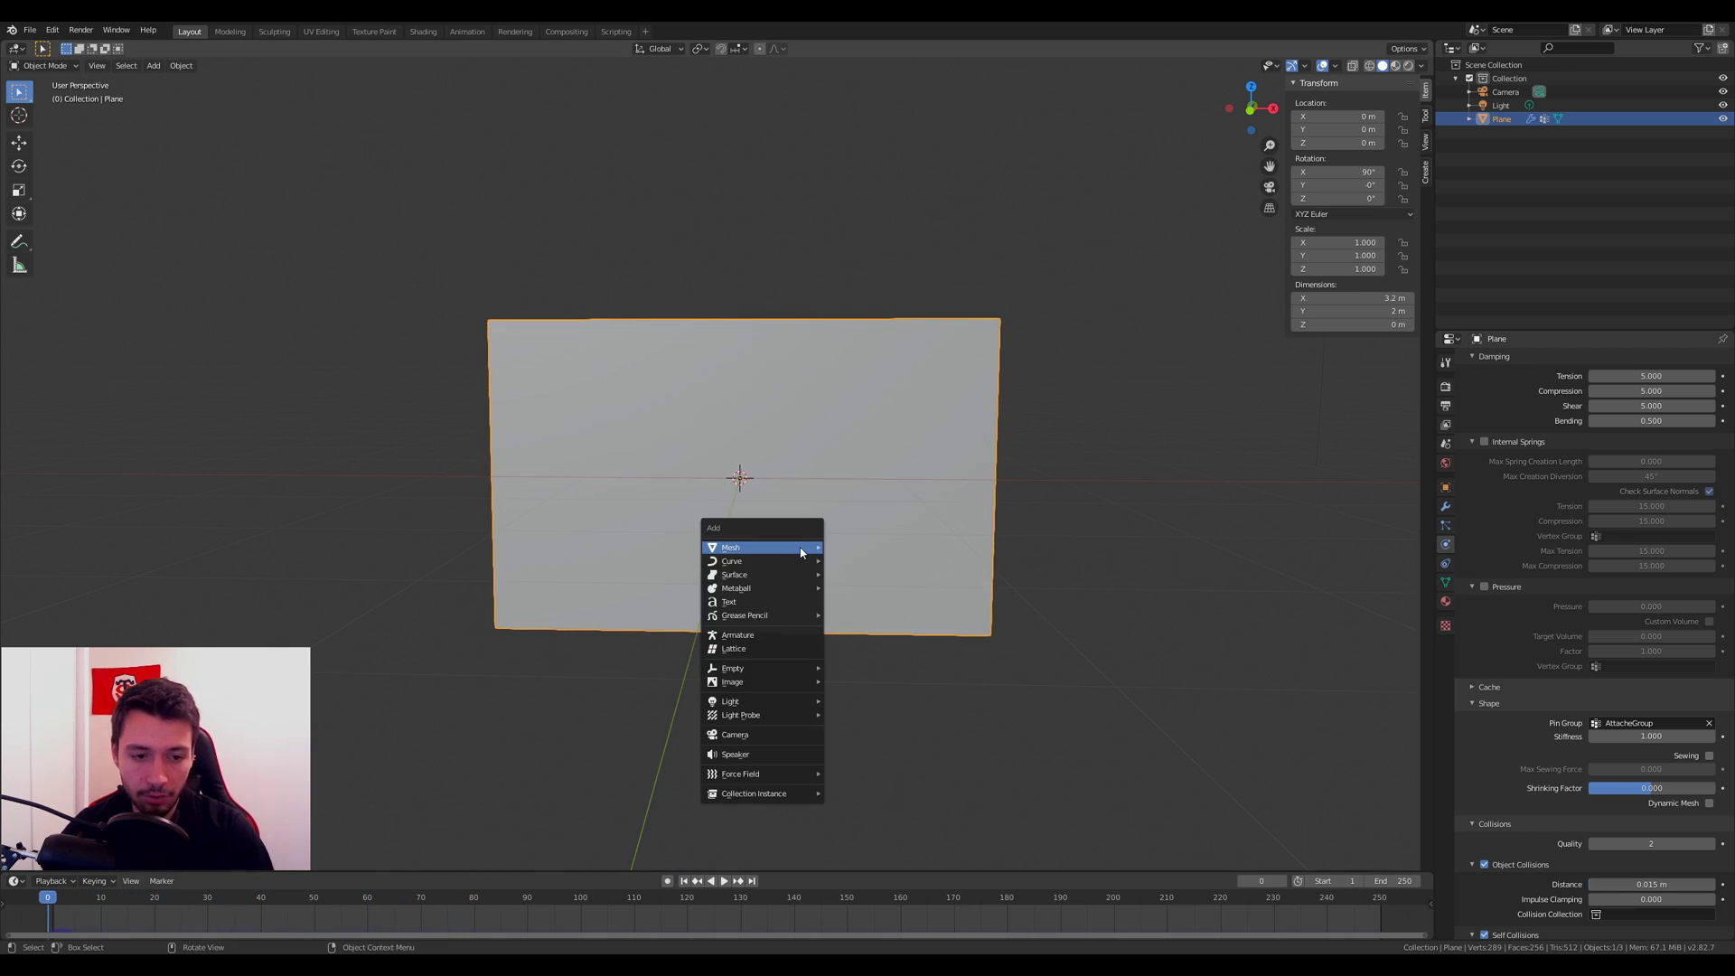
{"action": "mouse_move", "coordinate": [800, 547]}
{"action": "left_click", "coordinate": [863, 619]}
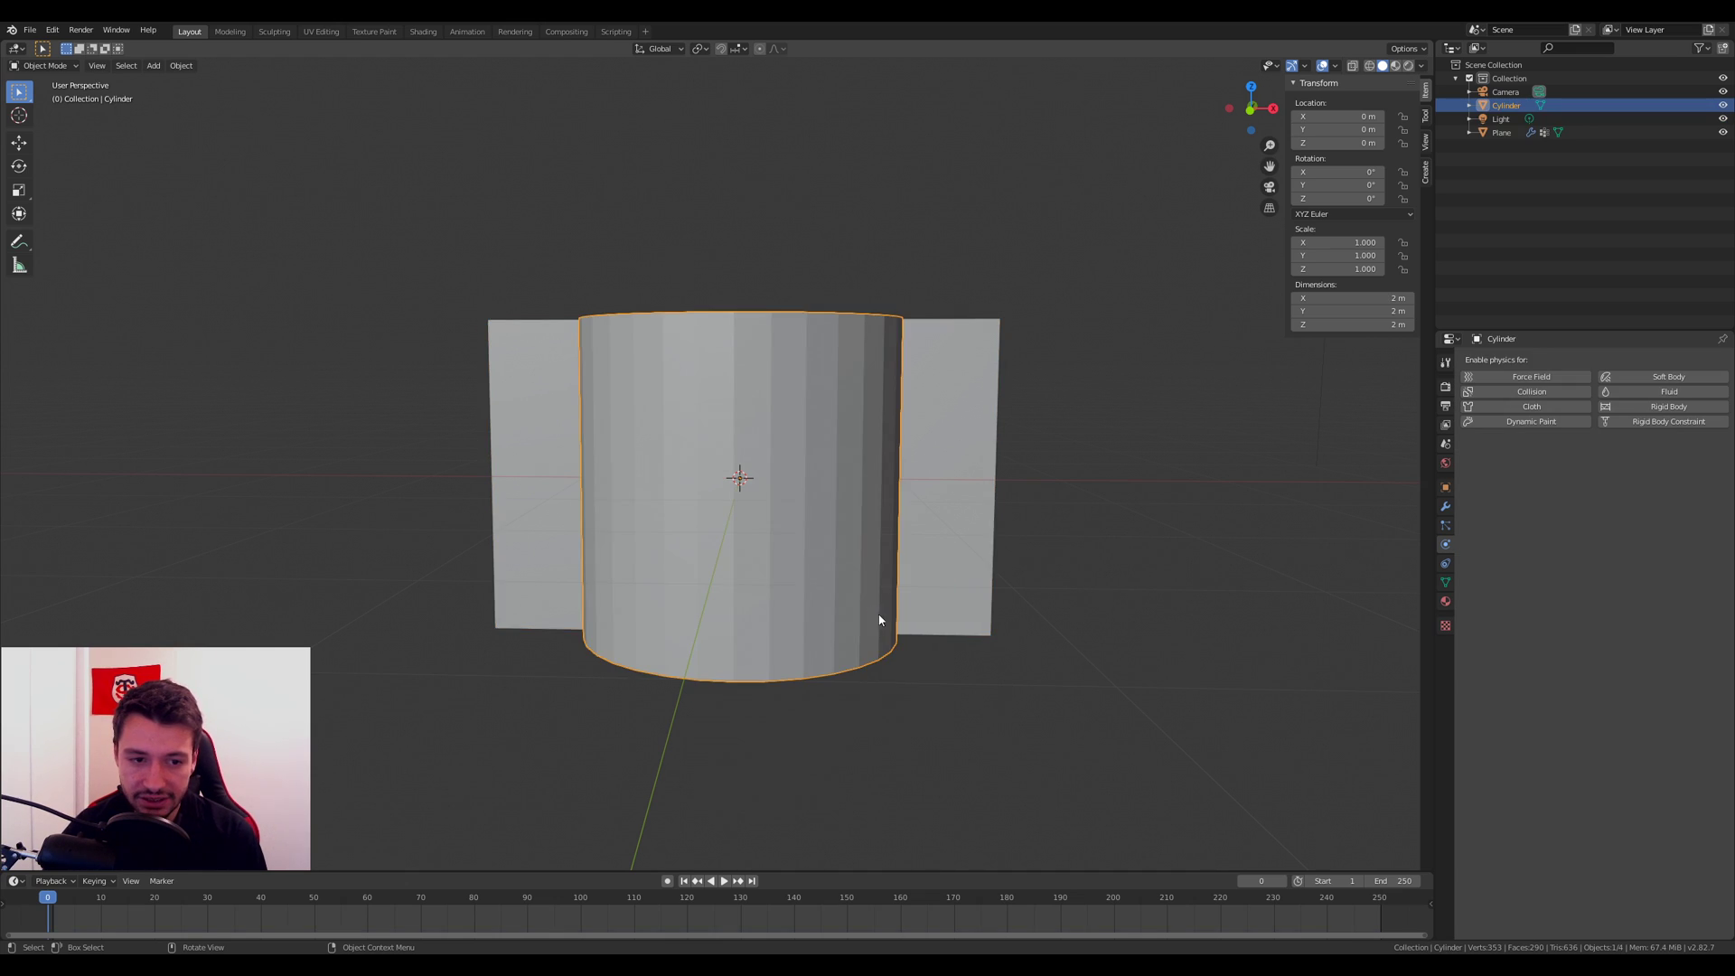
{"action": "scroll", "coordinate": [877, 616], "scroll_direction": "down", "scroll_amount": 4}
{"action": "key", "text": "s"}
{"action": "left_click", "coordinate": [755, 506], "text": "ctrl"}
{"action": "type", "text": "gx-2"}
{"action": "key", "text": "Return"}
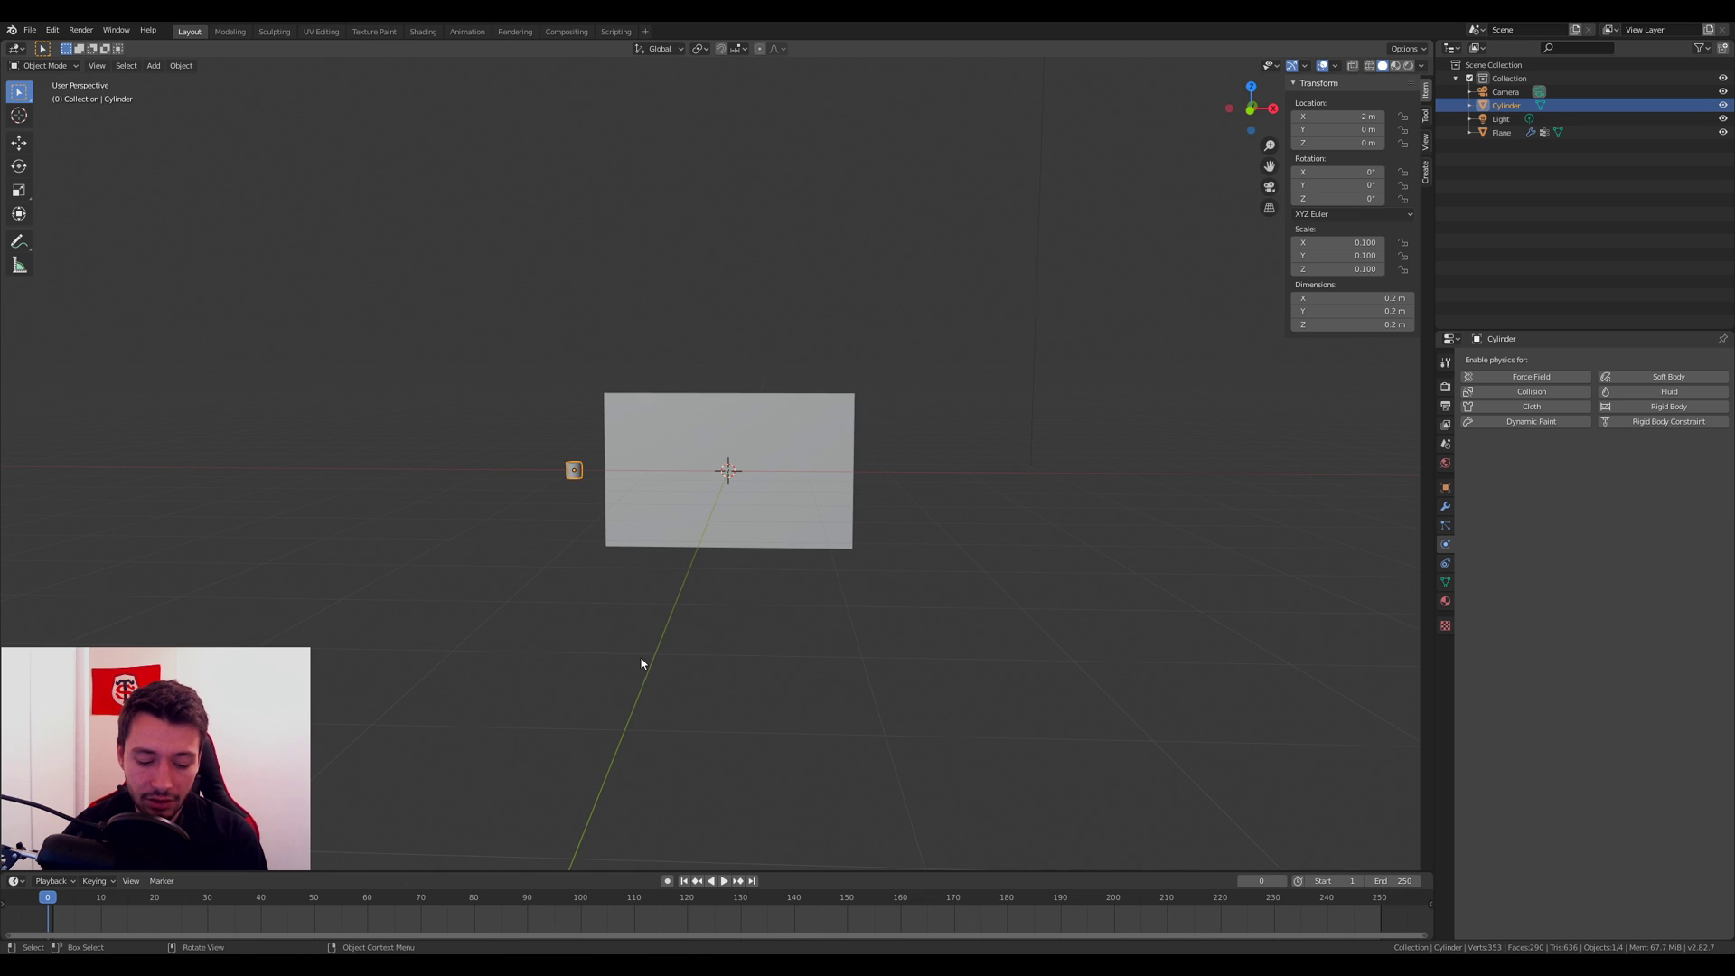
Step: Stretch the cylinder along Z and enlarge it into a pole about 7.19 m tall and 0.257 m thick
{"action": "key", "text": "s"}
{"action": "key", "text": "z"}
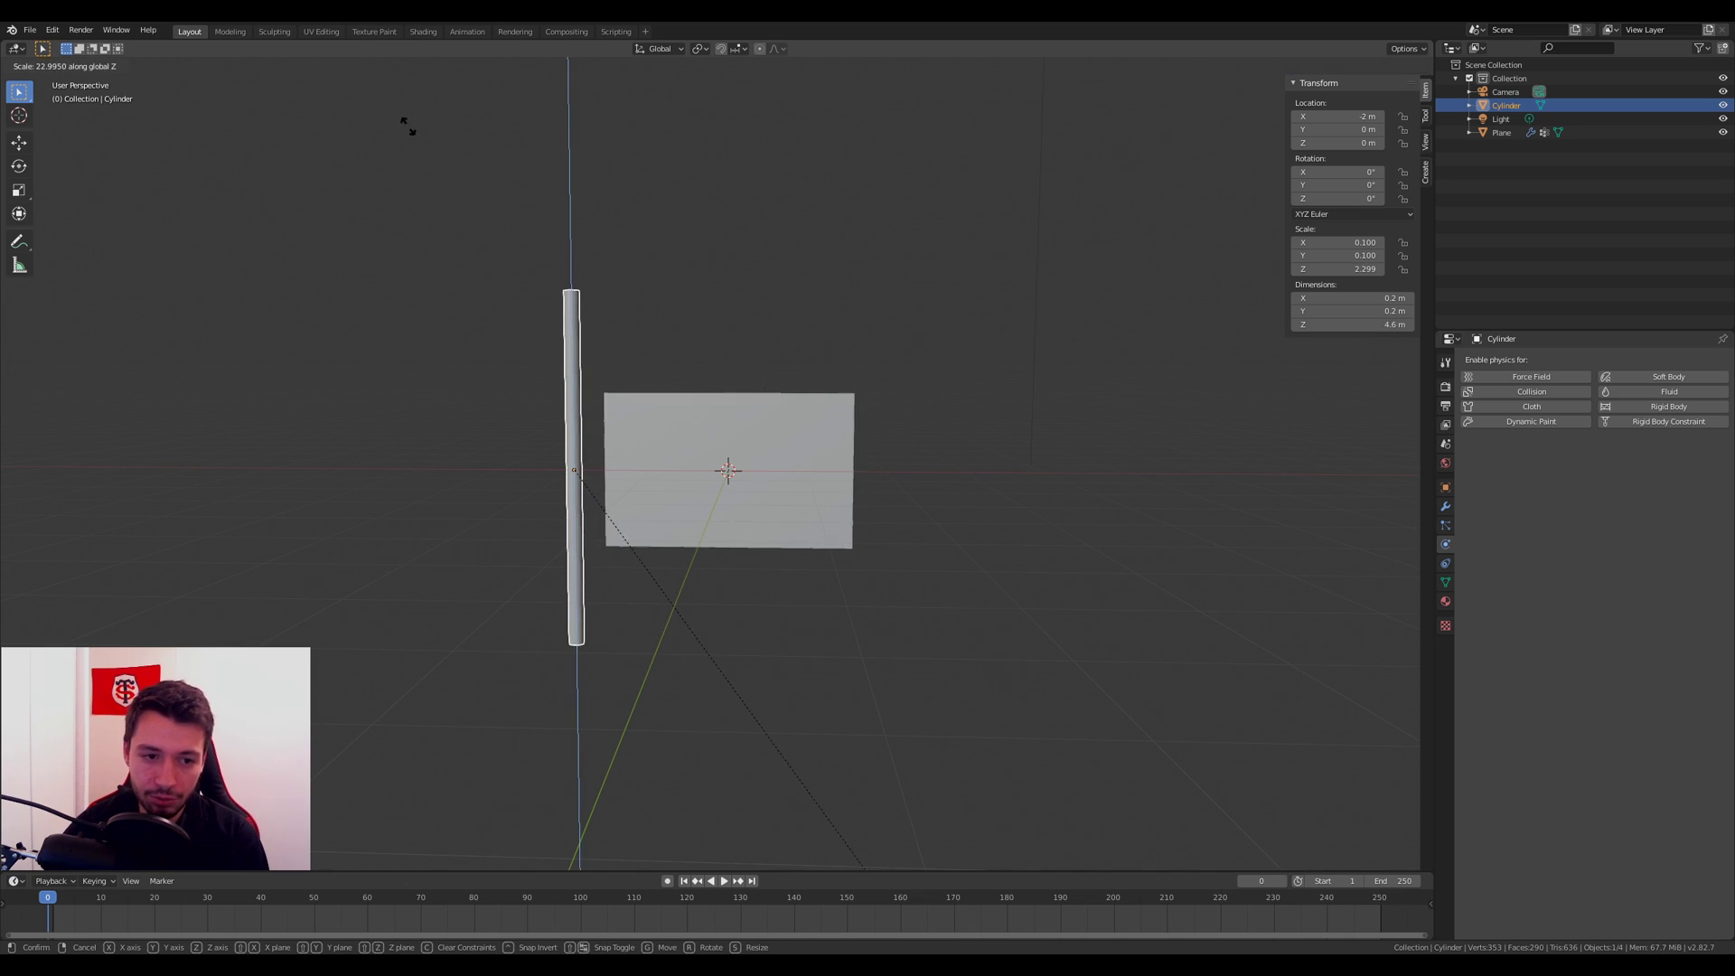
{"action": "left_click", "coordinate": [1081, 860]}
{"action": "key", "text": "s"}
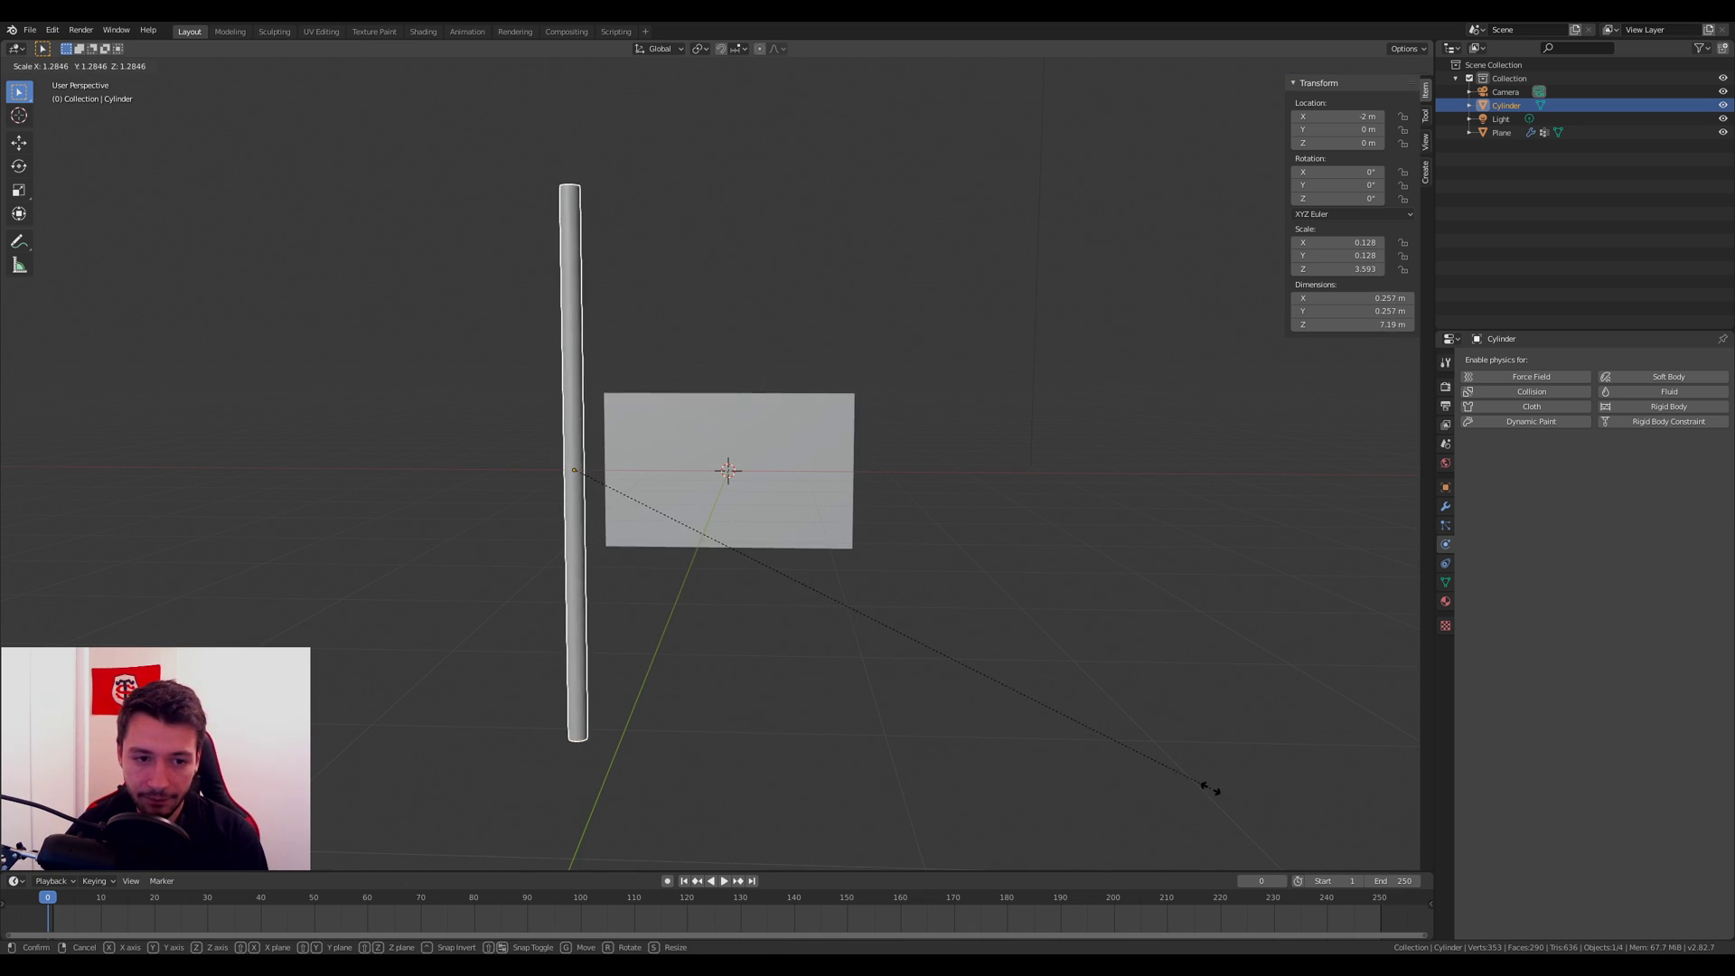
{"action": "key", "text": "Escape"}
Step: In front view, move the pole against the flag's left edge, at about X -1.74 m and Z -2.28 m
{"action": "key", "text": "KP_1"}
{"action": "key", "text": "g"}
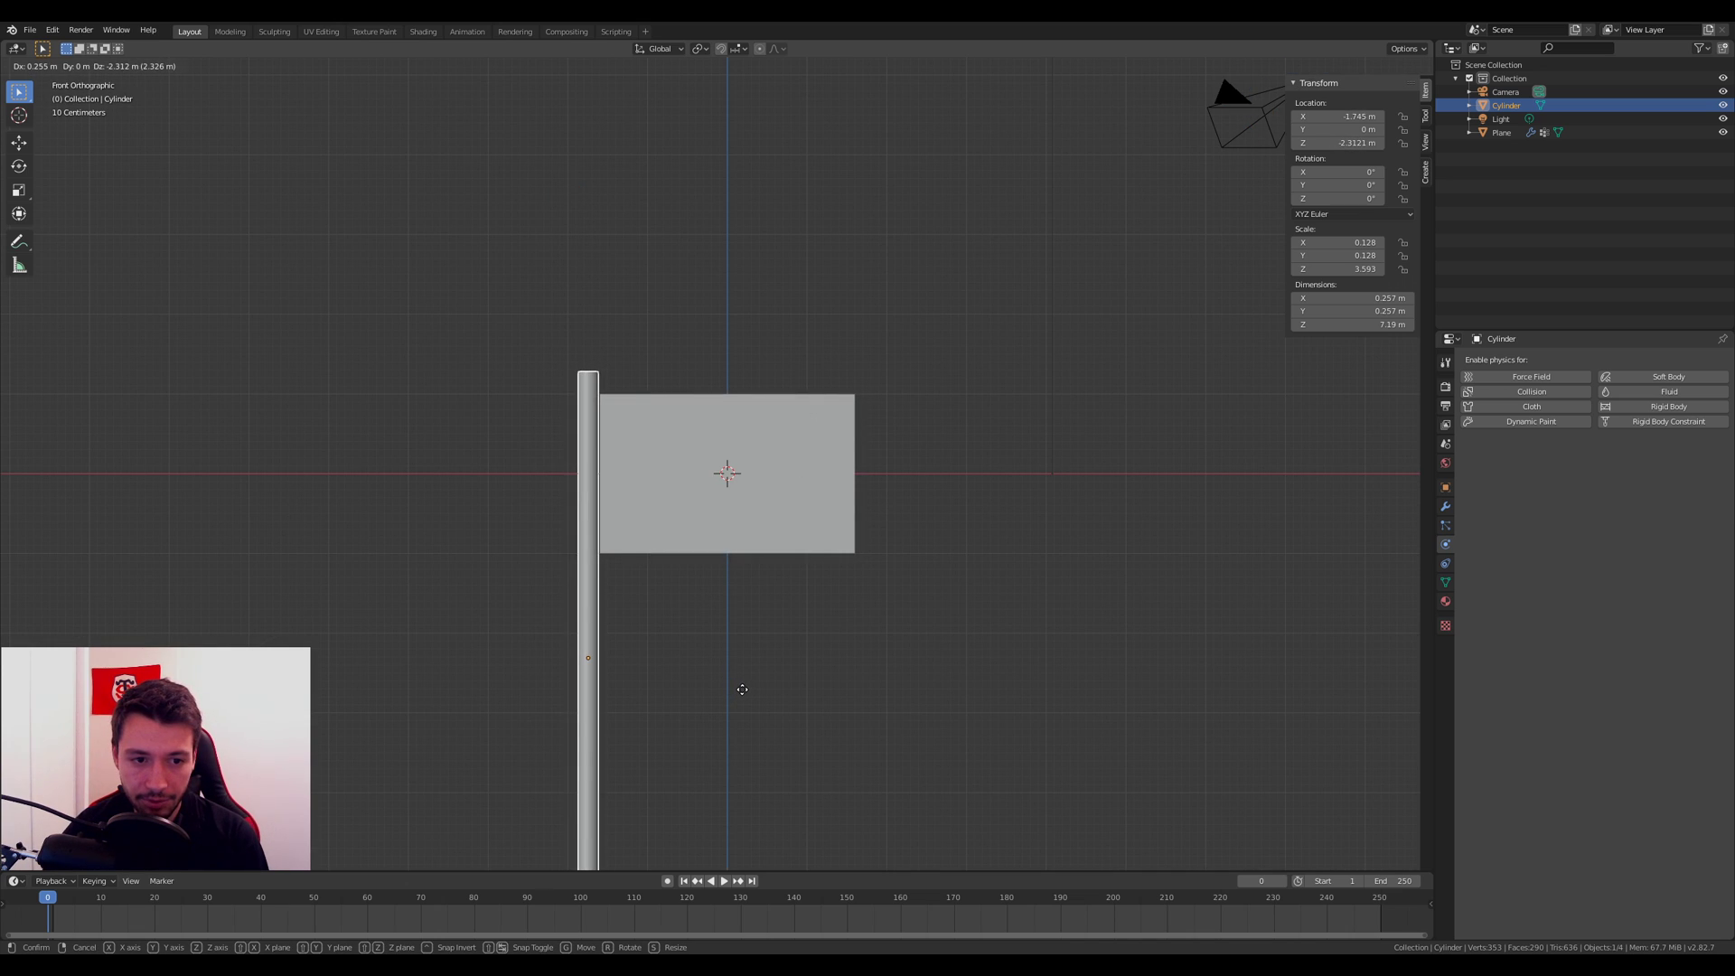
{"action": "left_click", "coordinate": [616, 533]}
{"action": "scroll", "coordinate": [585, 422], "scroll_direction": "up", "scroll_amount": 4}
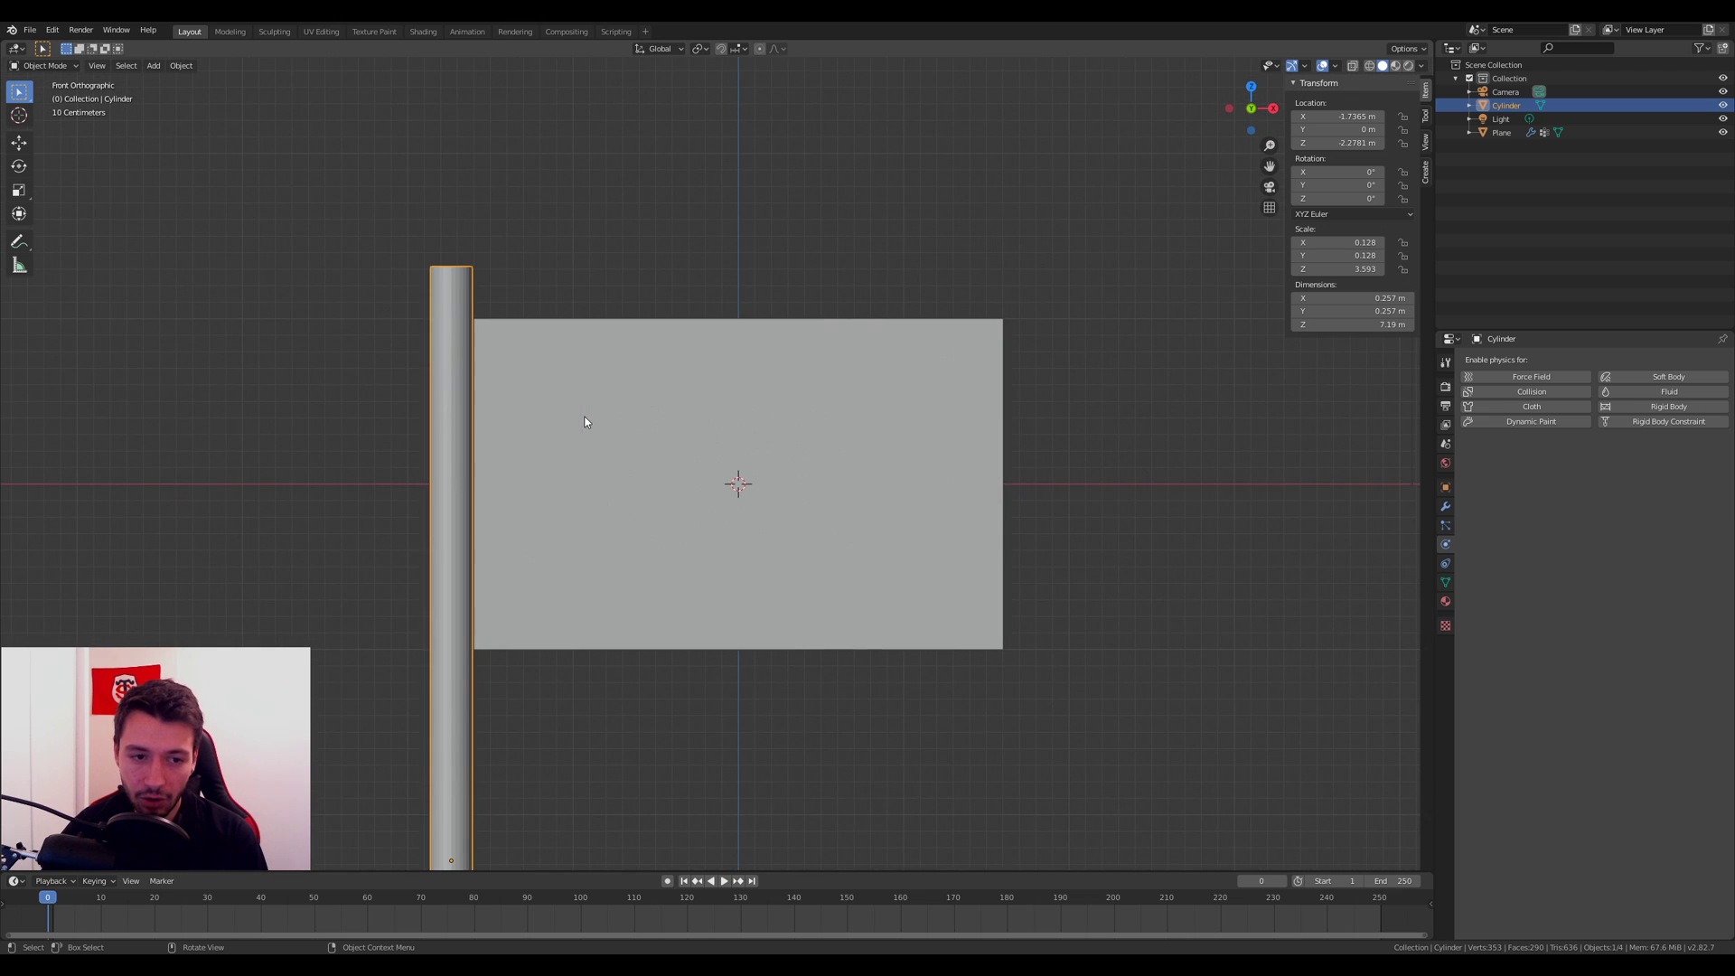
{"action": "key", "text": "g"}
{"action": "key", "text": "x"}
{"action": "right_click", "coordinate": [636, 692]}
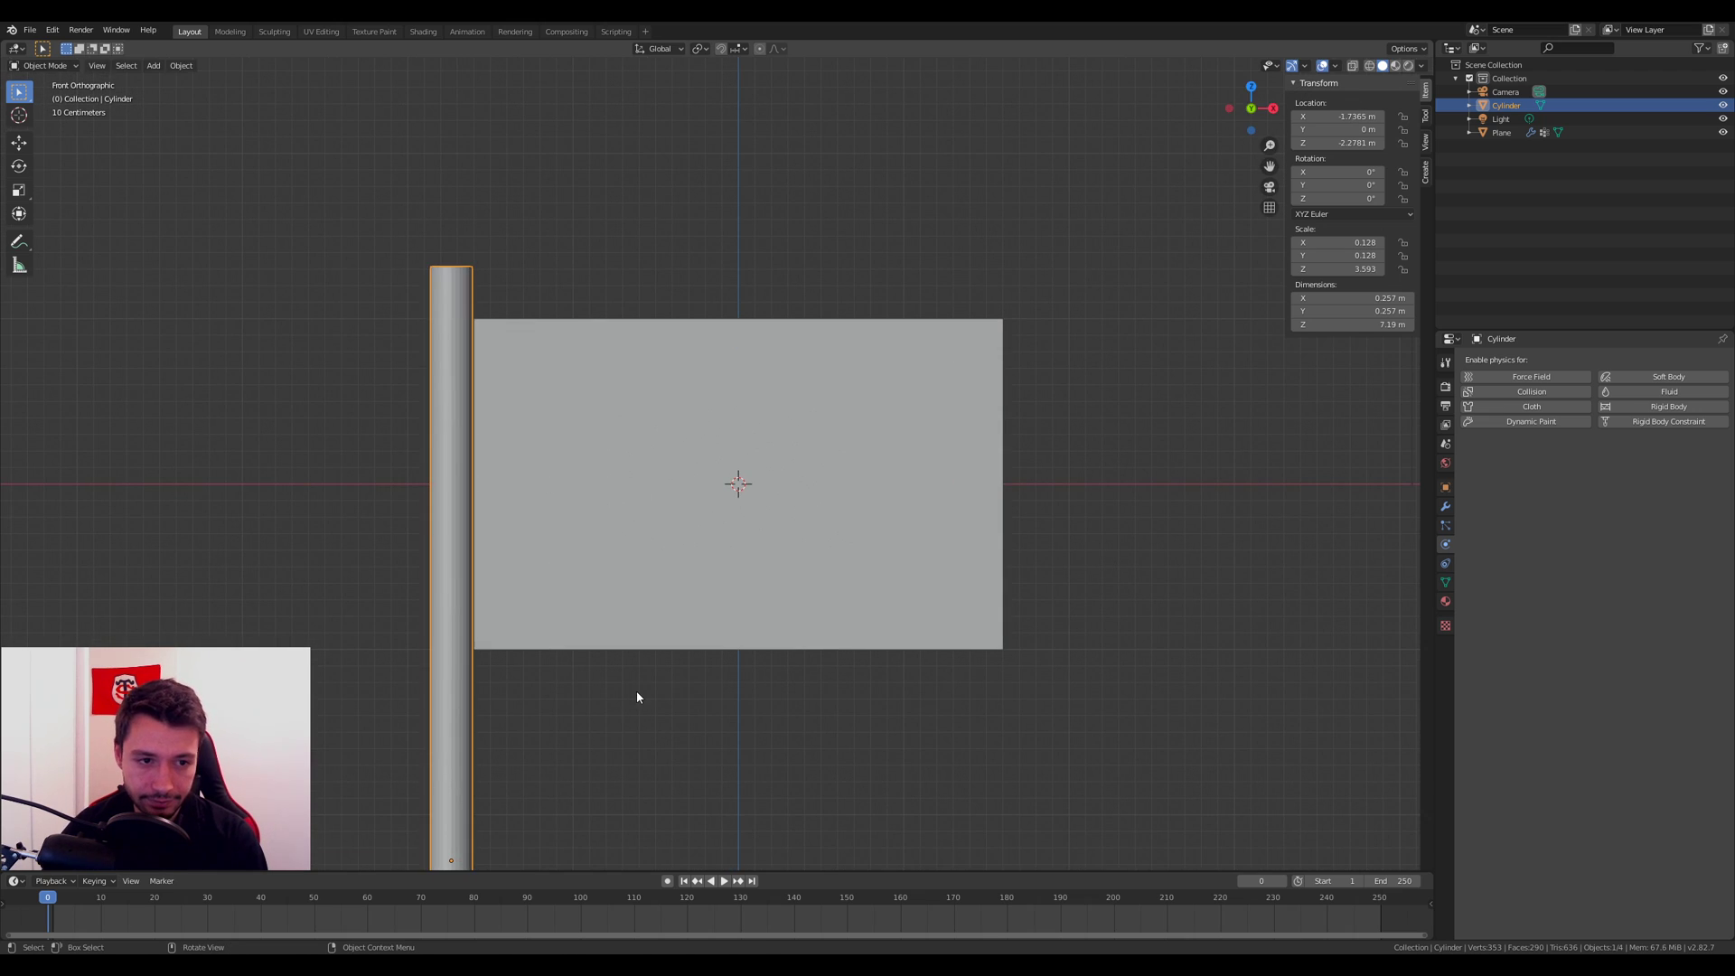
Step: Shade the pole smooth and add an Edge Split modifier to it
{"action": "scroll", "coordinate": [479, 470], "scroll_direction": "up", "scroll_amount": 4}
{"action": "middle_click_drag", "start_coordinate": [408, 371], "coordinate": [527, 420], "text": "shift"}
{"action": "right_click", "coordinate": [272, 279]}
{"action": "left_click", "coordinate": [215, 276]}
{"action": "left_click", "coordinate": [1446, 508]}
{"action": "left_click", "coordinate": [1522, 360]}
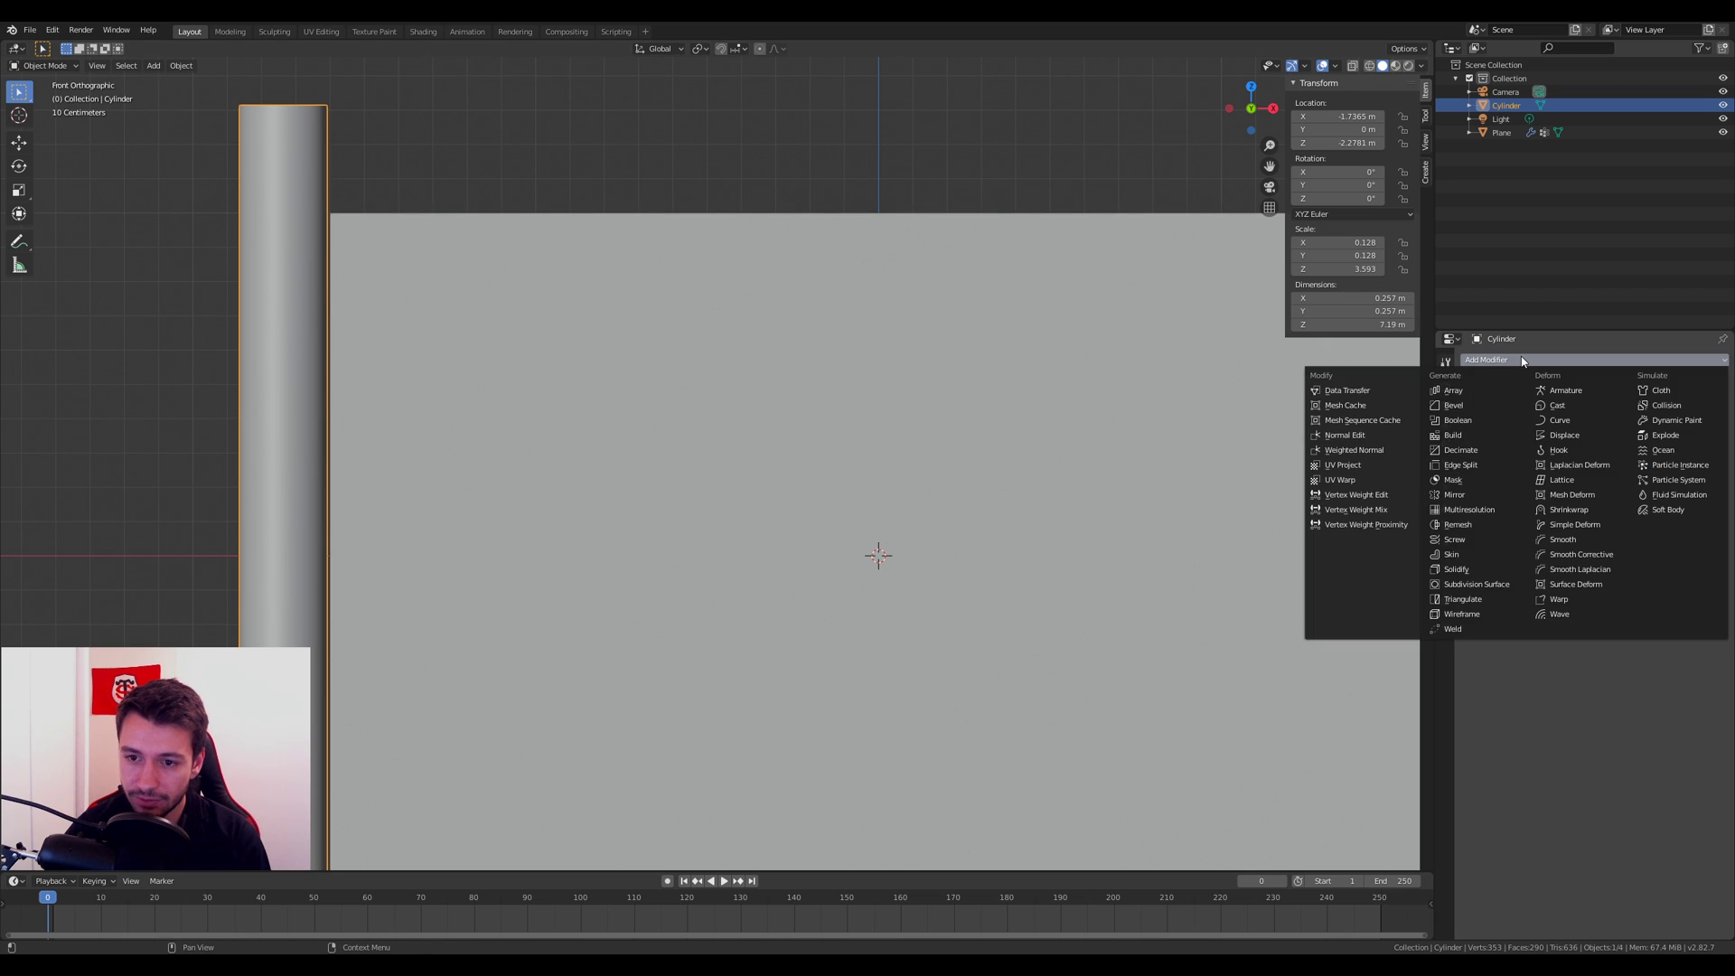
{"action": "left_click", "coordinate": [1463, 465]}
Step: Play the cloth simulation beside the pole from an angled view and return to the timeline start
{"action": "scroll", "coordinate": [432, 398], "scroll_direction": "down", "scroll_amount": 4}
{"action": "middle_click_drag", "start_coordinate": [431, 398], "coordinate": [497, 810]}
{"action": "key", "text": "space"}
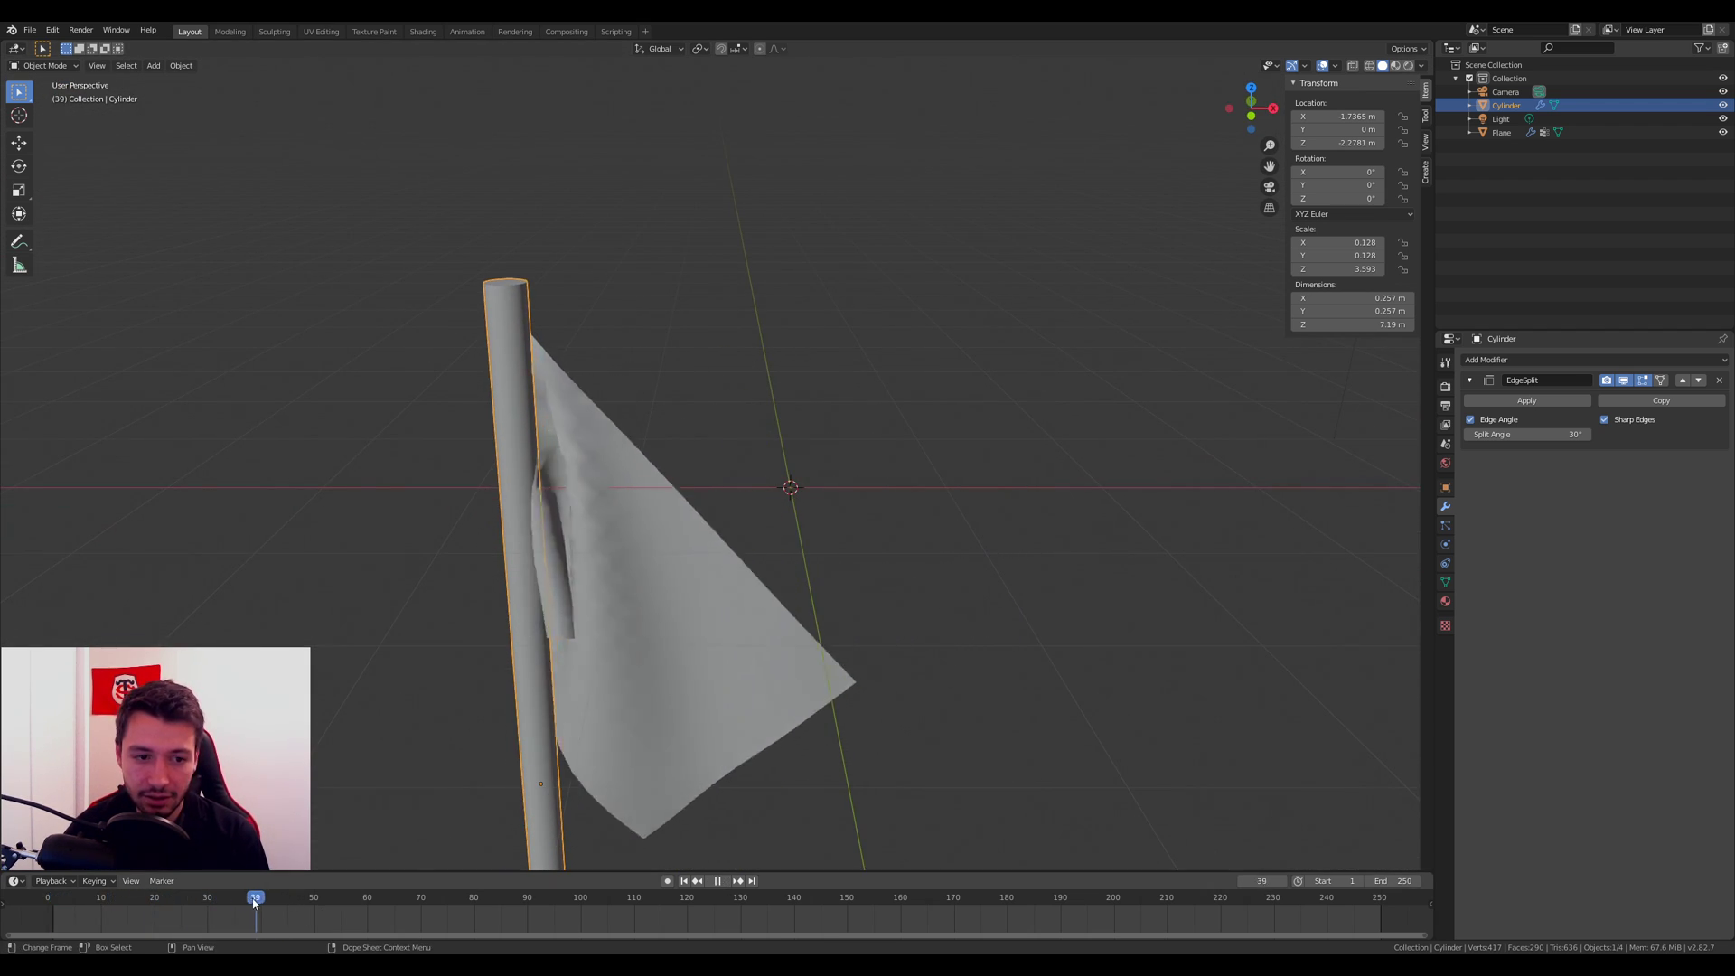
{"action": "left_click_drag", "start_coordinate": [259, 901], "coordinate": [13, 903]}
{"action": "key", "text": "space"}
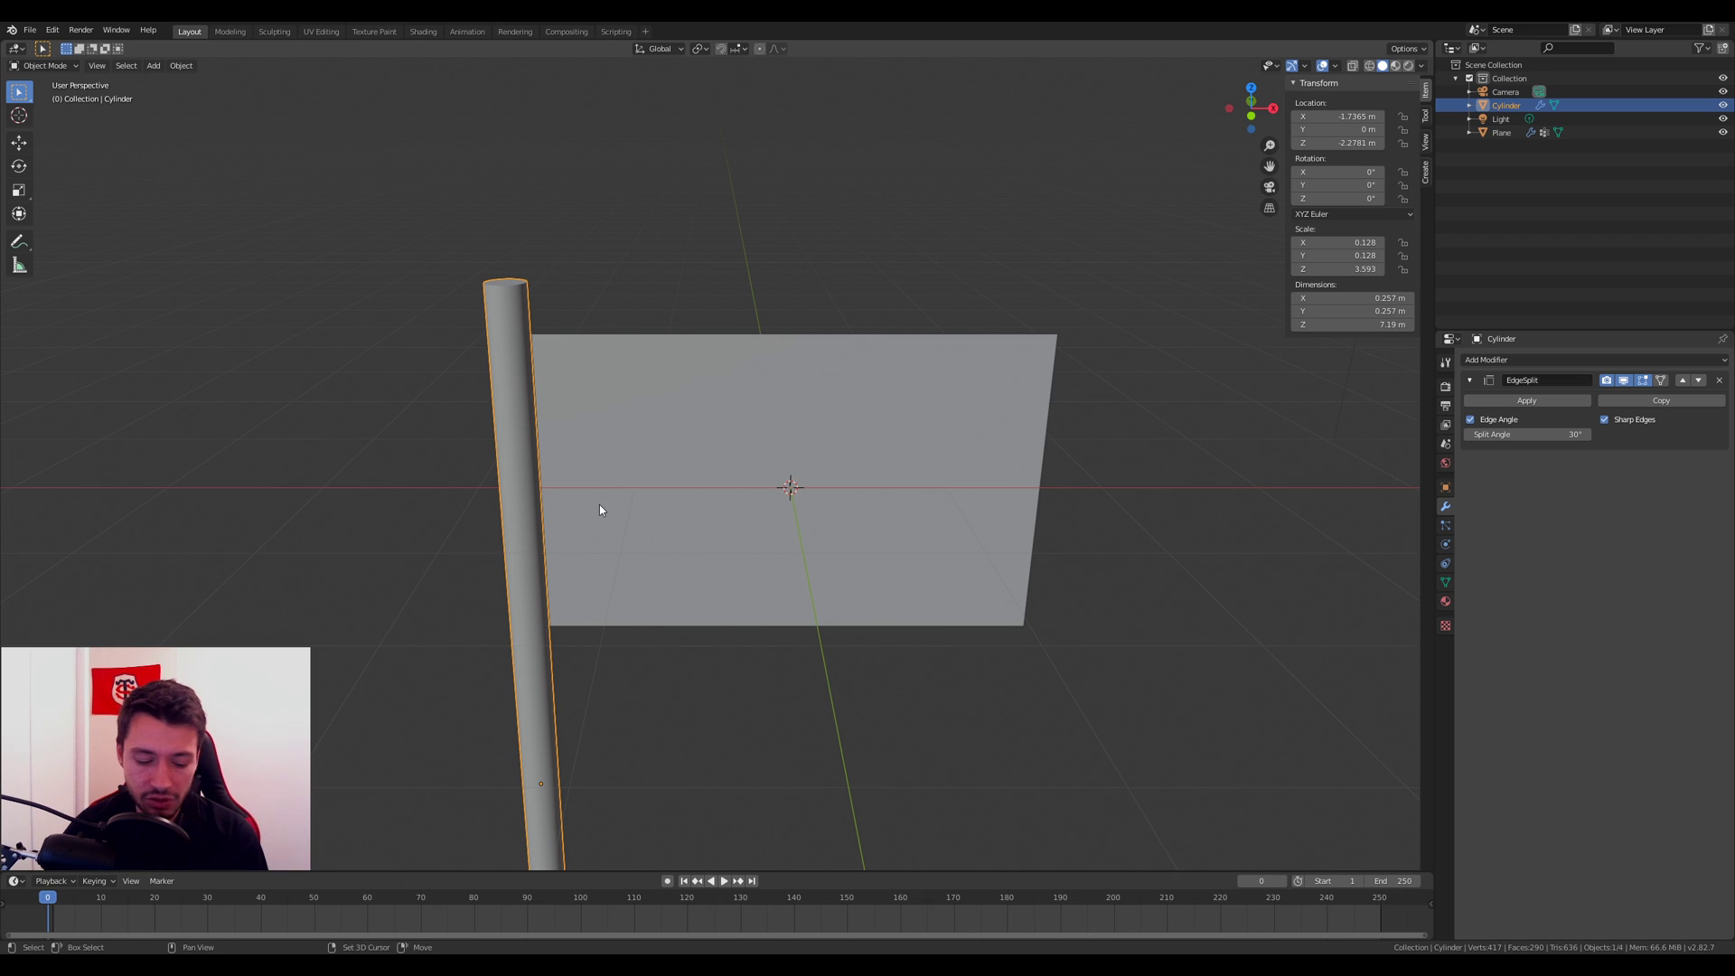
Step: Add a Plain Axes empty and move it along X to -4 m, on the far side of the pole
{"action": "key", "text": "shift+a"}
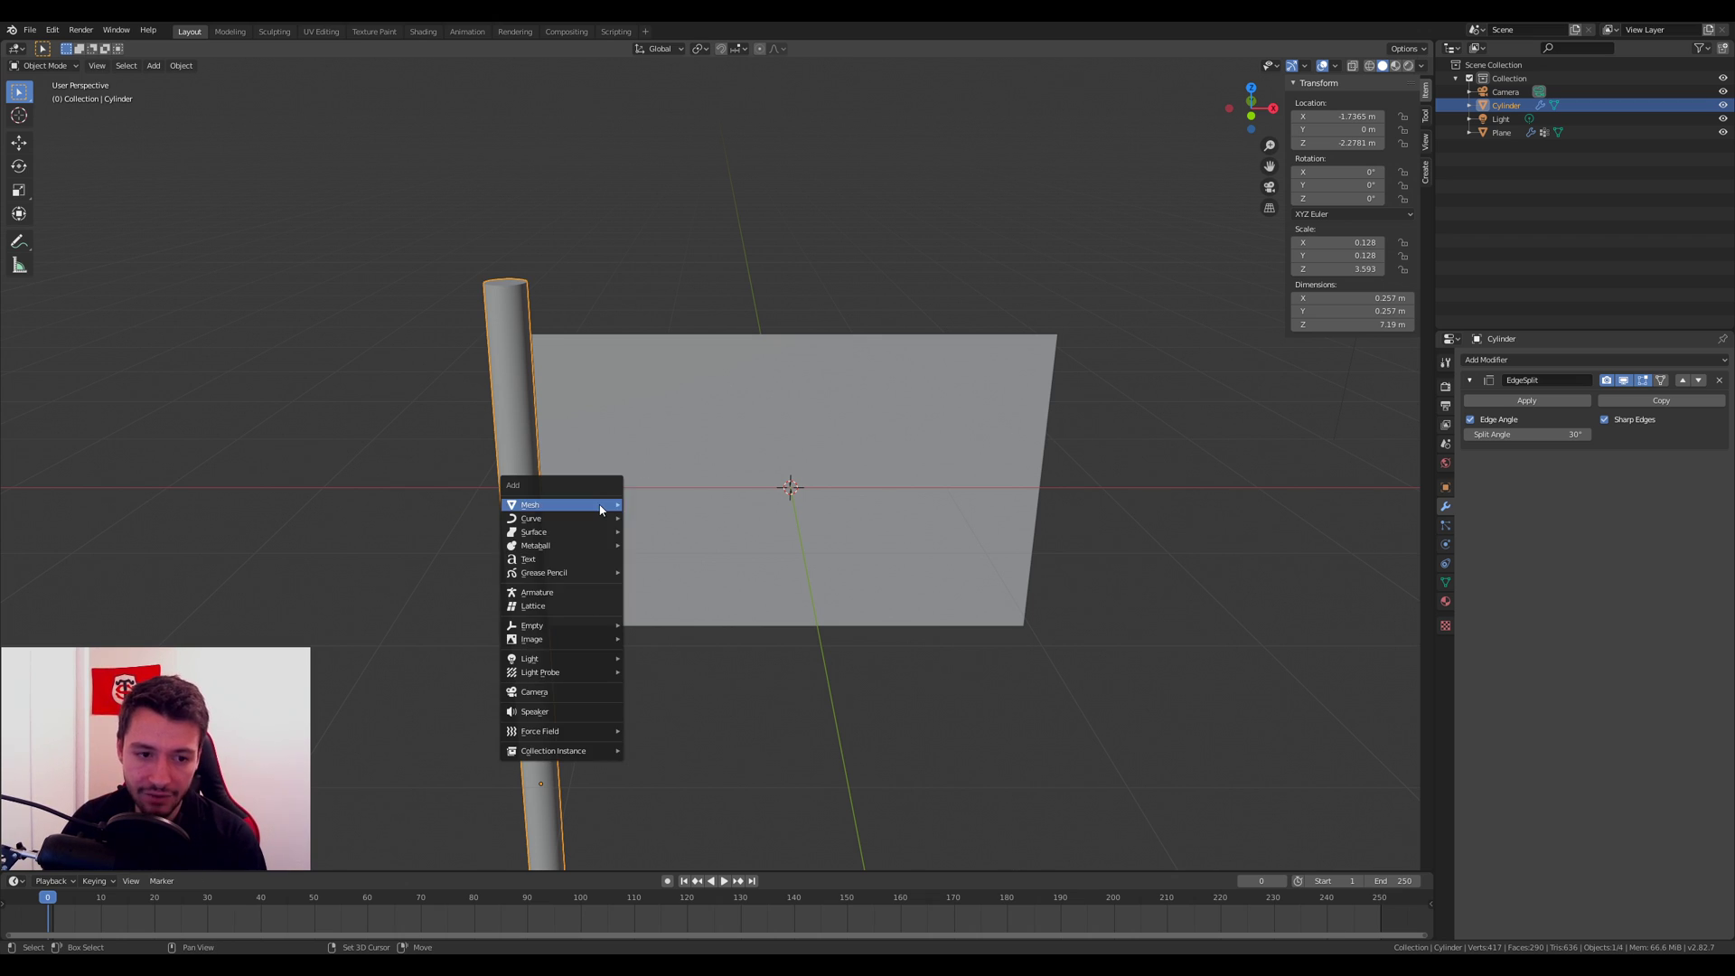
{"action": "mouse_move", "coordinate": [600, 506]}
{"action": "mouse_move", "coordinate": [588, 625]}
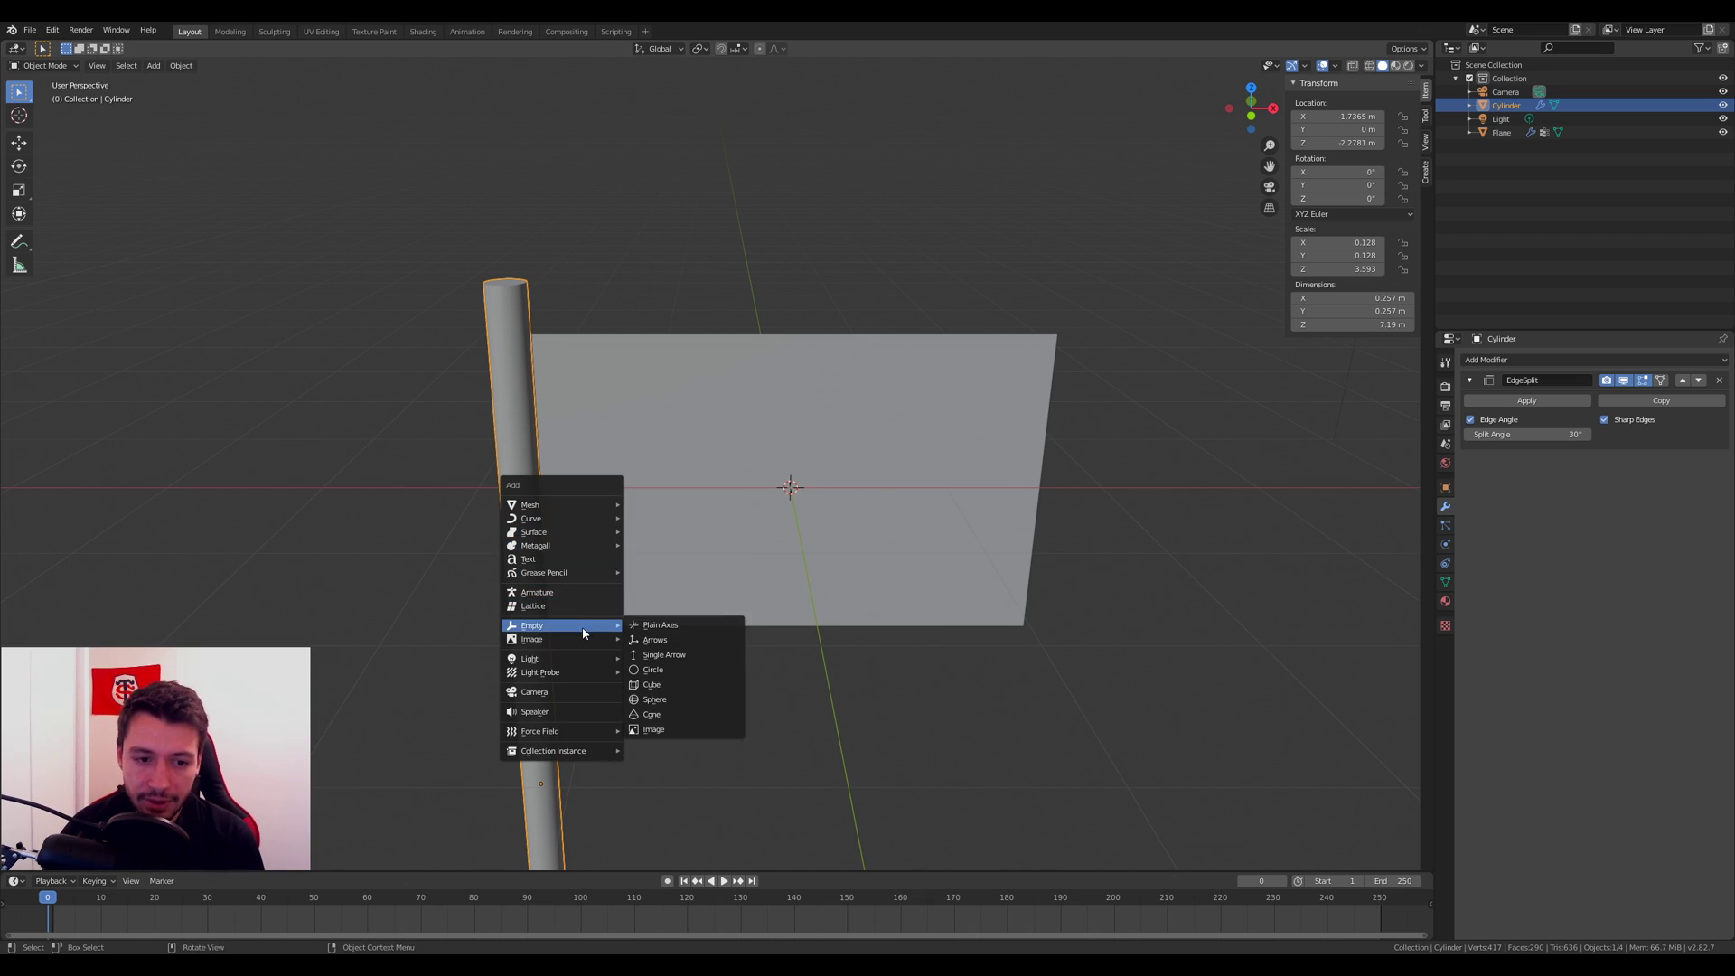
{"action": "left_click", "coordinate": [669, 627]}
{"action": "key", "text": "g"}
{"action": "key", "text": "x"}
{"action": "key", "text": "y"}
{"action": "right_click", "coordinate": [898, 642]}
{"action": "key", "text": "g"}
{"action": "key", "text": "x"}
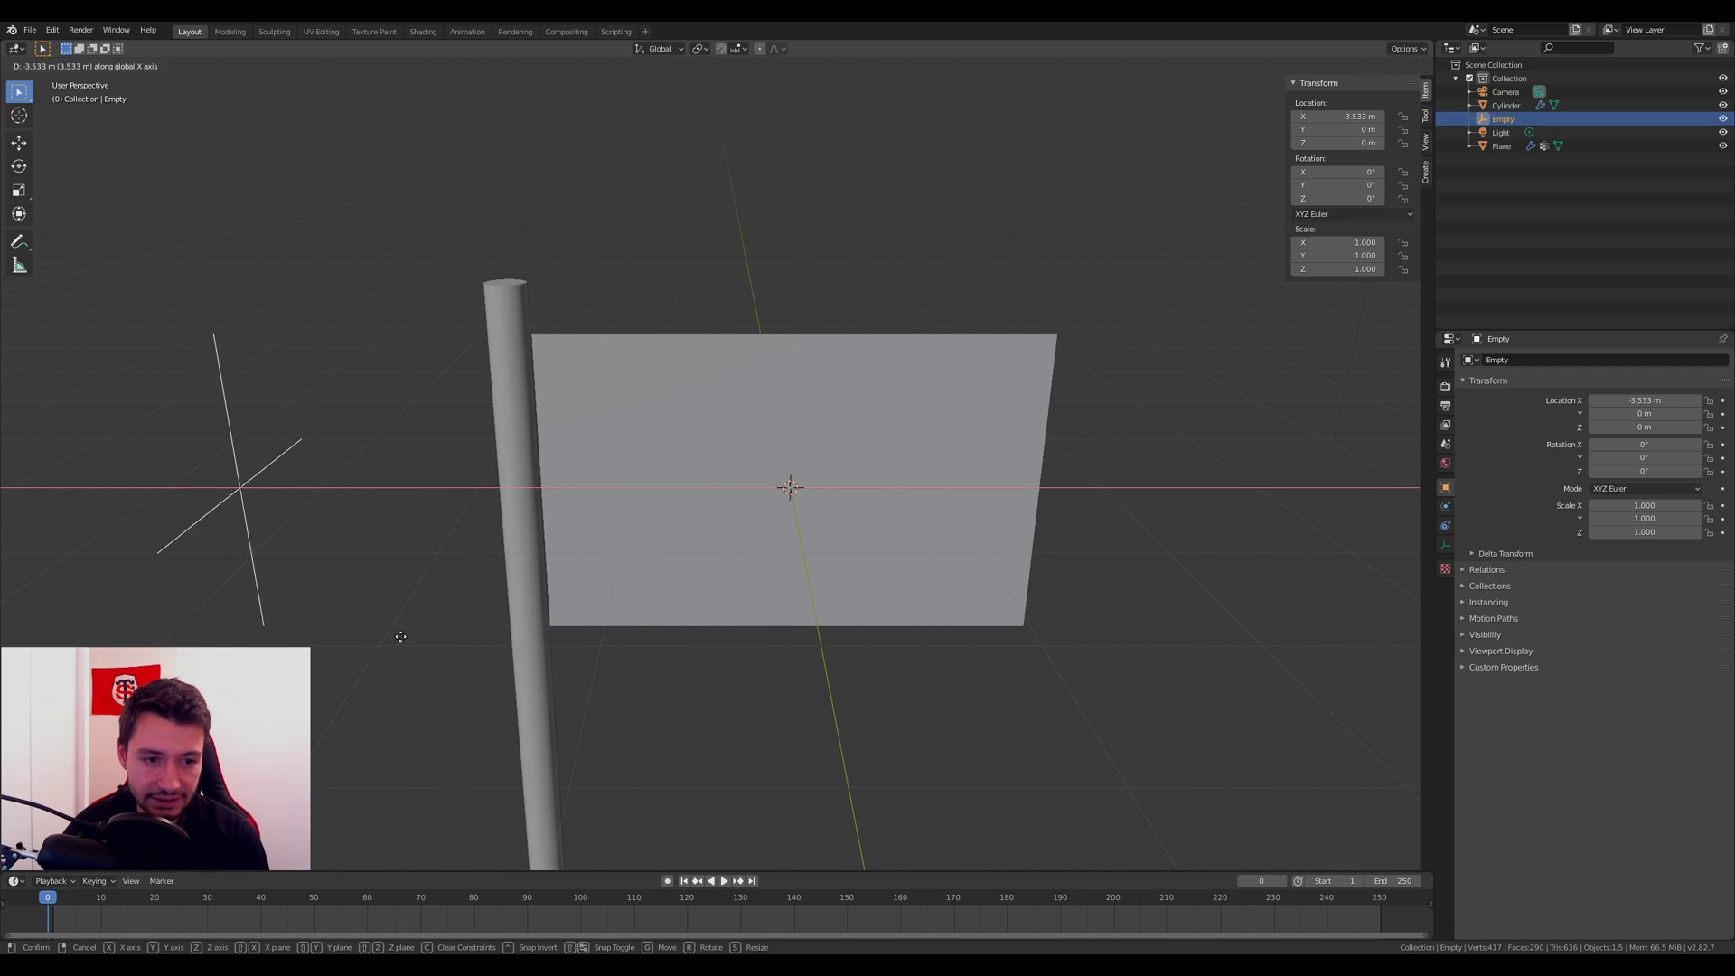
{"action": "left_click", "coordinate": [349, 610]}
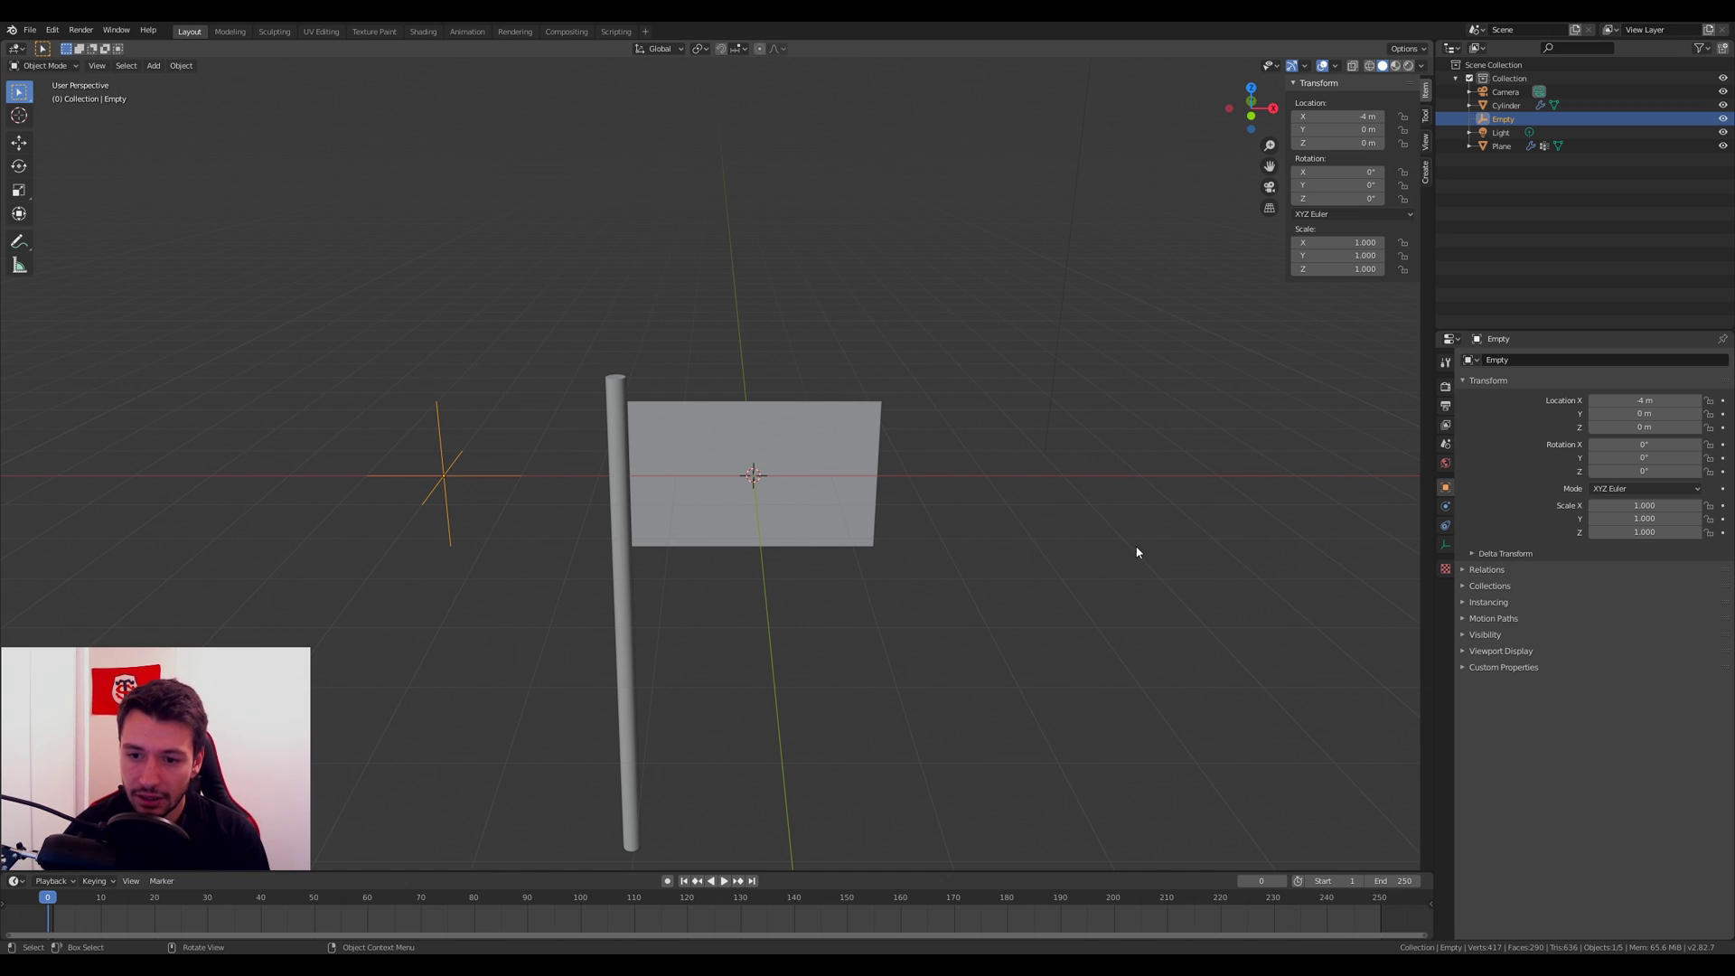
Step: Enable a force field on the empty and set its type to Wind
{"action": "left_click", "coordinate": [1445, 544]}
{"action": "left_click", "coordinate": [1445, 525]}
{"action": "left_click", "coordinate": [1445, 506]}
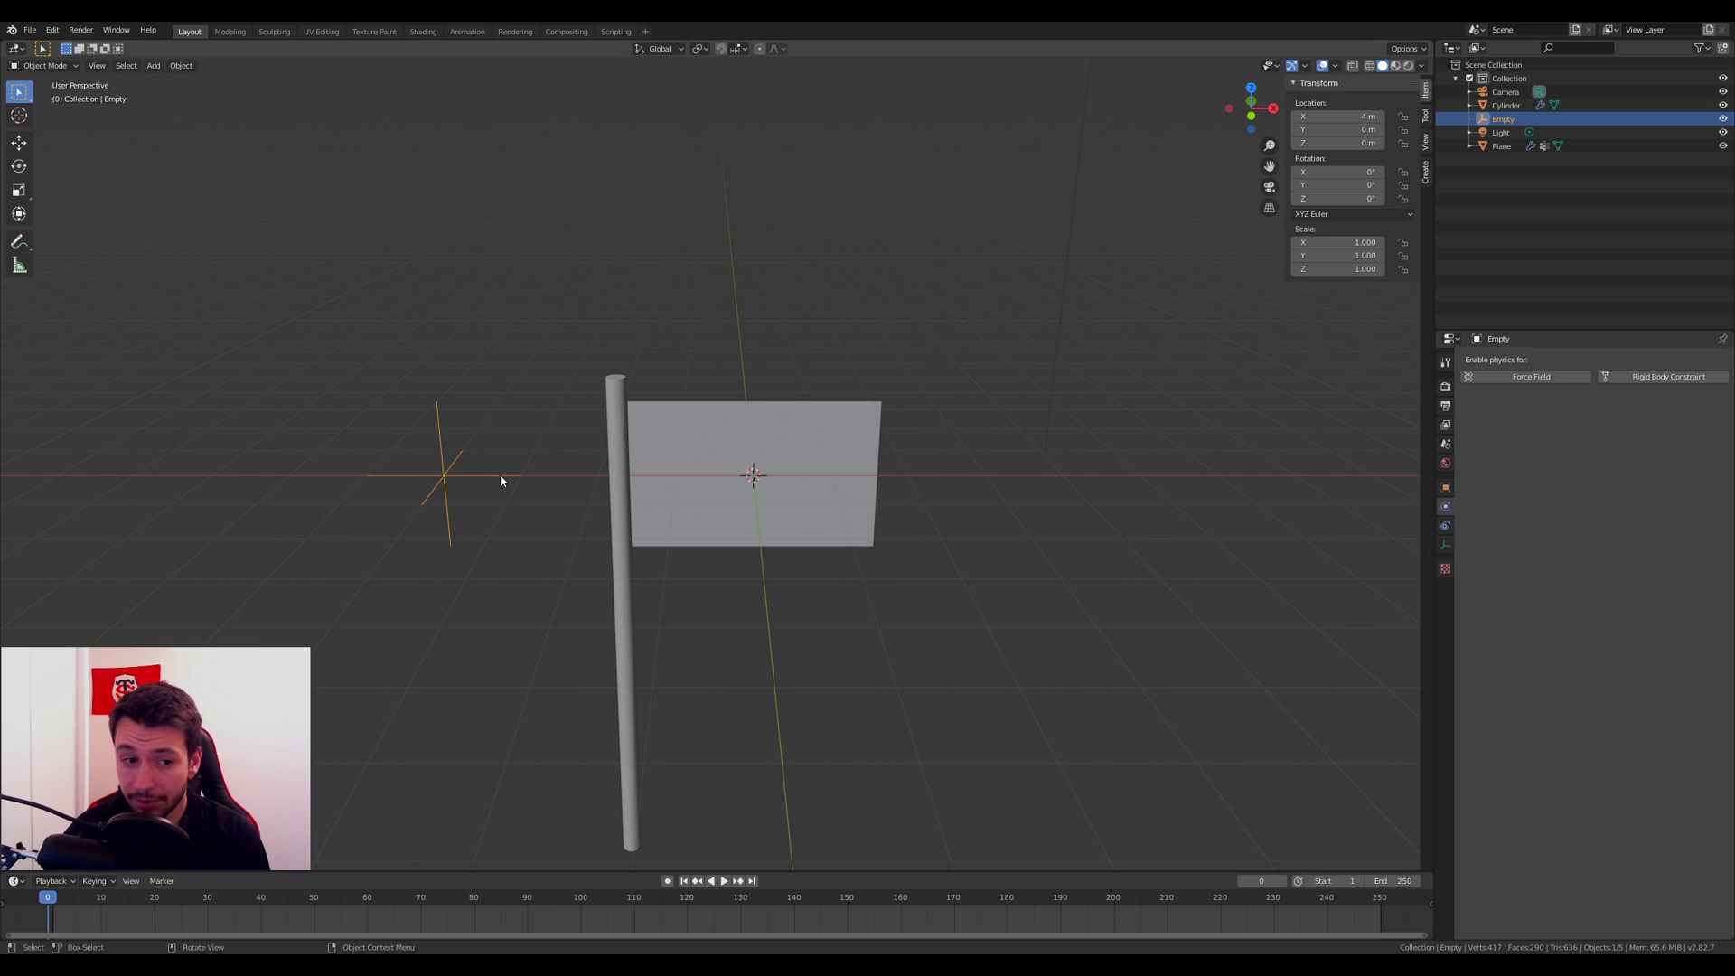
{"action": "left_click", "coordinate": [1535, 379]}
{"action": "left_click", "coordinate": [1697, 417]}
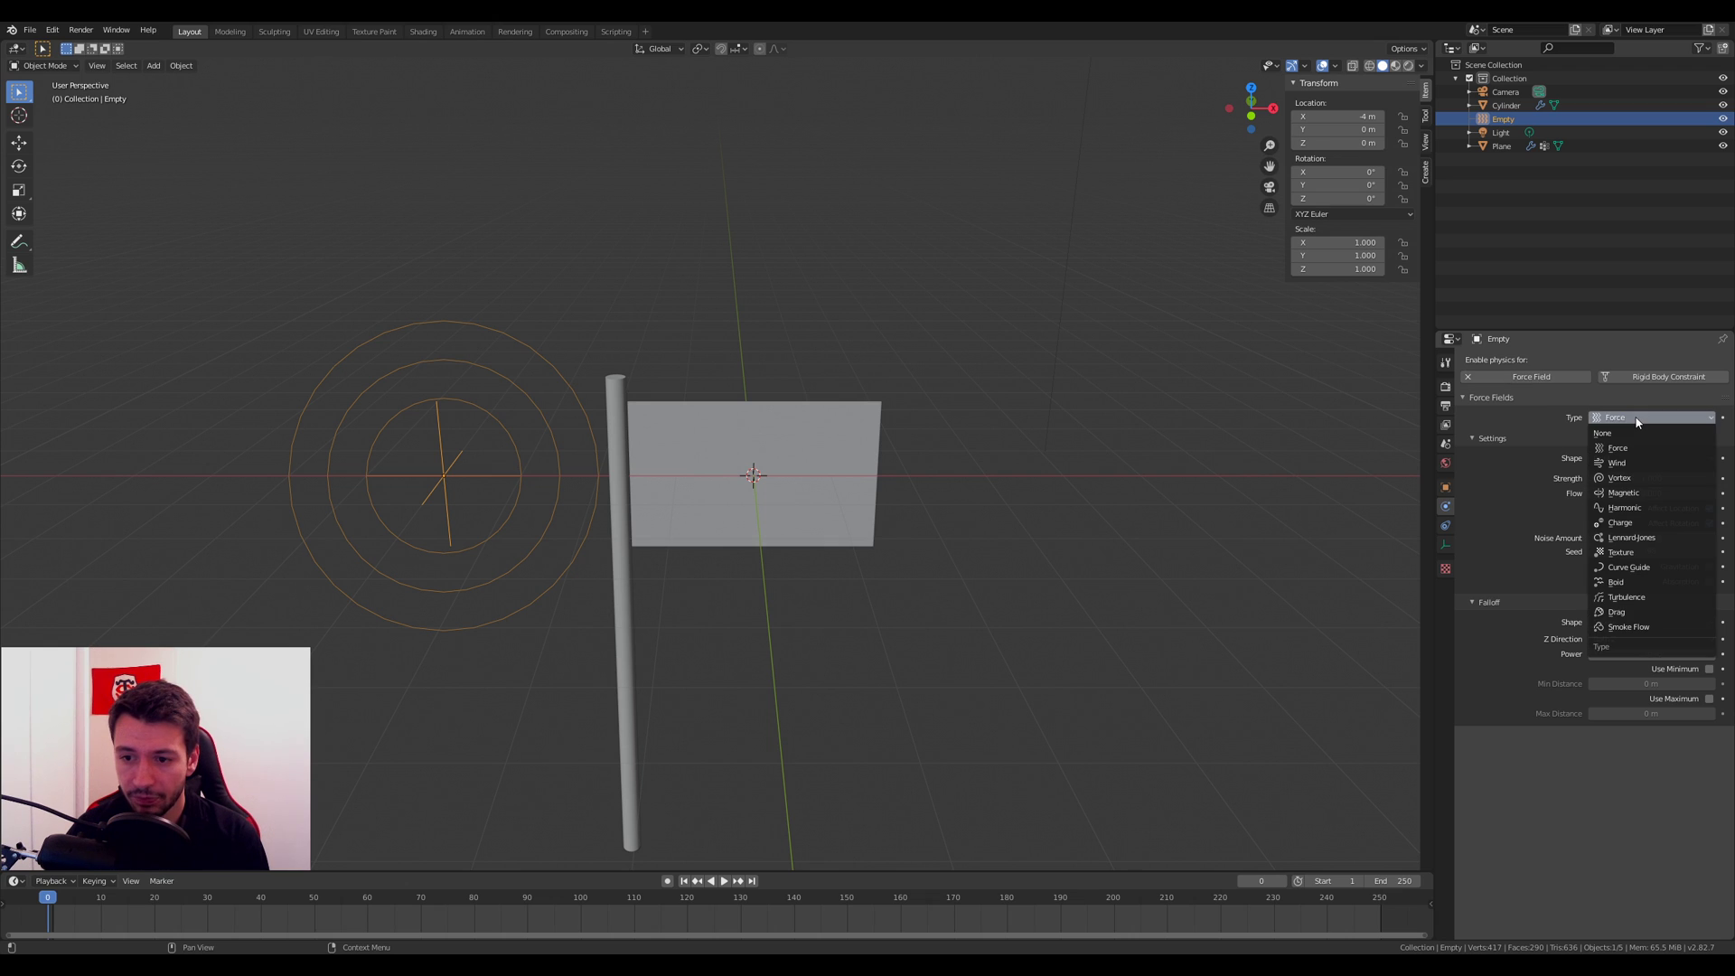
{"action": "left_click", "coordinate": [1617, 463]}
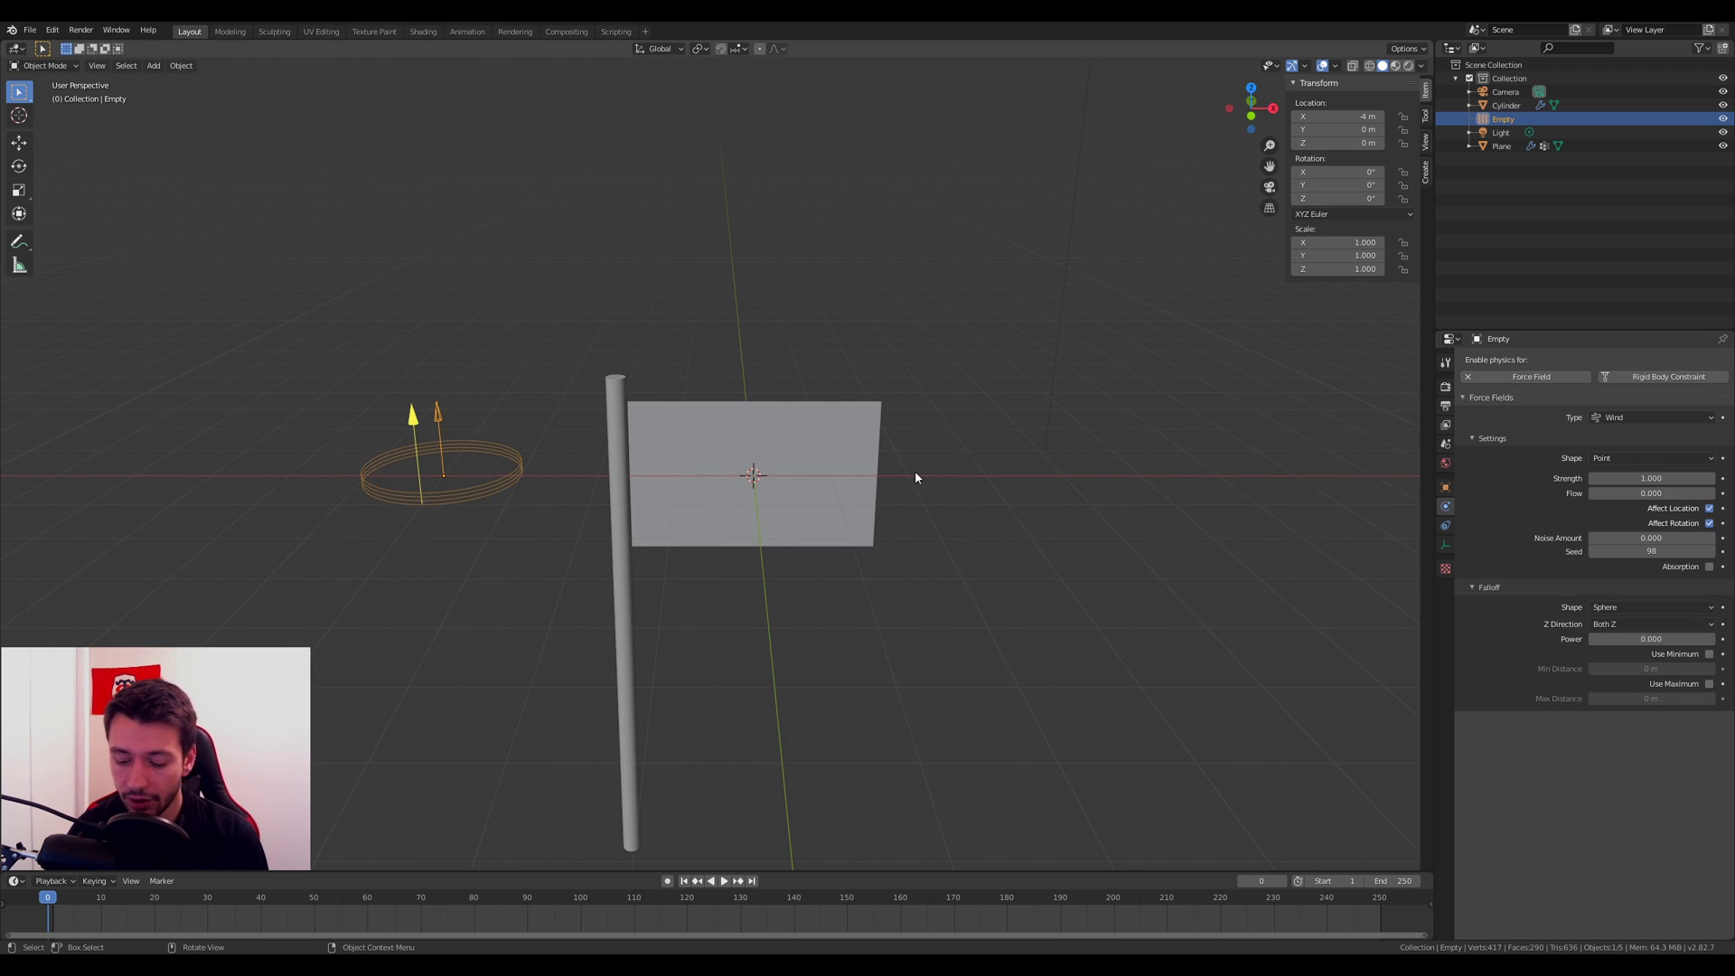
Step: Rotate the wind empty 90° about Y to point at the flag and set the wind strength to 5000
{"action": "key", "text": "KP_1"}
{"action": "key", "text": "r"}
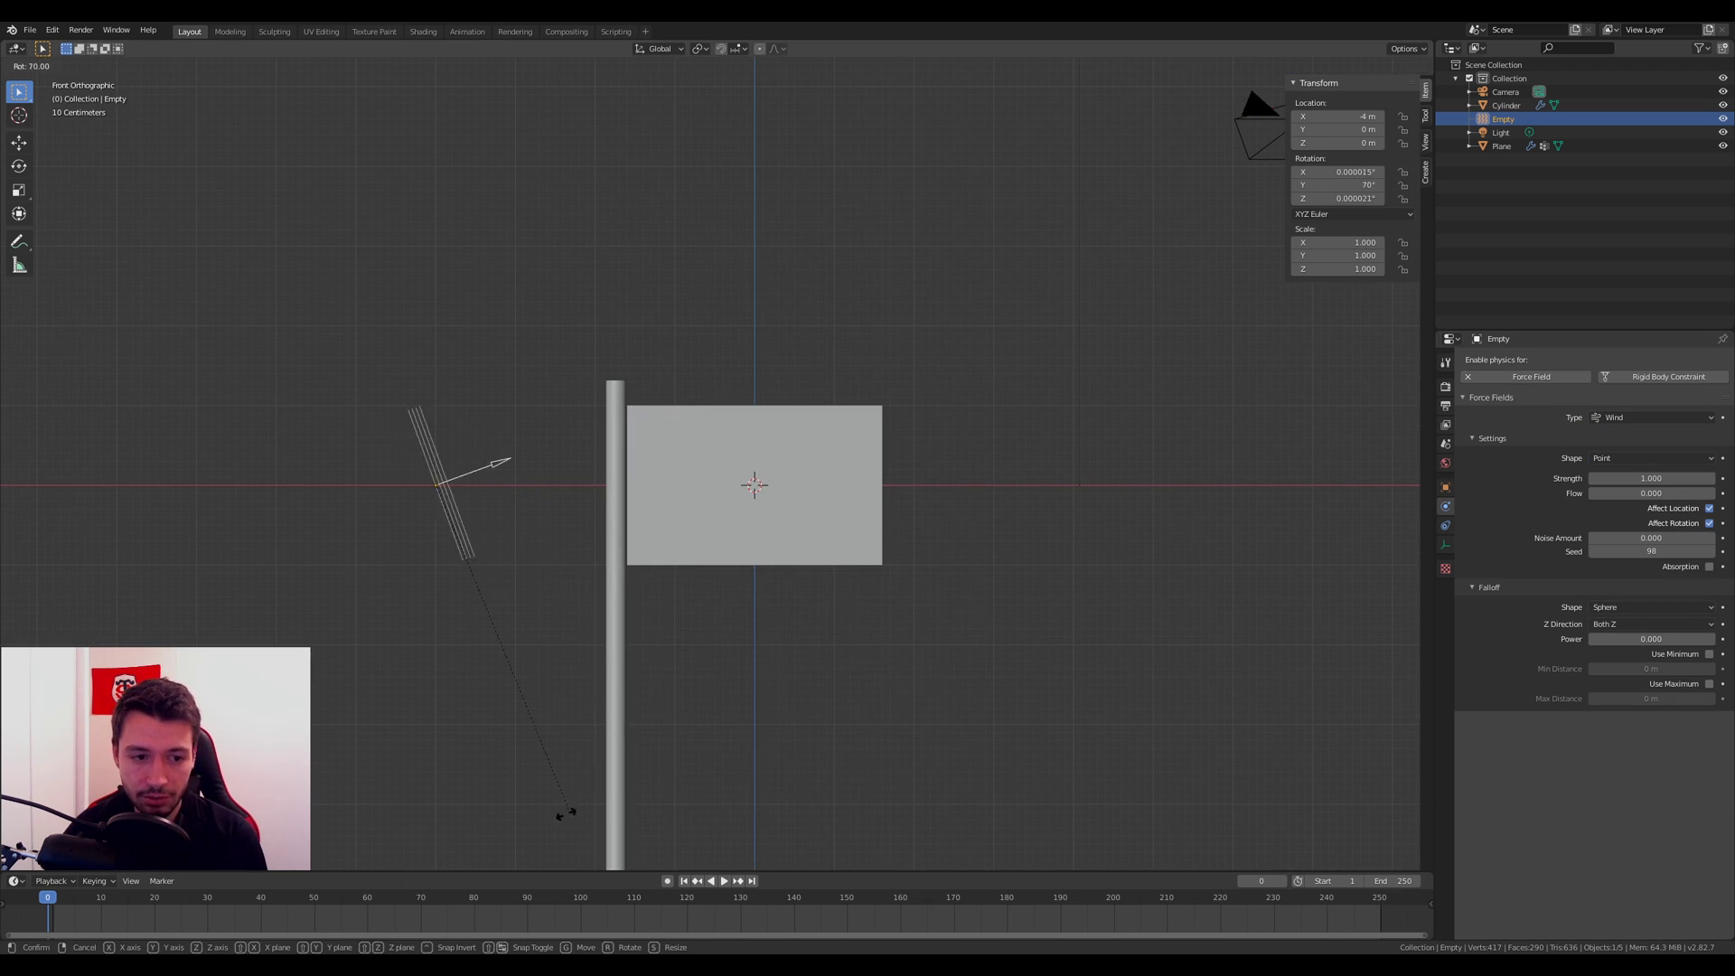
{"action": "left_click", "coordinate": [452, 827]}
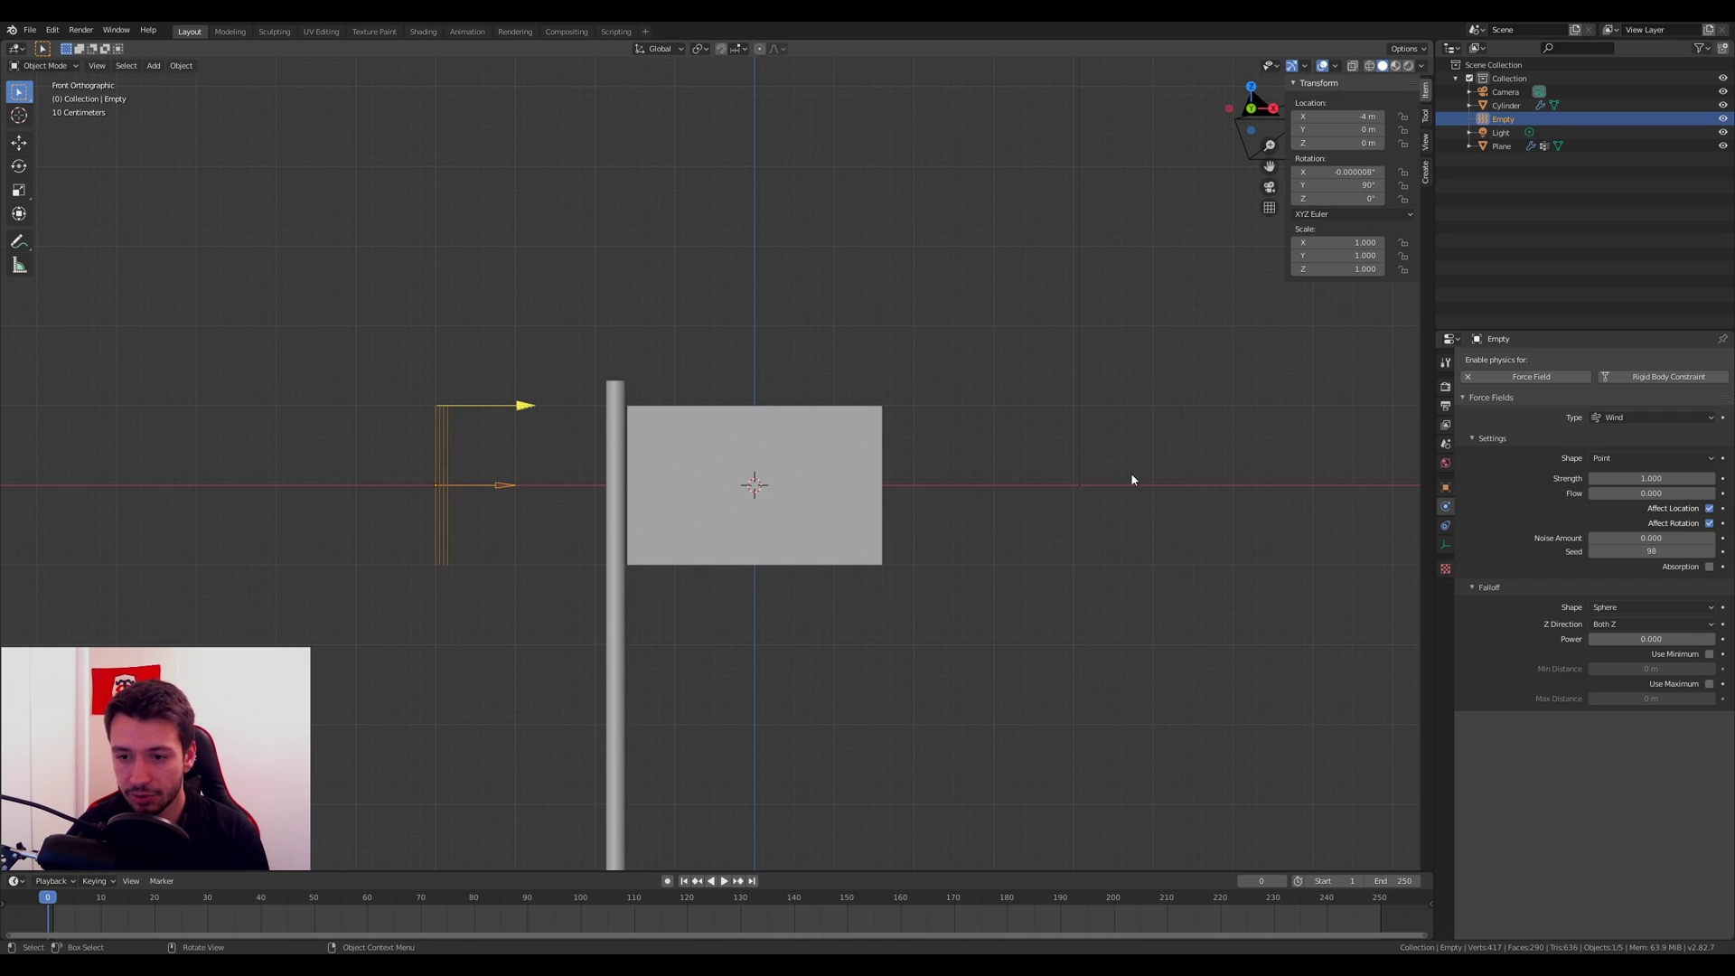
{"action": "left_click", "coordinate": [1650, 479]}
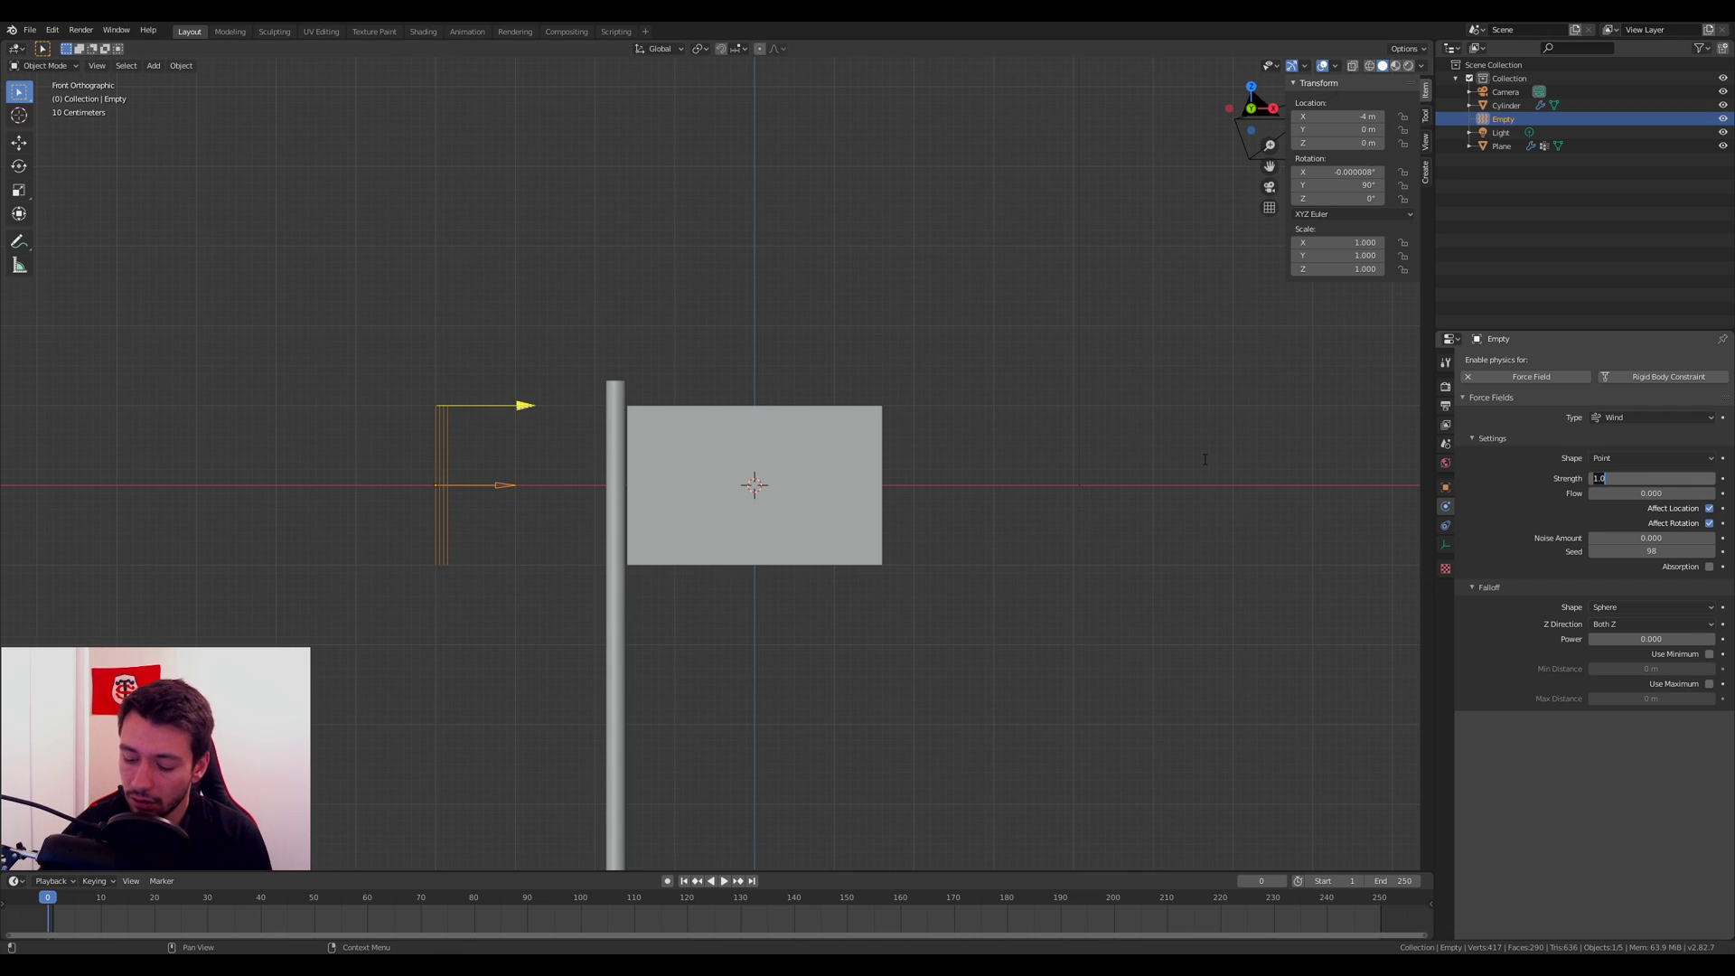
{"action": "type", "text": "5000"}
{"action": "key", "text": "Return"}
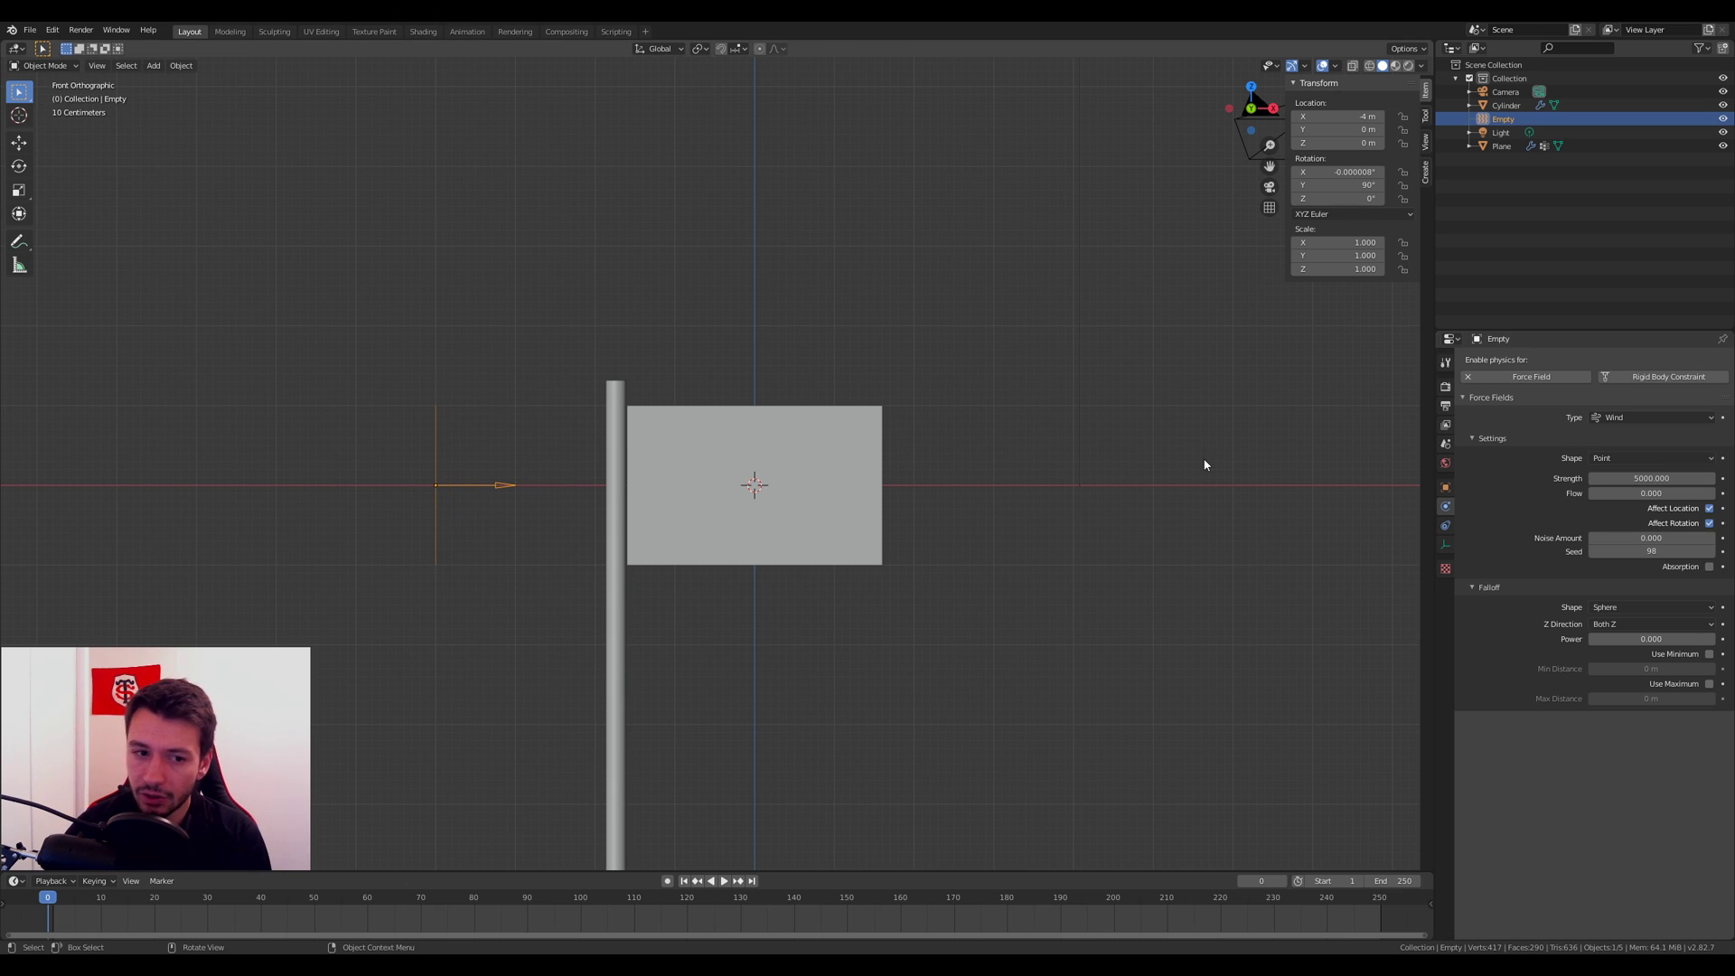
Step: Review the flag plane's cloth settings and play the simulation with the wind acting on it
{"action": "left_click", "coordinate": [848, 465]}
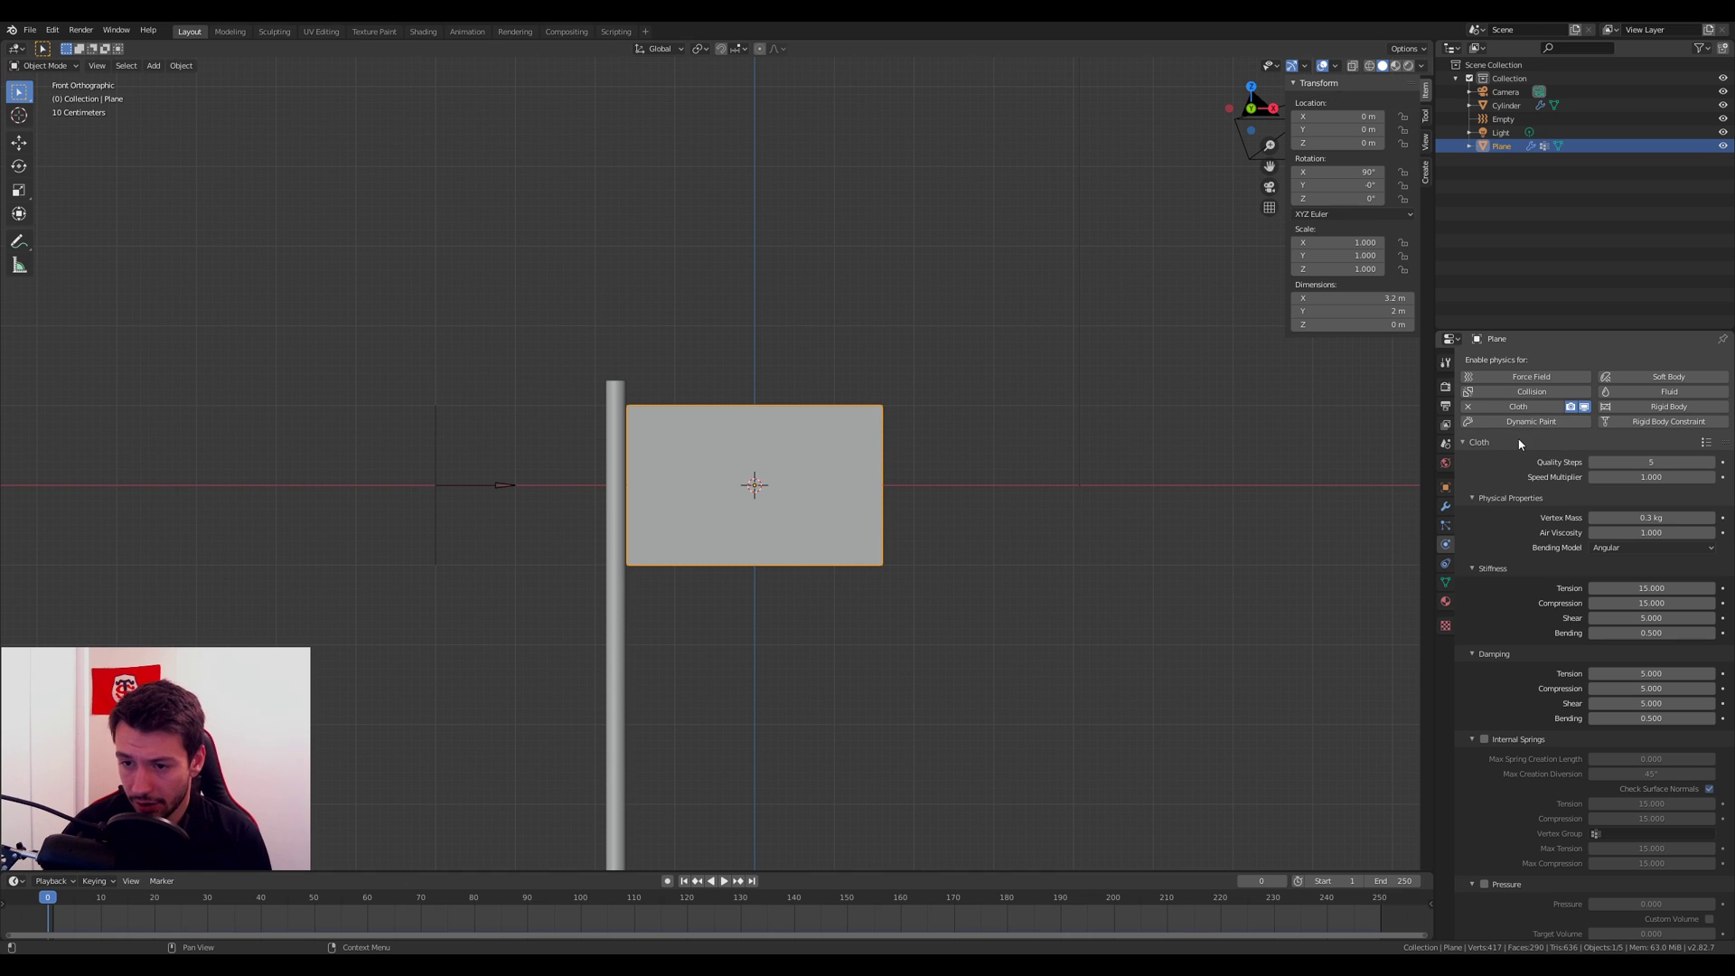
{"action": "scroll", "coordinate": [1536, 821], "scroll_direction": "down", "scroll_amount": 6}
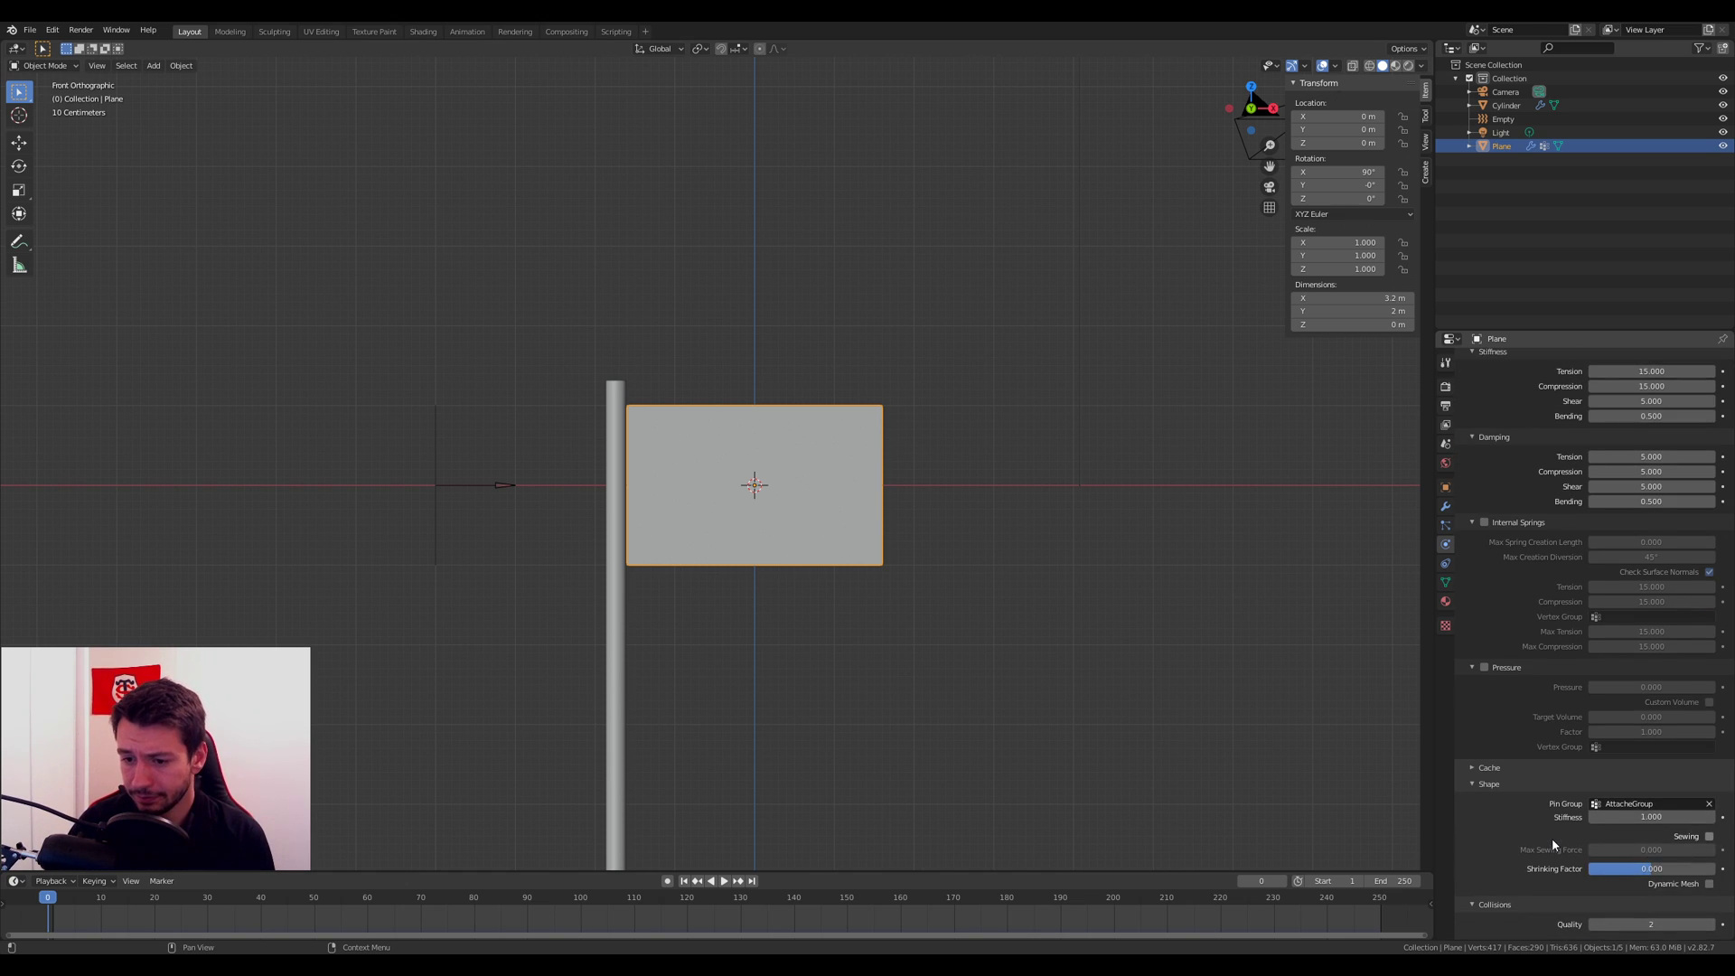
{"action": "scroll", "coordinate": [1552, 837], "scroll_direction": "up", "scroll_amount": 6}
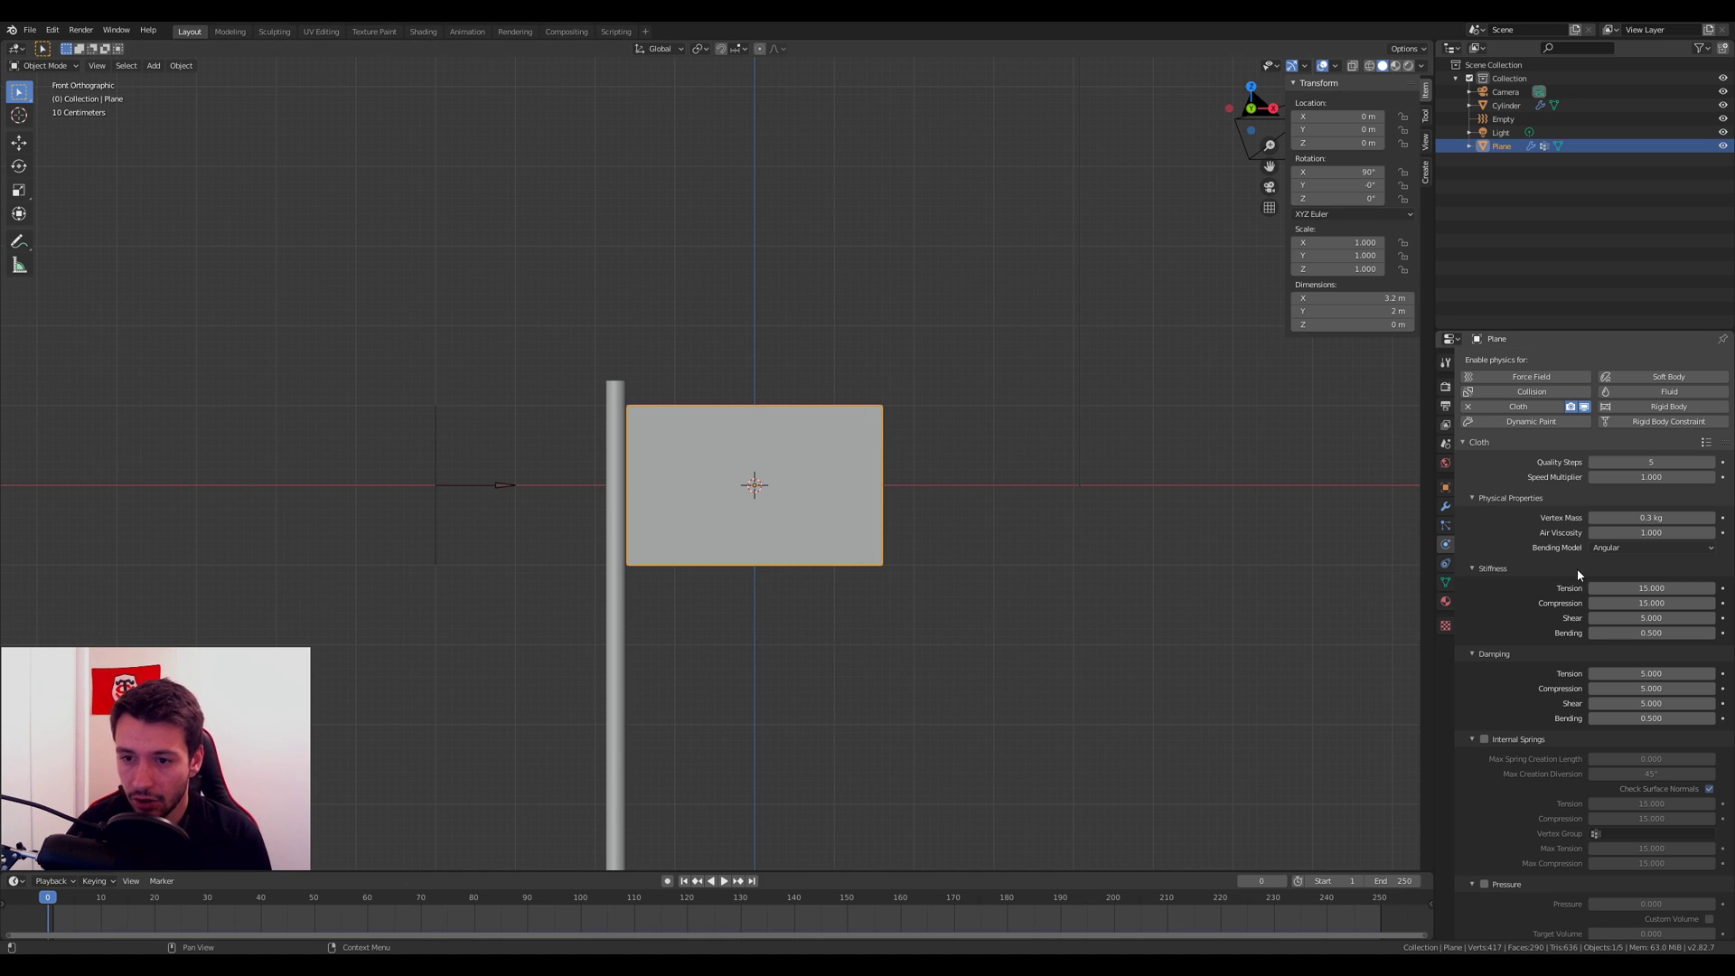
{"action": "key", "text": "space"}
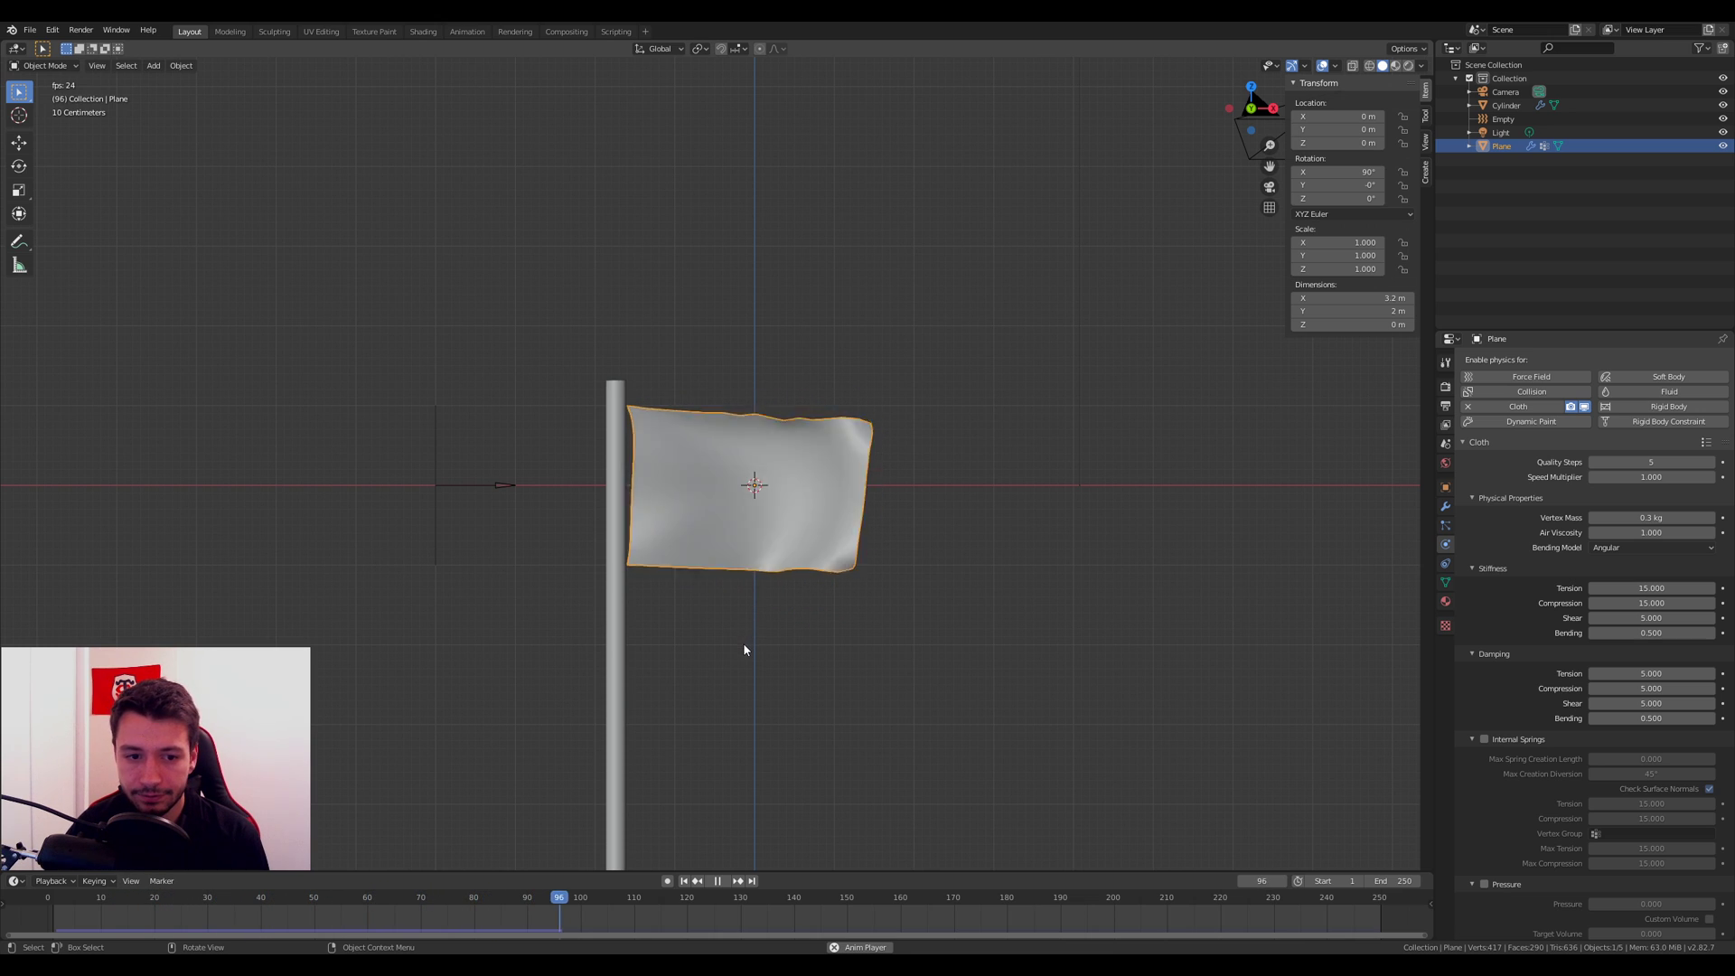
{"action": "key", "text": "space"}
Step: Set the wind strength to 4000 and replay the flag simulation from frame 1
{"action": "left_click", "coordinate": [436, 495]}
{"action": "left_click", "coordinate": [1650, 477]}
{"action": "type", "text": "4000"}
{"action": "key", "text": "Return"}
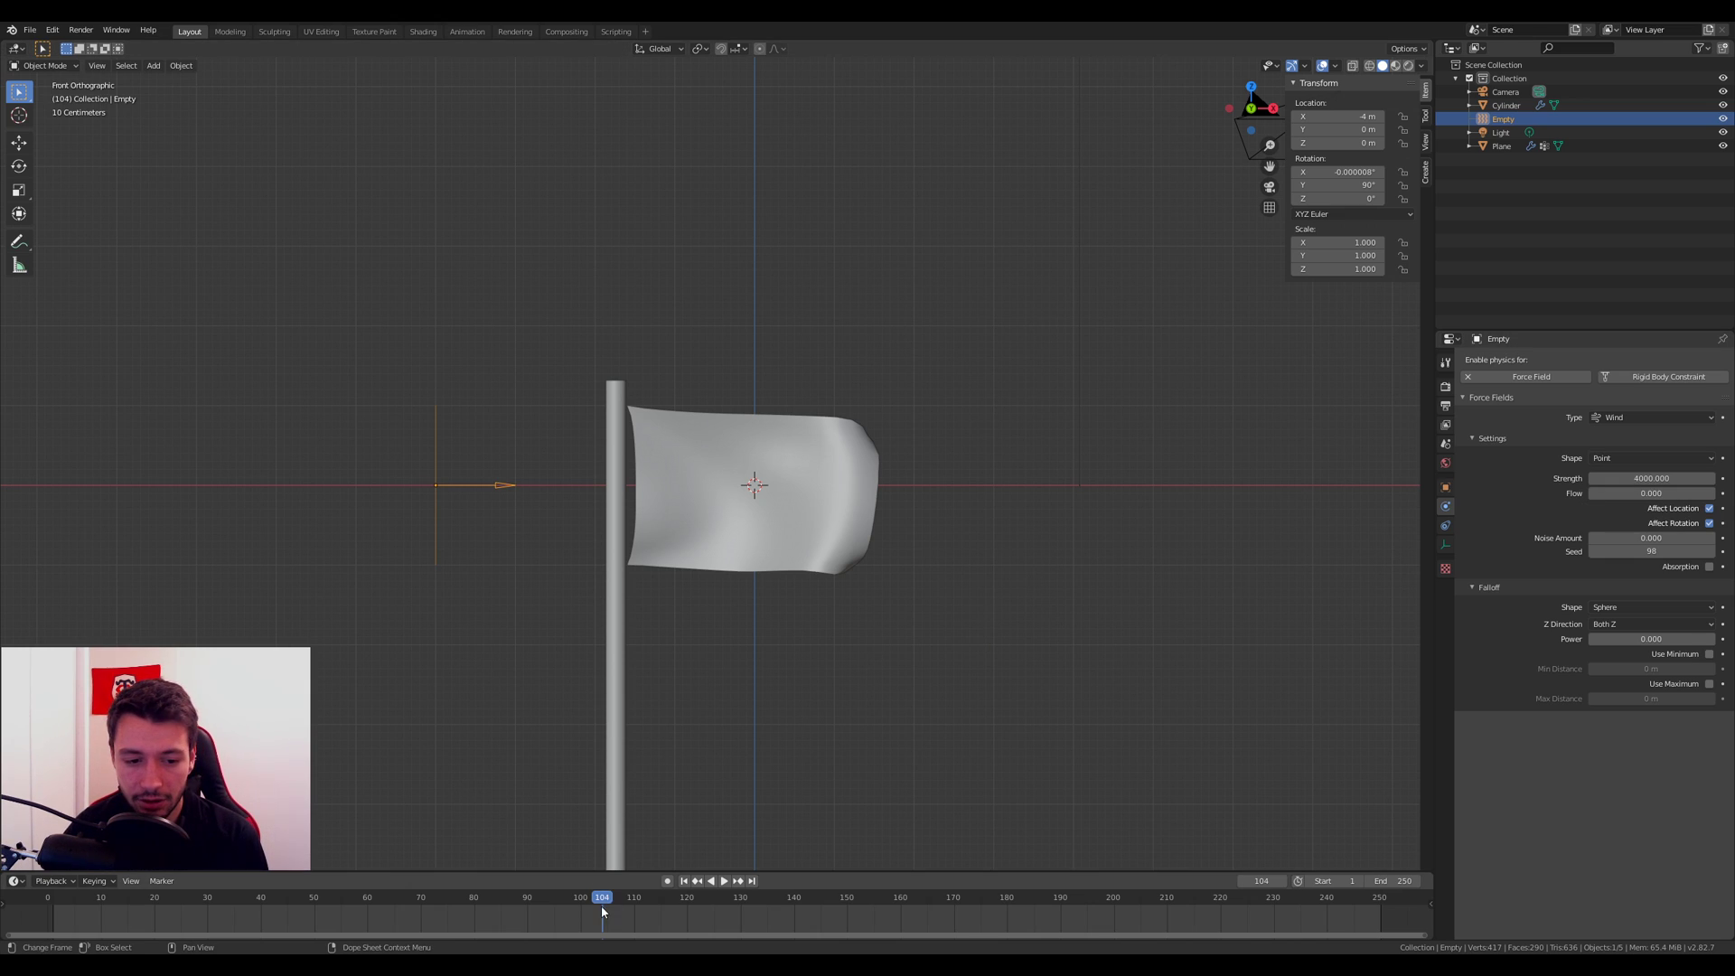
{"action": "left_click_drag", "start_coordinate": [600, 905], "coordinate": [48, 905]}
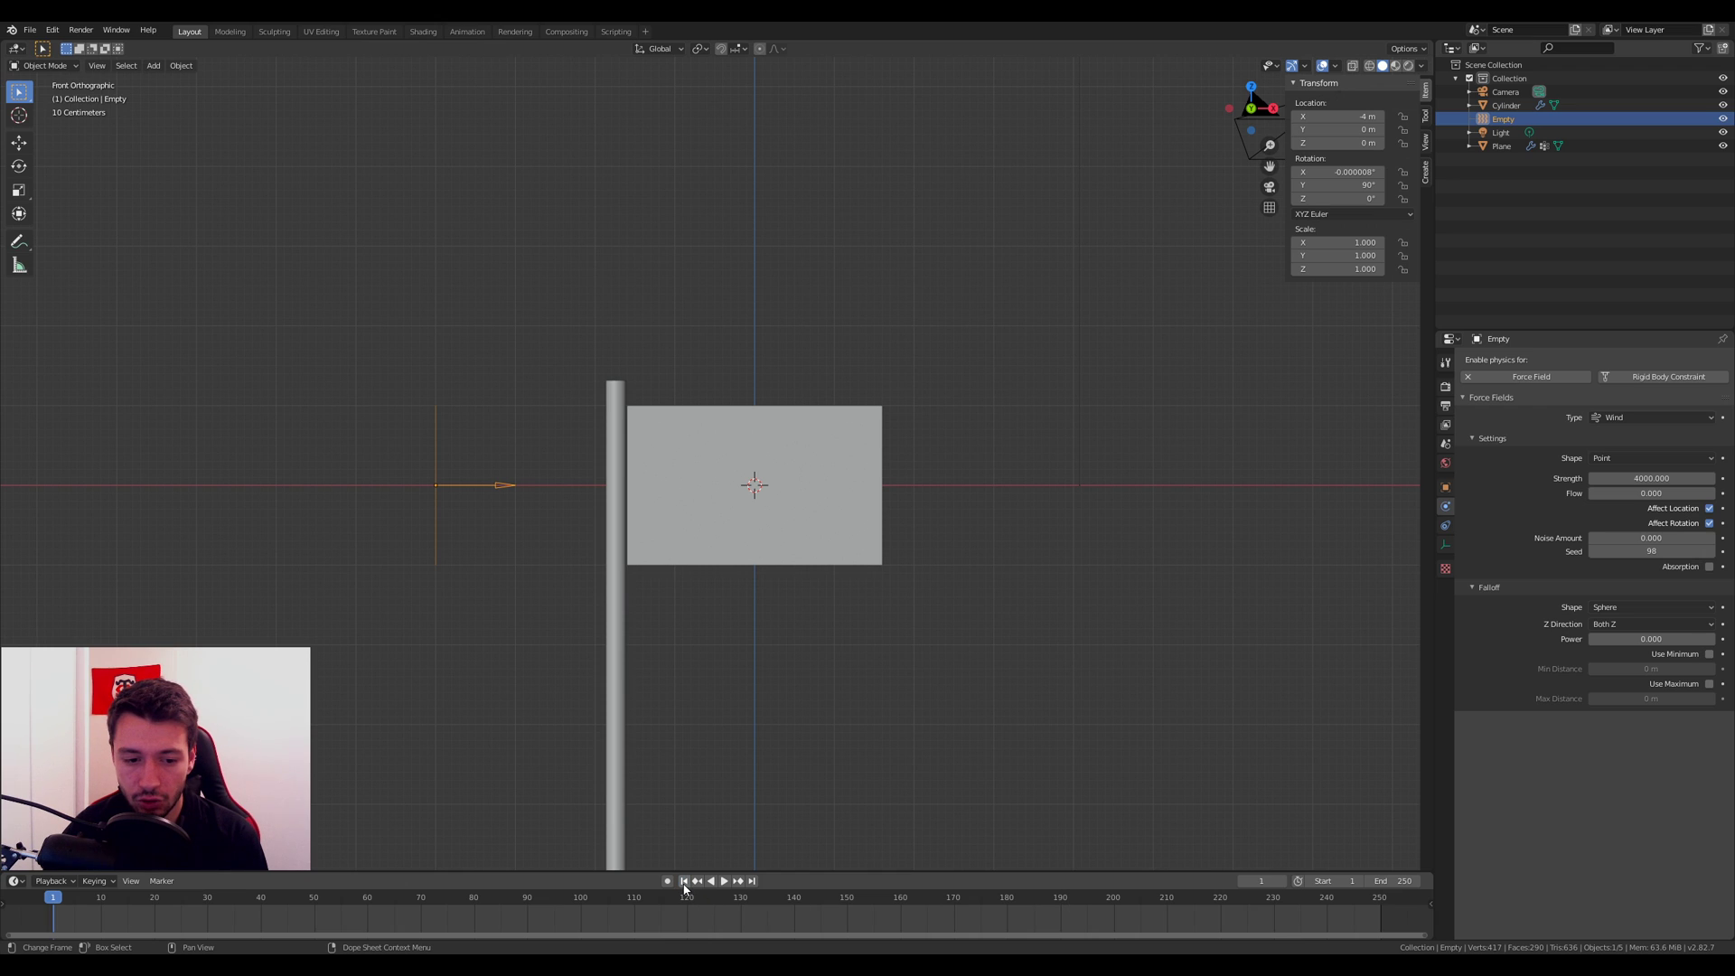
{"action": "left_click", "coordinate": [723, 881]}
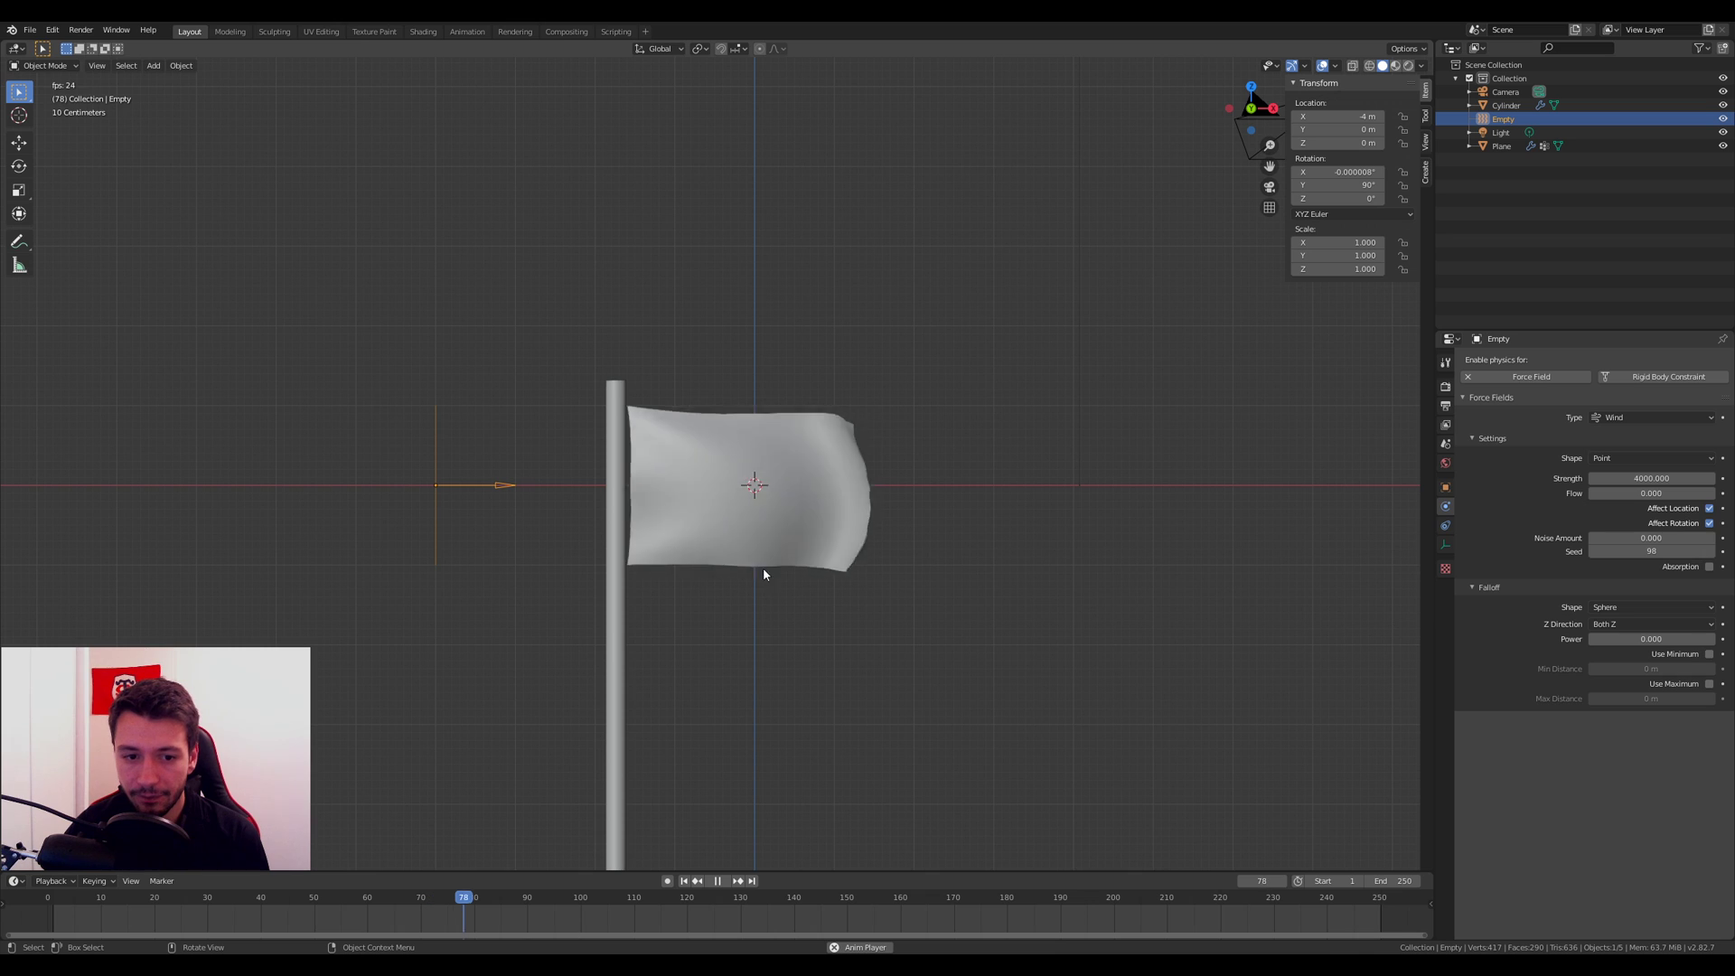
{"action": "key", "text": "space"}
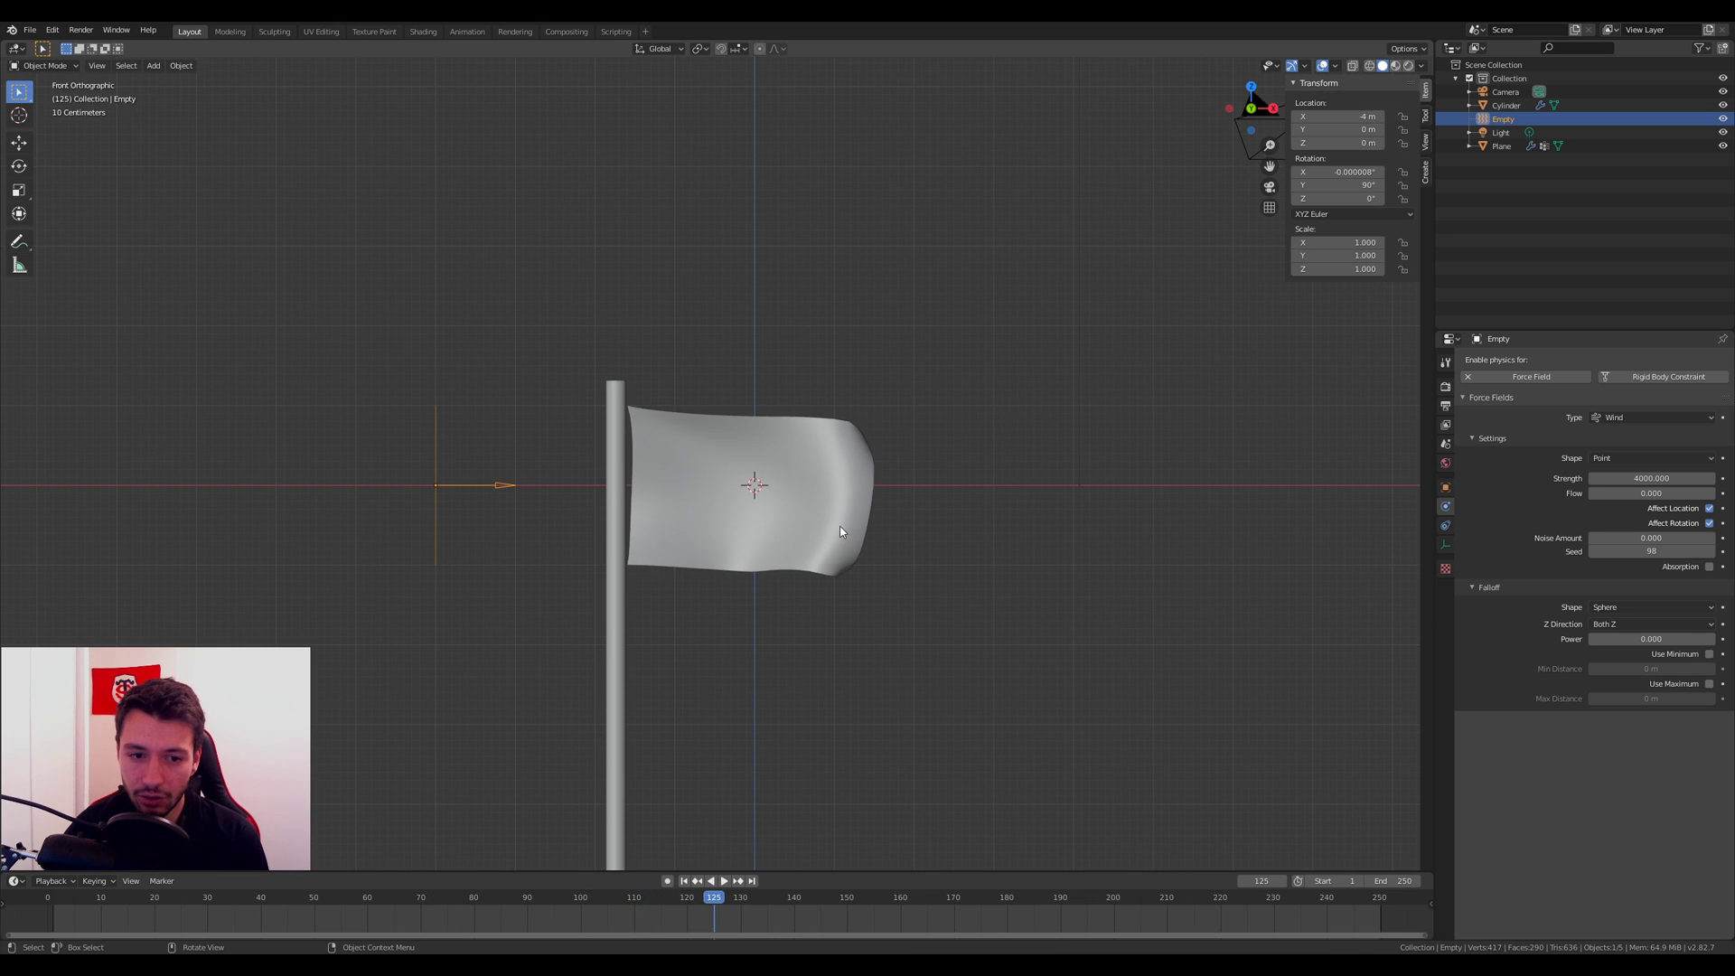
Step: Use an environment texture as the world background colour and load lakeside_8k.hdr from the Stream_Blender folder
{"action": "scroll", "coordinate": [774, 547], "scroll_direction": "up", "scroll_amount": 3}
{"action": "scroll", "coordinate": [774, 553], "scroll_direction": "down", "scroll_amount": 1}
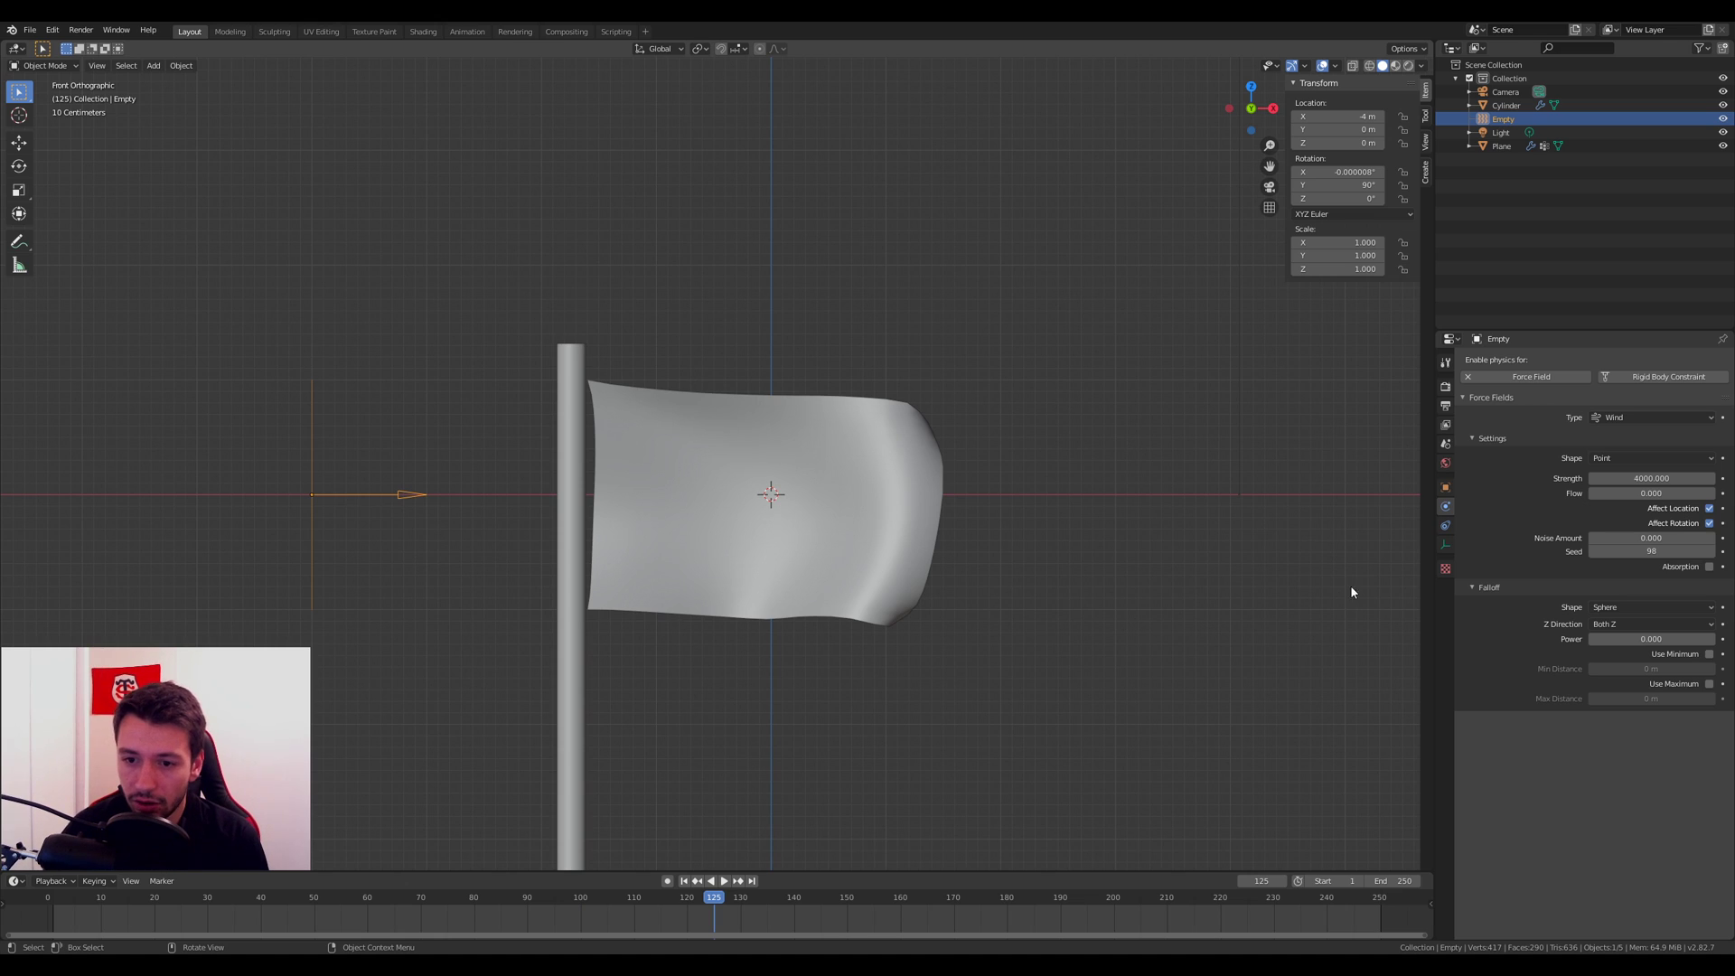
{"action": "left_click", "coordinate": [1443, 463]}
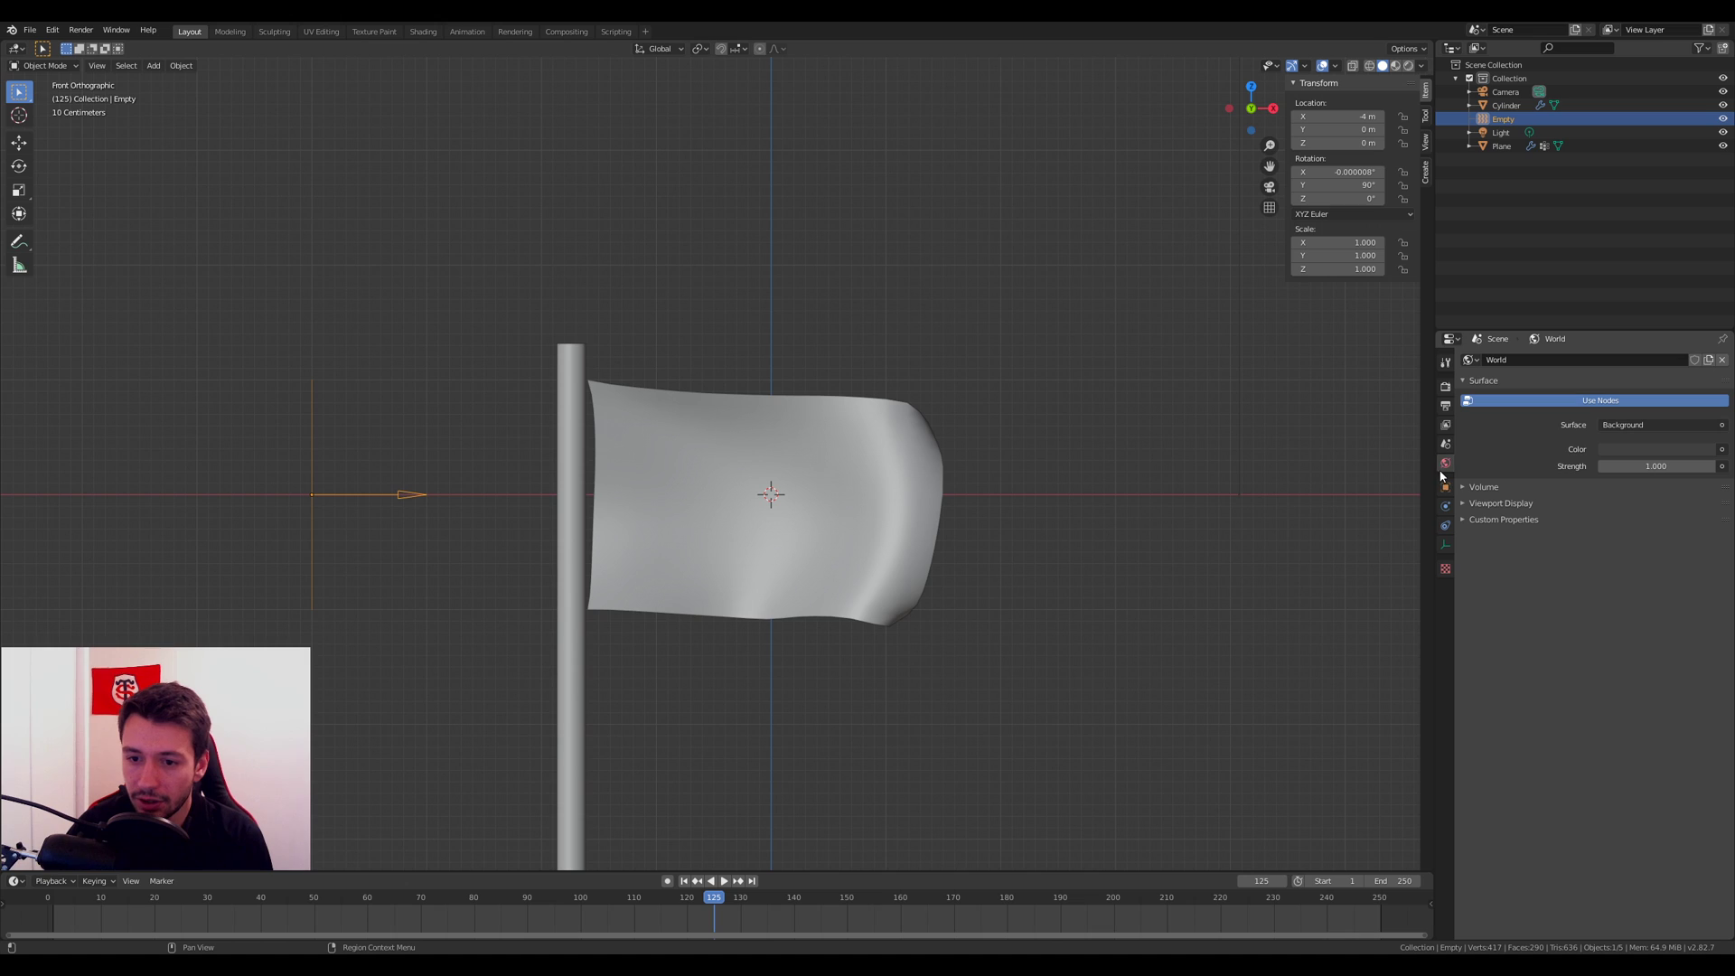
{"action": "left_click", "coordinate": [1719, 452]}
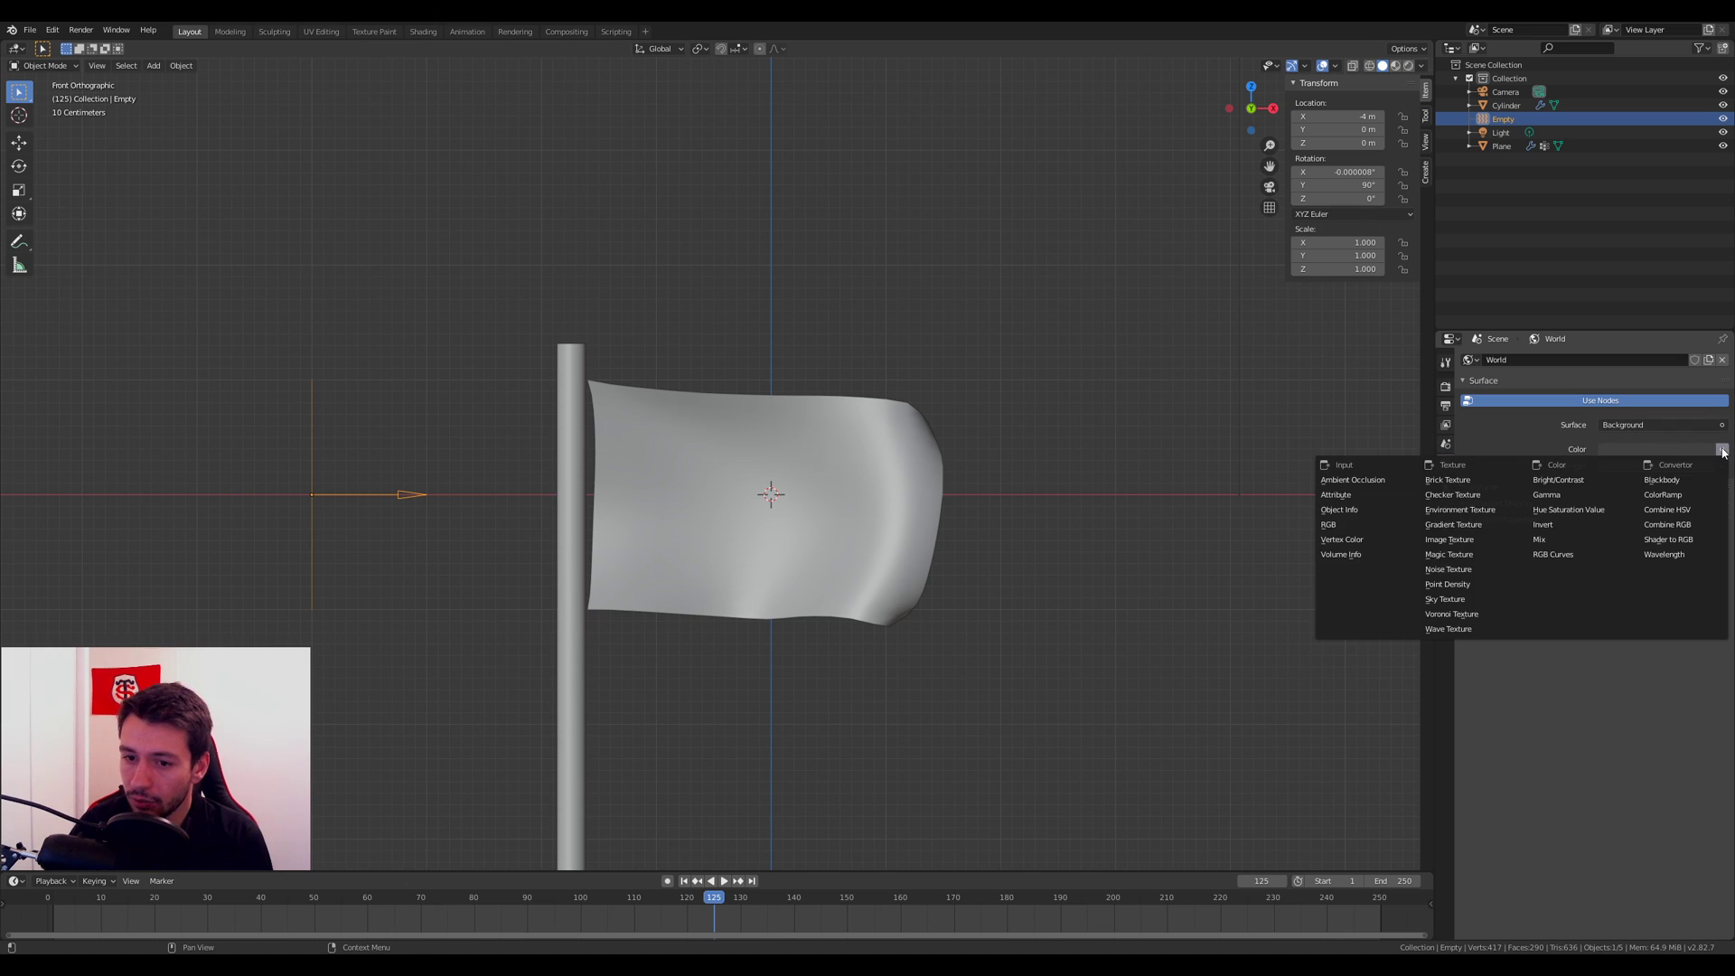
{"action": "left_click", "coordinate": [1478, 513]}
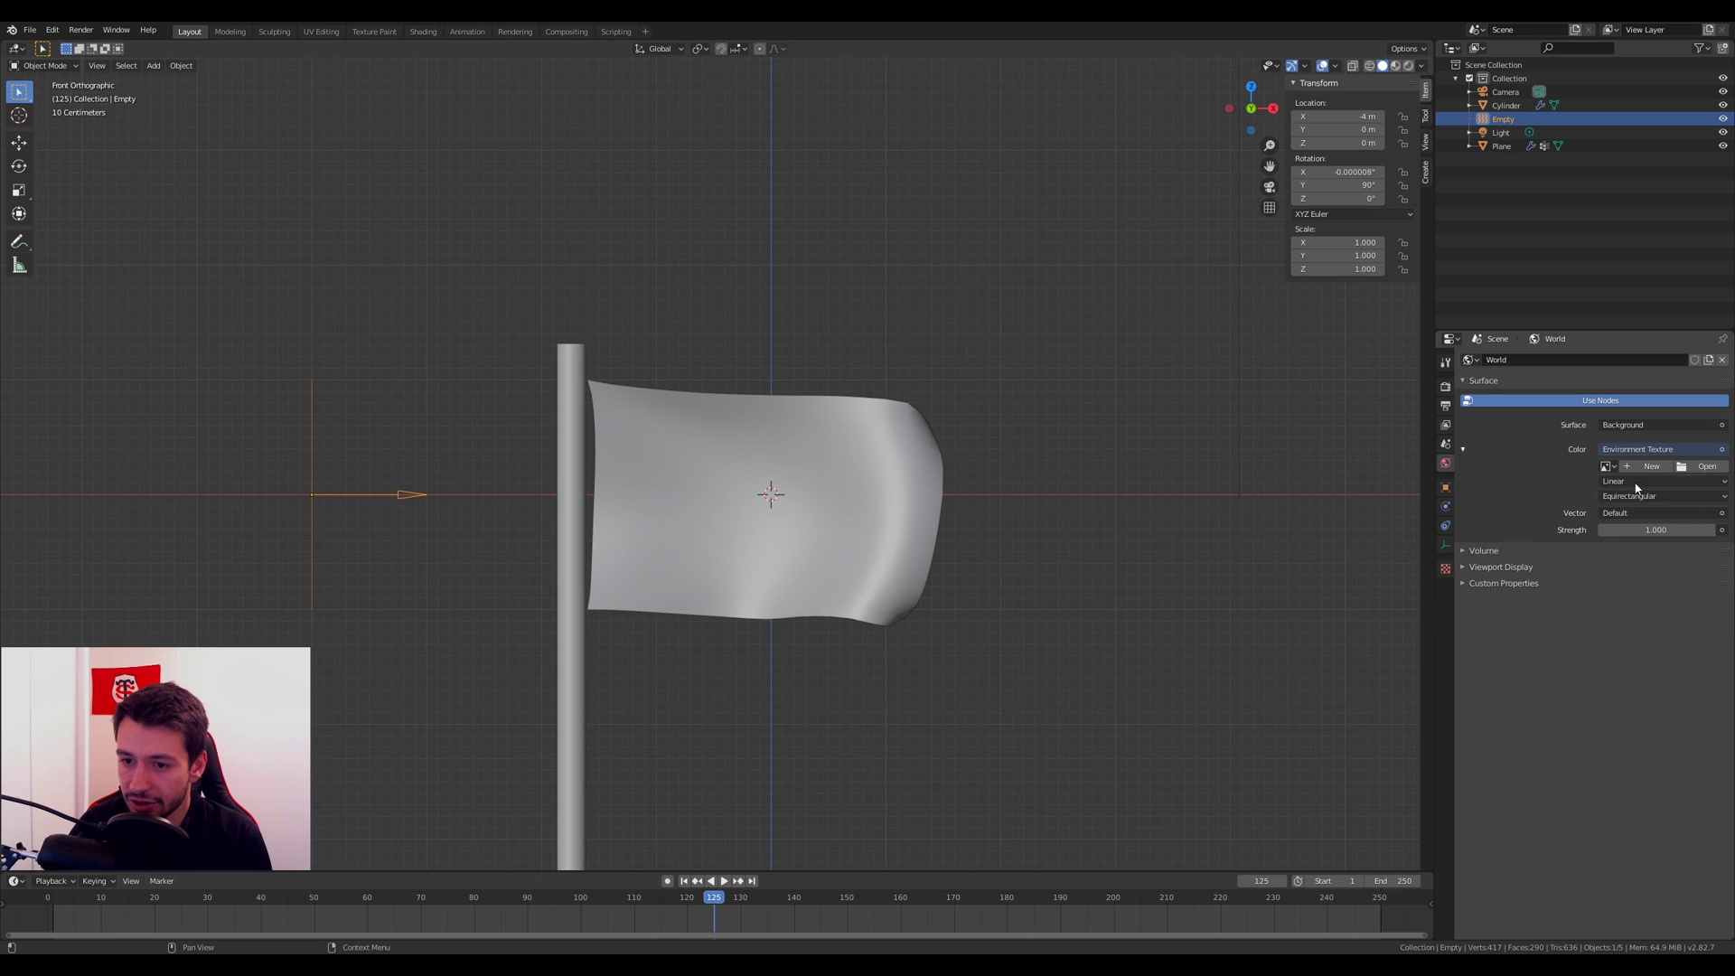
{"action": "left_click", "coordinate": [1704, 466]}
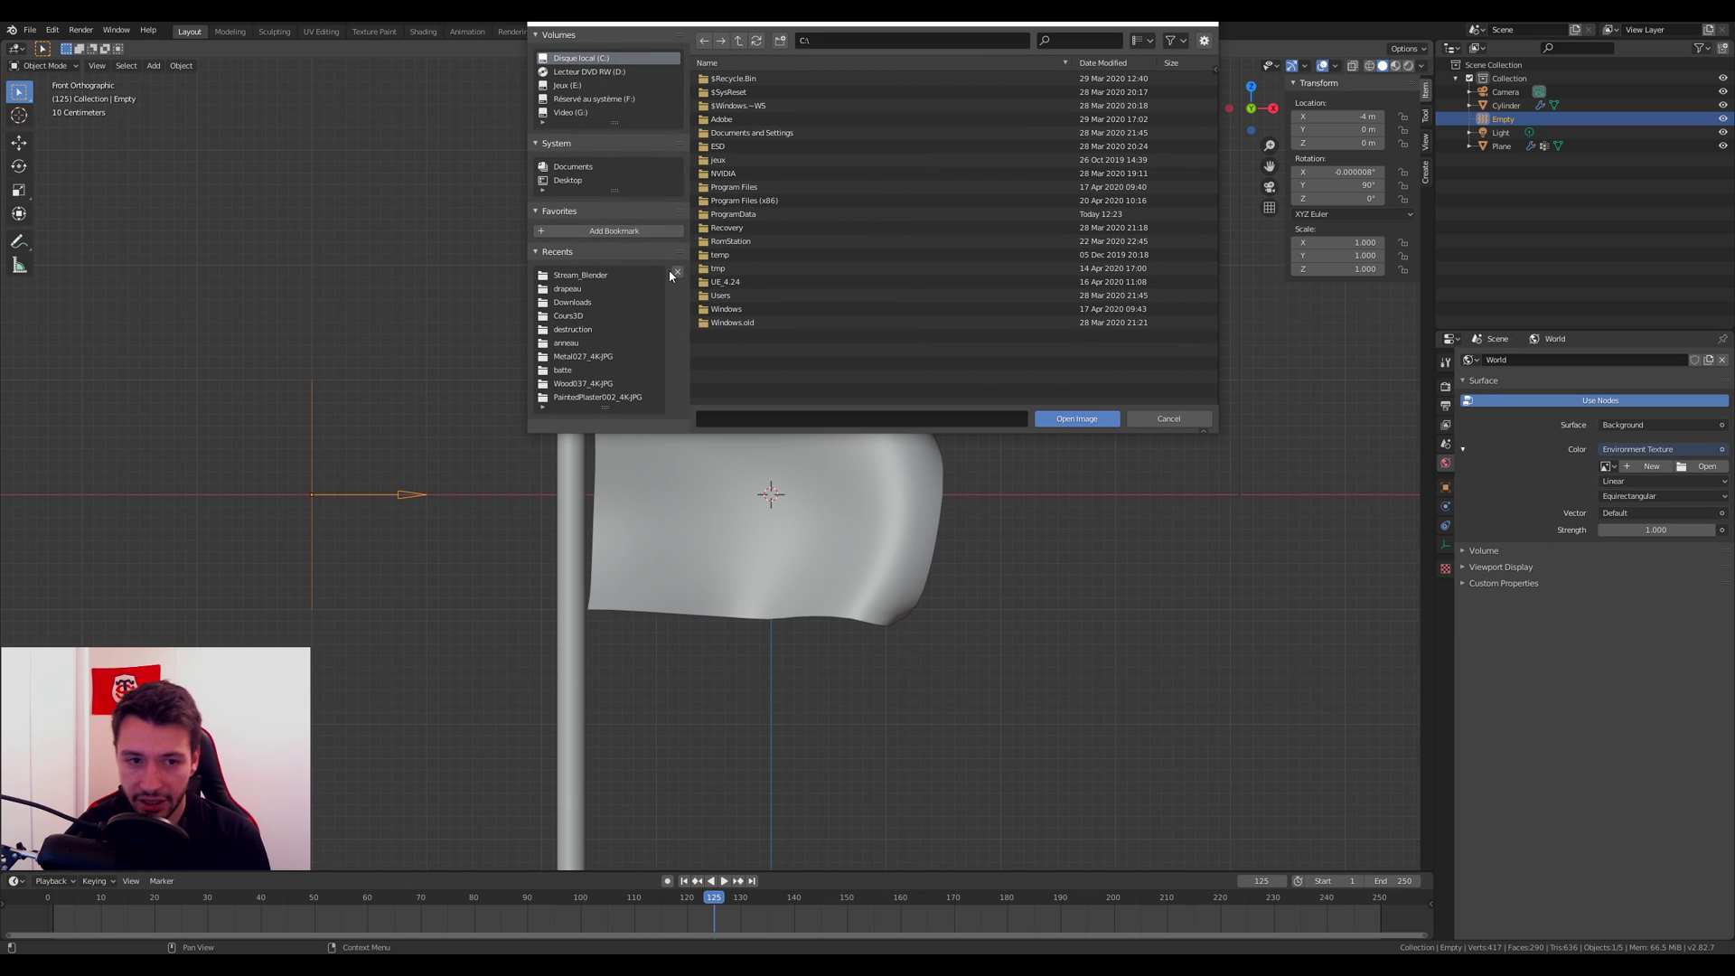
{"action": "left_click", "coordinate": [567, 276]}
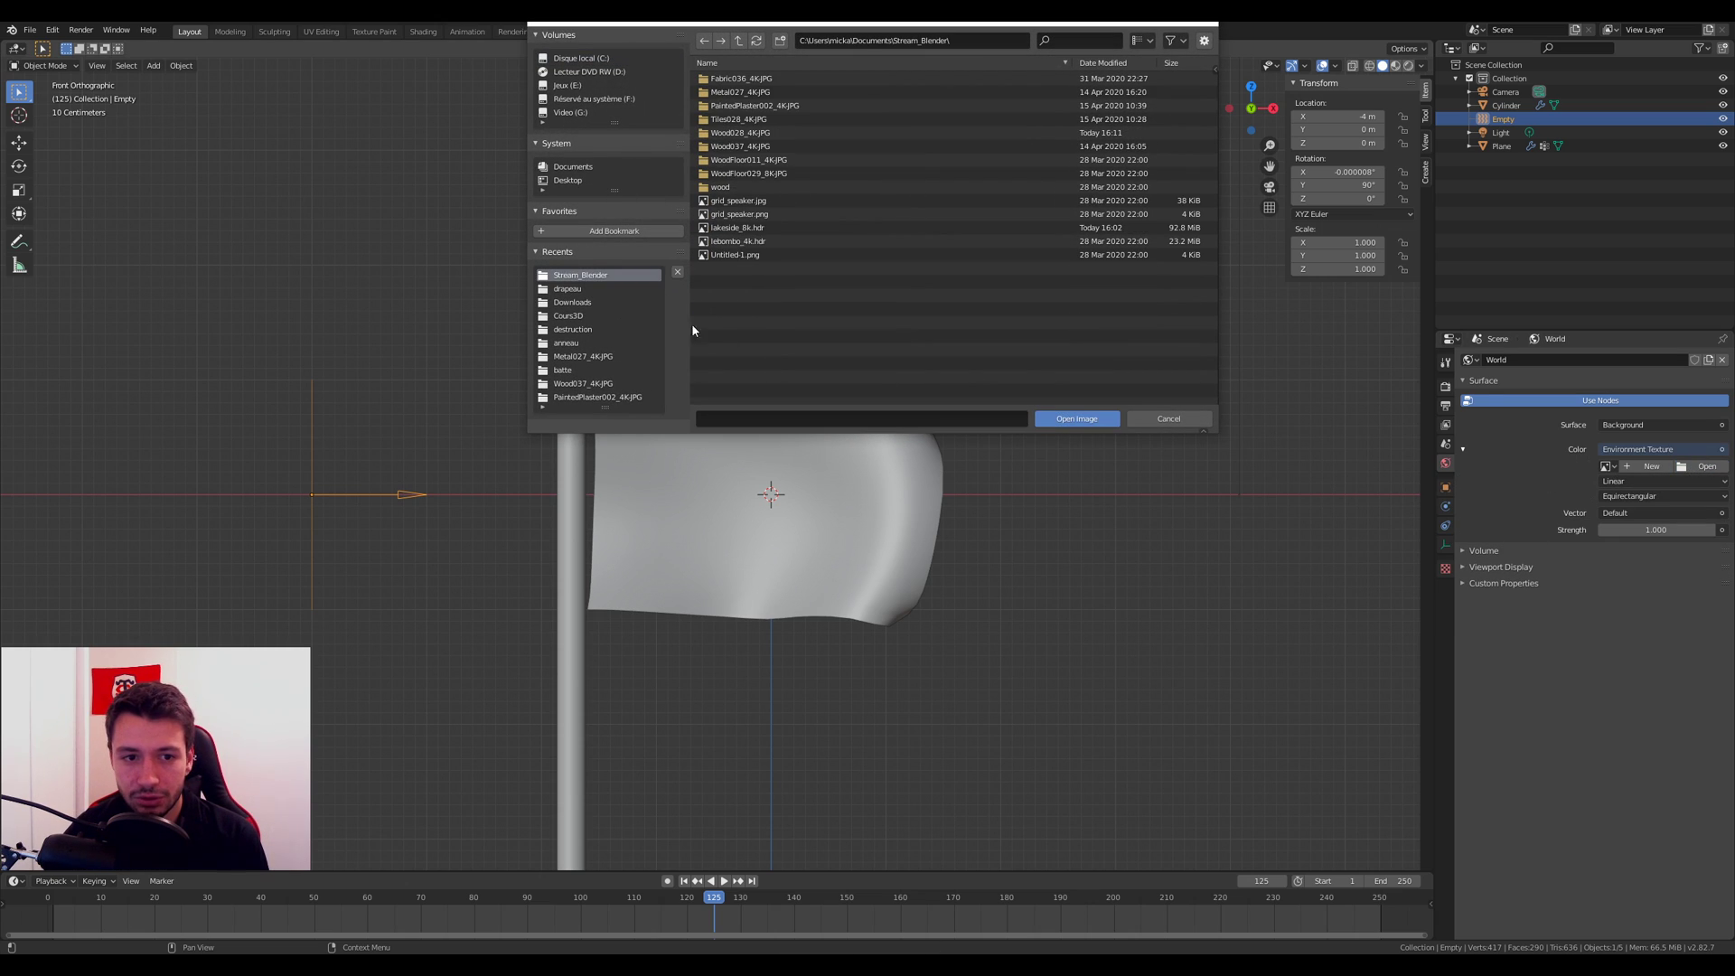
{"action": "double_click", "coordinate": [778, 227]}
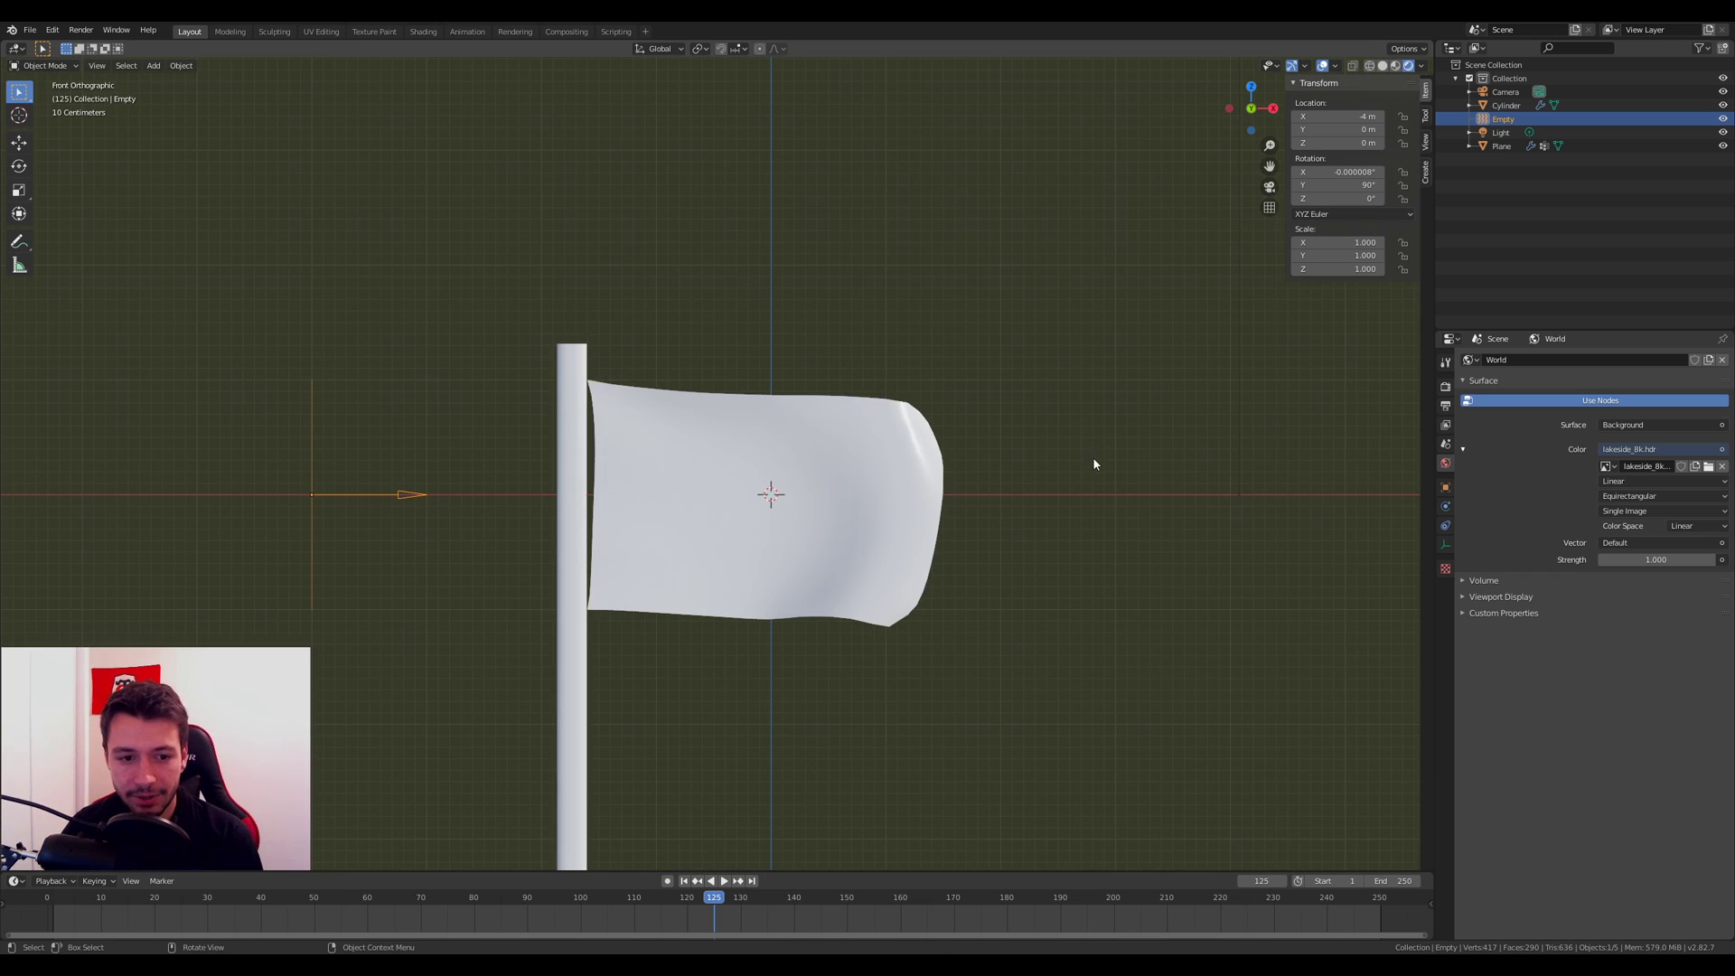
Step: Examine the flag against the environment background in a rendered perspective view and return to solid shading
{"action": "scroll", "coordinate": [1087, 461], "scroll_direction": "down", "scroll_amount": 4}
{"action": "key", "text": "KP_5"}
{"action": "scroll", "coordinate": [1084, 466], "scroll_direction": "down", "scroll_amount": 3}
{"action": "mouse_move", "coordinate": [1081, 468]}
{"action": "middle_mouse_down"}
{"action": "mouse_move", "coordinate": [620, 488]}
{"action": "mouse_move", "coordinate": [1066, 485]}
{"action": "middle_mouse_up"}
{"action": "scroll", "coordinate": [1019, 486], "scroll_direction": "up", "scroll_amount": 6}
{"action": "scroll", "coordinate": [1039, 434], "scroll_direction": "down", "scroll_amount": 4}
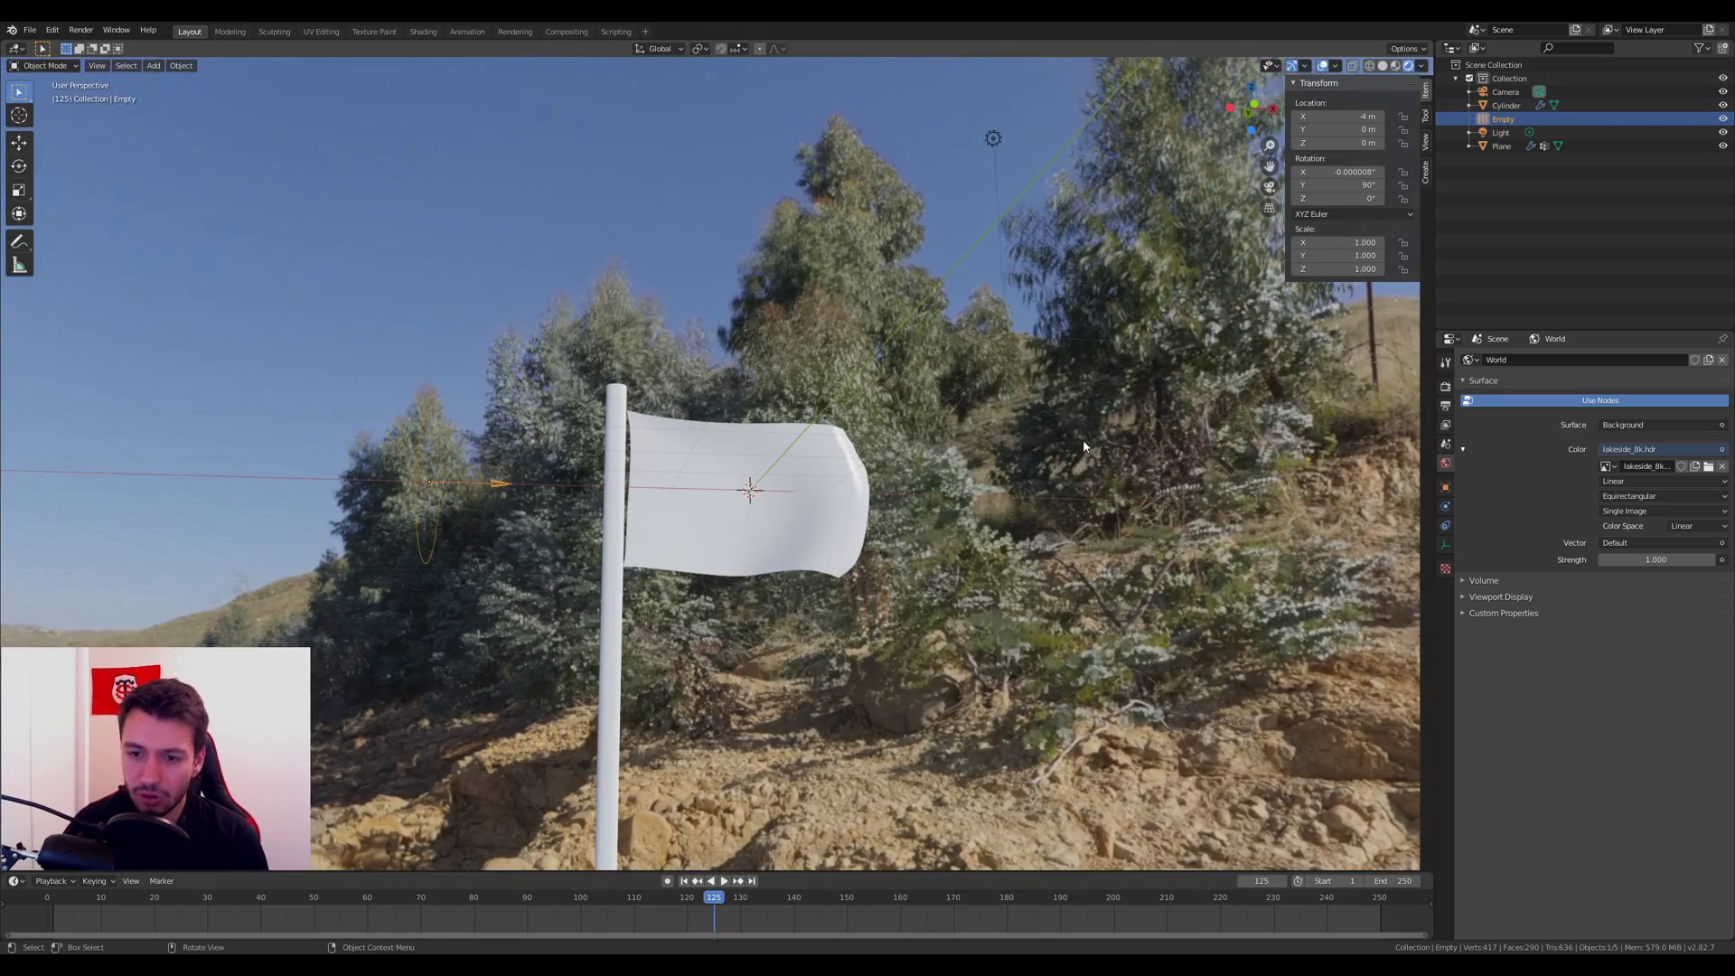
{"action": "left_click", "coordinate": [1382, 66]}
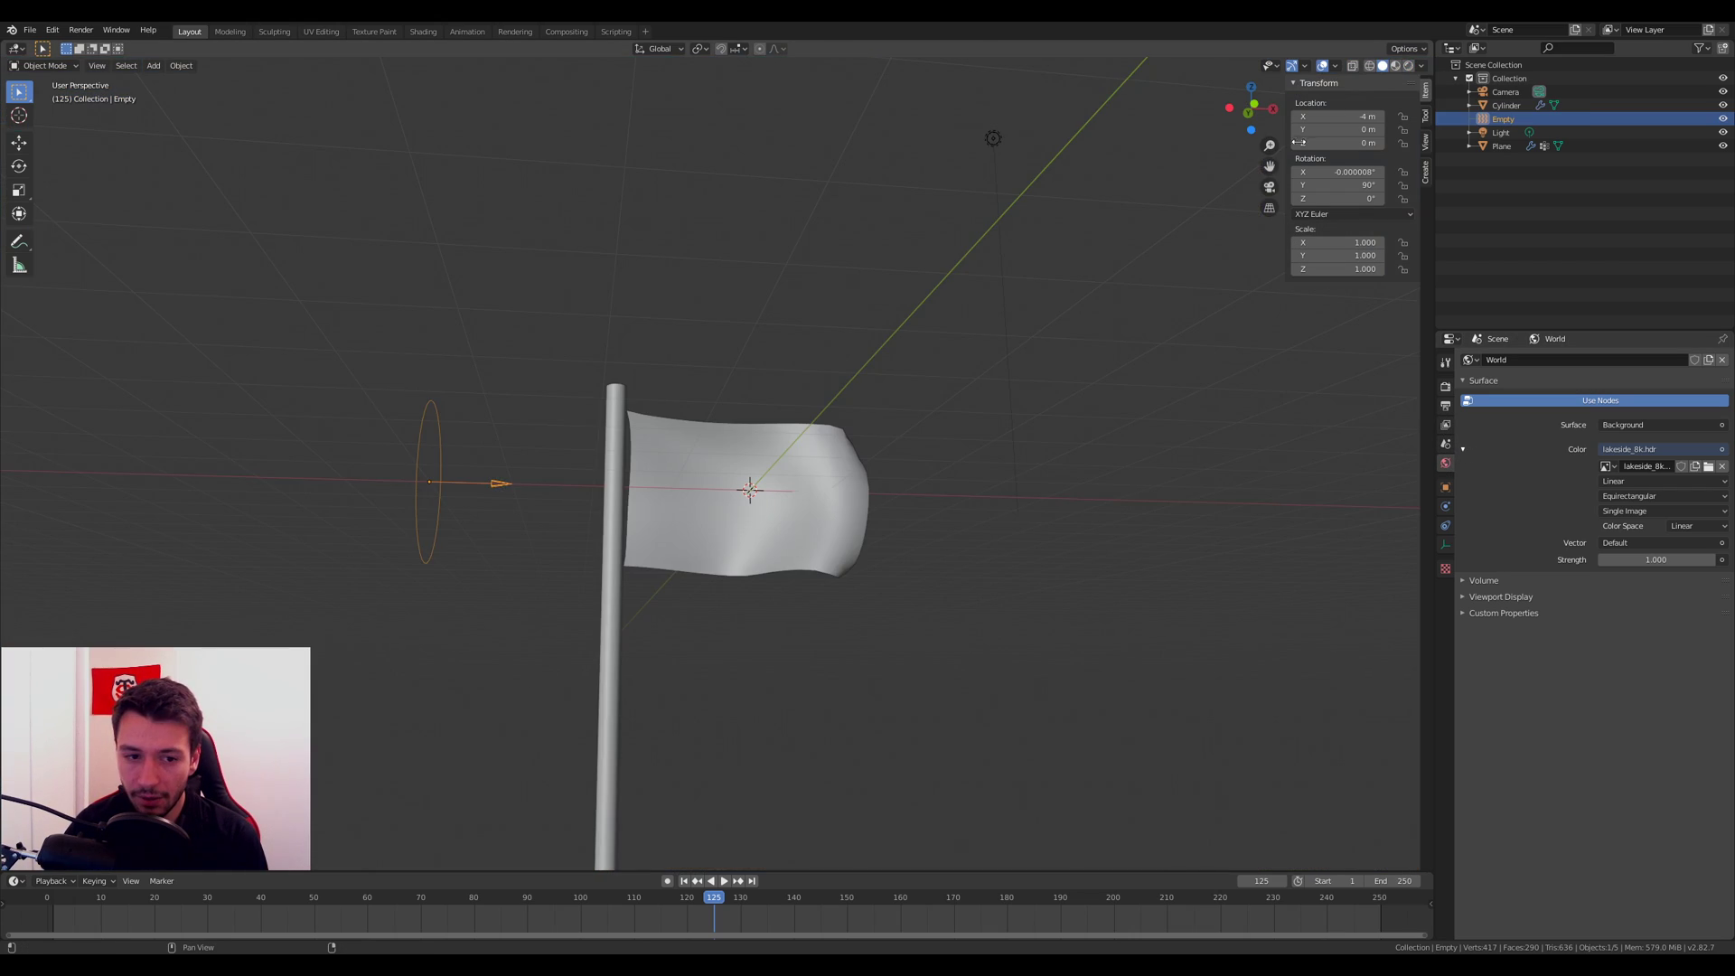
Step: Select the flagpole, widen the properties area and create a new material named wood for it
{"action": "scroll", "coordinate": [617, 544], "scroll_direction": "up", "scroll_amount": 4}
{"action": "middle_click_drag", "start_coordinate": [611, 532], "coordinate": [650, 416]}
{"action": "scroll", "coordinate": [690, 318], "scroll_direction": "down", "scroll_amount": 3}
{"action": "left_click", "coordinate": [652, 362]}
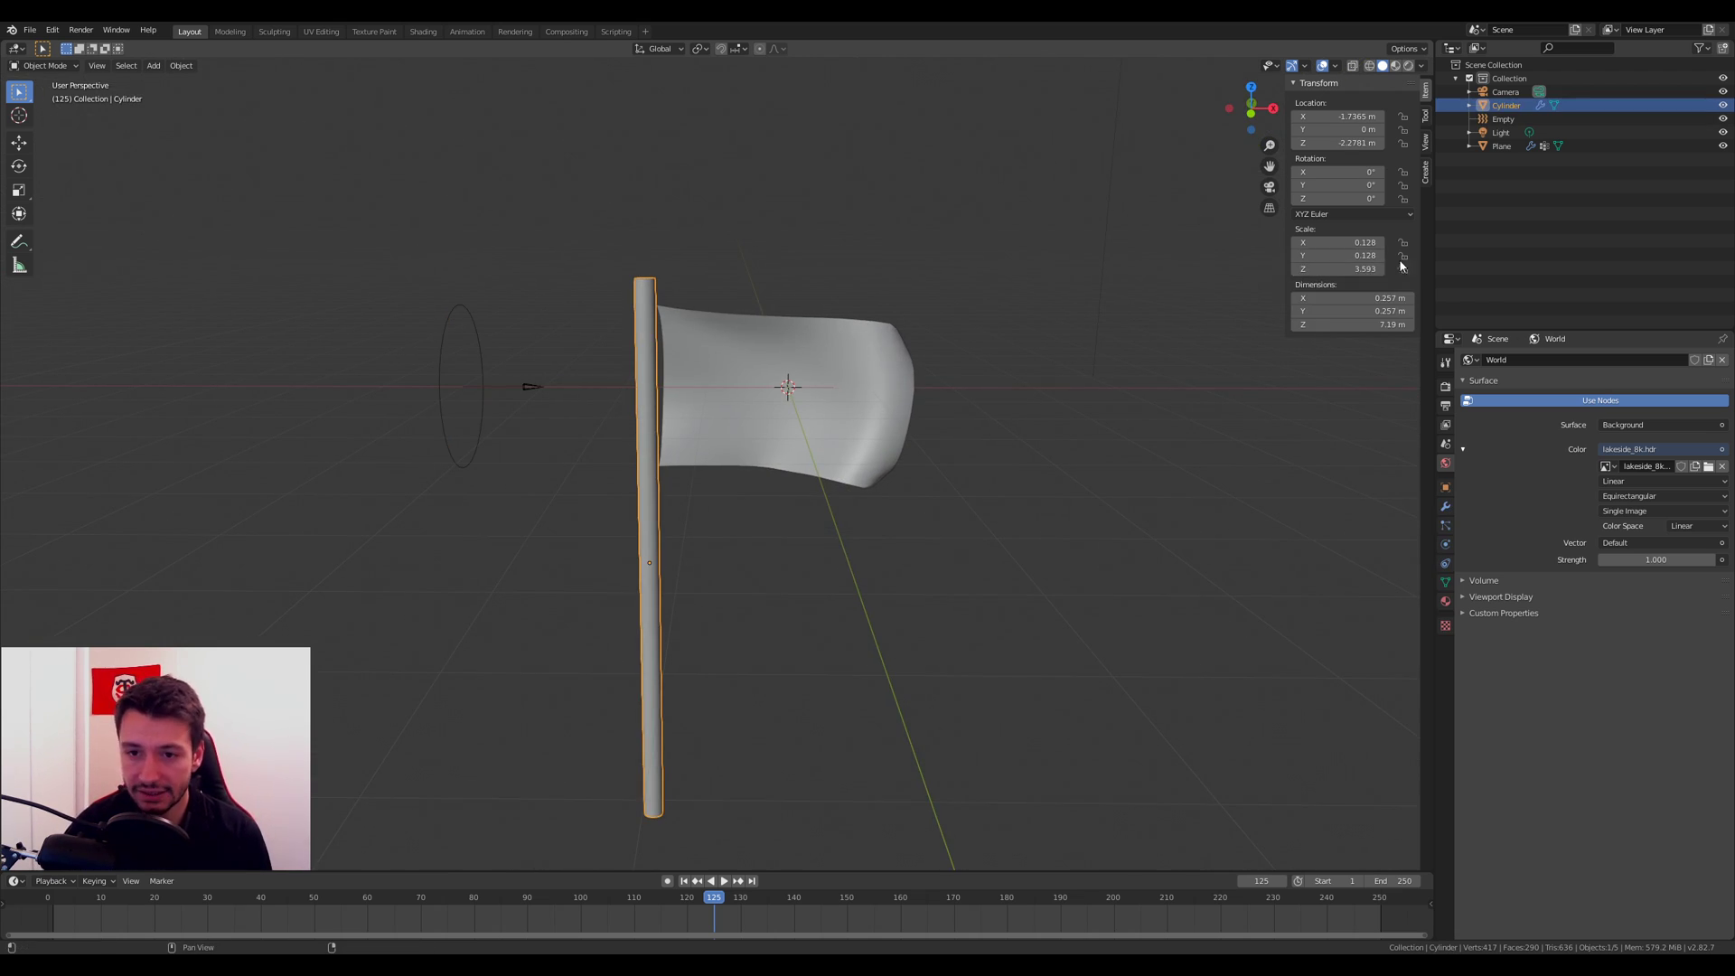
{"action": "left_click_drag", "start_coordinate": [1433, 249], "coordinate": [449, 377]}
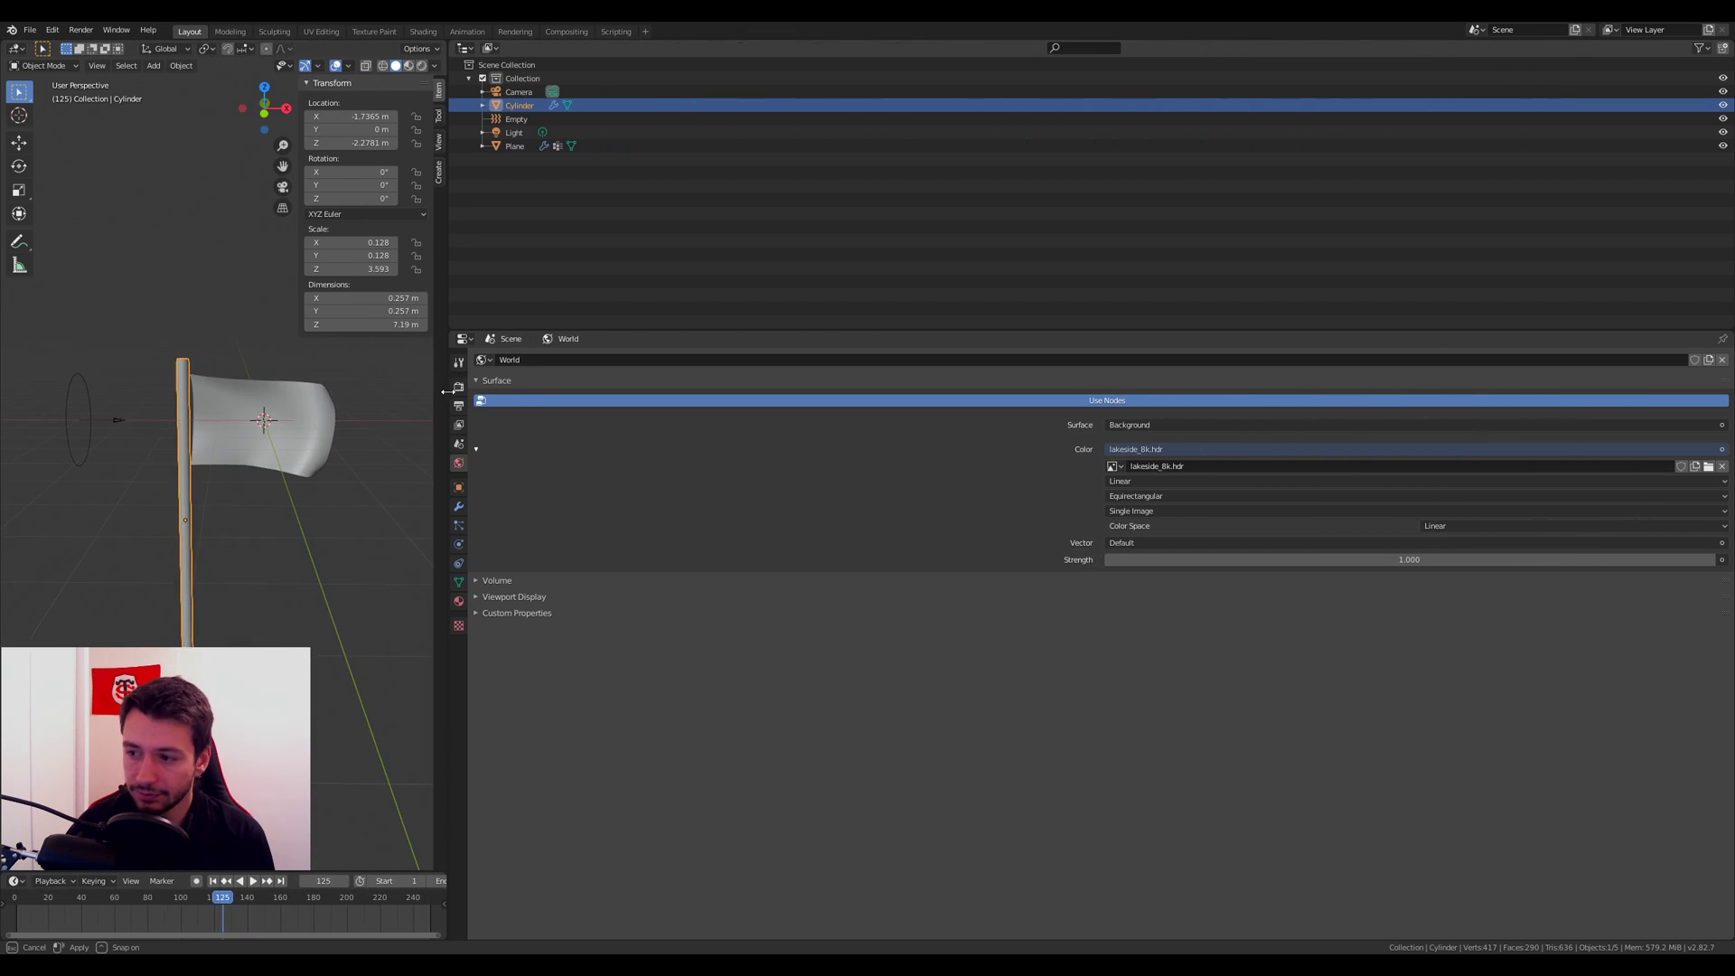
{"action": "left_click", "coordinate": [458, 601]}
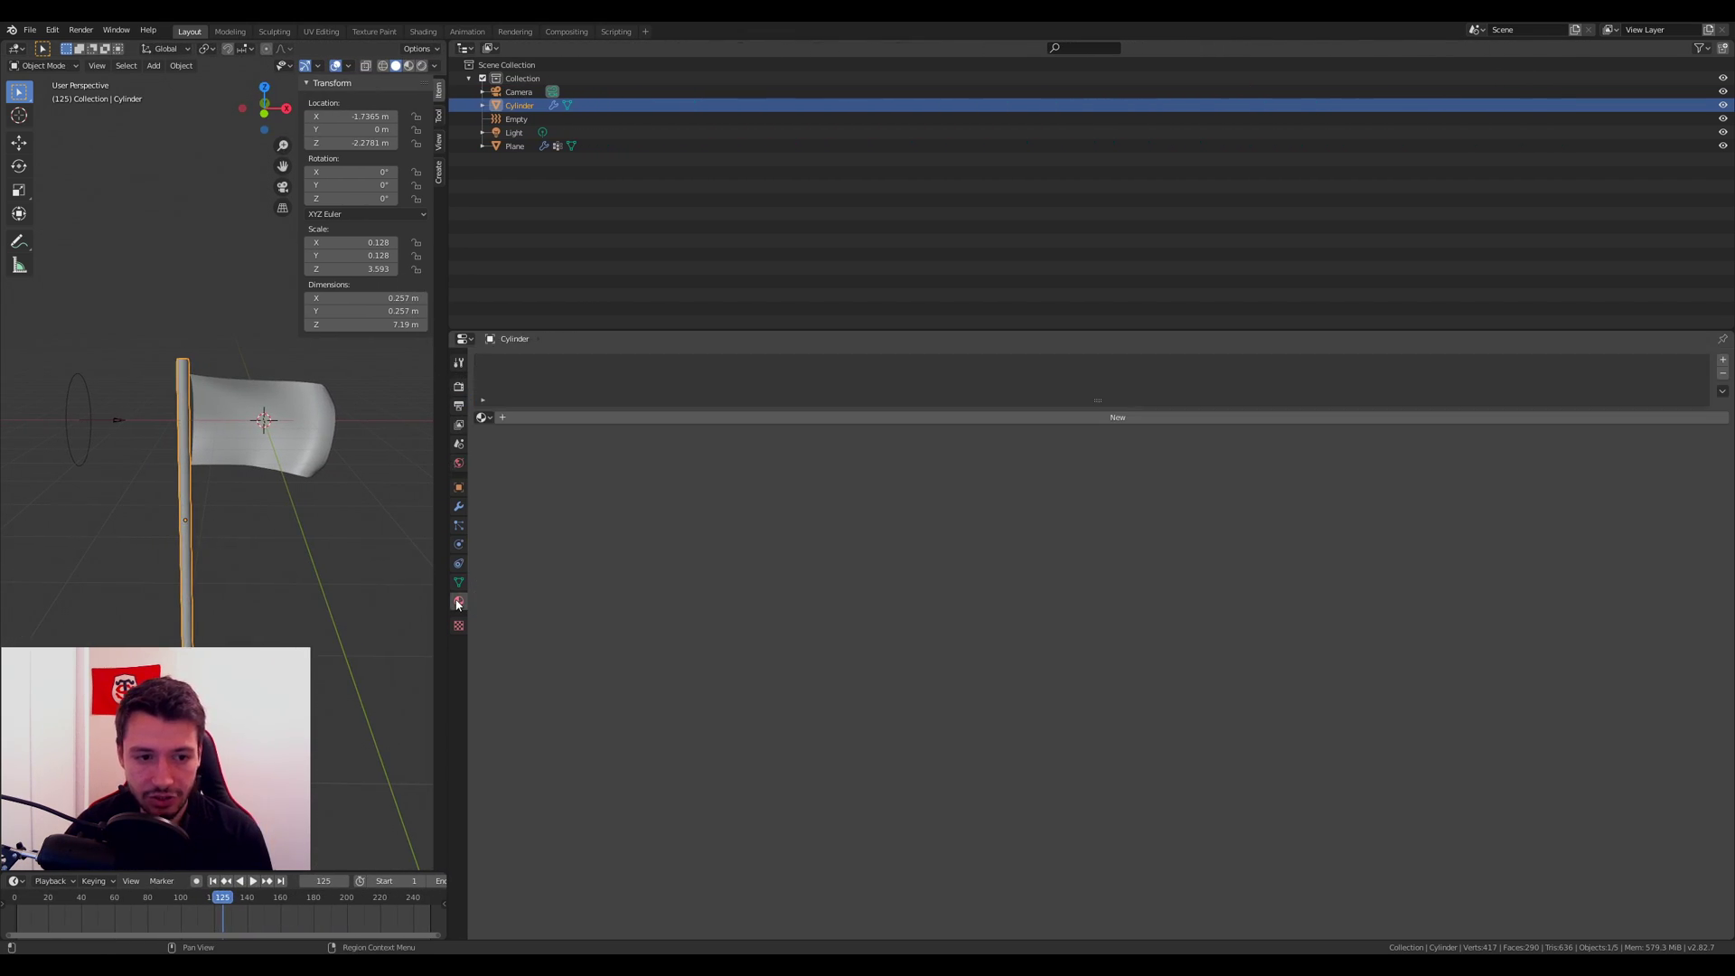
{"action": "left_click", "coordinate": [726, 416]}
{"action": "left_click", "coordinate": [879, 418]}
{"action": "type", "text": "wood"}
{"action": "key", "text": "Return"}
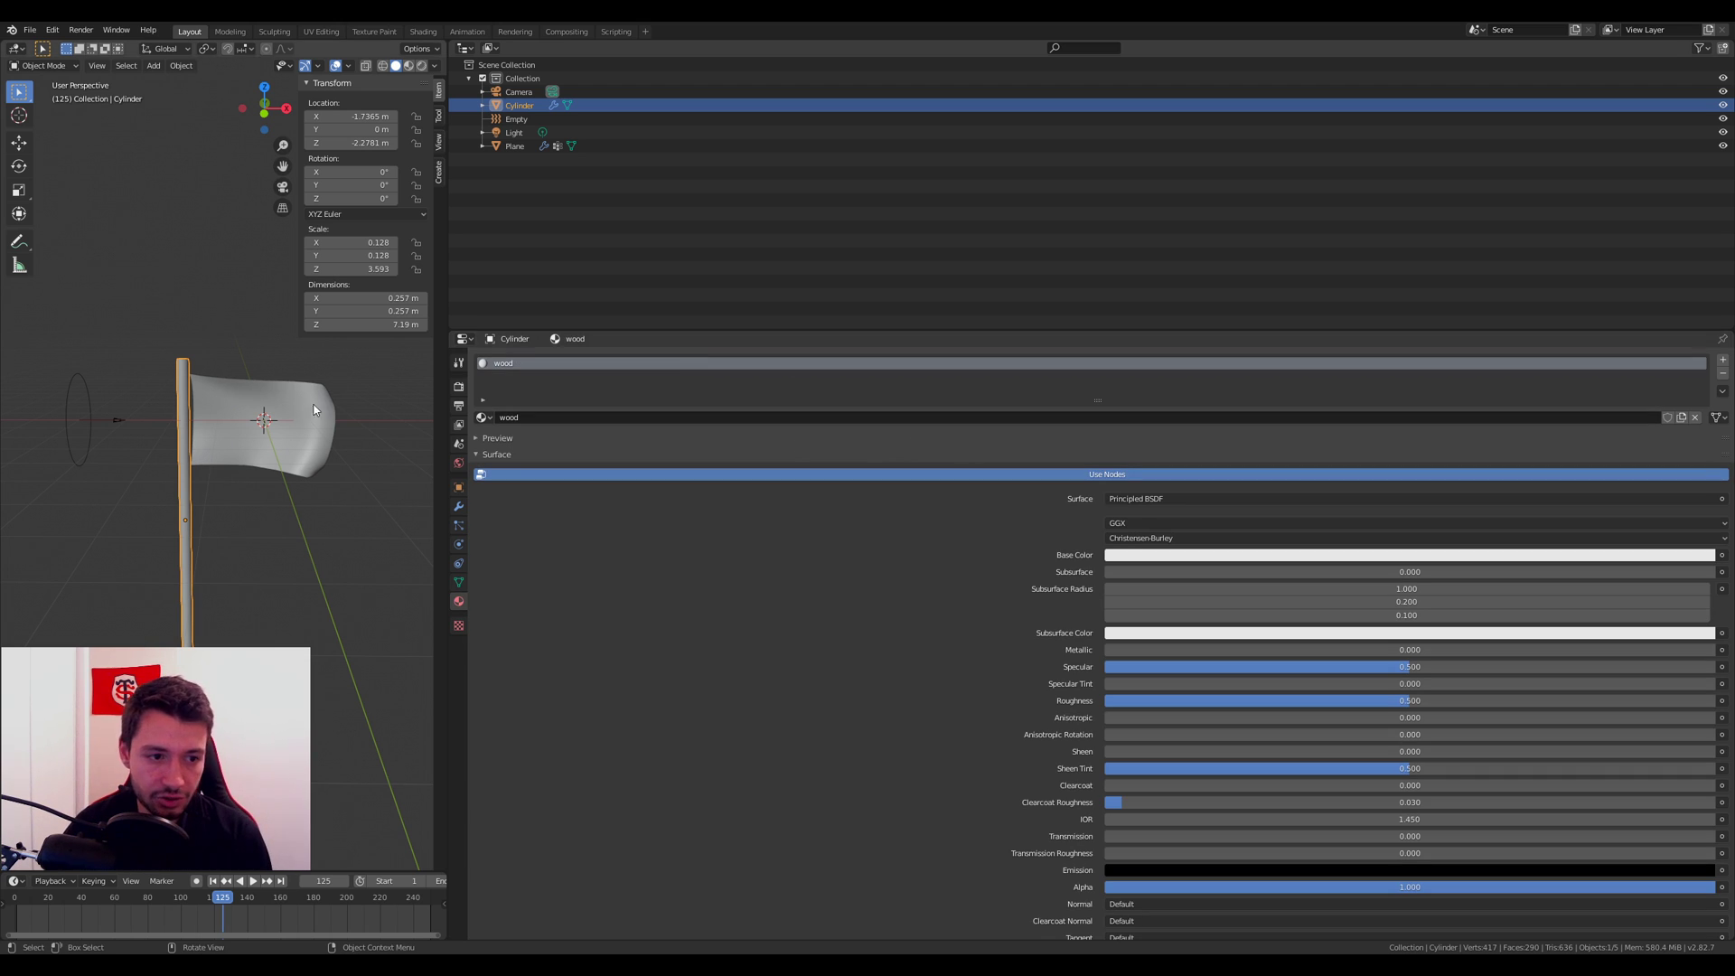
Step: Create a new material named flag for the flag plane
{"action": "left_click", "coordinate": [318, 396]}
{"action": "left_click", "coordinate": [540, 418]}
{"action": "left_click", "coordinate": [542, 419]}
{"action": "key", "text": "BackSpace"}
{"action": "key", "text": "Return"}
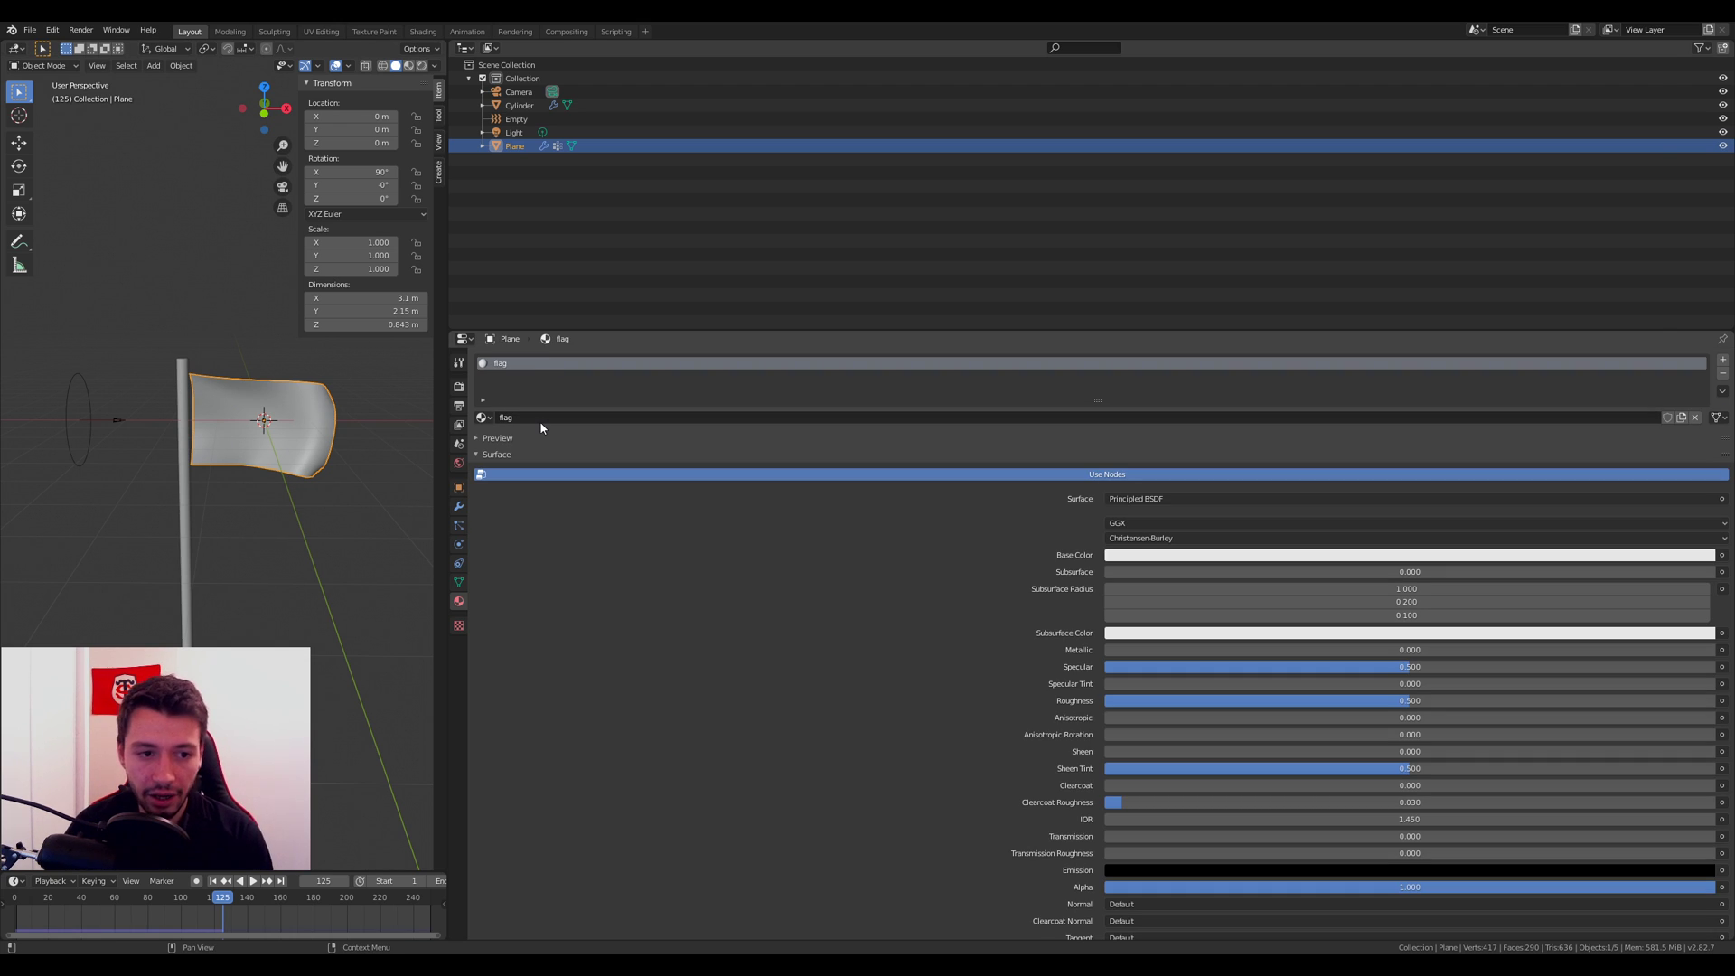
Step: Reselect the pole, replace the outliner with the Shader Editor and enlarge it to show the wood material's nodes
{"action": "left_click", "coordinate": [185, 431]}
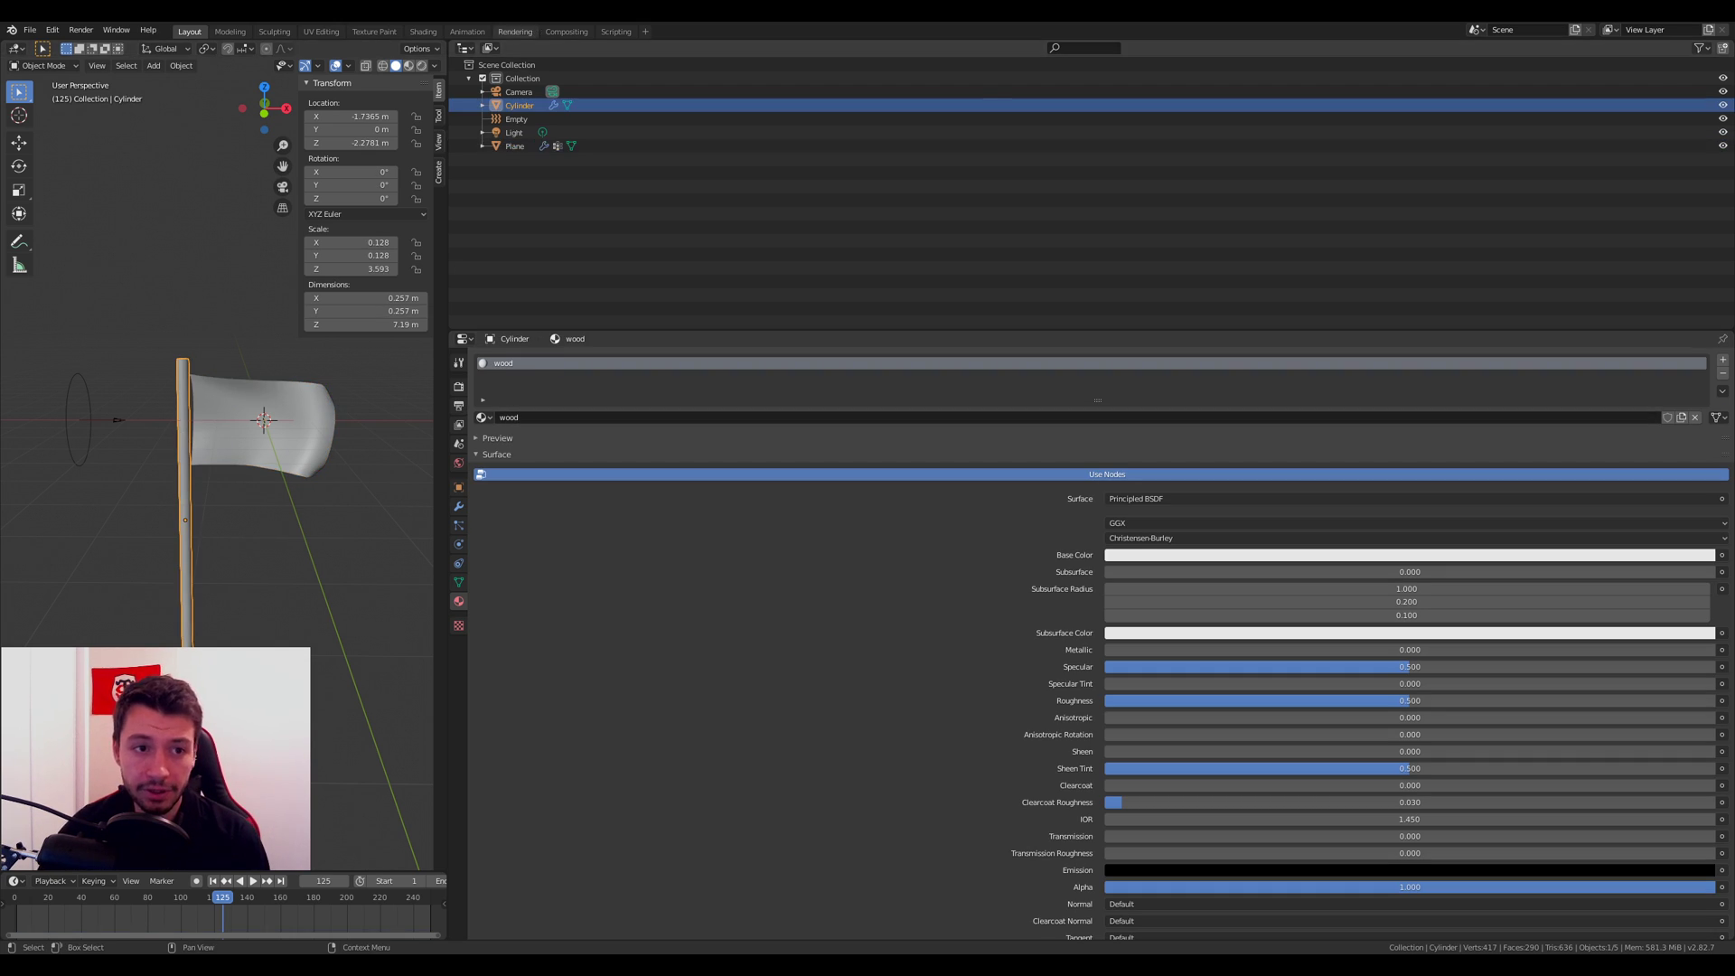
{"action": "left_click", "coordinate": [465, 48]}
{"action": "left_click", "coordinate": [515, 143]}
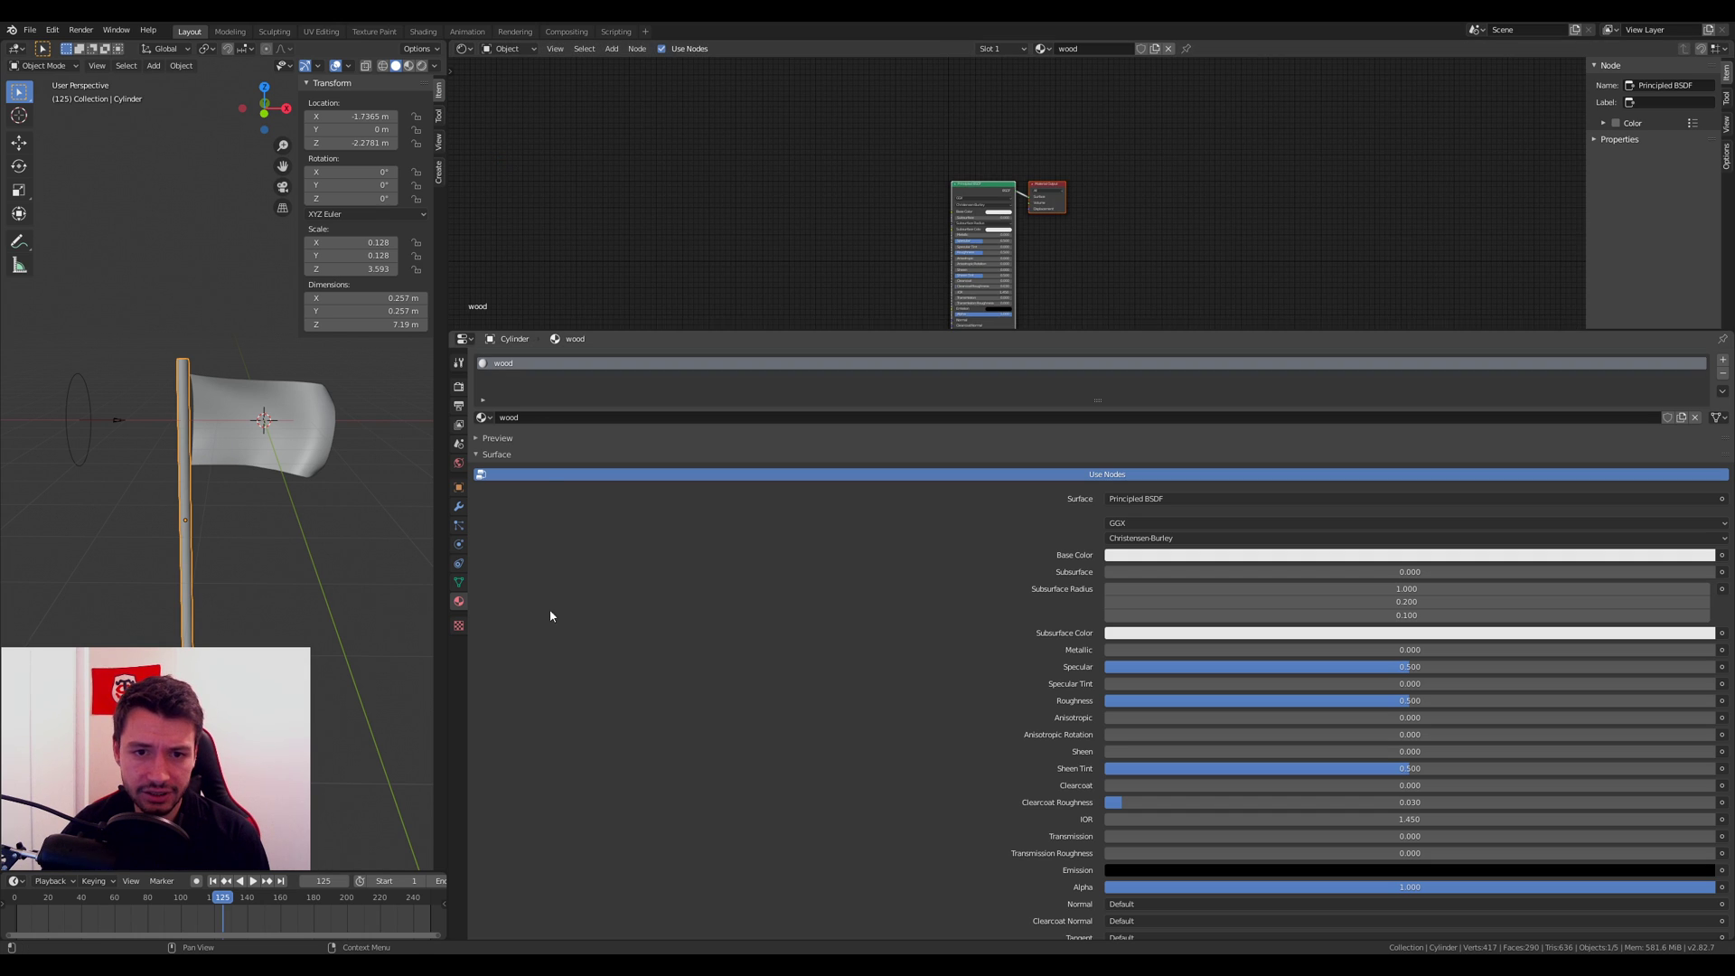
{"action": "scroll", "coordinate": [891, 323], "scroll_direction": "up", "scroll_amount": 3}
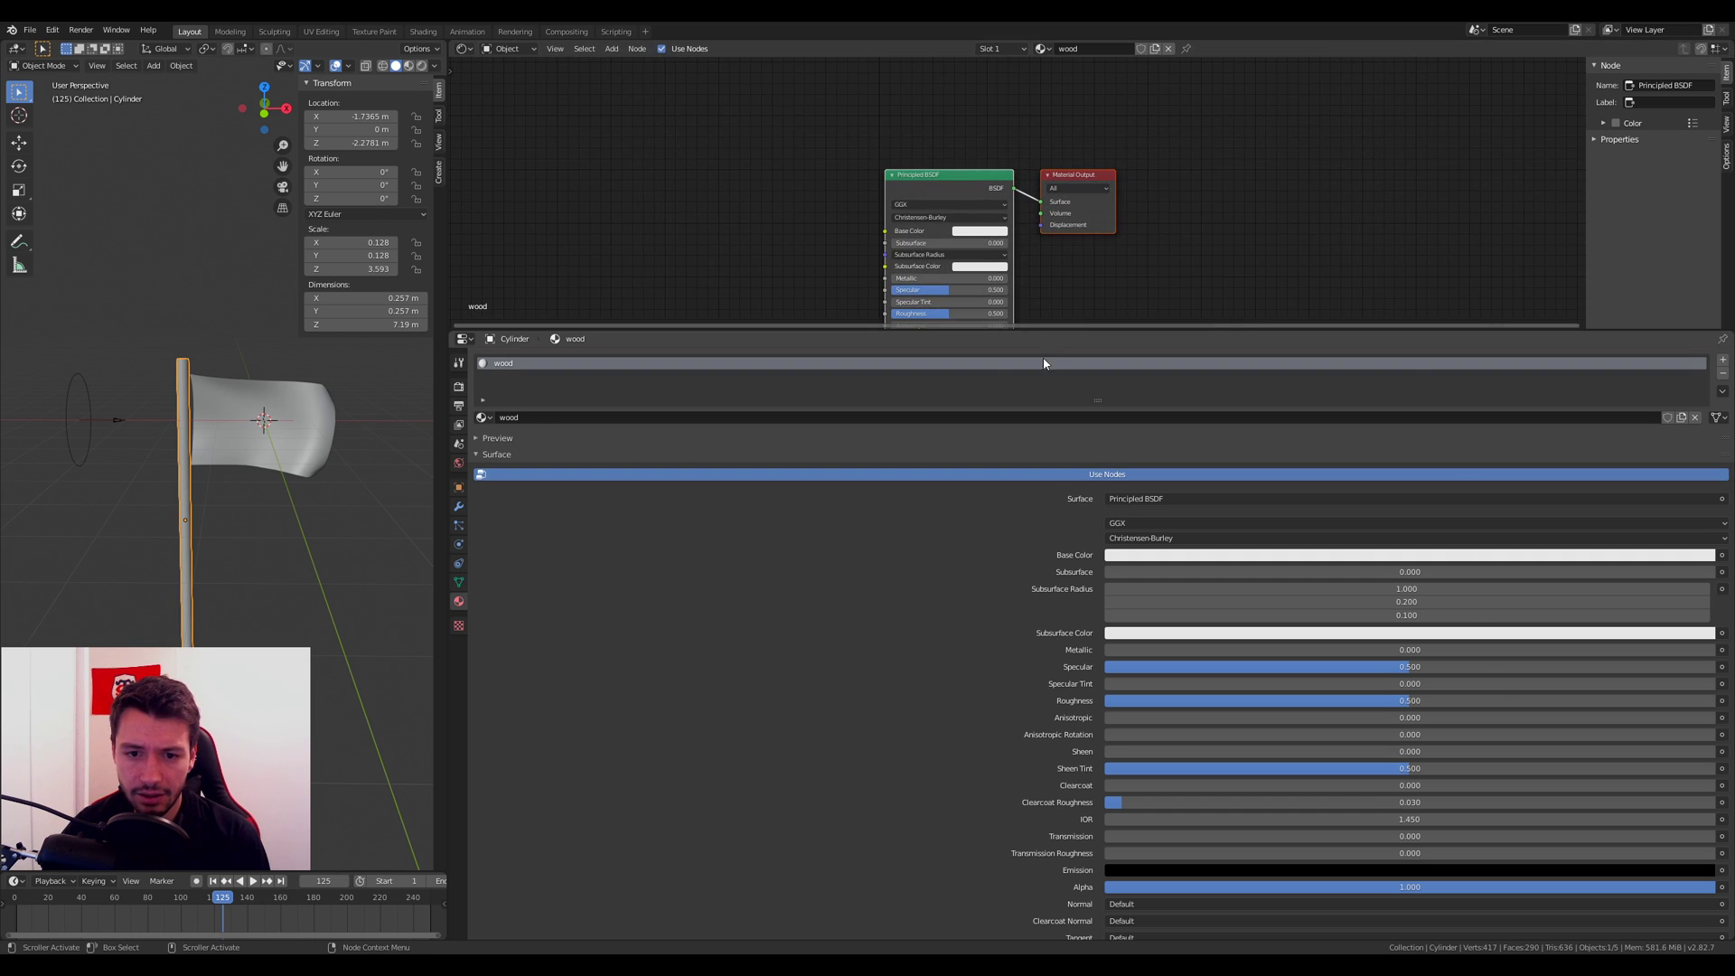
{"action": "scroll", "coordinate": [1048, 311], "scroll_direction": "up", "scroll_amount": 2}
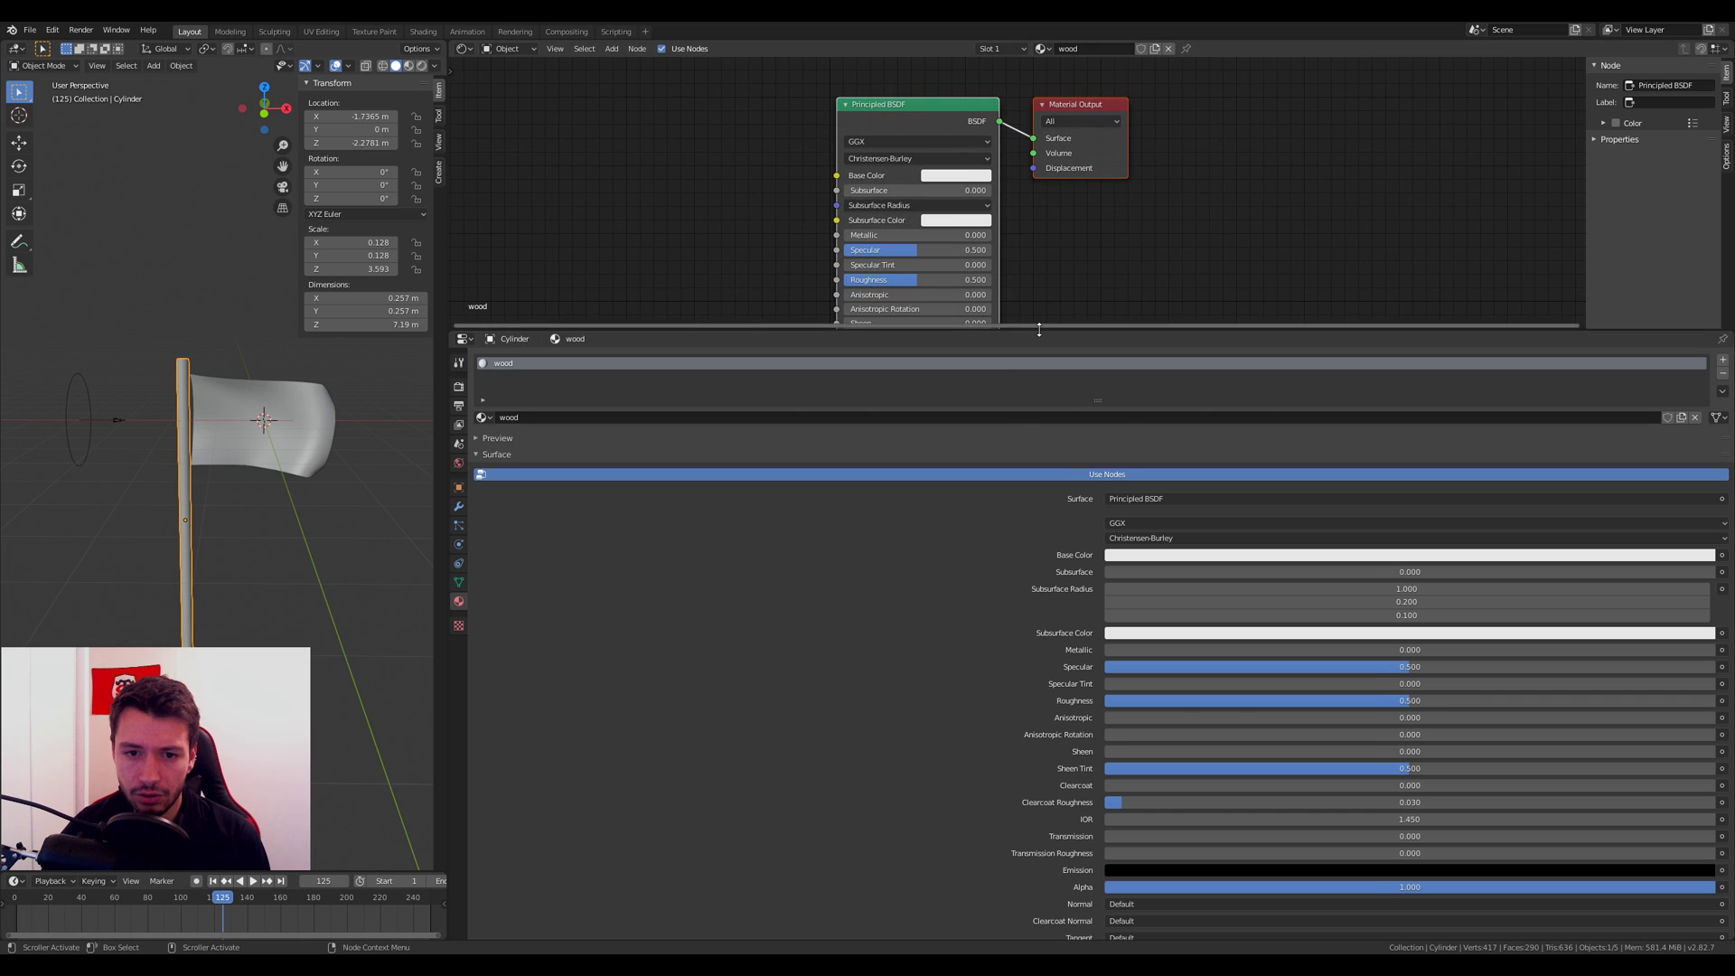
{"action": "left_click_drag", "start_coordinate": [1039, 331], "coordinate": [1037, 451]}
{"action": "scroll", "coordinate": [1037, 387], "scroll_direction": "up", "scroll_amount": 1}
{"action": "scroll", "coordinate": [1072, 279], "scroll_direction": "down", "scroll_amount": 4}
{"action": "mouse_move", "coordinate": [1106, 290]}
{"action": "middle_mouse_down"}
{"action": "mouse_move", "coordinate": [1112, 305]}
{"action": "mouse_move", "coordinate": [1123, 284]}
{"action": "middle_mouse_up"}
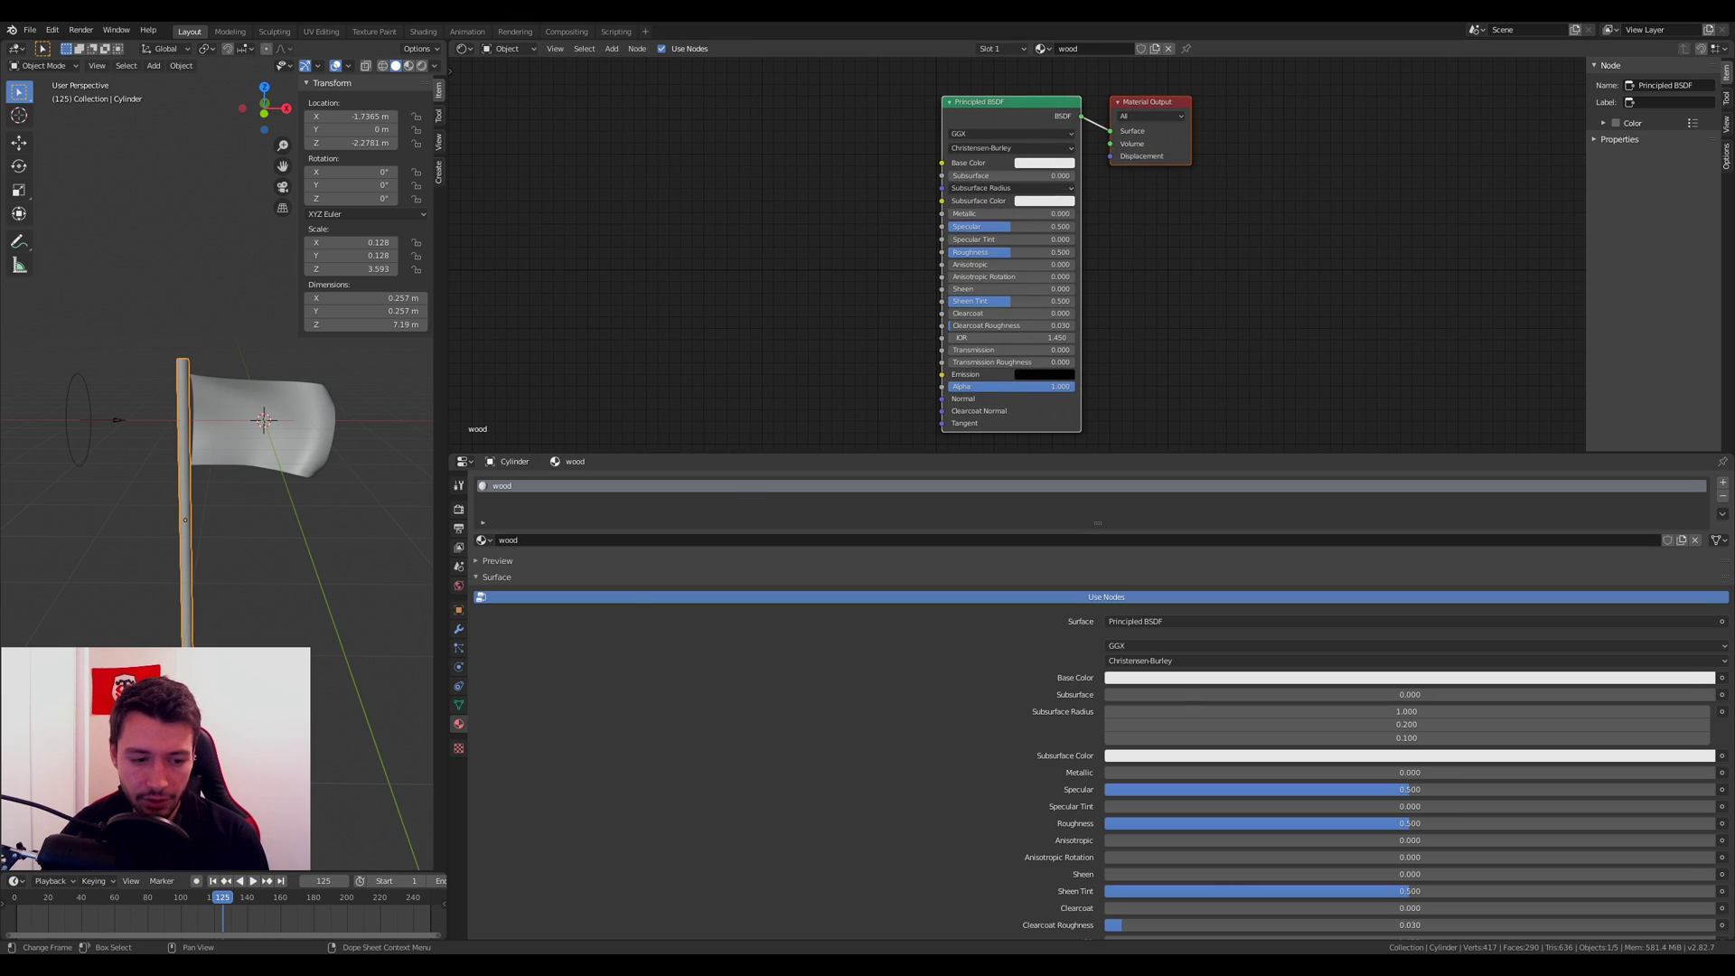
Step: Bring the Wood028_4K Color, Displacement, Roughness and Normal images from the file explorer into the wood material's node graph
{"action": "key", "text": "alt+Tab"}
{"action": "left_click_drag", "start_coordinate": [1294, 467], "coordinate": [905, 506]}
{"action": "left_click", "coordinate": [698, 592]}
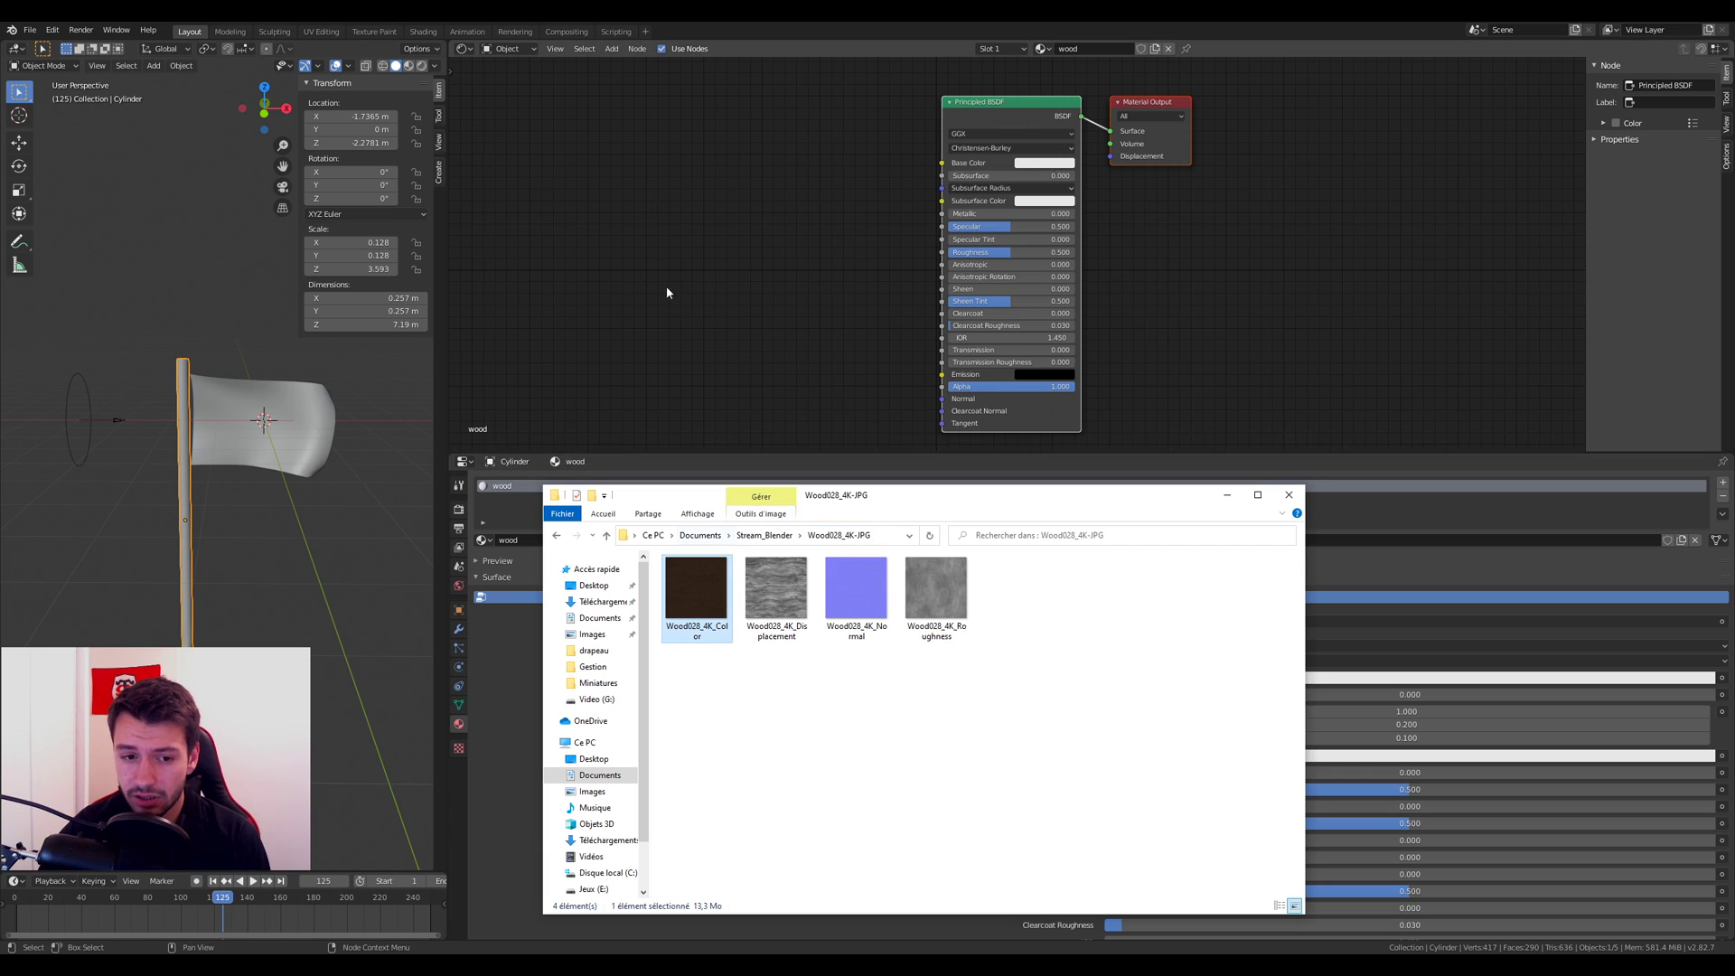
{"action": "left_click_drag", "start_coordinate": [676, 598], "coordinate": [712, 136]}
{"action": "left_click", "coordinate": [776, 598]}
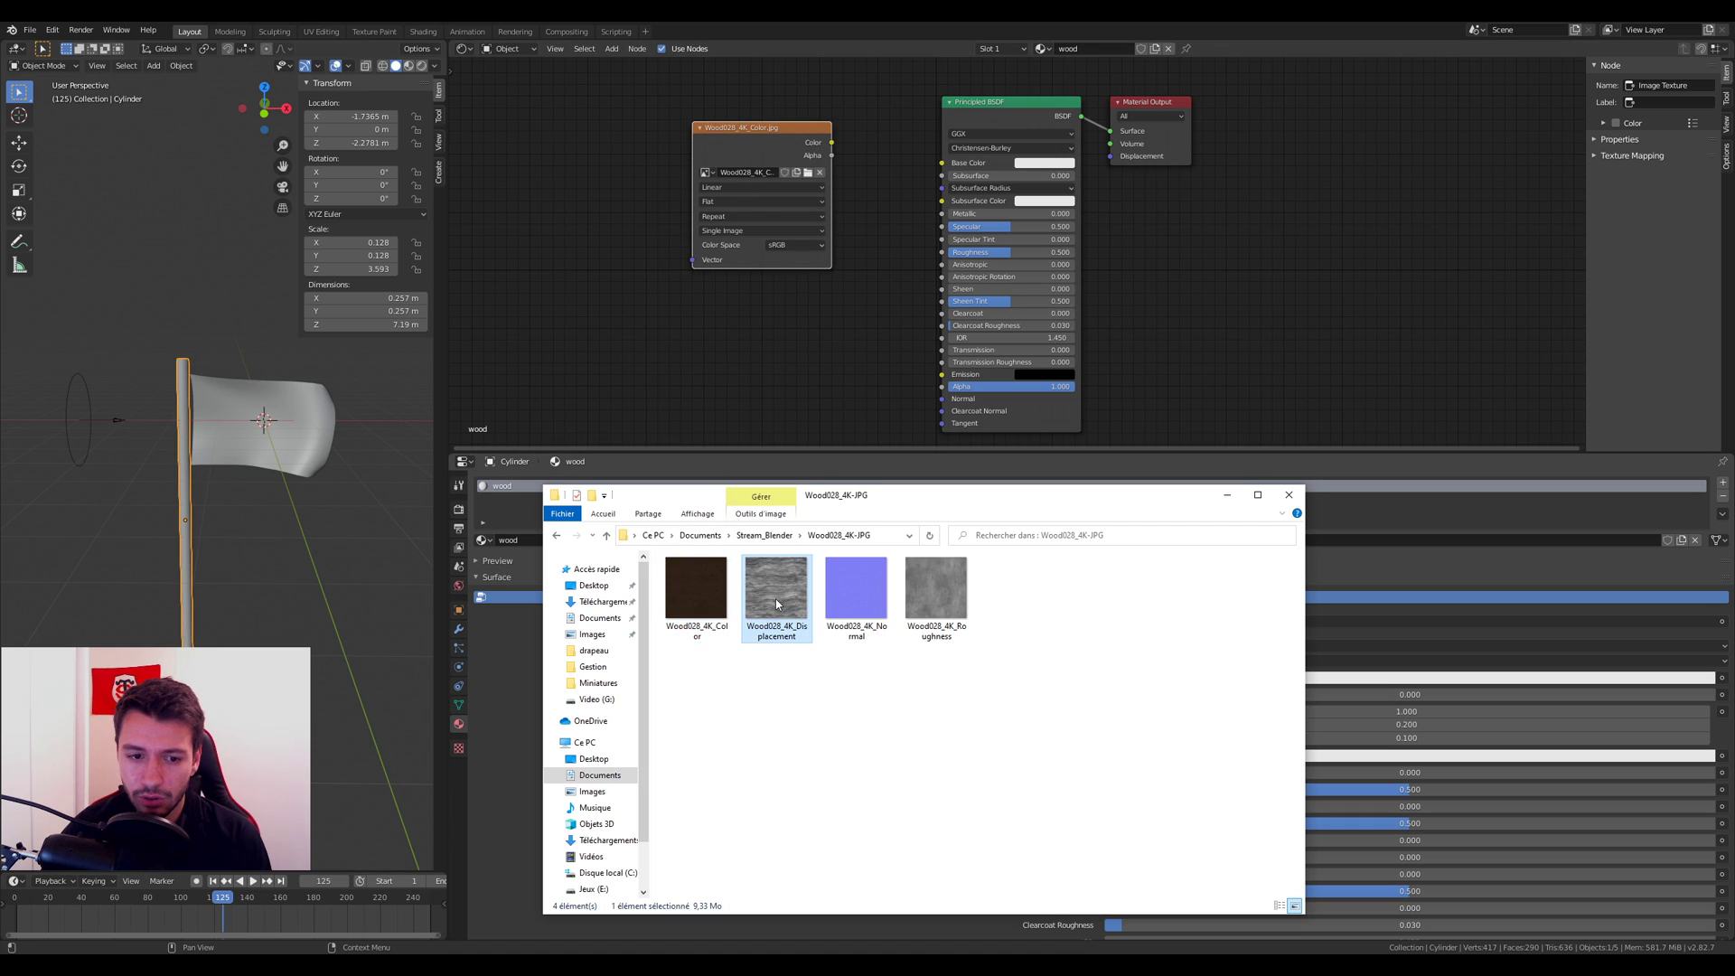
{"action": "left_click_drag", "start_coordinate": [602, 262], "coordinate": [602, 262]}
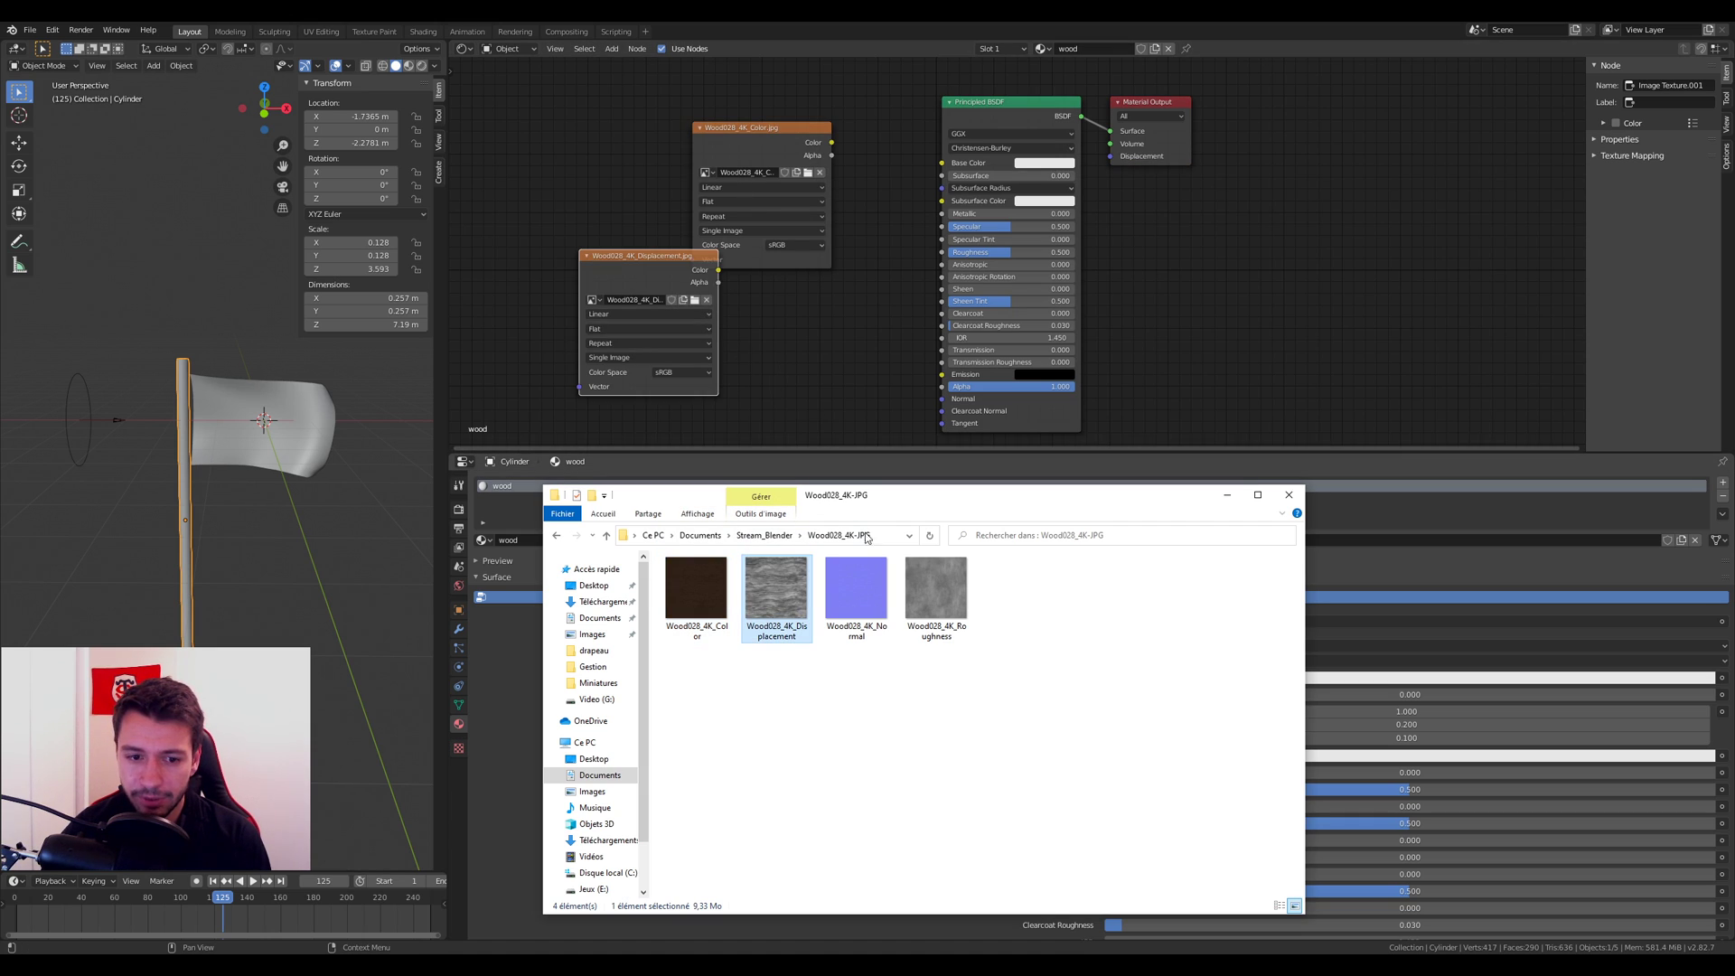
{"action": "left_click_drag", "start_coordinate": [933, 602], "coordinate": [848, 321]}
{"action": "left_click_drag", "start_coordinate": [856, 592], "coordinate": [745, 335]}
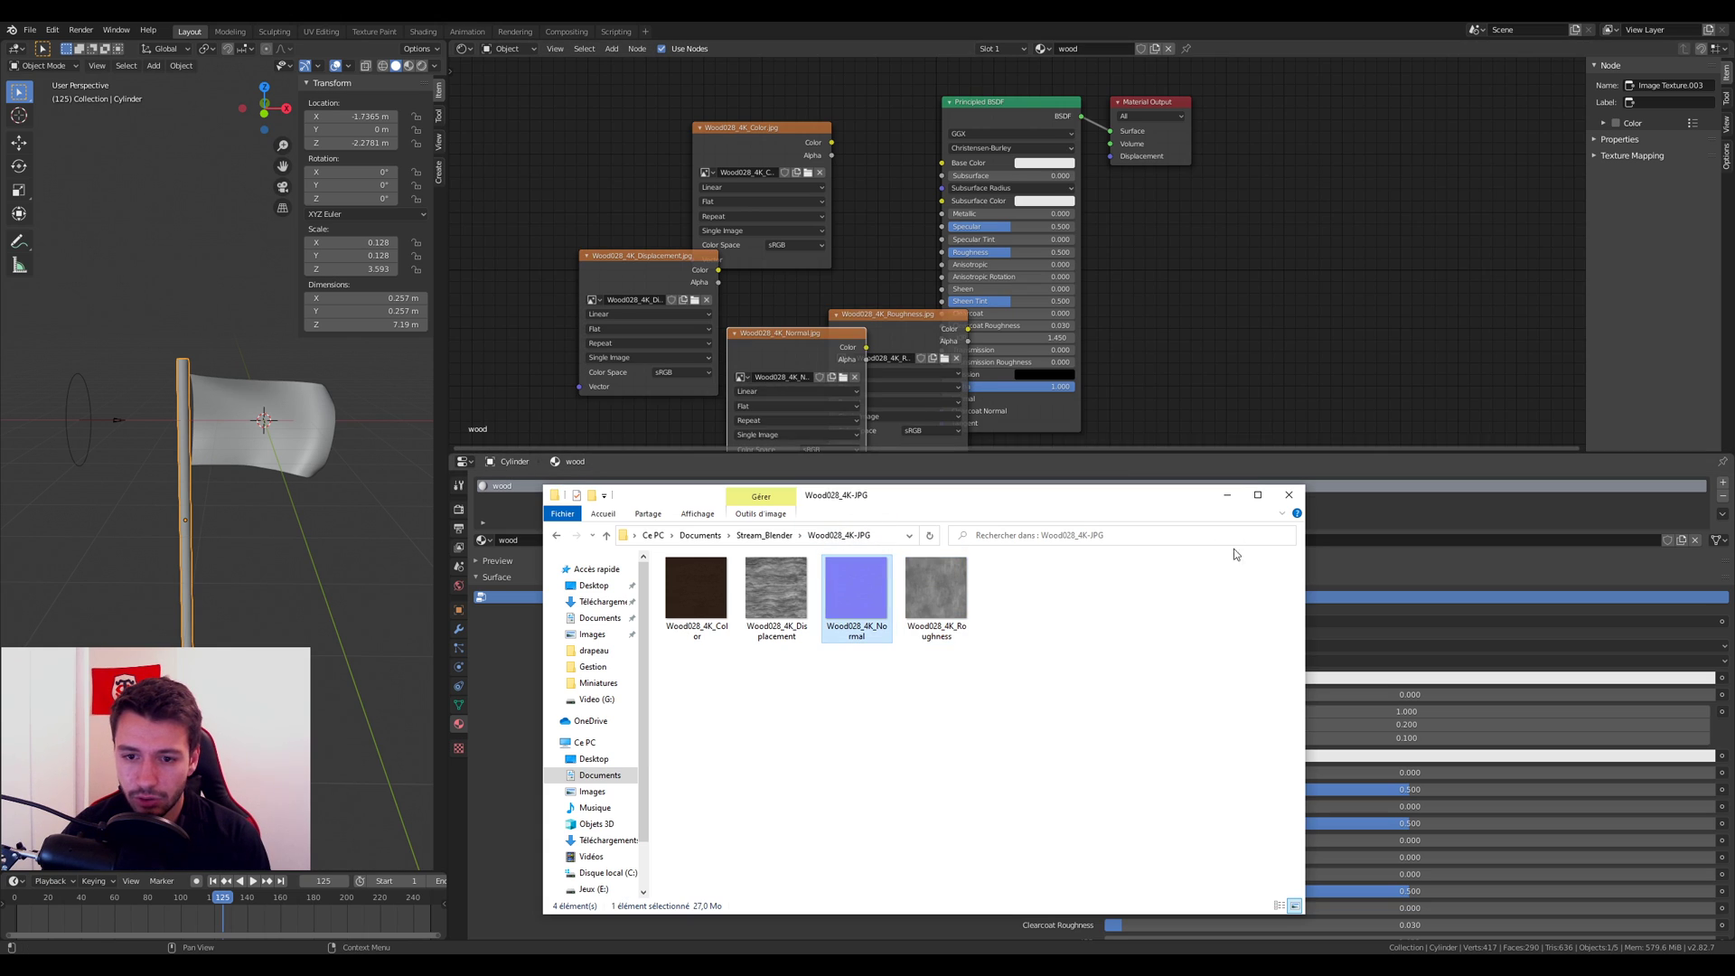
Step: Delete the Wood028_4K_Displacement texture node from the wood material
{"action": "left_click", "coordinate": [853, 306]}
{"action": "left_click", "coordinate": [657, 258]}
{"action": "key", "text": "Delete"}
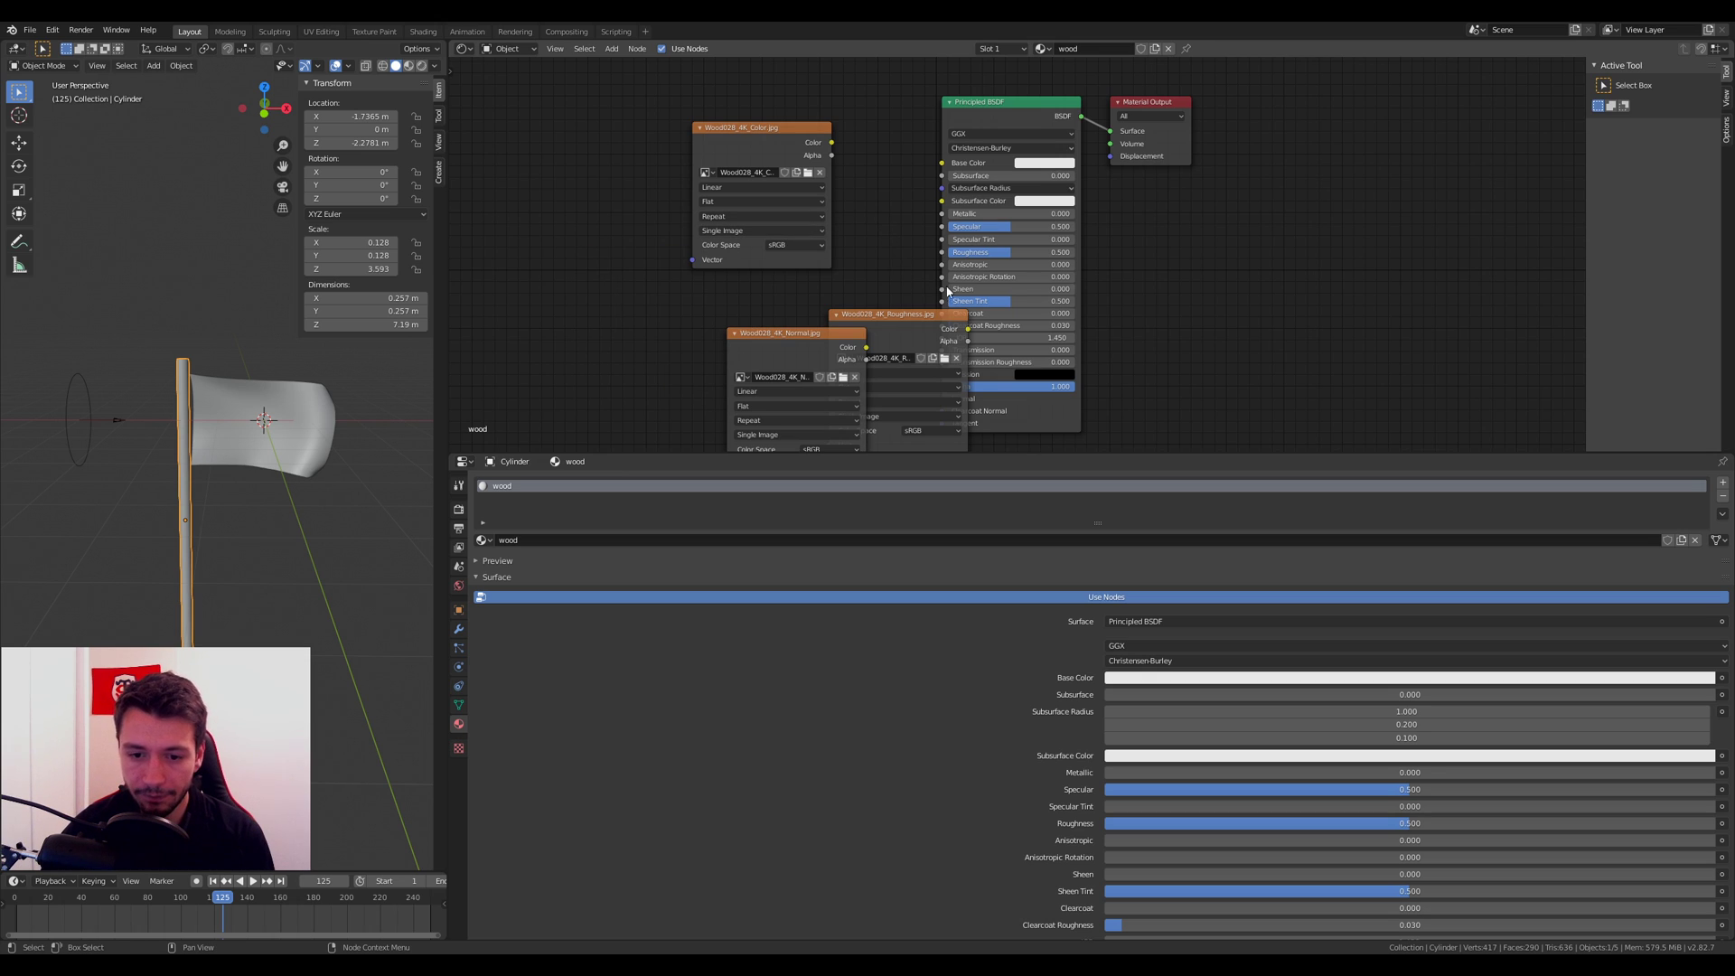
Step: Show the wood material's preview and enlarge it
{"action": "middle_click_drag", "start_coordinate": [1166, 361], "coordinate": [1162, 312]}
{"action": "left_click", "coordinate": [477, 564]}
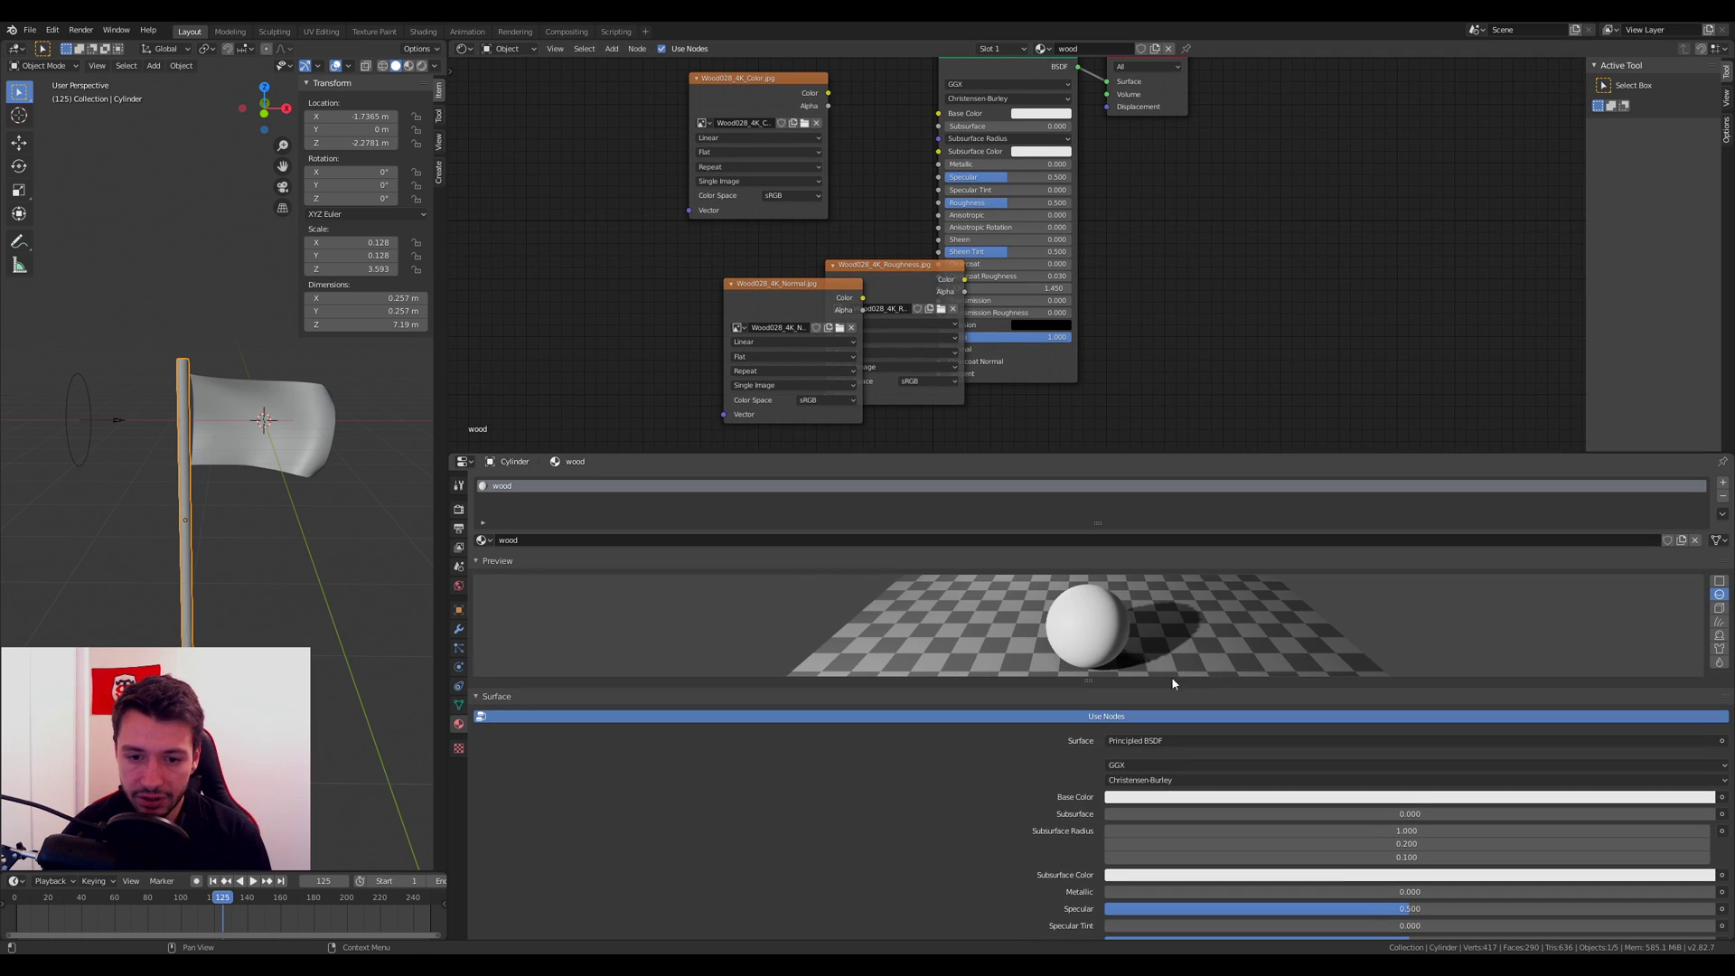
{"action": "left_click_drag", "start_coordinate": [1135, 680], "coordinate": [1135, 750]}
{"action": "scroll", "coordinate": [1058, 279], "scroll_direction": "down", "scroll_amount": 1}
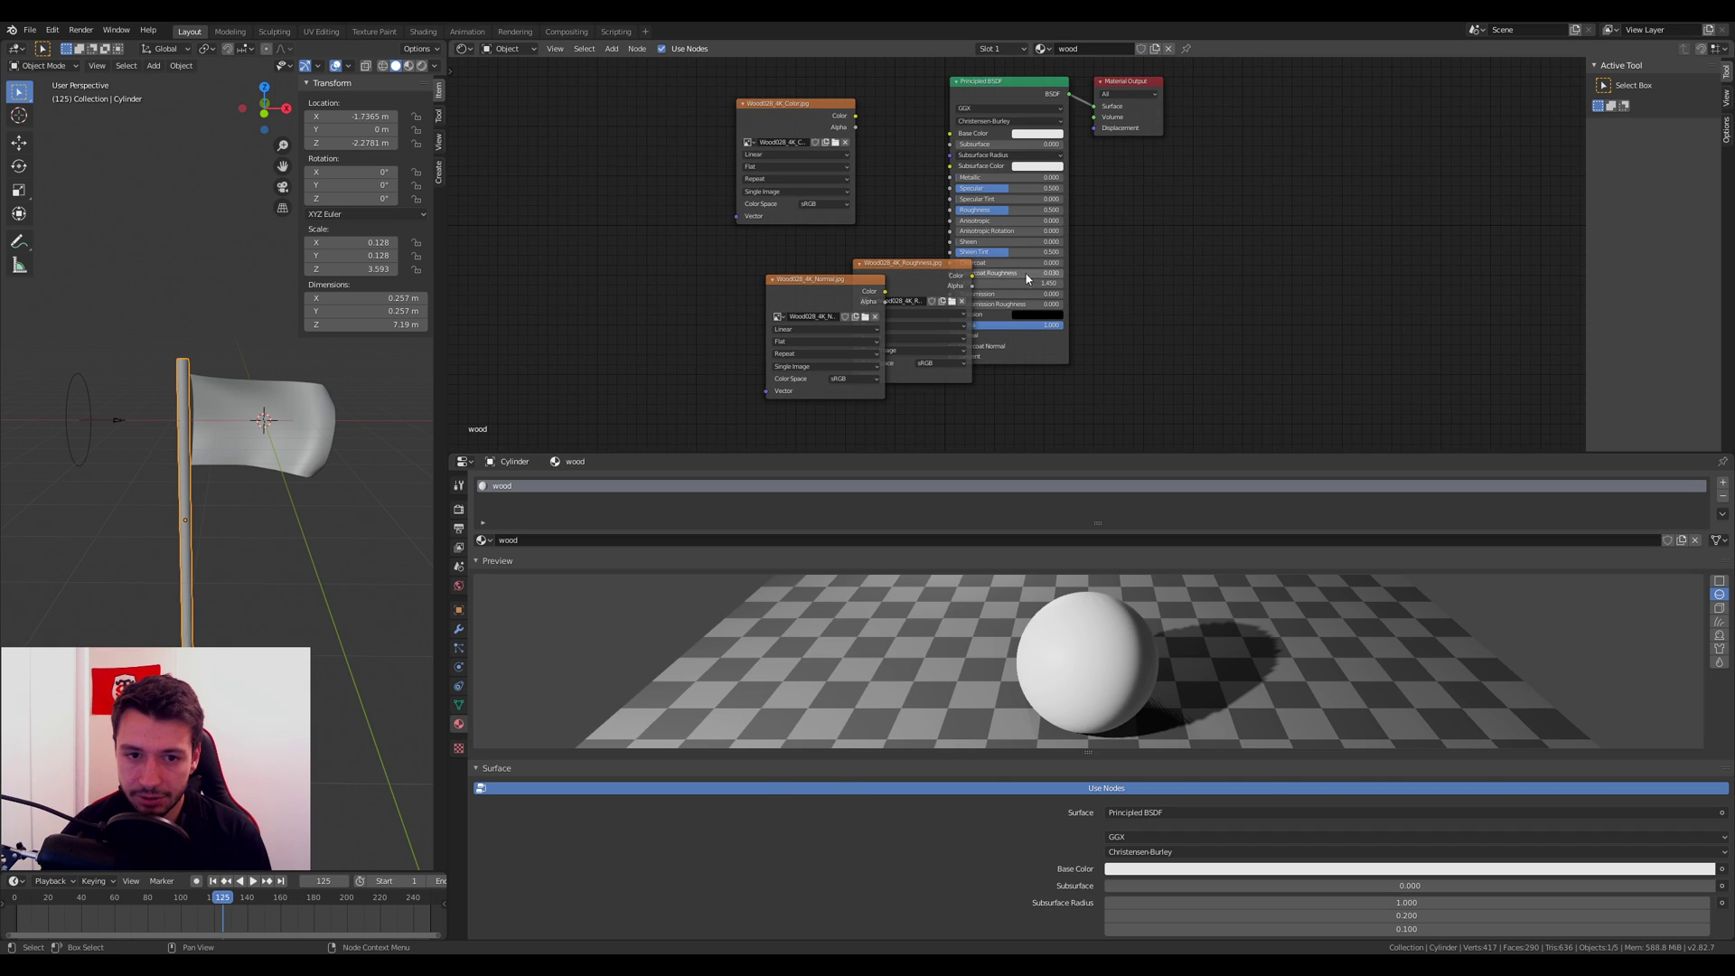
Step: Spread out the texture nodes and connect the colour texture to Base Color and the roughness texture to Roughness
{"action": "left_click_drag", "start_coordinate": [922, 296], "coordinate": [935, 409]}
{"action": "left_click_drag", "start_coordinate": [849, 283], "coordinate": [726, 384]}
{"action": "left_click_drag", "start_coordinate": [925, 372], "coordinate": [818, 303]}
{"action": "left_click_drag", "start_coordinate": [855, 116], "coordinate": [949, 133]}
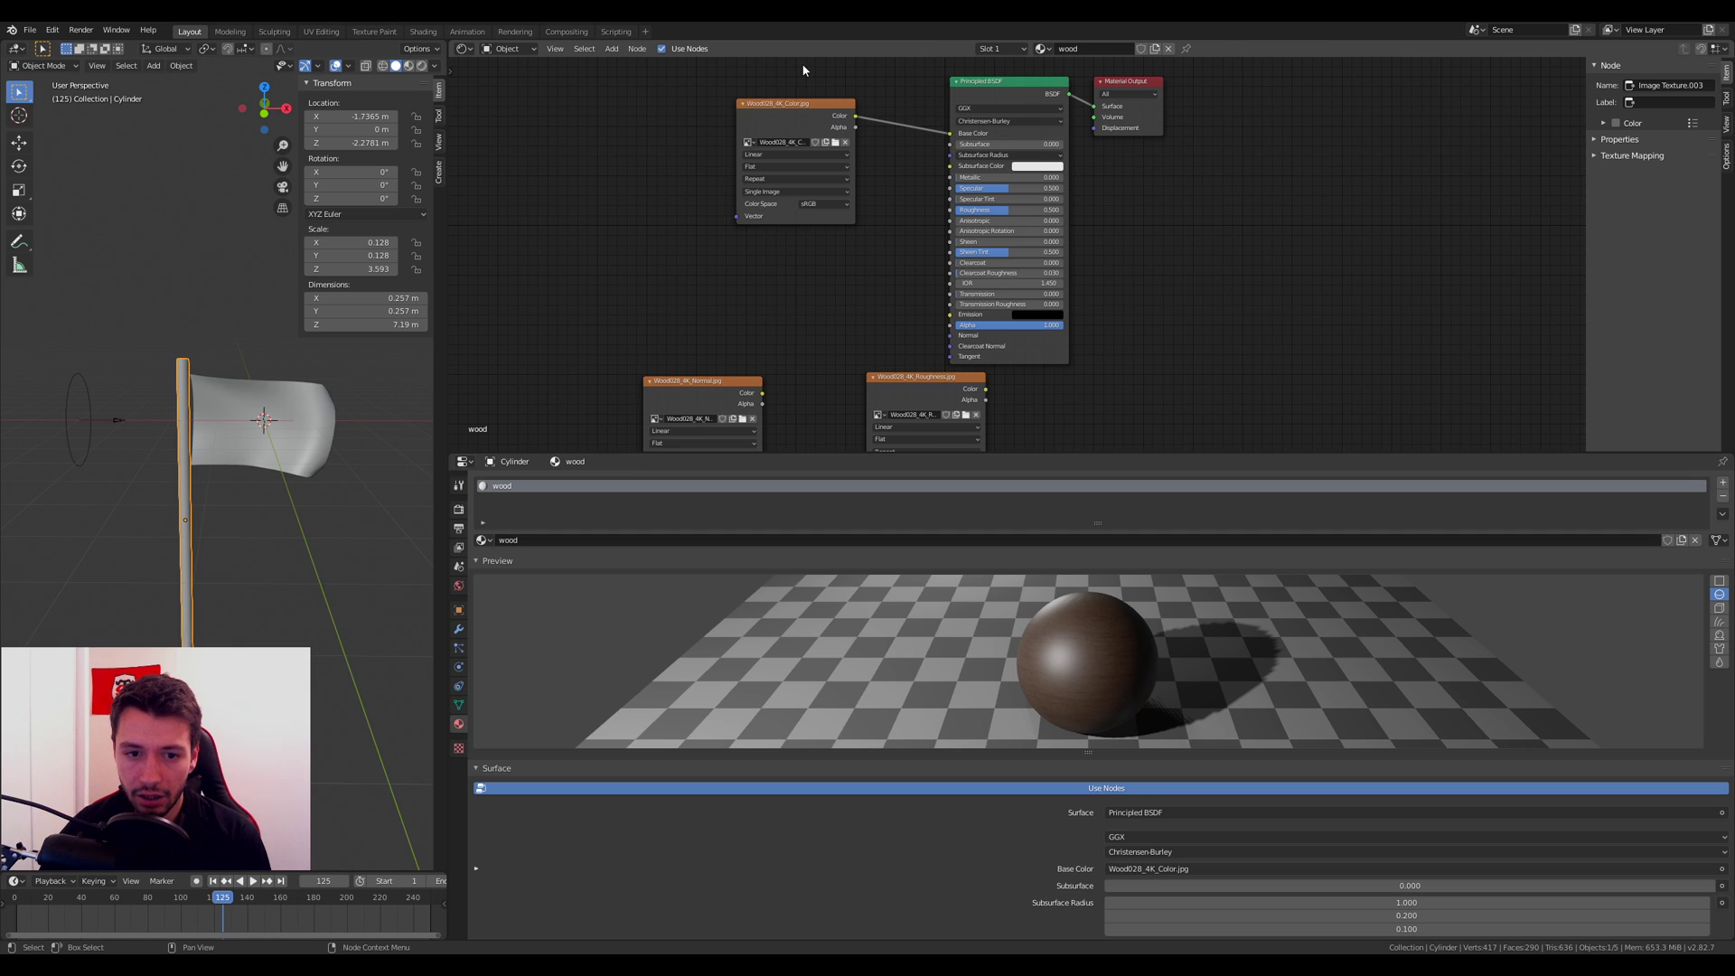
{"action": "left_click_drag", "start_coordinate": [808, 114], "coordinate": [818, 69]}
{"action": "left_click_drag", "start_coordinate": [981, 378], "coordinate": [950, 210]}
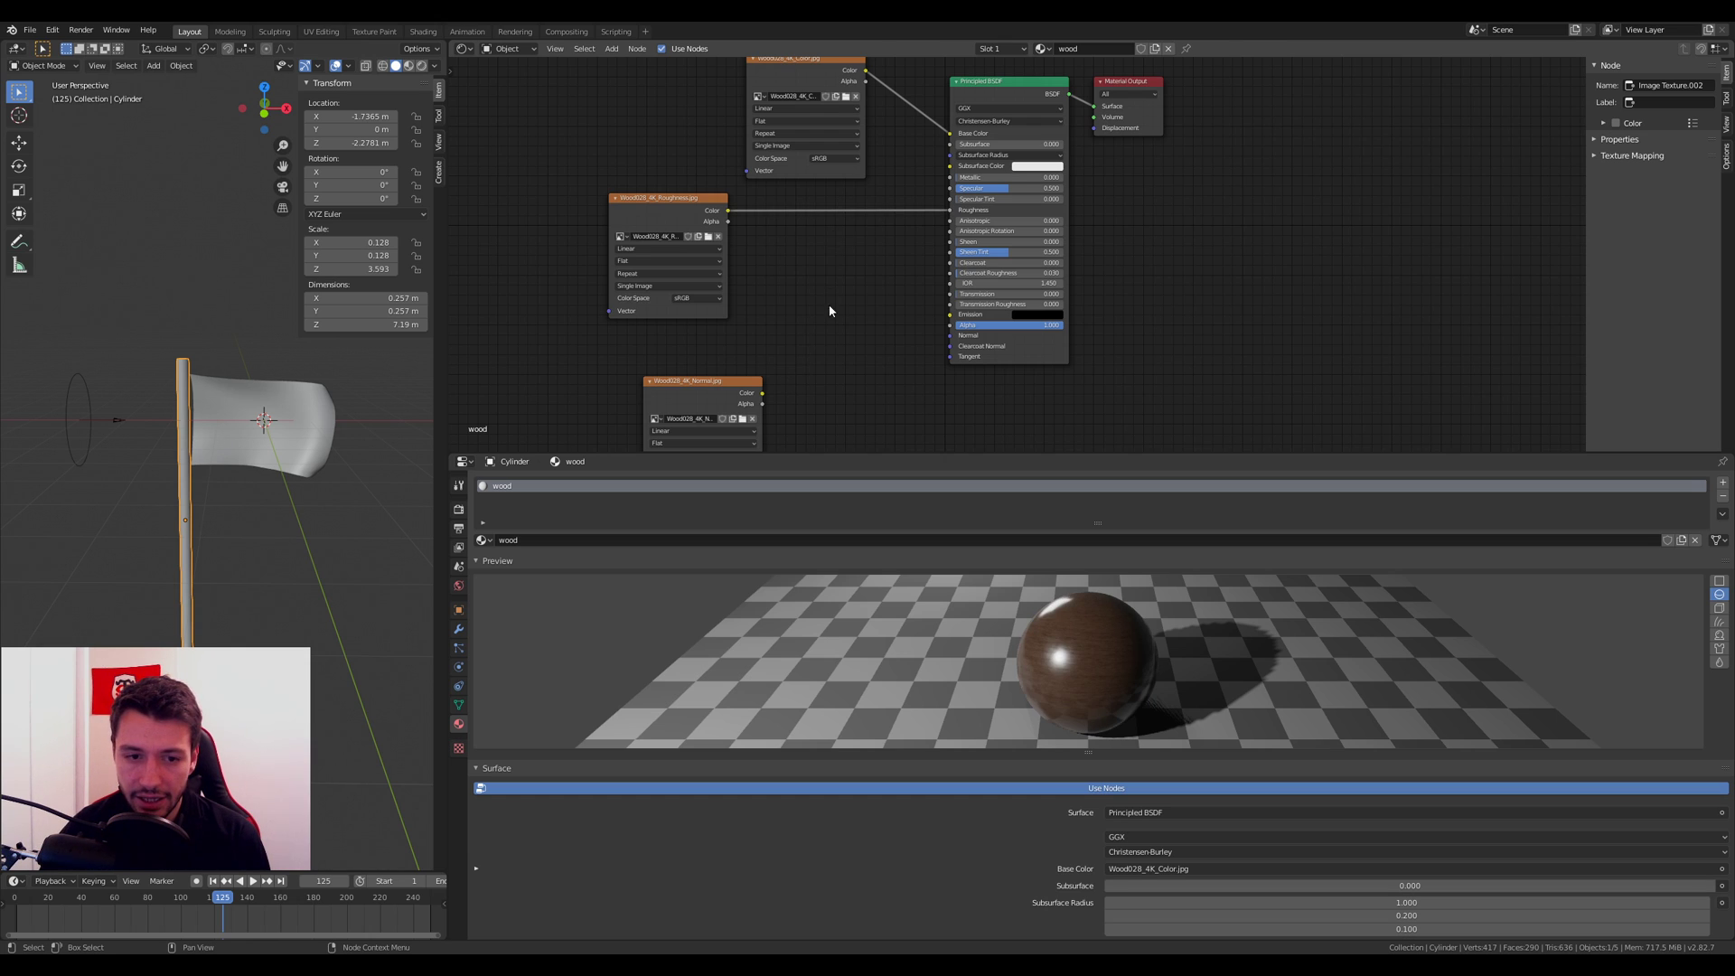
Step: Lower the wood shader's Specular to about 0.027 to reduce the shine
{"action": "middle_click_drag", "start_coordinate": [829, 310], "coordinate": [850, 198]}
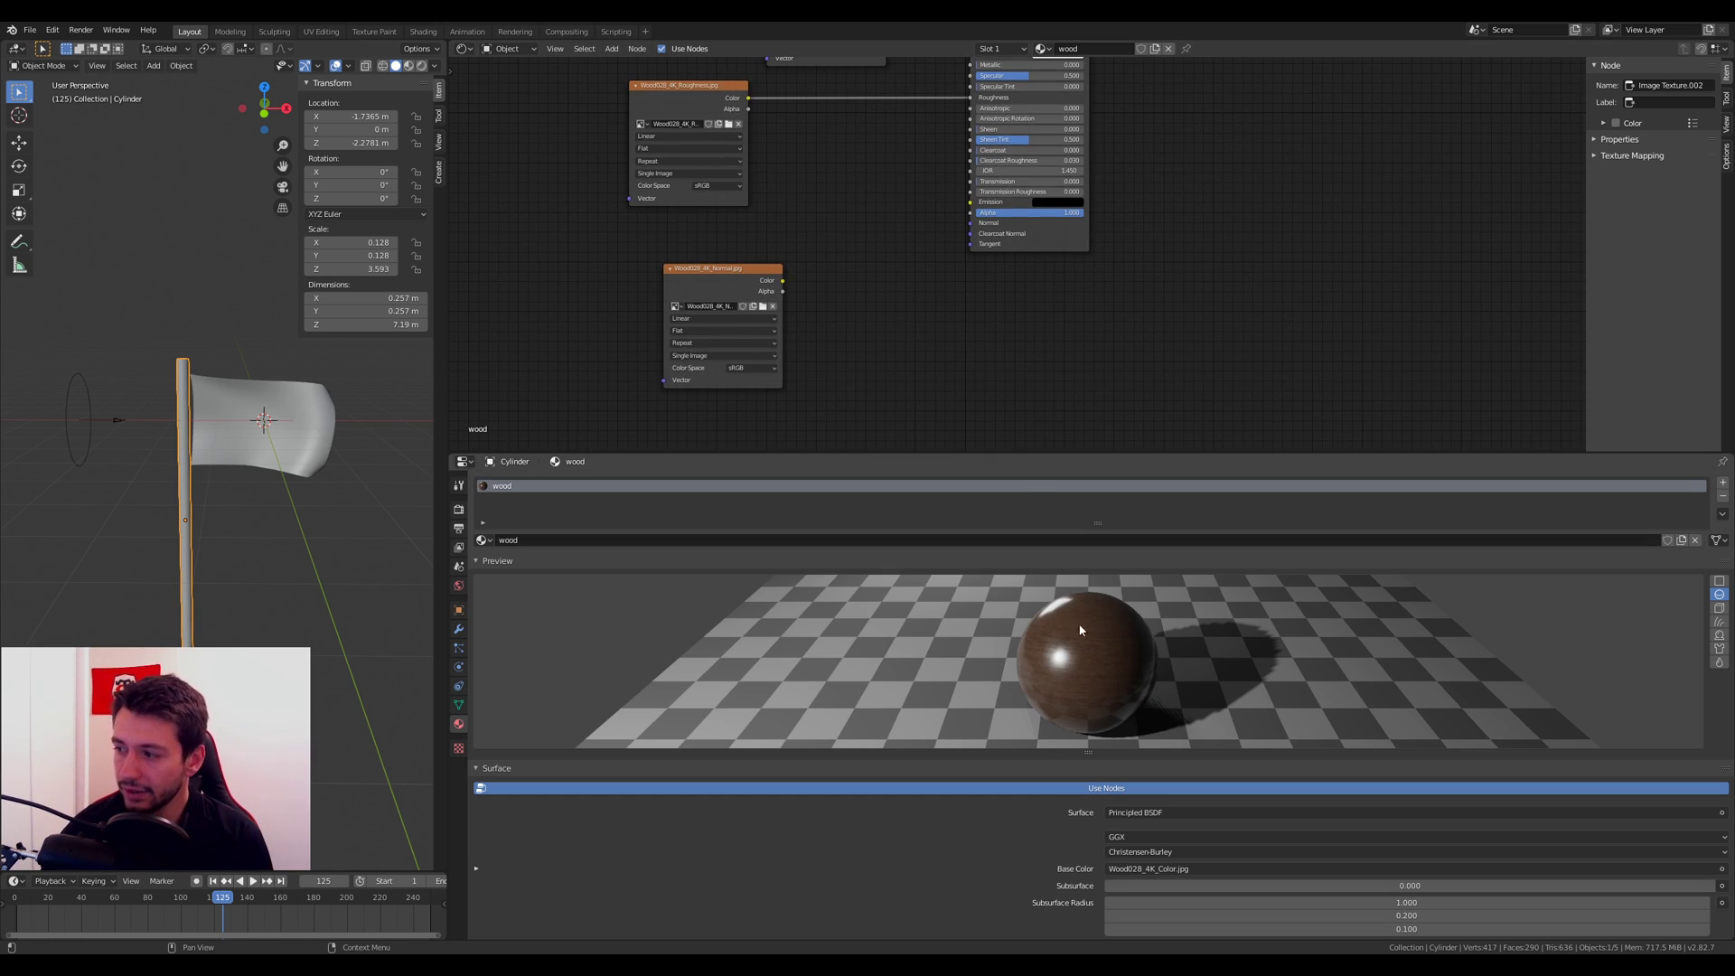
{"action": "middle_click_drag", "start_coordinate": [840, 175], "coordinate": [836, 256]}
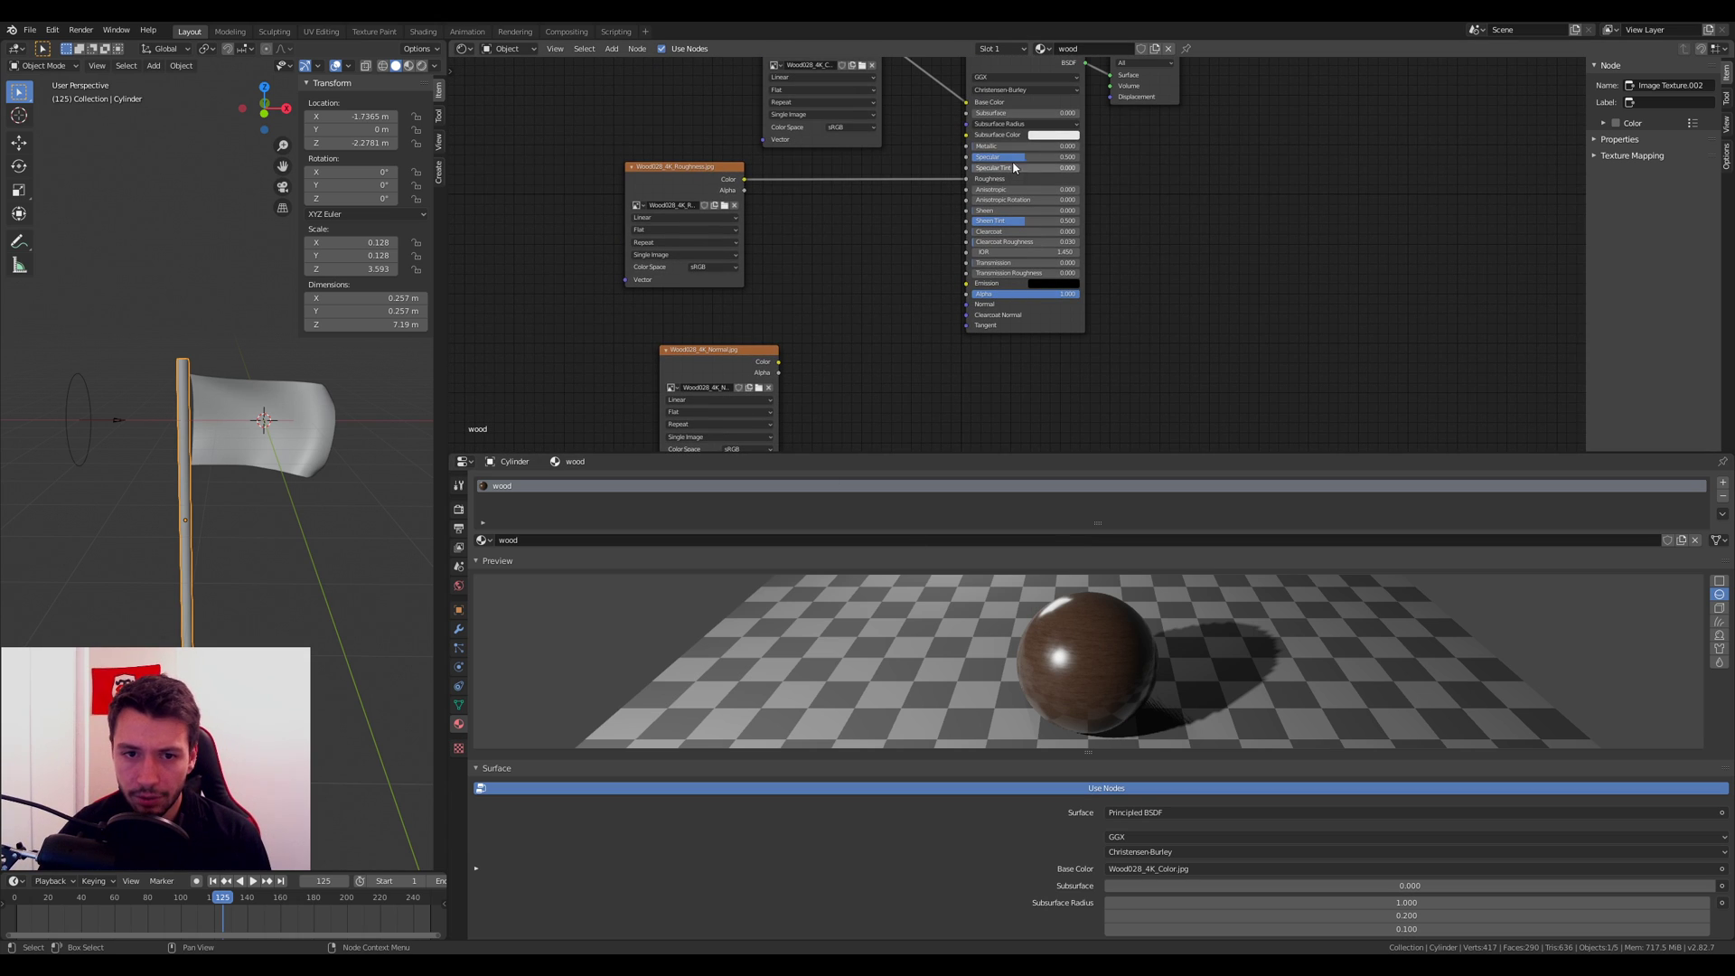
{"action": "left_click_drag", "start_coordinate": [1018, 159], "coordinate": [988, 163]}
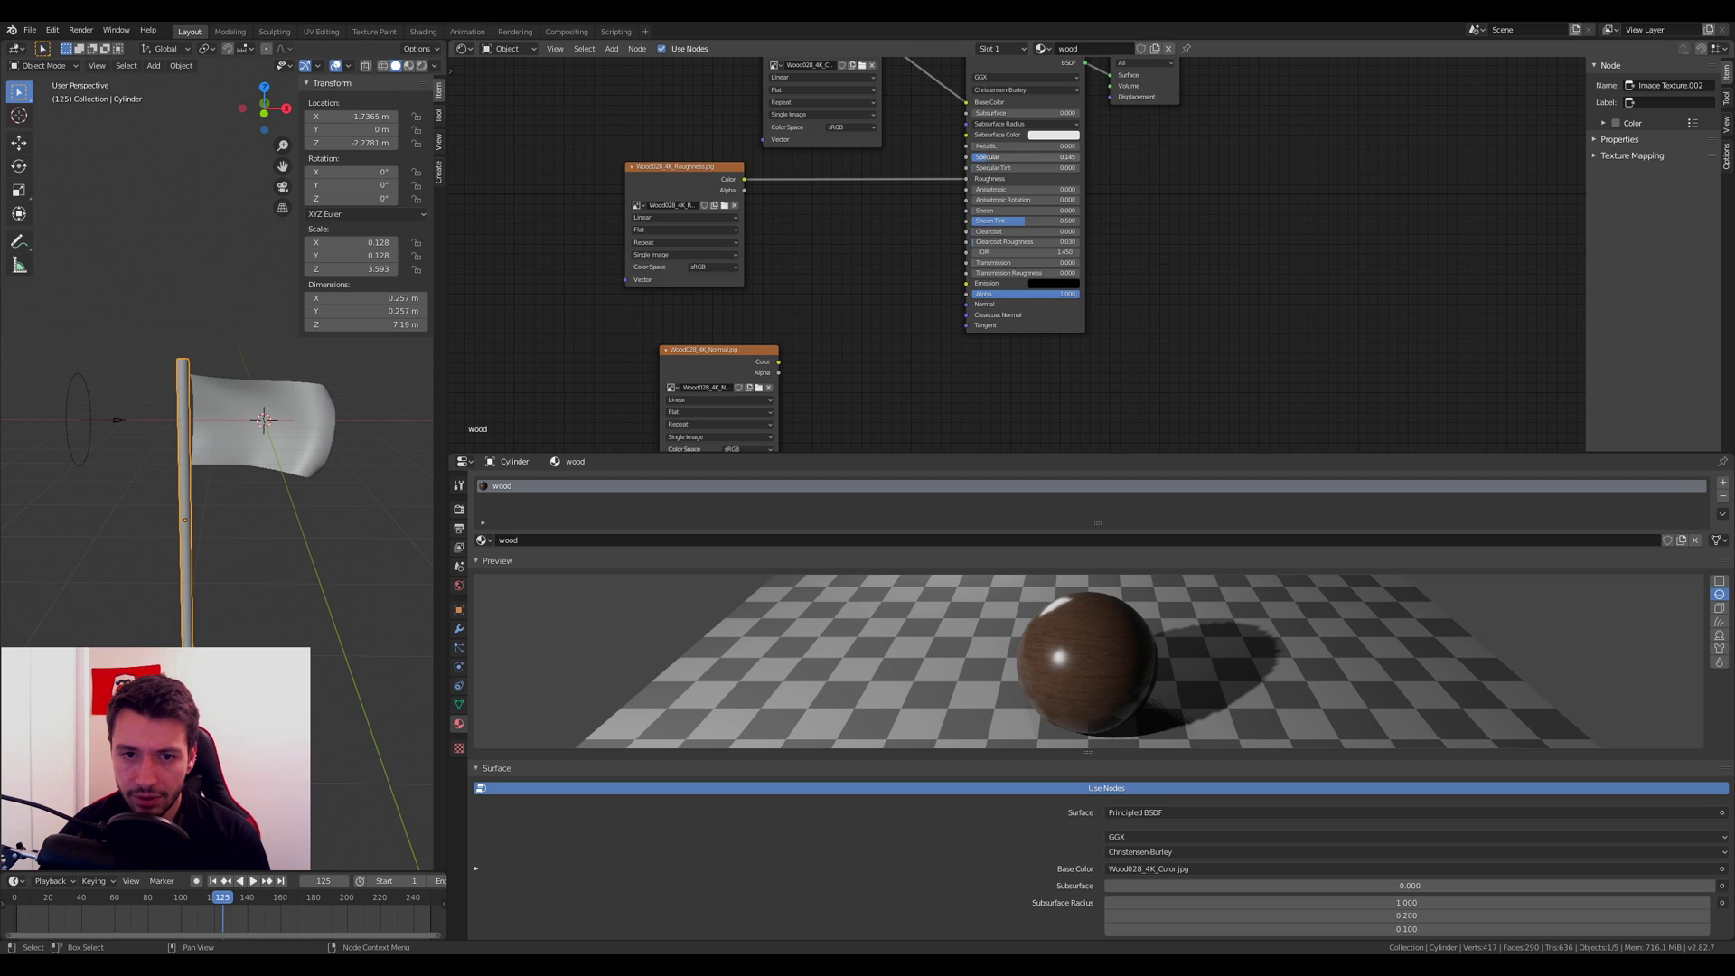
{"action": "left_click_drag", "start_coordinate": [988, 157], "coordinate": [994, 157]}
{"action": "left_click_drag", "start_coordinate": [994, 157], "coordinate": [976, 157]}
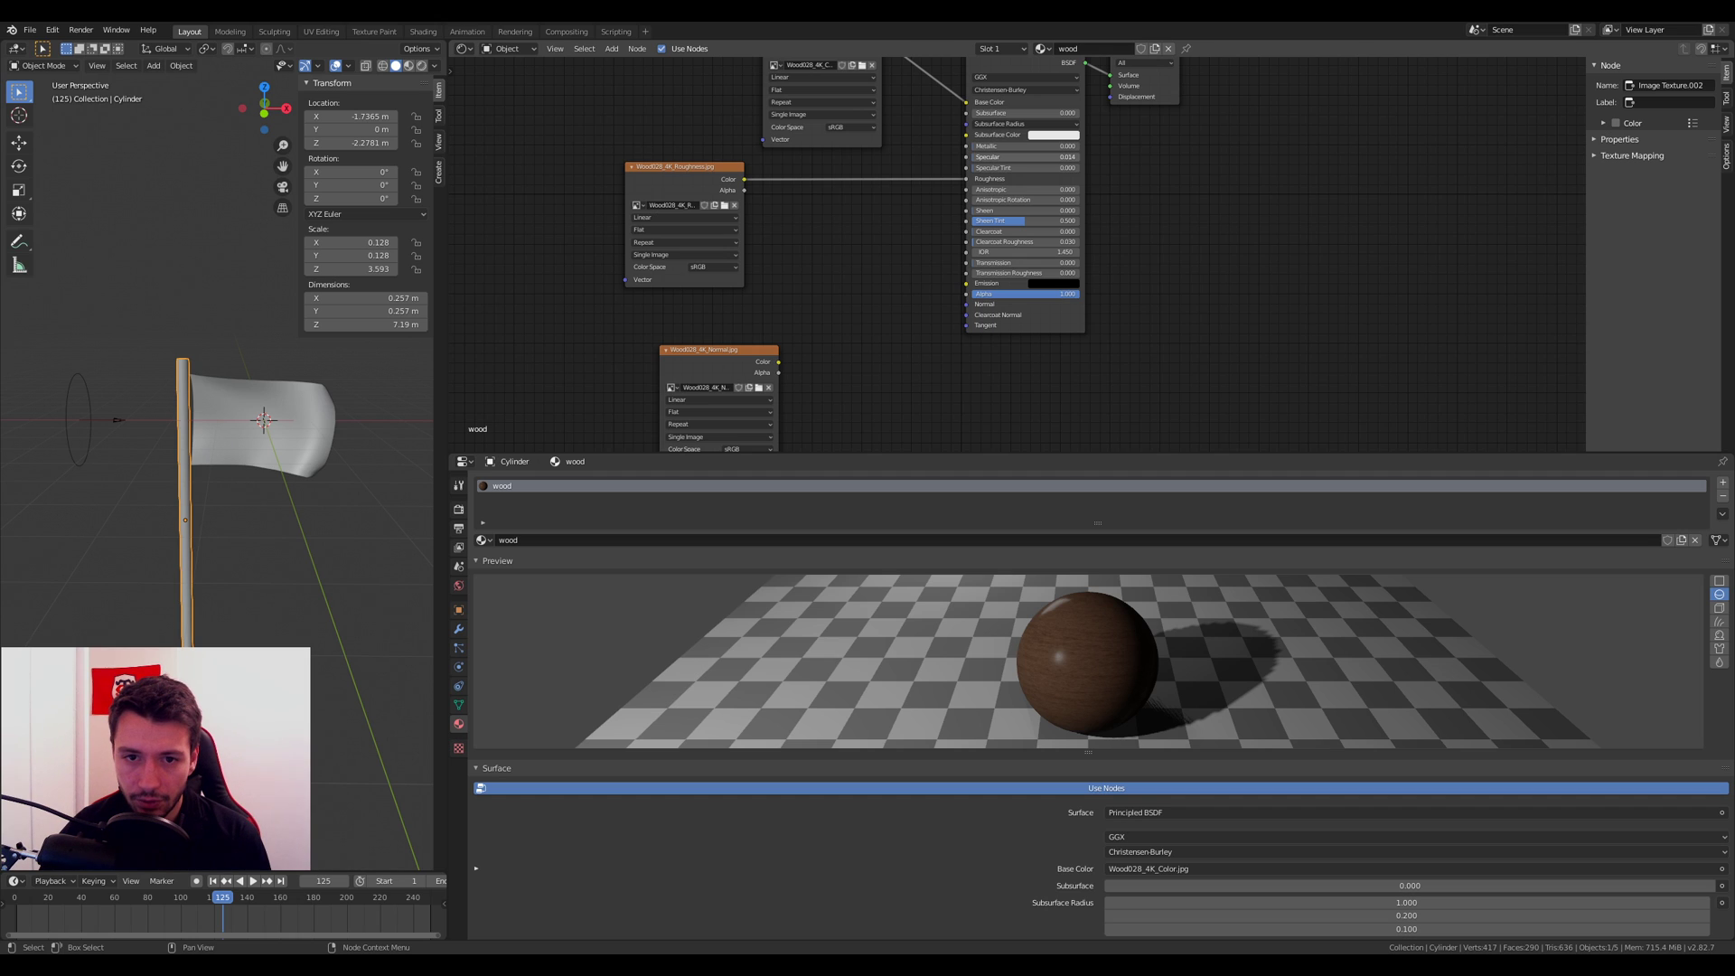
Step: Add a Normal Map node beside the normal texture and set that texture's colour space to Non-Color
{"action": "scroll", "coordinate": [825, 297], "scroll_direction": "up", "scroll_amount": 2}
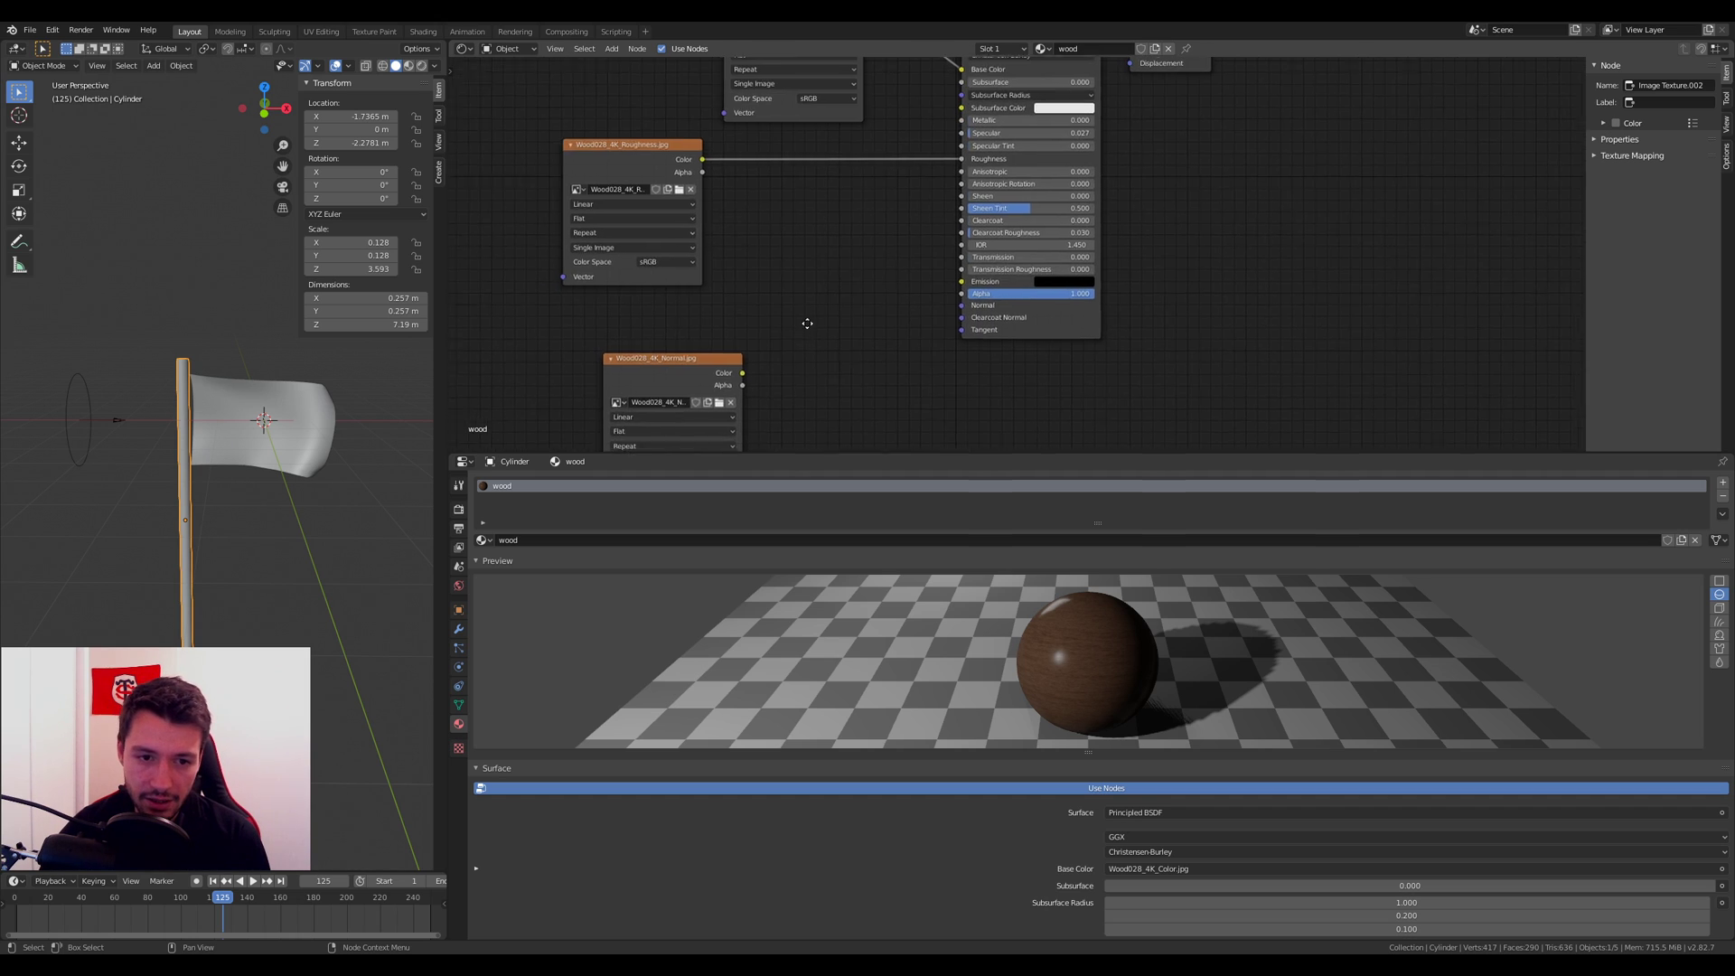
{"action": "key", "text": "shift+a"}
{"action": "mouse_move", "coordinate": [824, 321]}
{"action": "left_click", "coordinate": [907, 377]}
{"action": "left_click", "coordinate": [872, 267]}
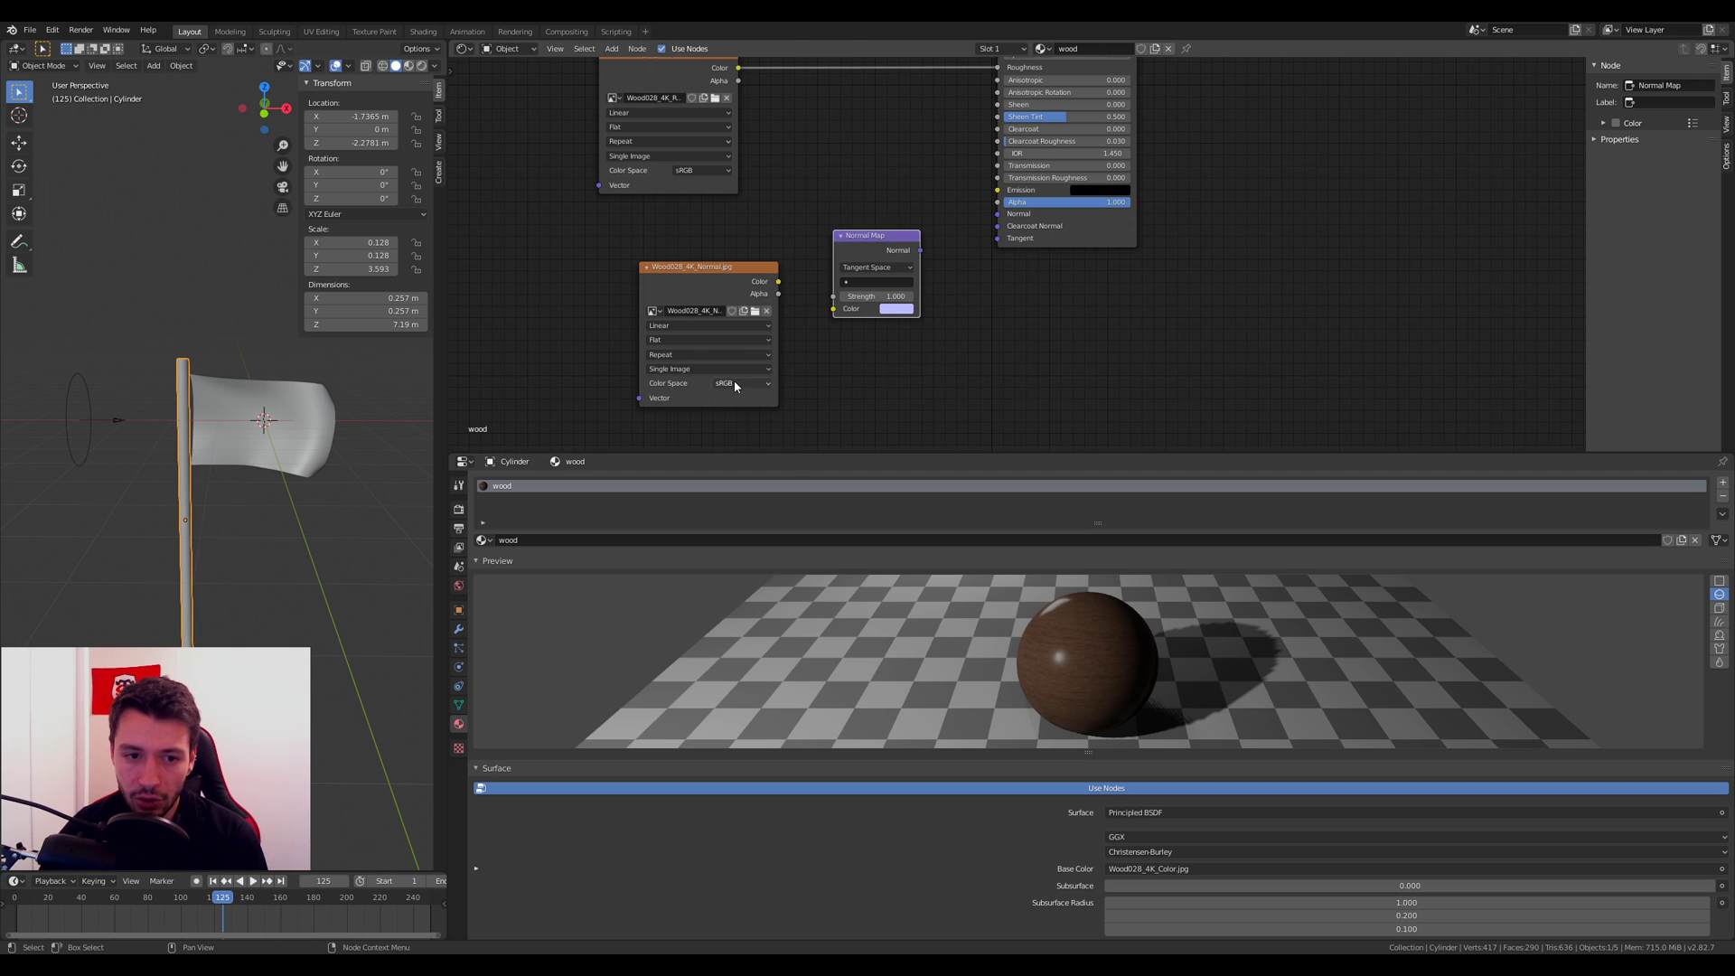
{"action": "left_click", "coordinate": [734, 383]}
{"action": "left_click", "coordinate": [734, 435]}
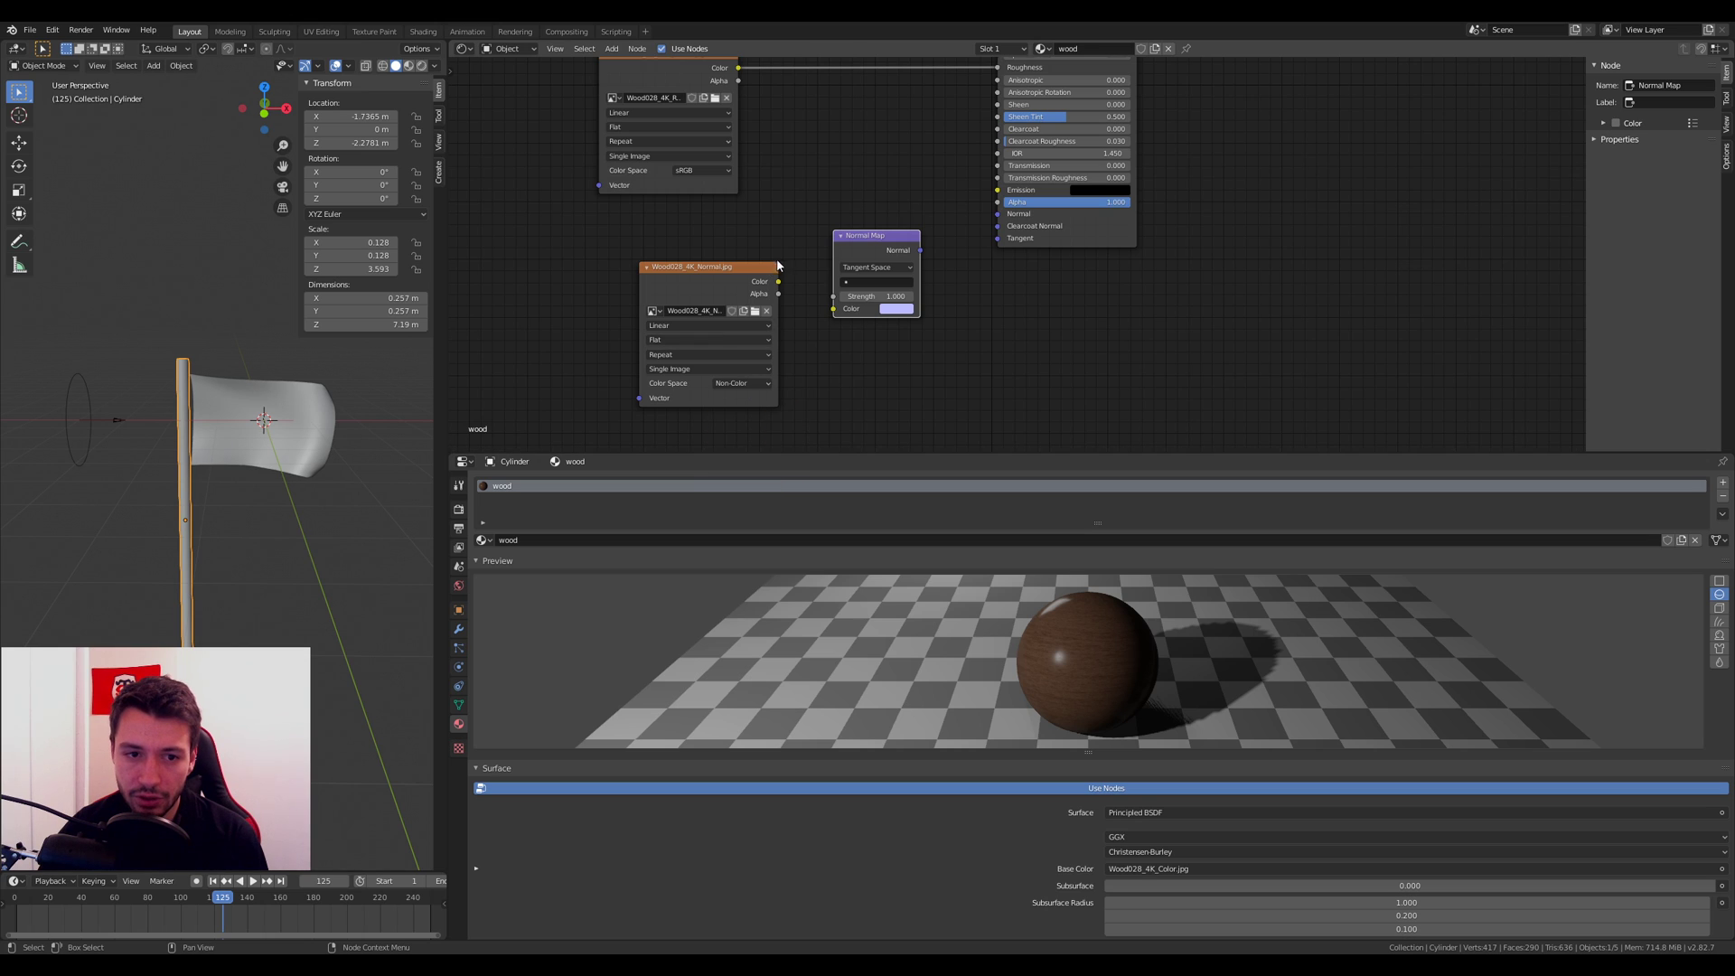
Step: Connect the normal texture's Color to the Normal Map node, and that node's output to the wood shader's Normal input
{"action": "left_click_drag", "start_coordinate": [780, 286], "coordinate": [851, 315]}
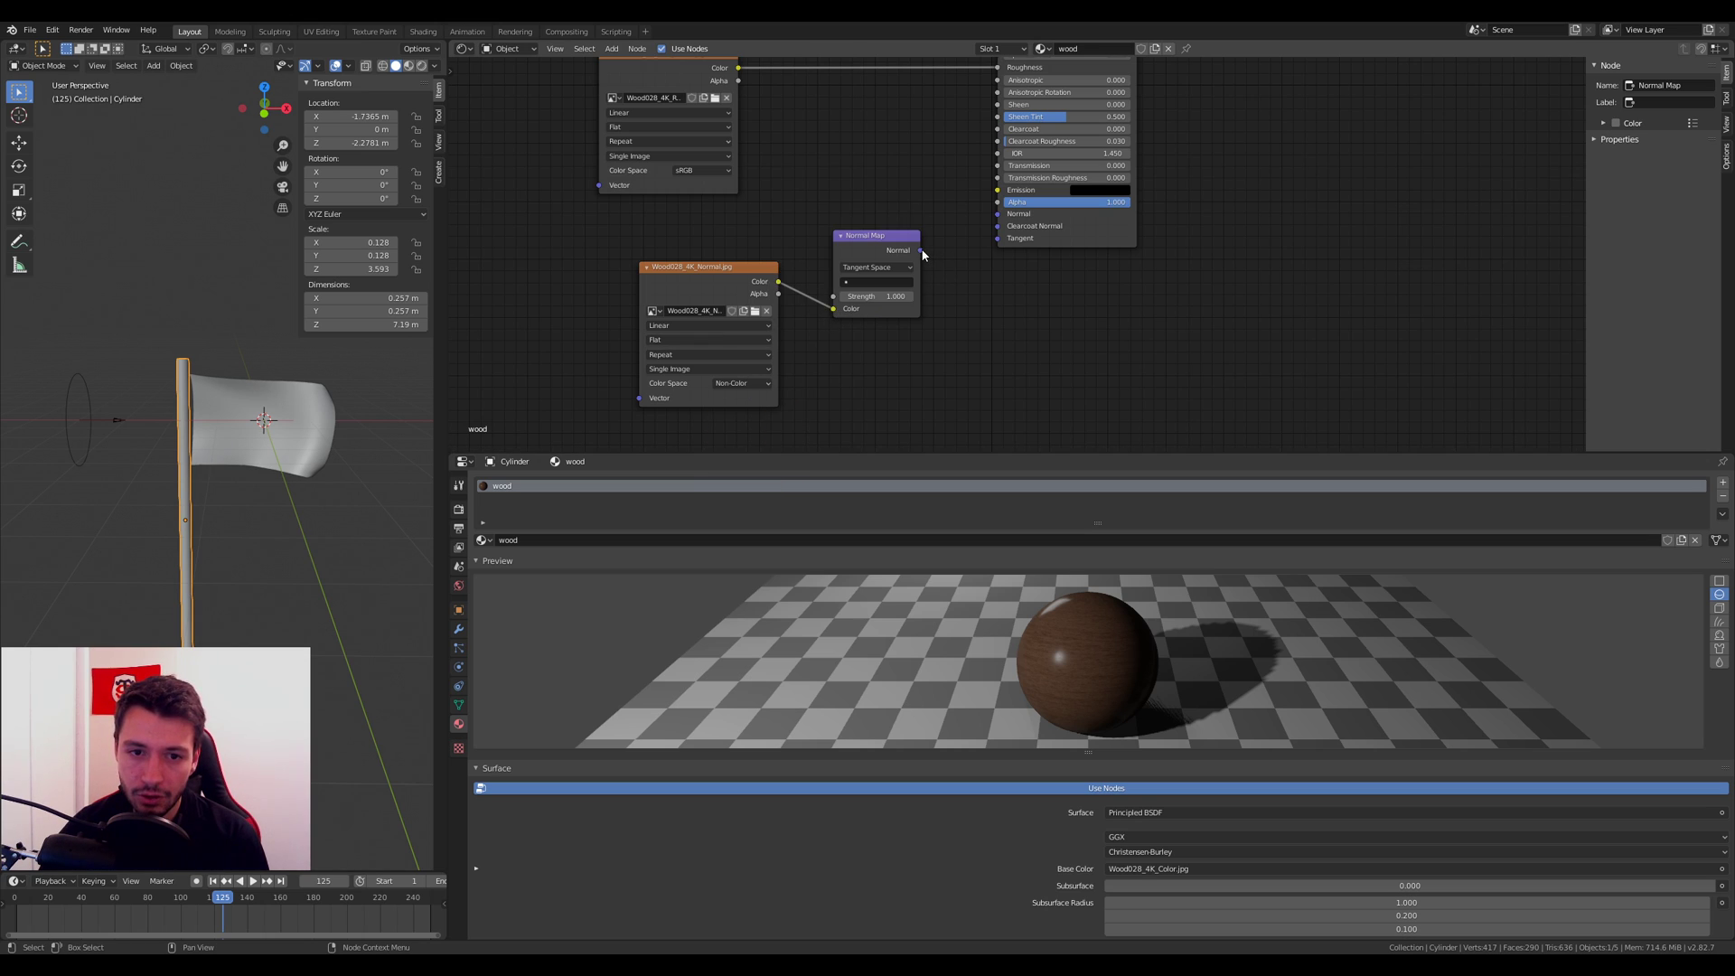
{"action": "left_click_drag", "start_coordinate": [921, 252], "coordinate": [999, 220]}
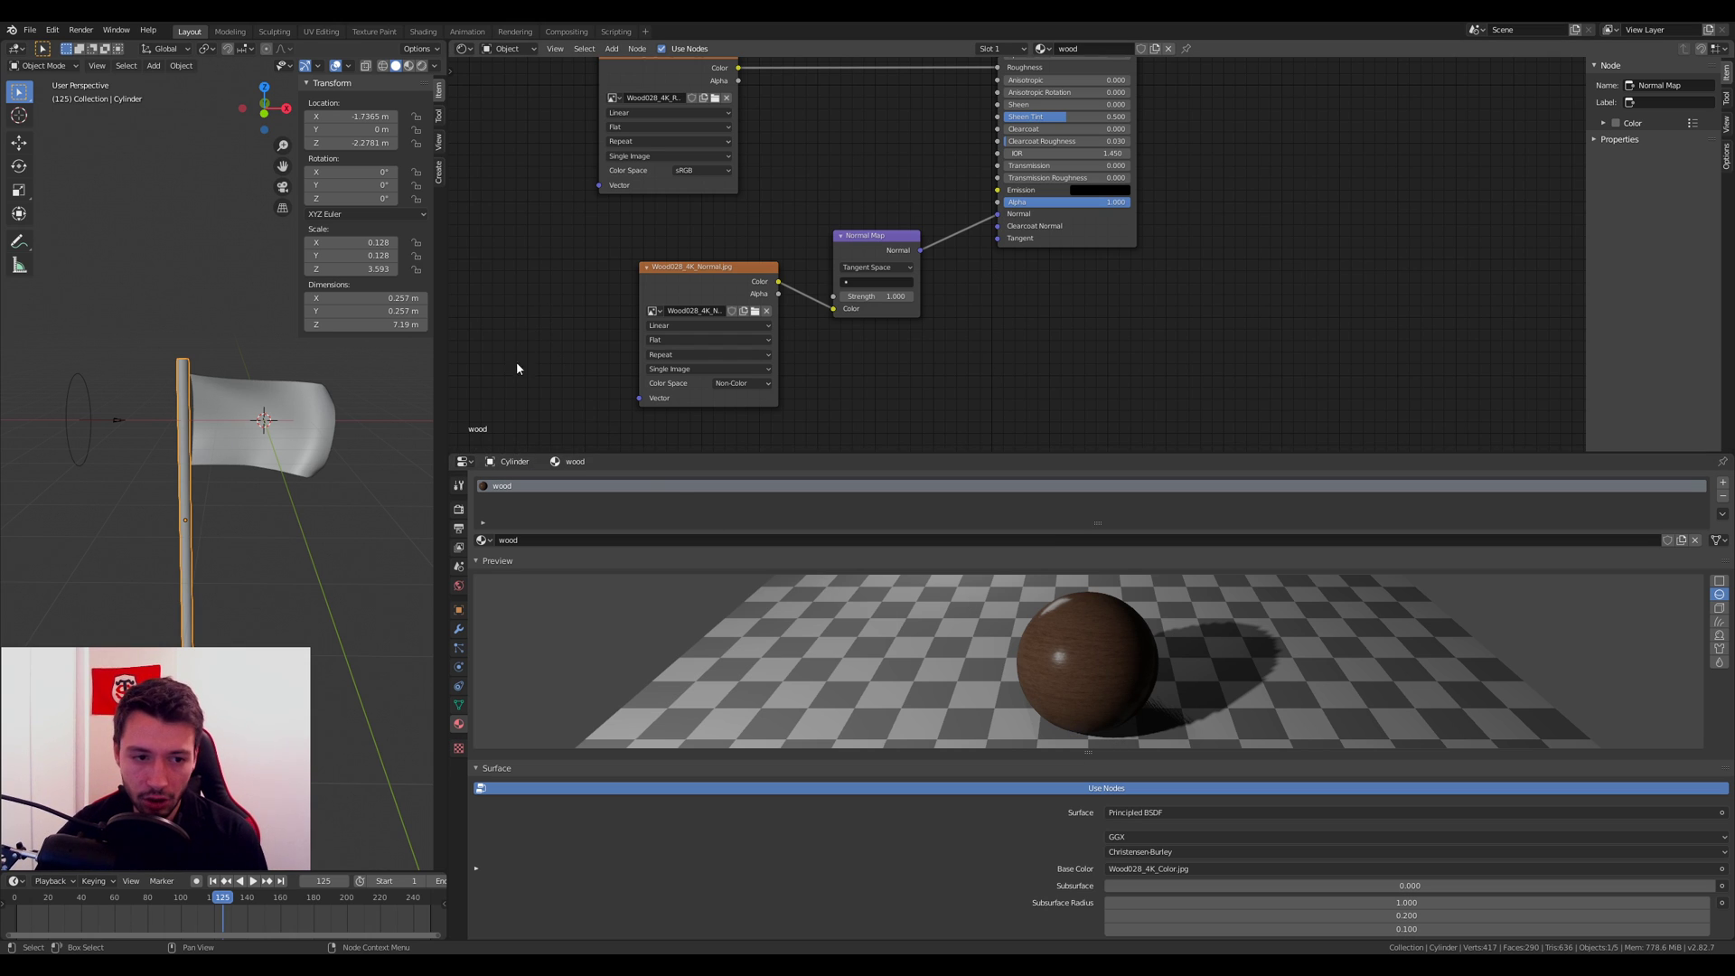
Step: Widen the 3D viewport, shorten the material preview, and switch to rendered shading for a close view of the pole
{"action": "left_click_drag", "start_coordinate": [442, 388], "coordinate": [944, 389]}
{"action": "left_click_drag", "start_coordinate": [1360, 754], "coordinate": [1351, 666]}
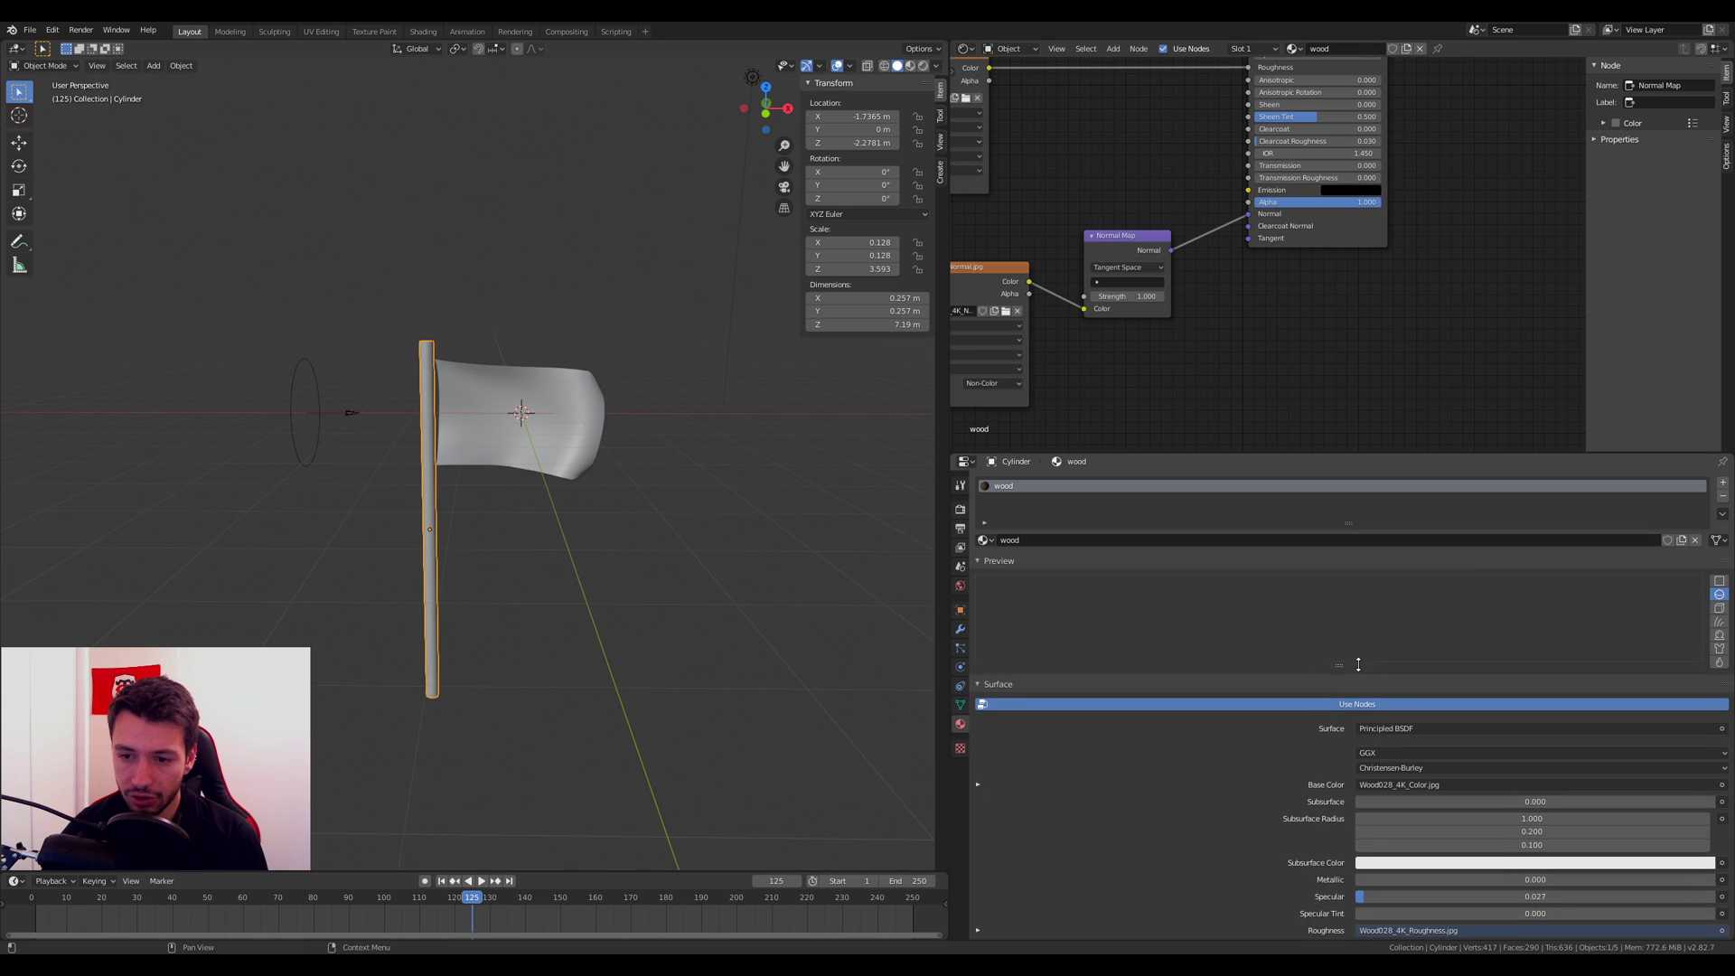
{"action": "scroll", "coordinate": [520, 556], "scroll_direction": "up", "scroll_amount": 2}
{"action": "key", "text": "z"}
{"action": "left_click", "coordinate": [450, 499]}
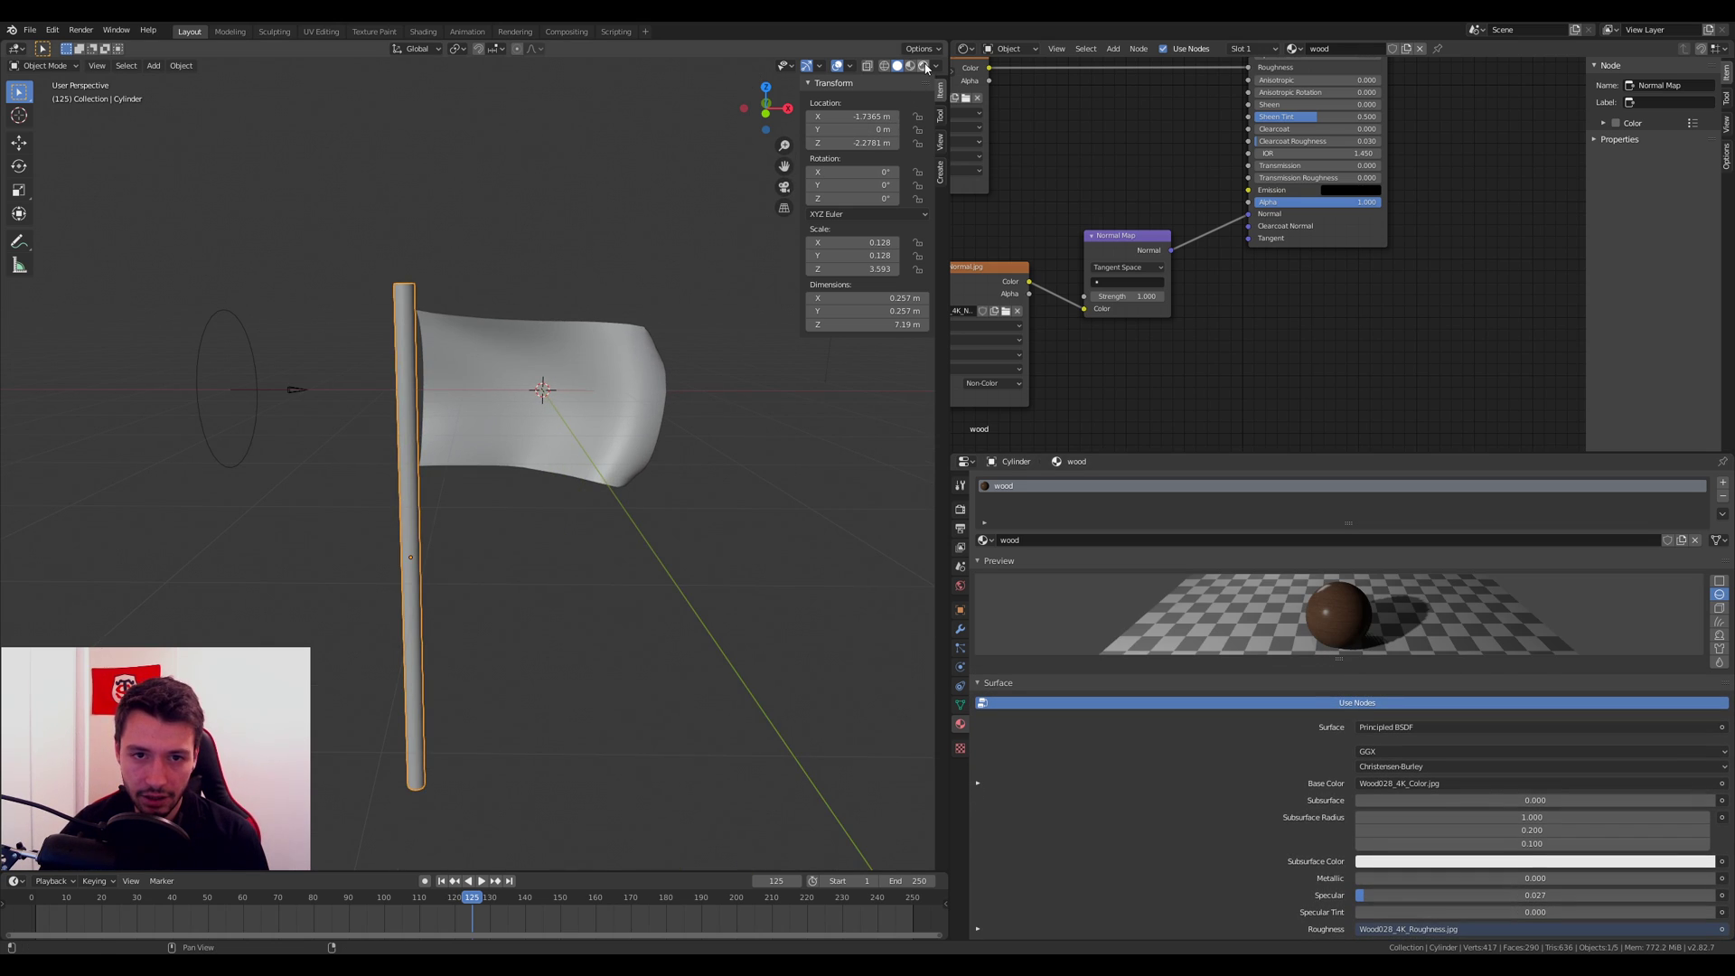
{"action": "scroll", "coordinate": [450, 499], "scroll_direction": "up", "scroll_amount": 4}
{"action": "middle_click_drag", "start_coordinate": [450, 499], "coordinate": [598, 356]}
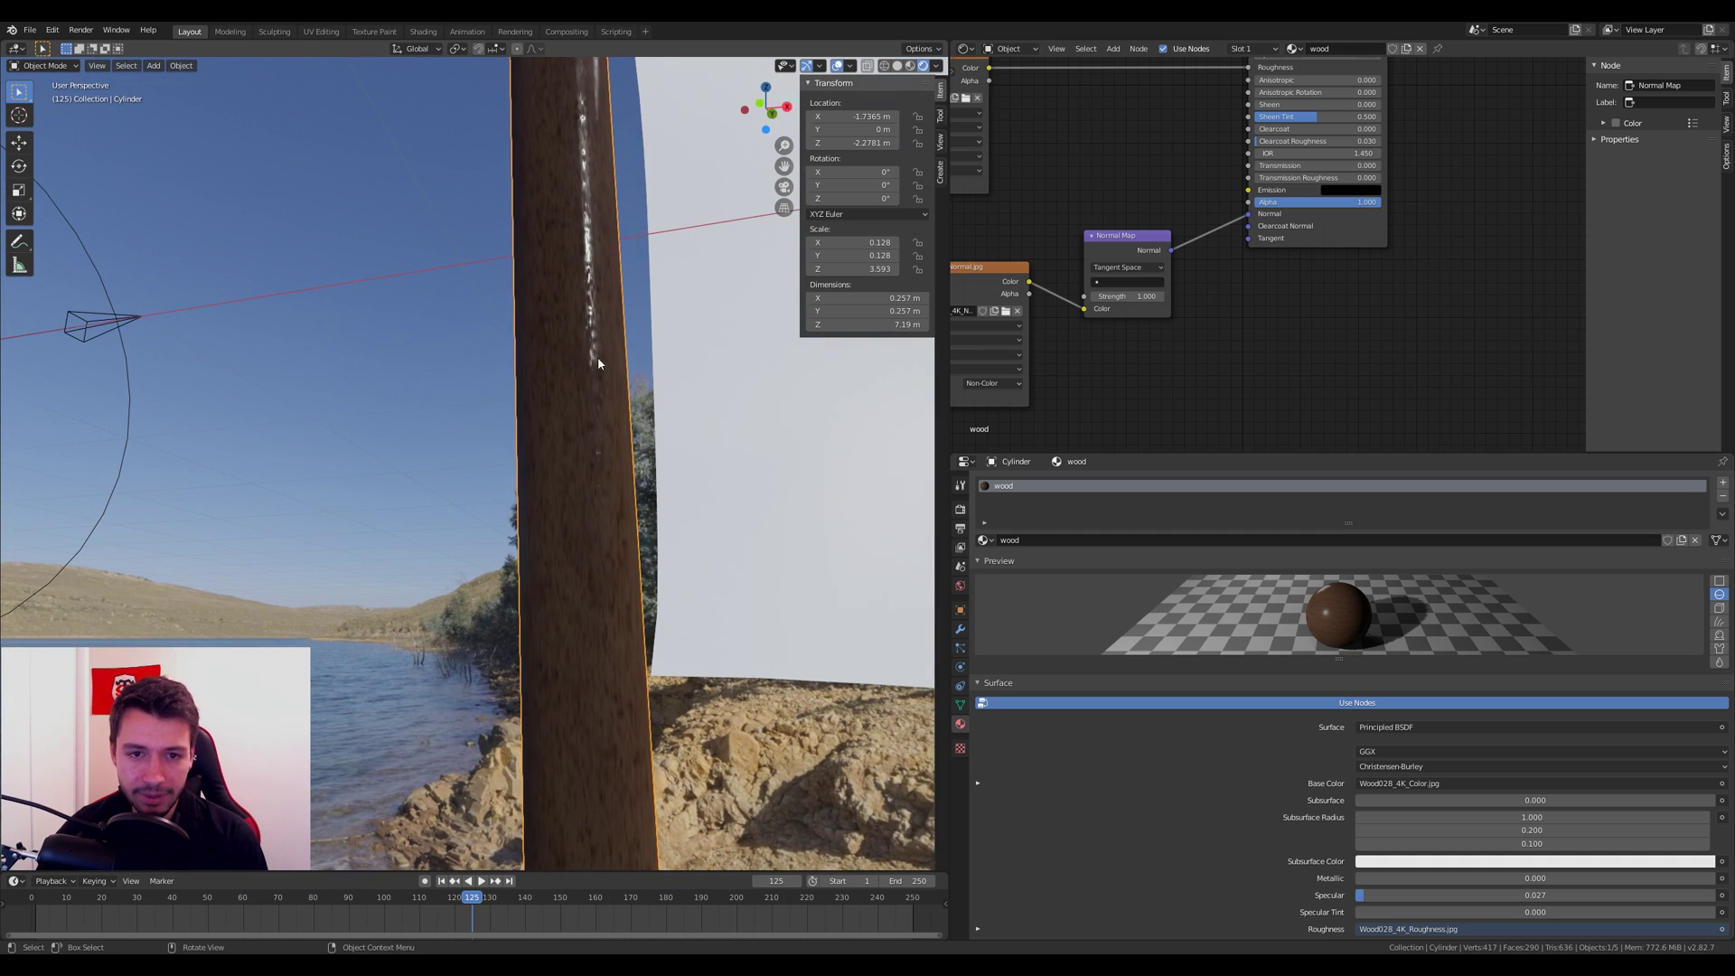
Step: Replace the Shader Editor with the UV Editor showing Wood028_4K_Color.jpg, and put the pole into Edit Mode
{"action": "left_click", "coordinate": [965, 48]}
{"action": "left_click", "coordinate": [996, 114]}
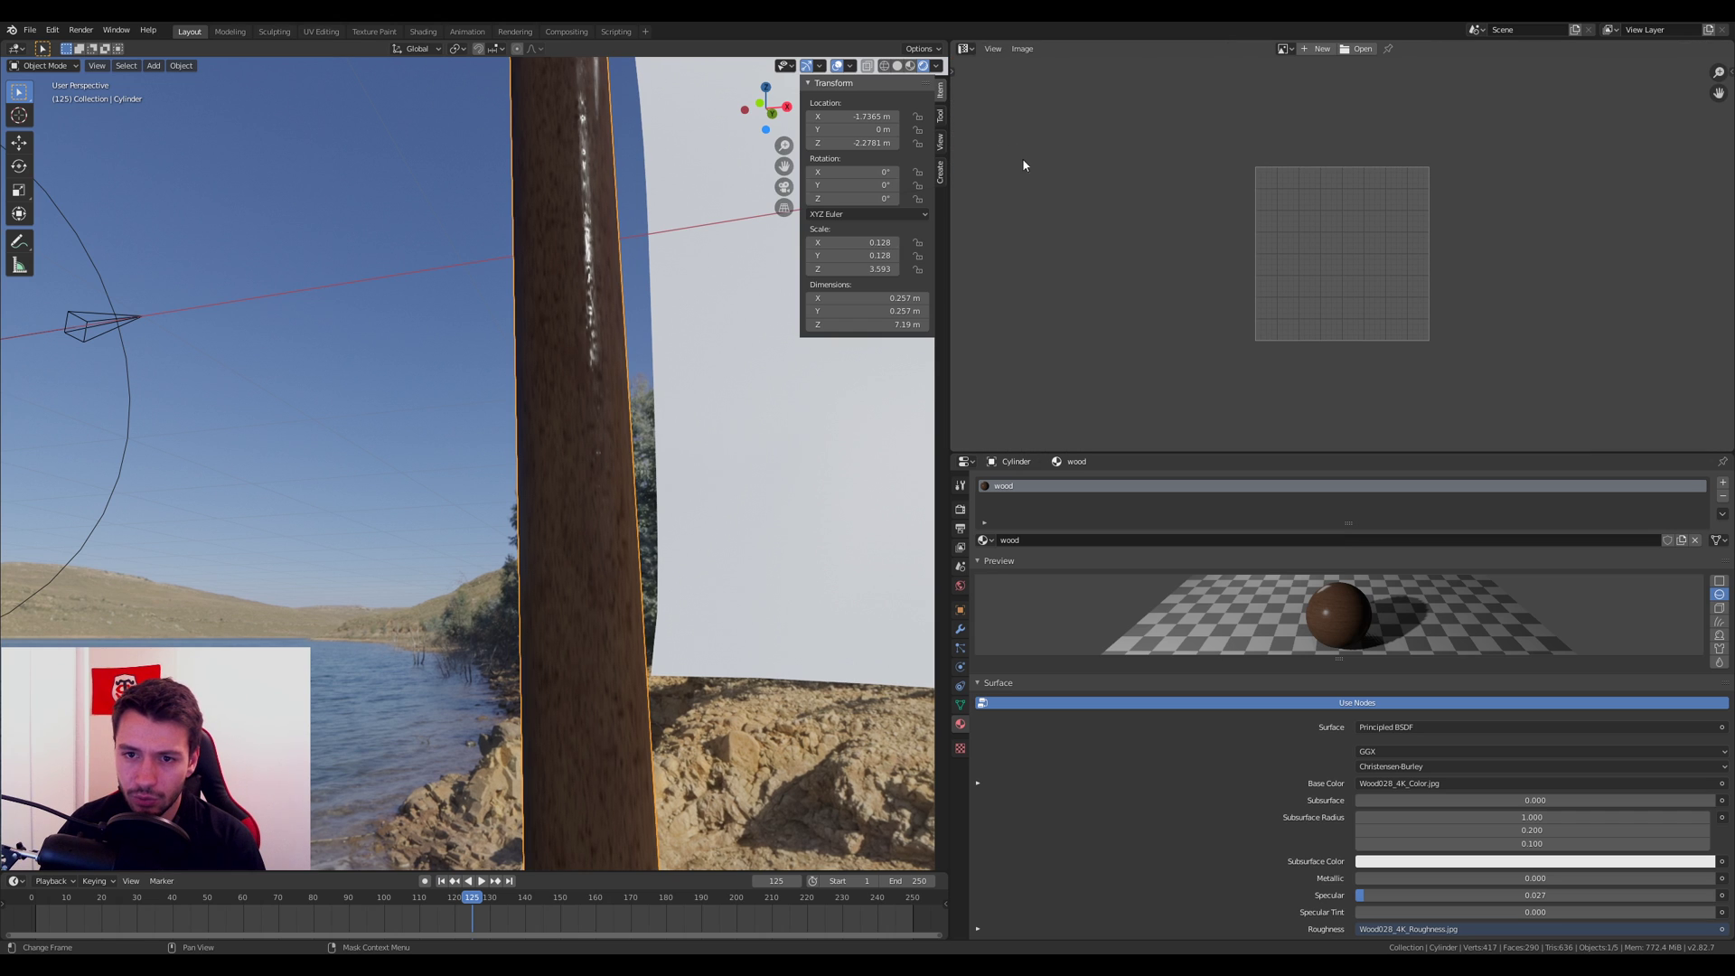
{"action": "left_click", "coordinate": [1282, 49]}
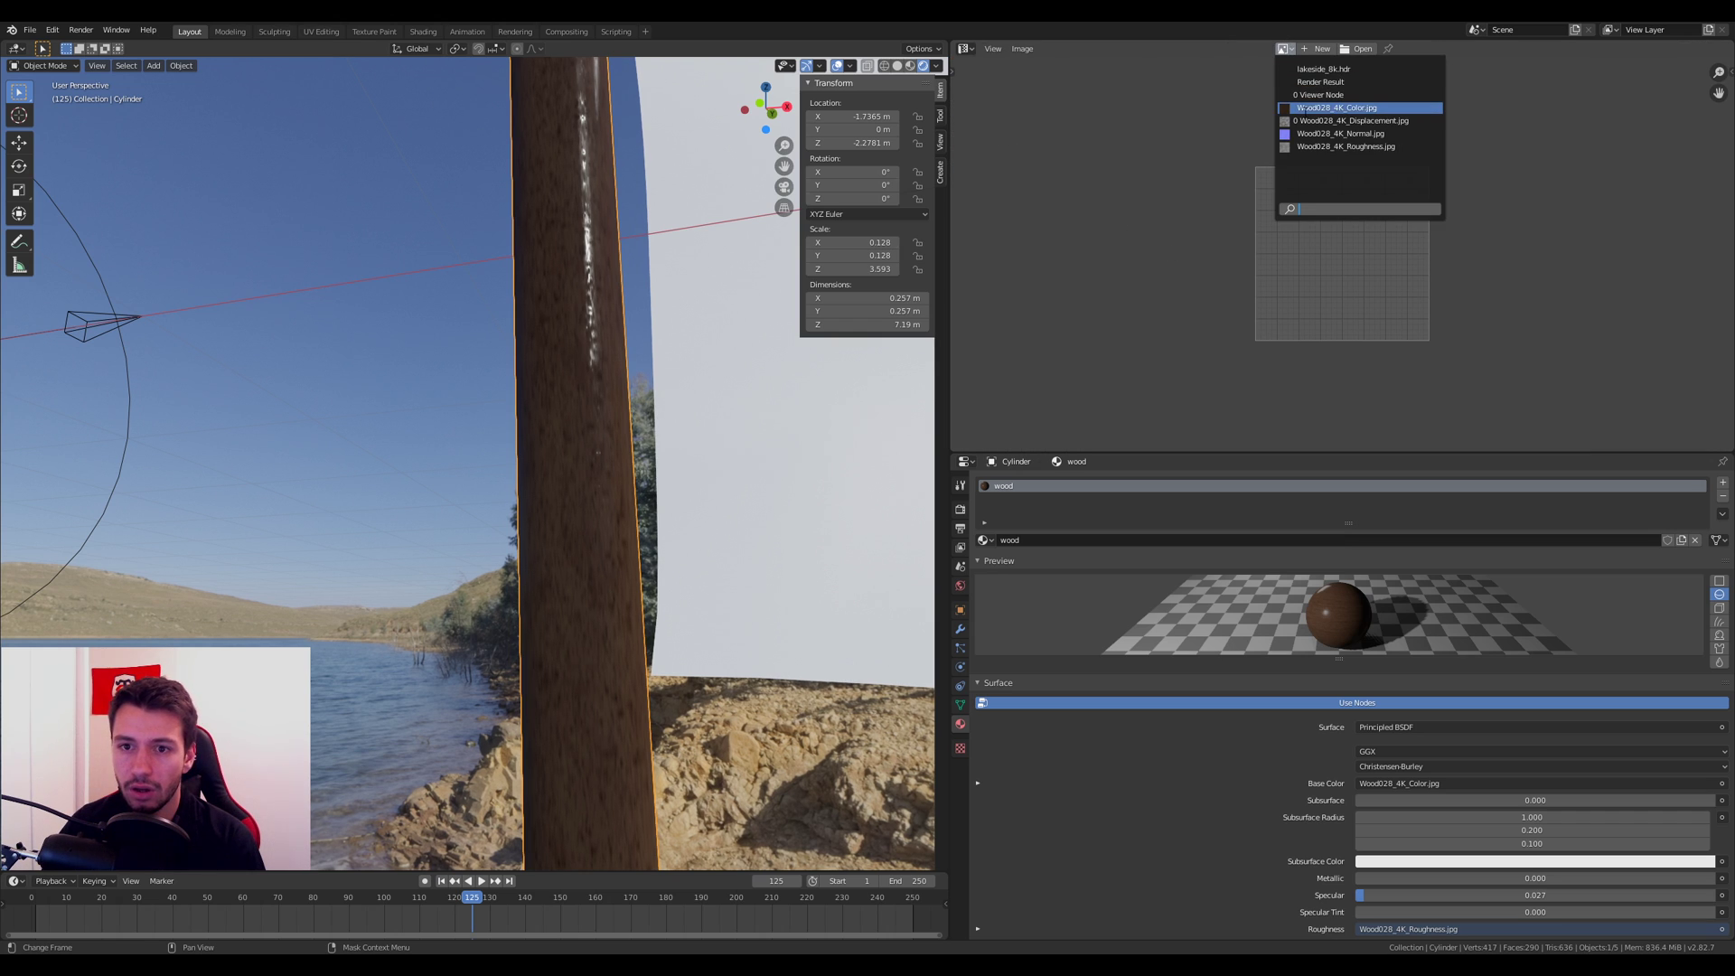
{"action": "left_click", "coordinate": [1288, 107]}
{"action": "key", "text": "Tab"}
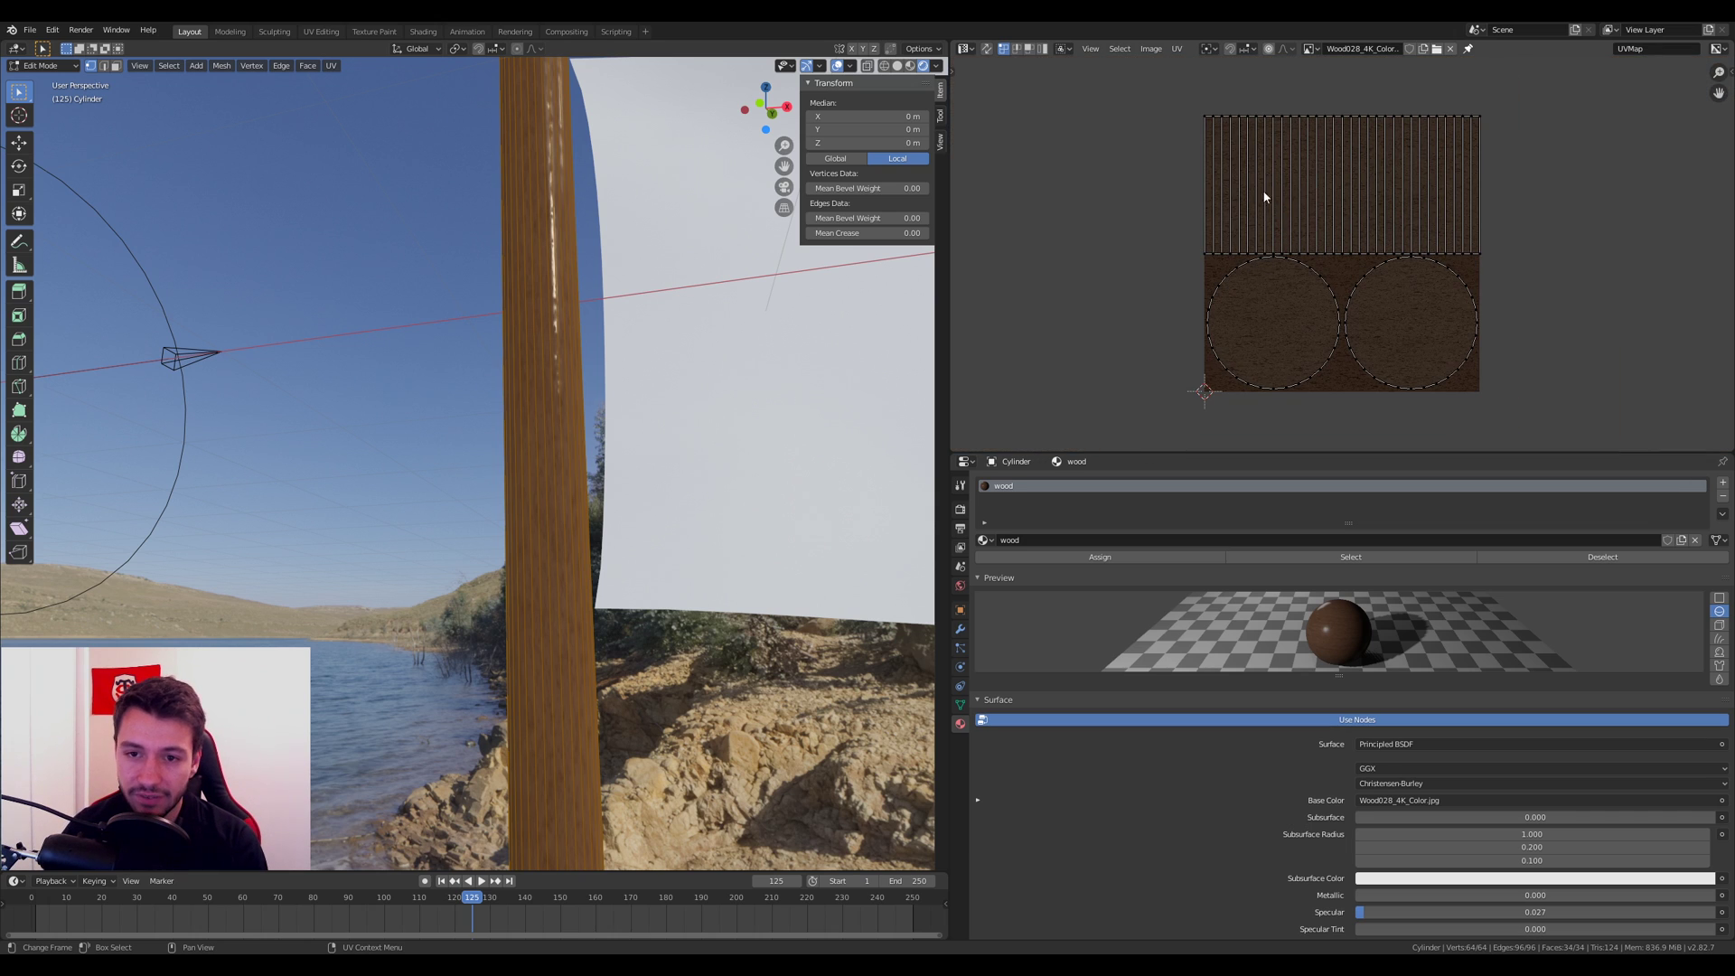
Step: Identify the UV islands of the pole's side and two end caps by selecting them, and clear the selection
{"action": "key", "text": "l"}
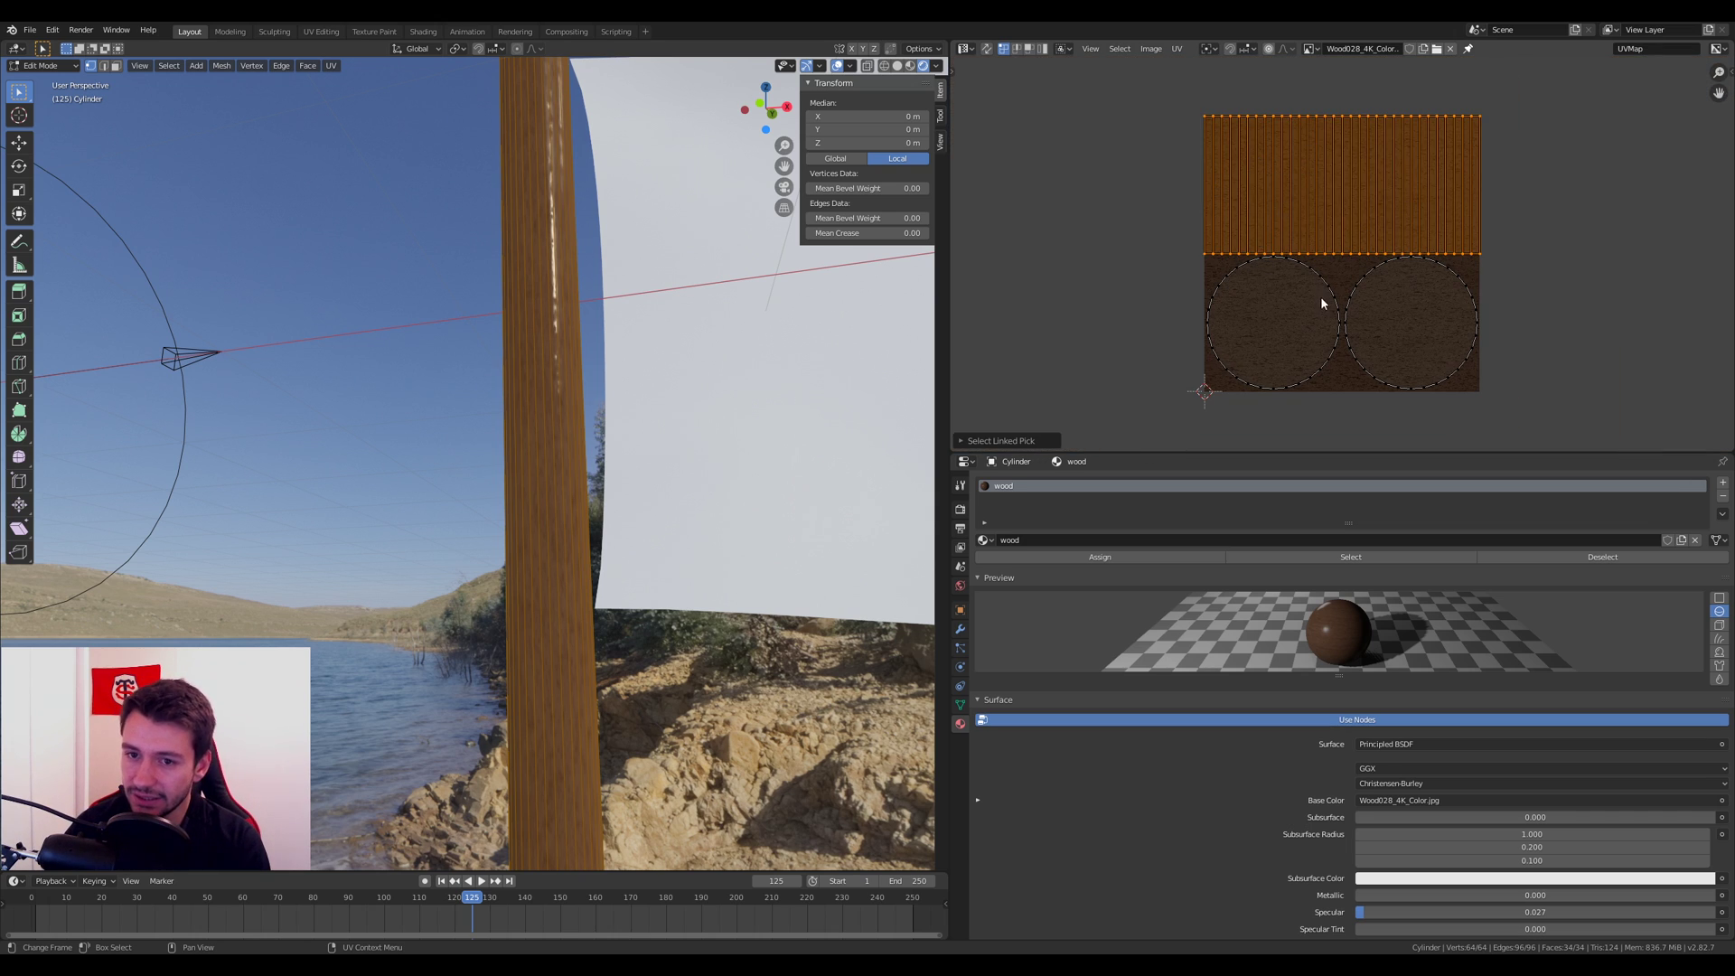
{"action": "key", "text": "l"}
{"action": "key", "text": "l"}
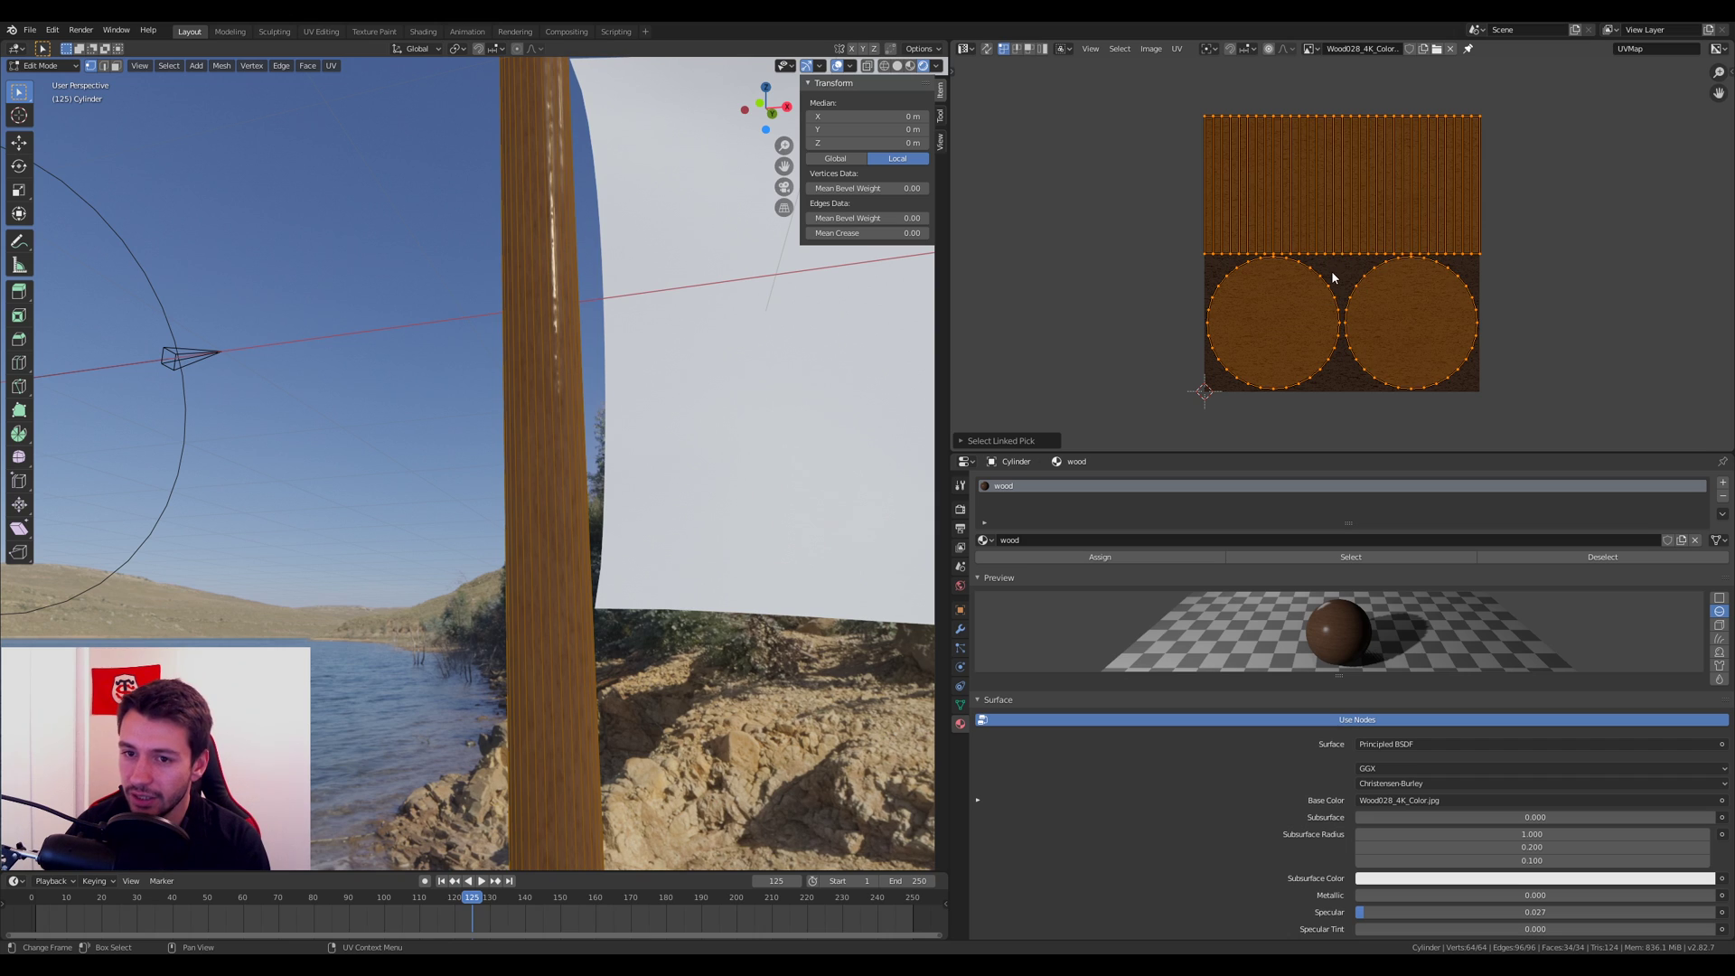
{"action": "key", "text": "alt+a"}
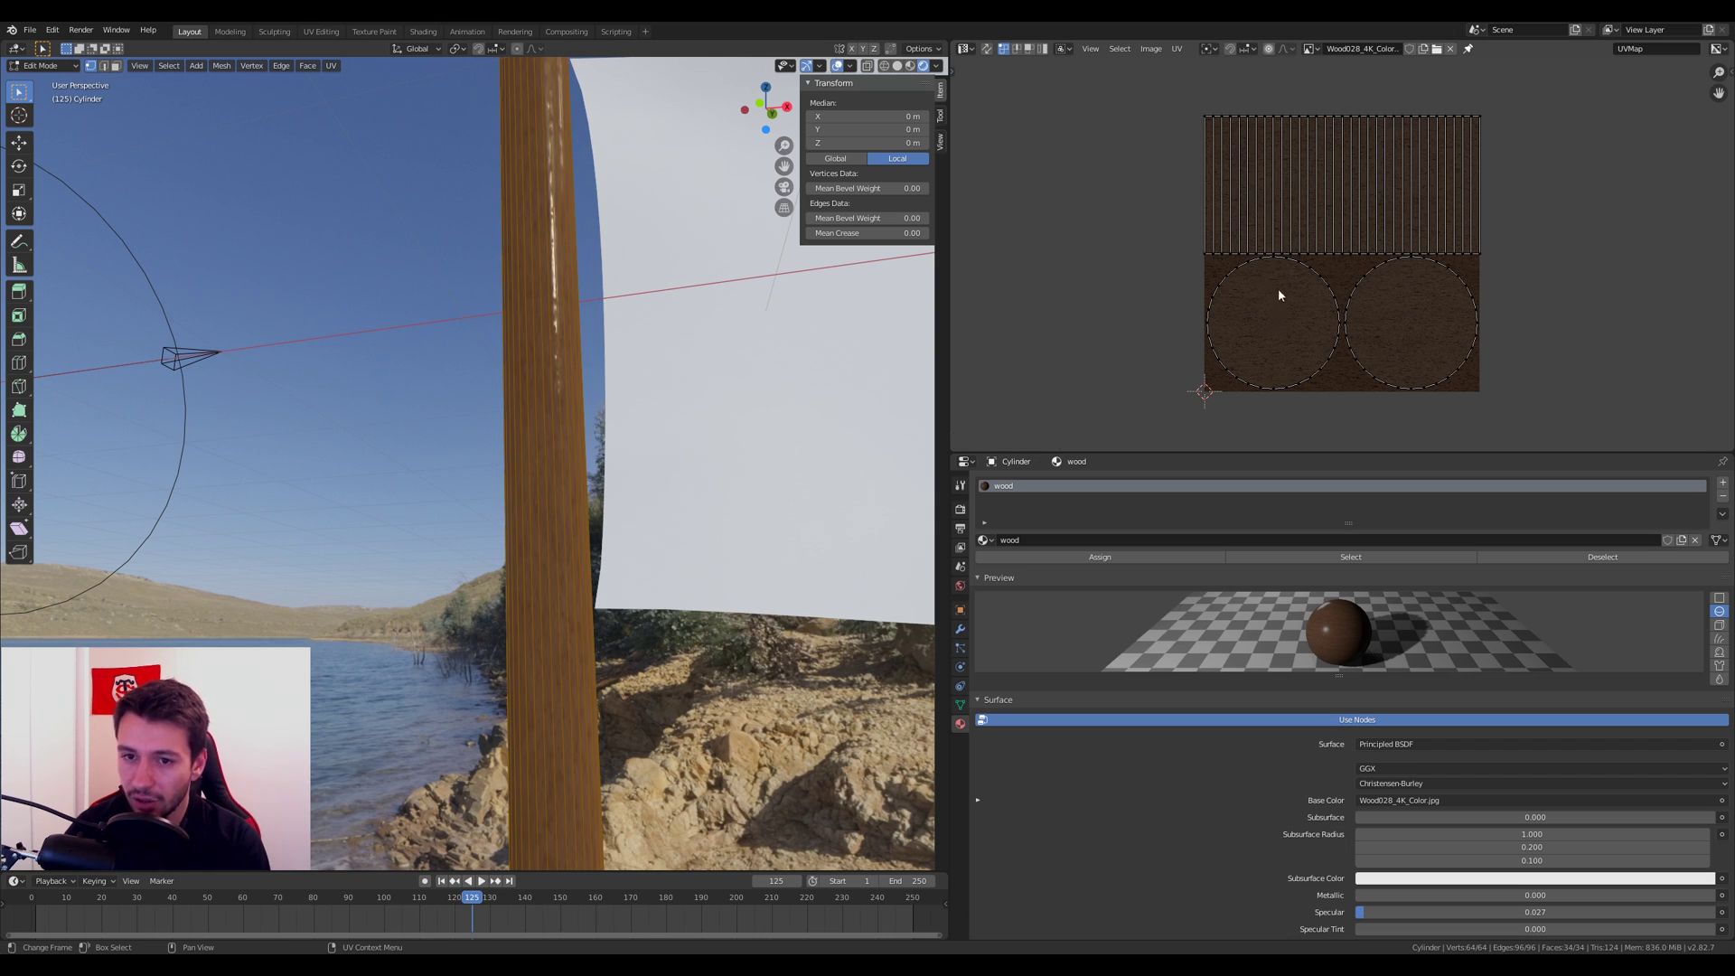
{"action": "key", "text": "l"}
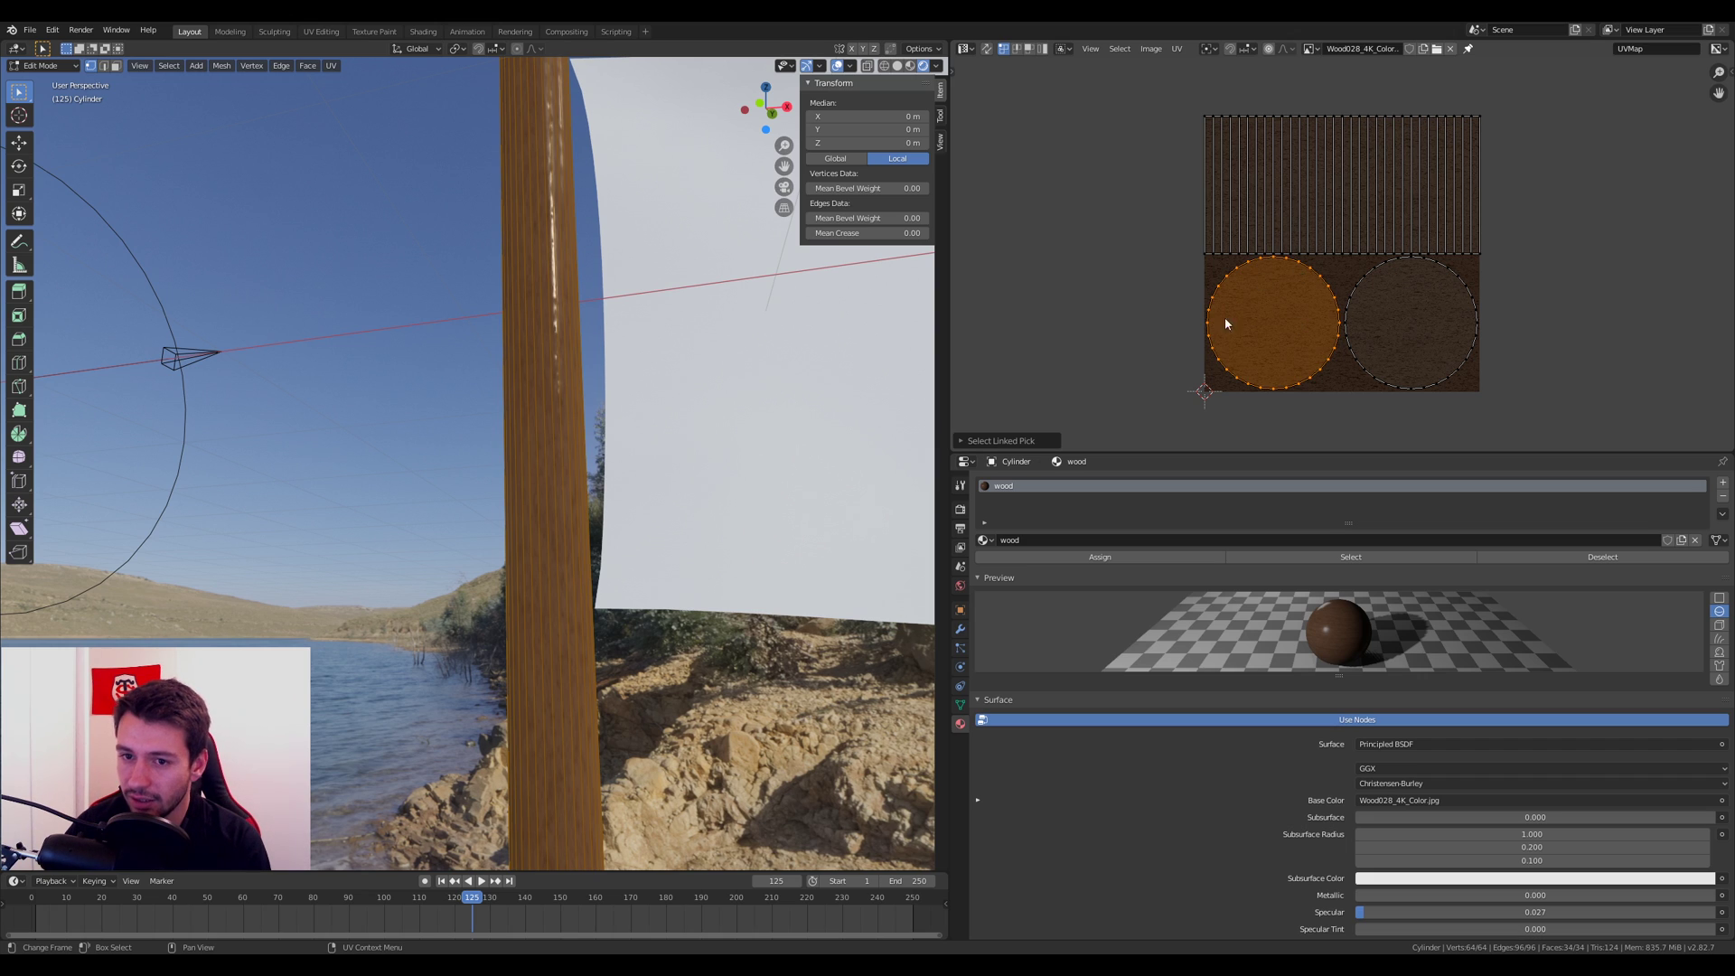
{"action": "key", "text": "l"}
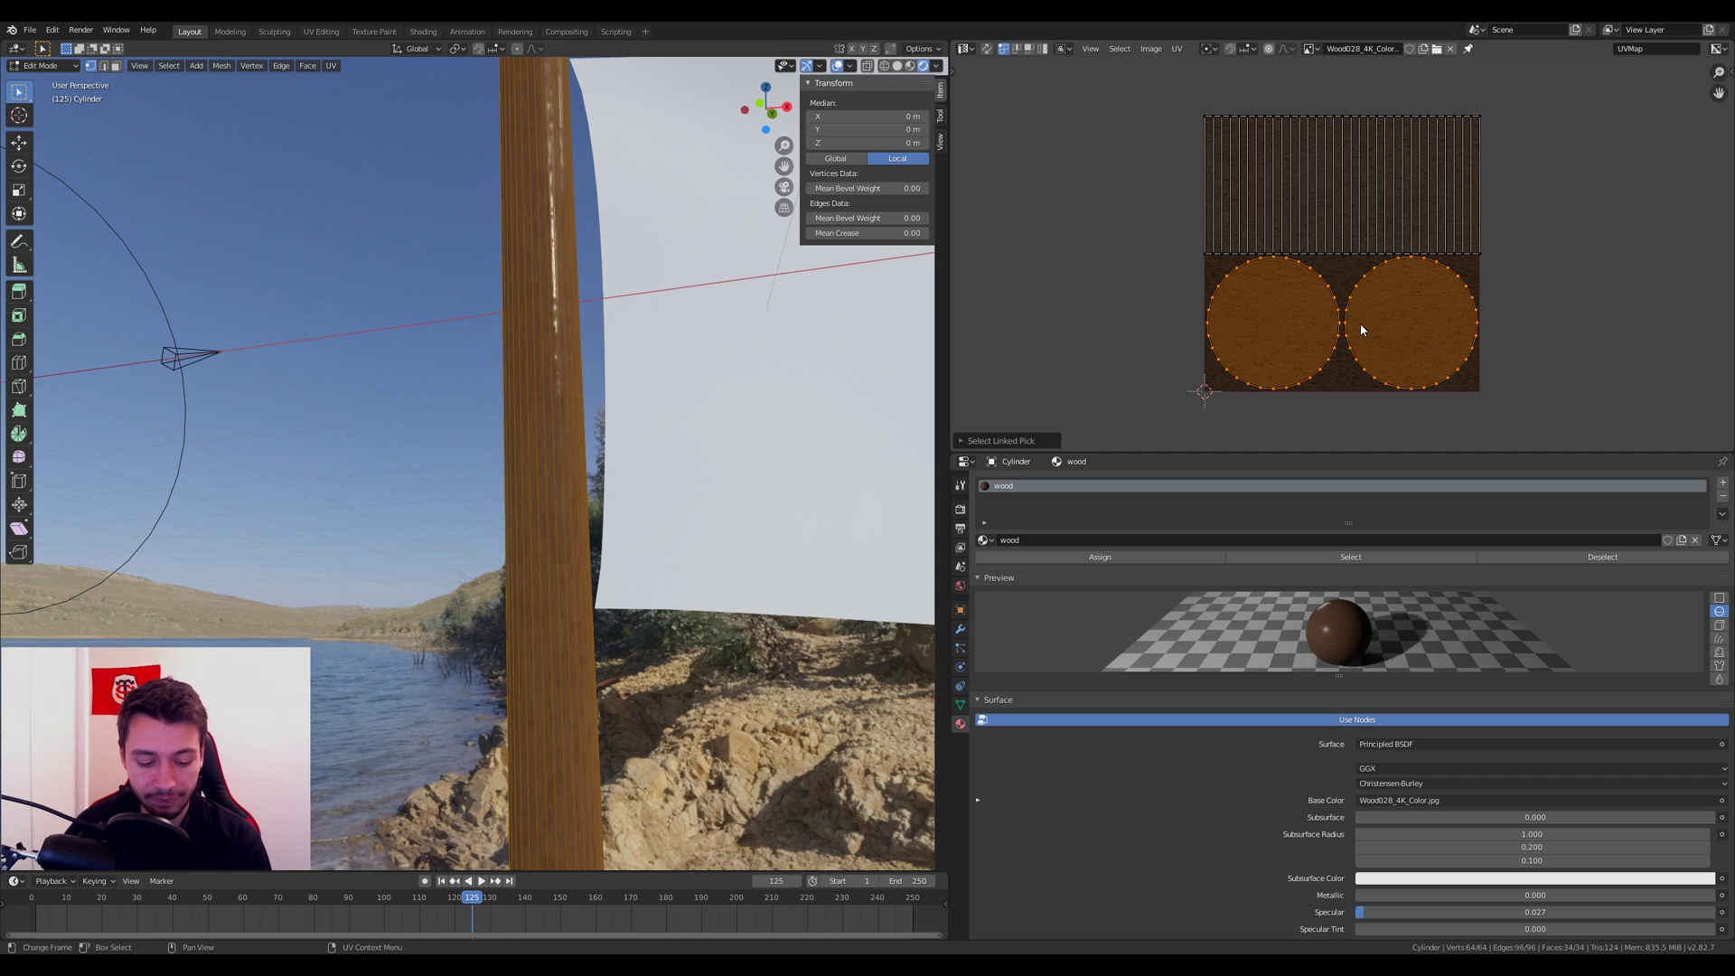
{"action": "key", "text": "alt+a"}
Step: Select the UV island of the pole's side, move it upward along Y and stretch it along Y
{"action": "key", "text": "l"}
{"action": "scroll", "coordinate": [1328, 167], "scroll_direction": "down", "scroll_amount": 2}
{"action": "middle_click_drag", "start_coordinate": [1324, 197], "coordinate": [1277, 337]}
{"action": "key", "text": "g"}
{"action": "key", "text": "y"}
{"action": "left_click", "coordinate": [1294, 232]}
{"action": "key", "text": "s"}
{"action": "key", "text": "y"}
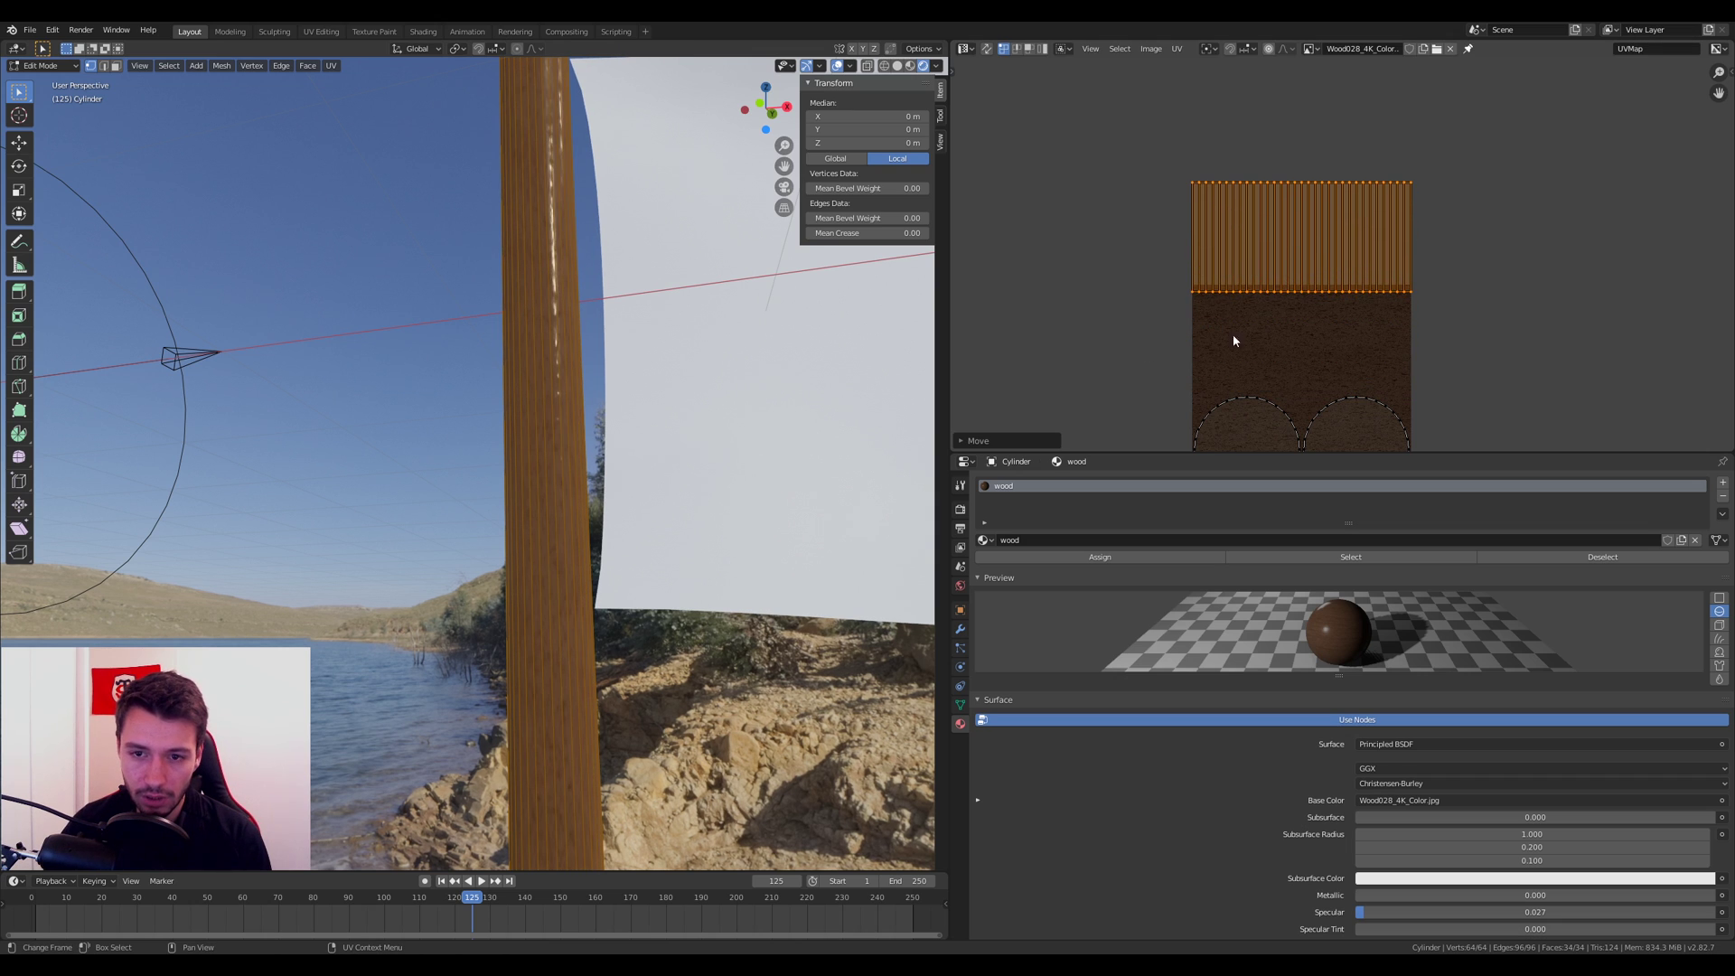
{"action": "left_click", "coordinate": [1282, 50]}
{"action": "scroll", "coordinate": [670, 516], "scroll_direction": "up", "scroll_amount": 6}
{"action": "middle_click_drag", "start_coordinate": [671, 516], "coordinate": [561, 515], "text": "shift"}
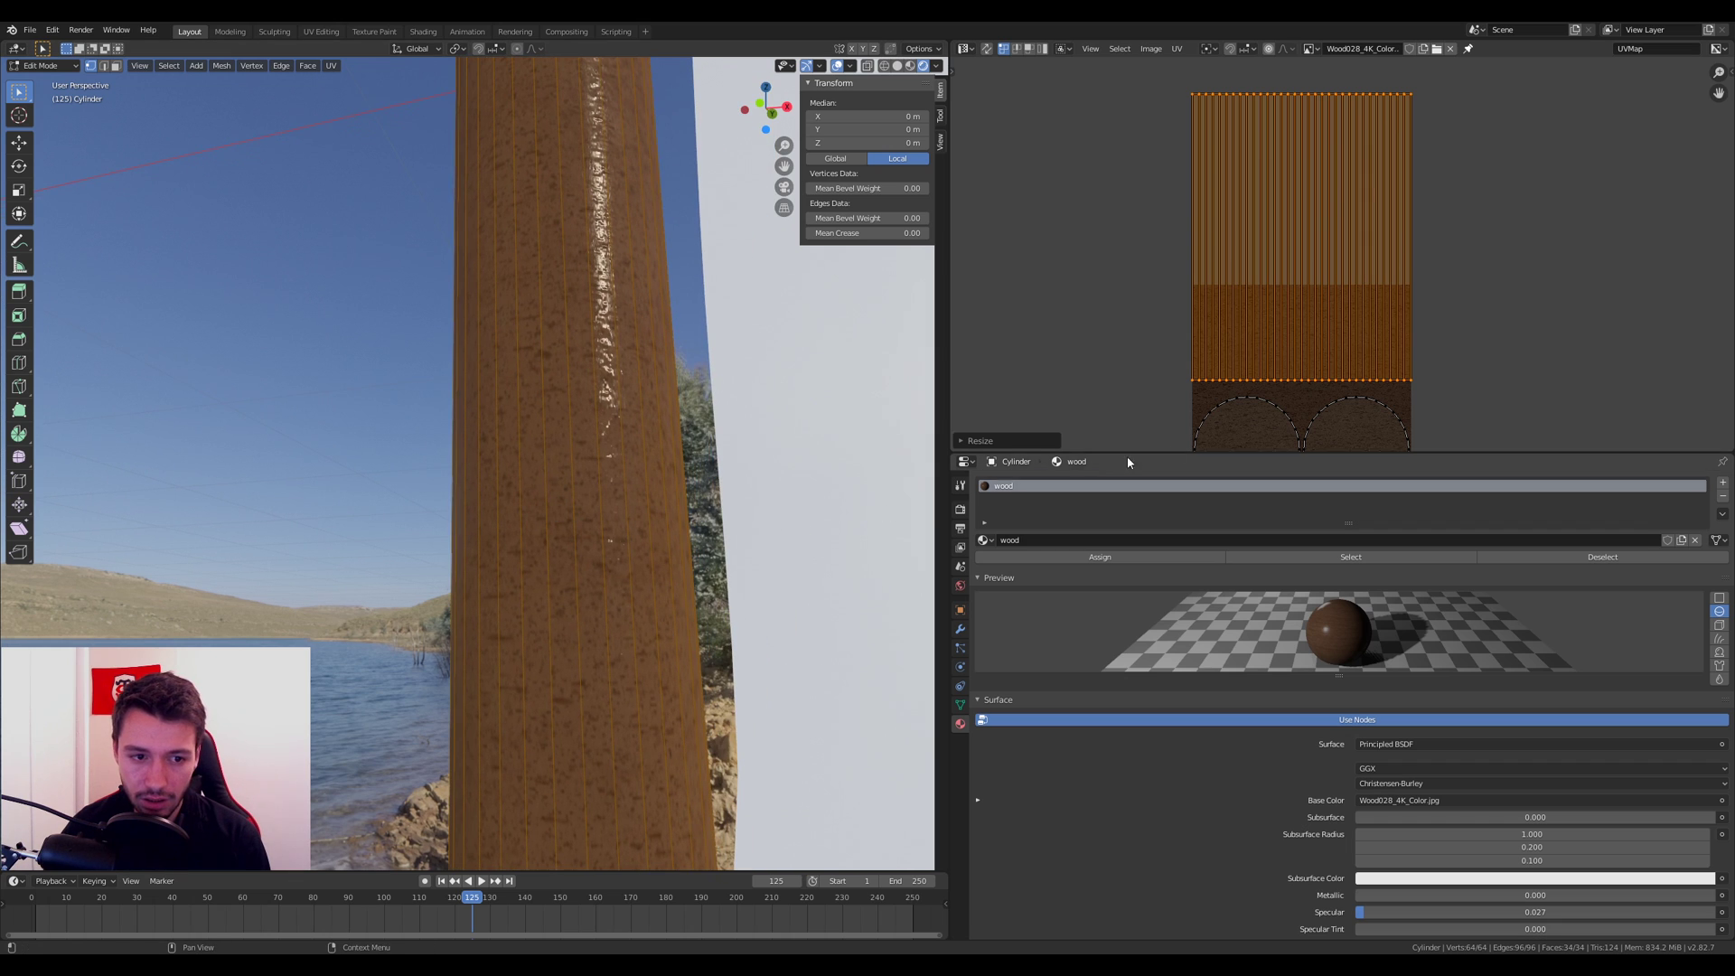
Step: Move the side's UV island further up, stretch it more along Y, and check the wood grain in Object Mode
{"action": "key", "text": "g"}
{"action": "key", "text": "y"}
{"action": "left_click", "coordinate": [1266, 284]}
{"action": "key", "text": "s"}
{"action": "key", "text": "y"}
{"action": "left_click", "coordinate": [1276, 414]}
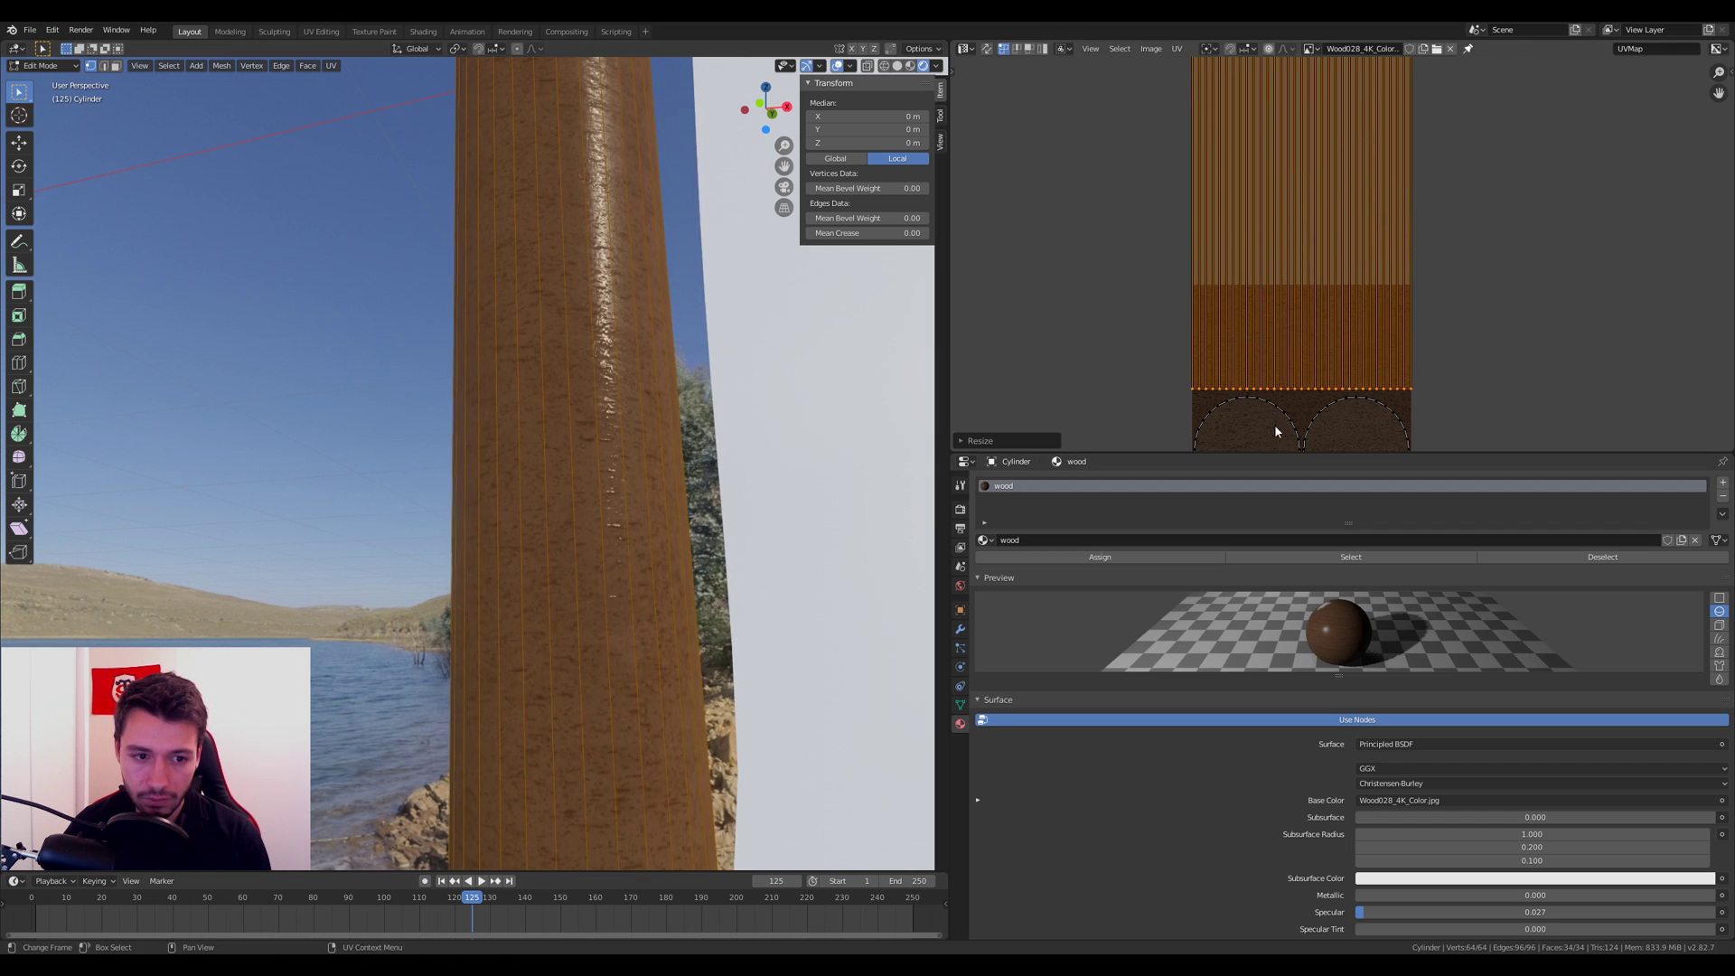
{"action": "key", "text": "Tab"}
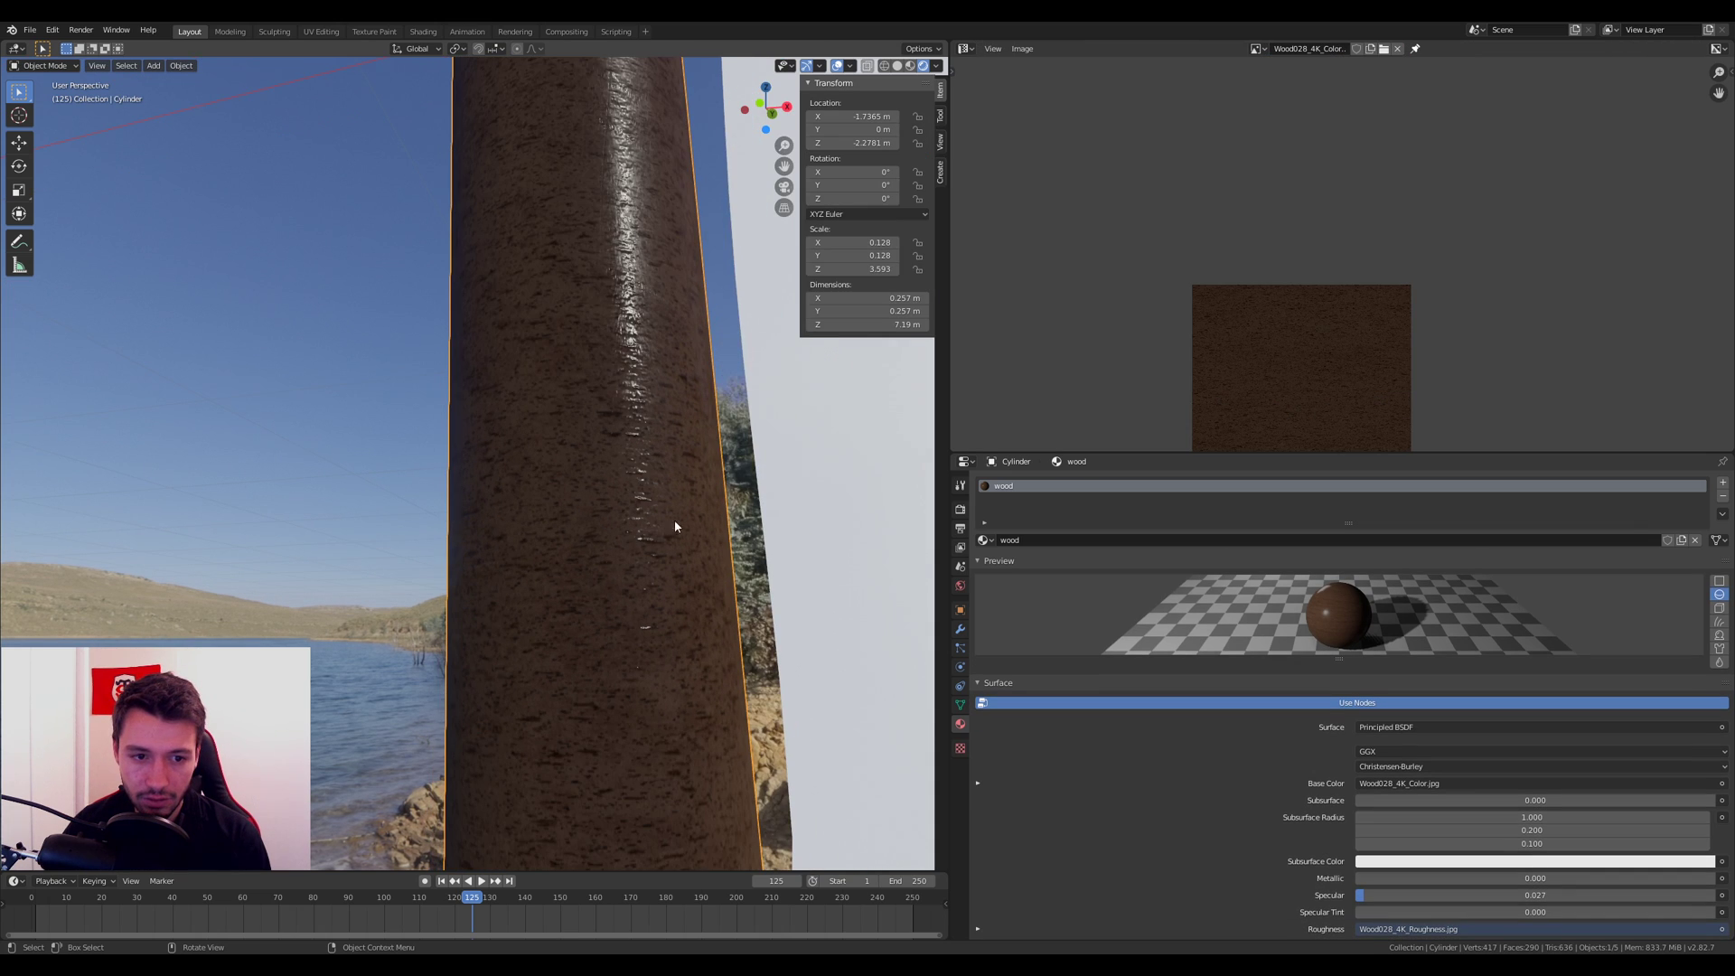
Step: Reduce the side's UV island along Y, scale it up uniformly by about 1.57, and return to Object Mode
{"action": "key", "text": "Tab"}
{"action": "key", "text": "s"}
{"action": "key", "text": "y"}
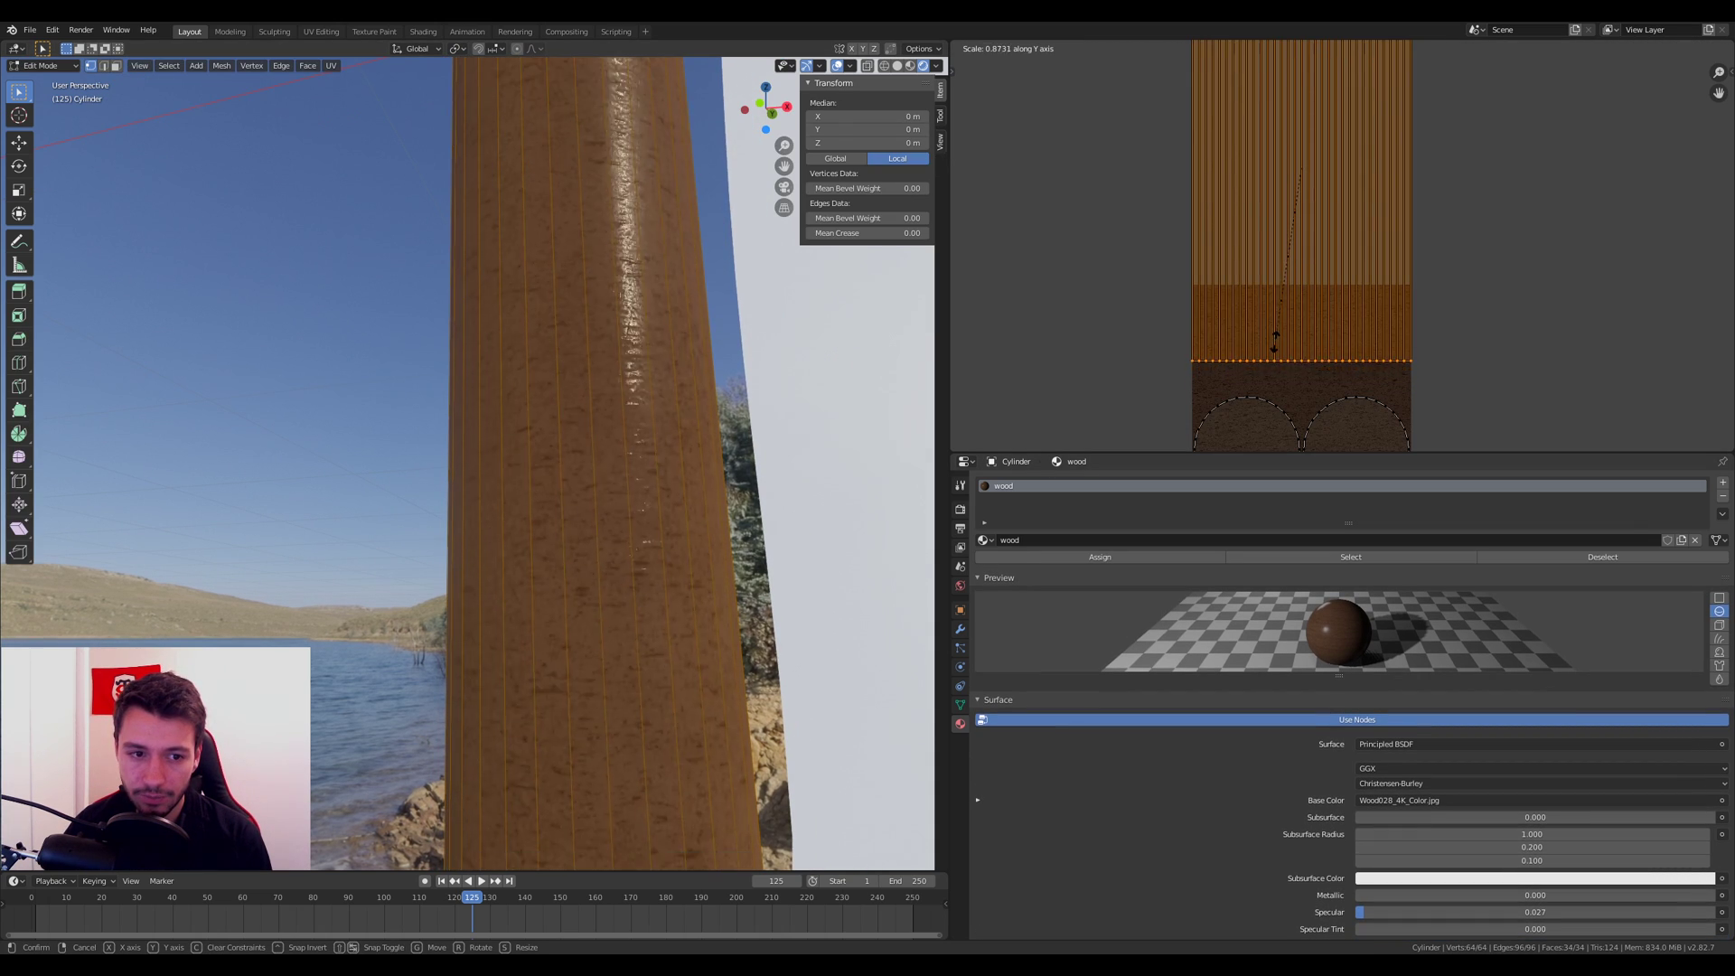
{"action": "left_click", "coordinate": [1284, 292]}
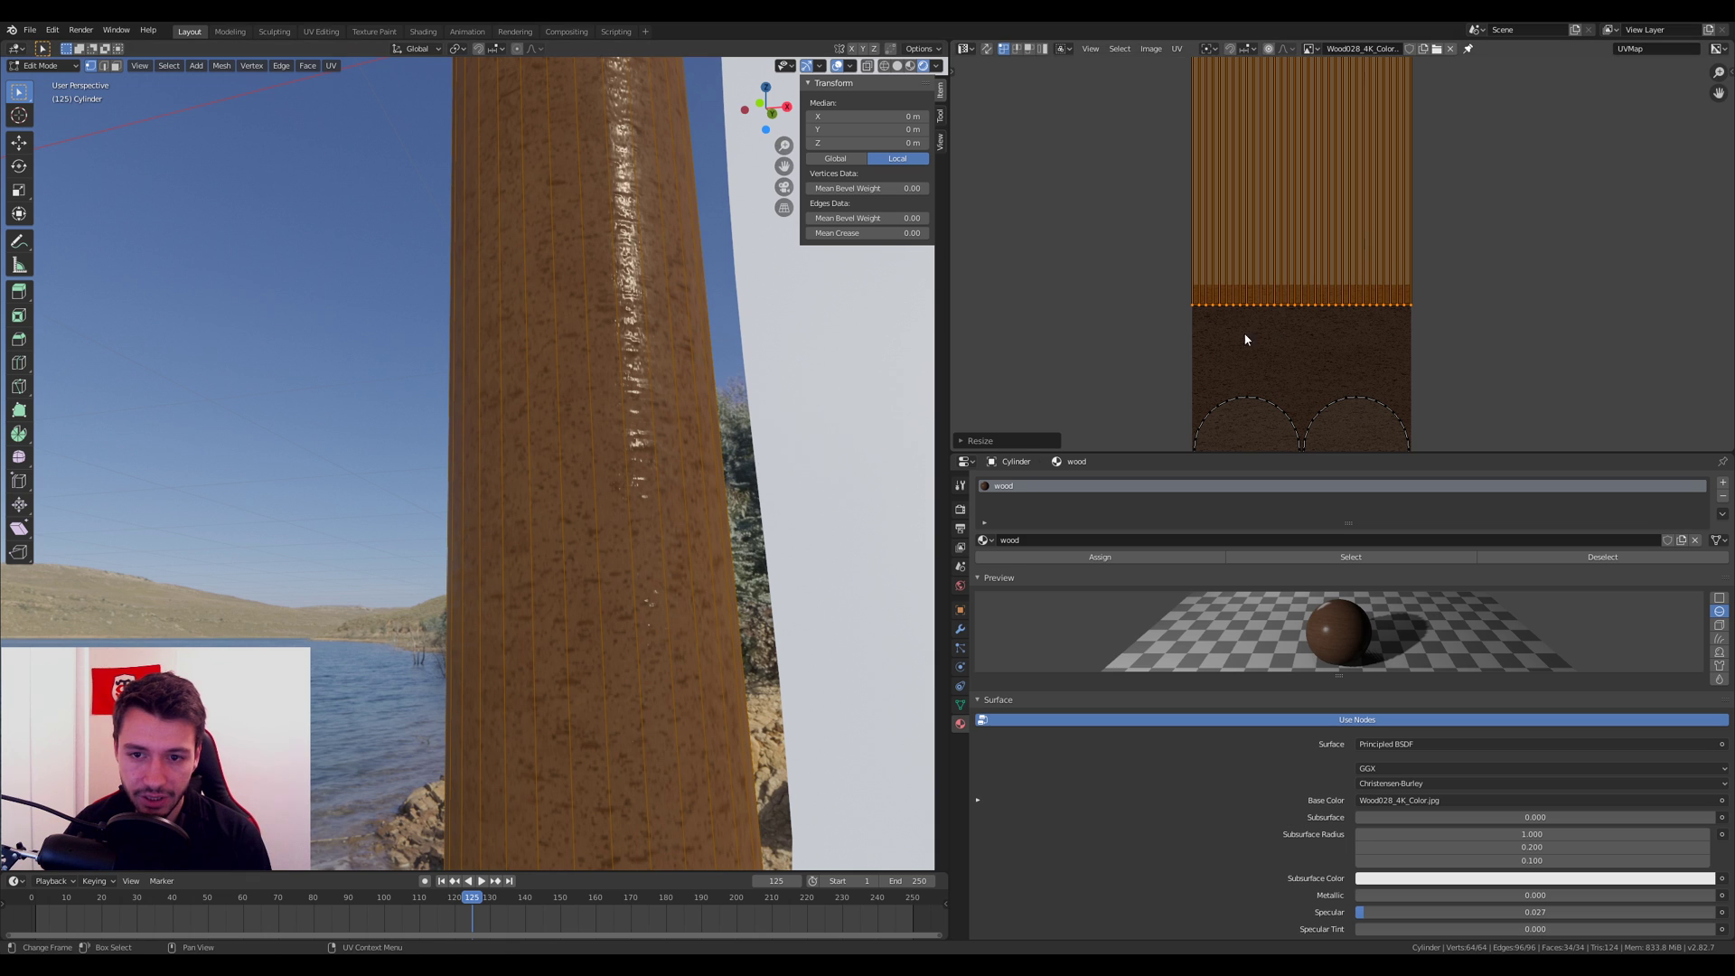
{"action": "key", "text": "s"}
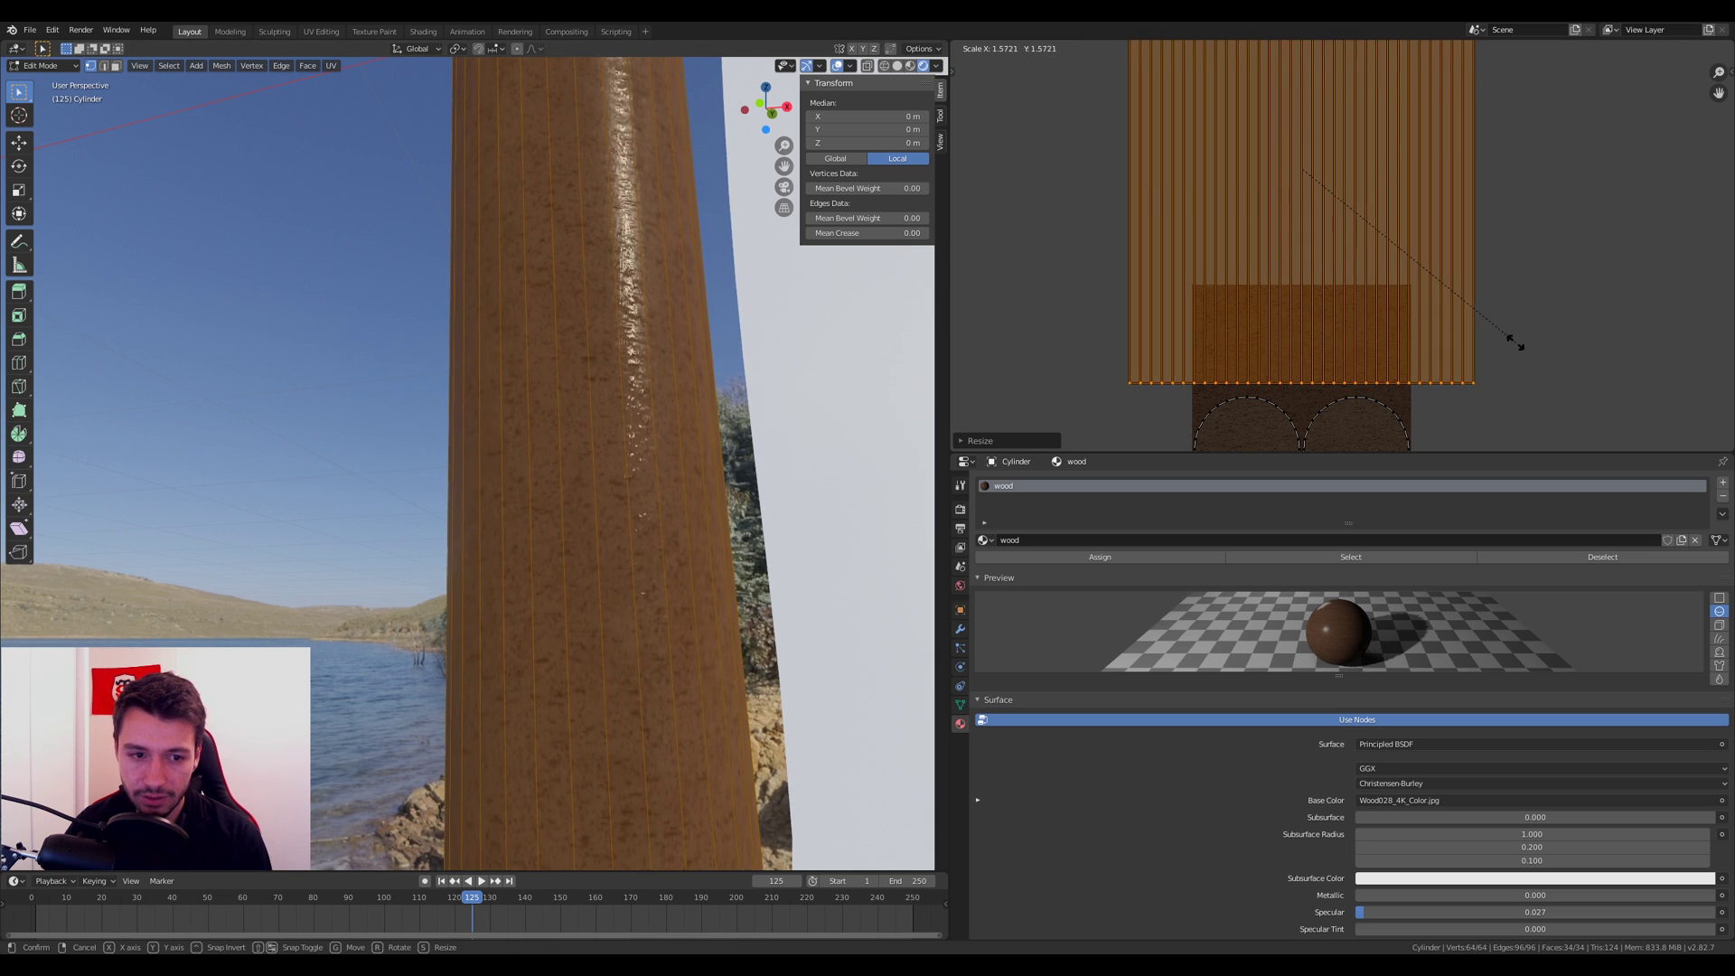
{"action": "left_click", "coordinate": [1510, 341]}
{"action": "key", "text": "Tab"}
{"action": "middle_click_drag", "start_coordinate": [647, 550], "coordinate": [581, 573]}
{"action": "scroll", "coordinate": [524, 542], "scroll_direction": "down", "scroll_amount": 6}
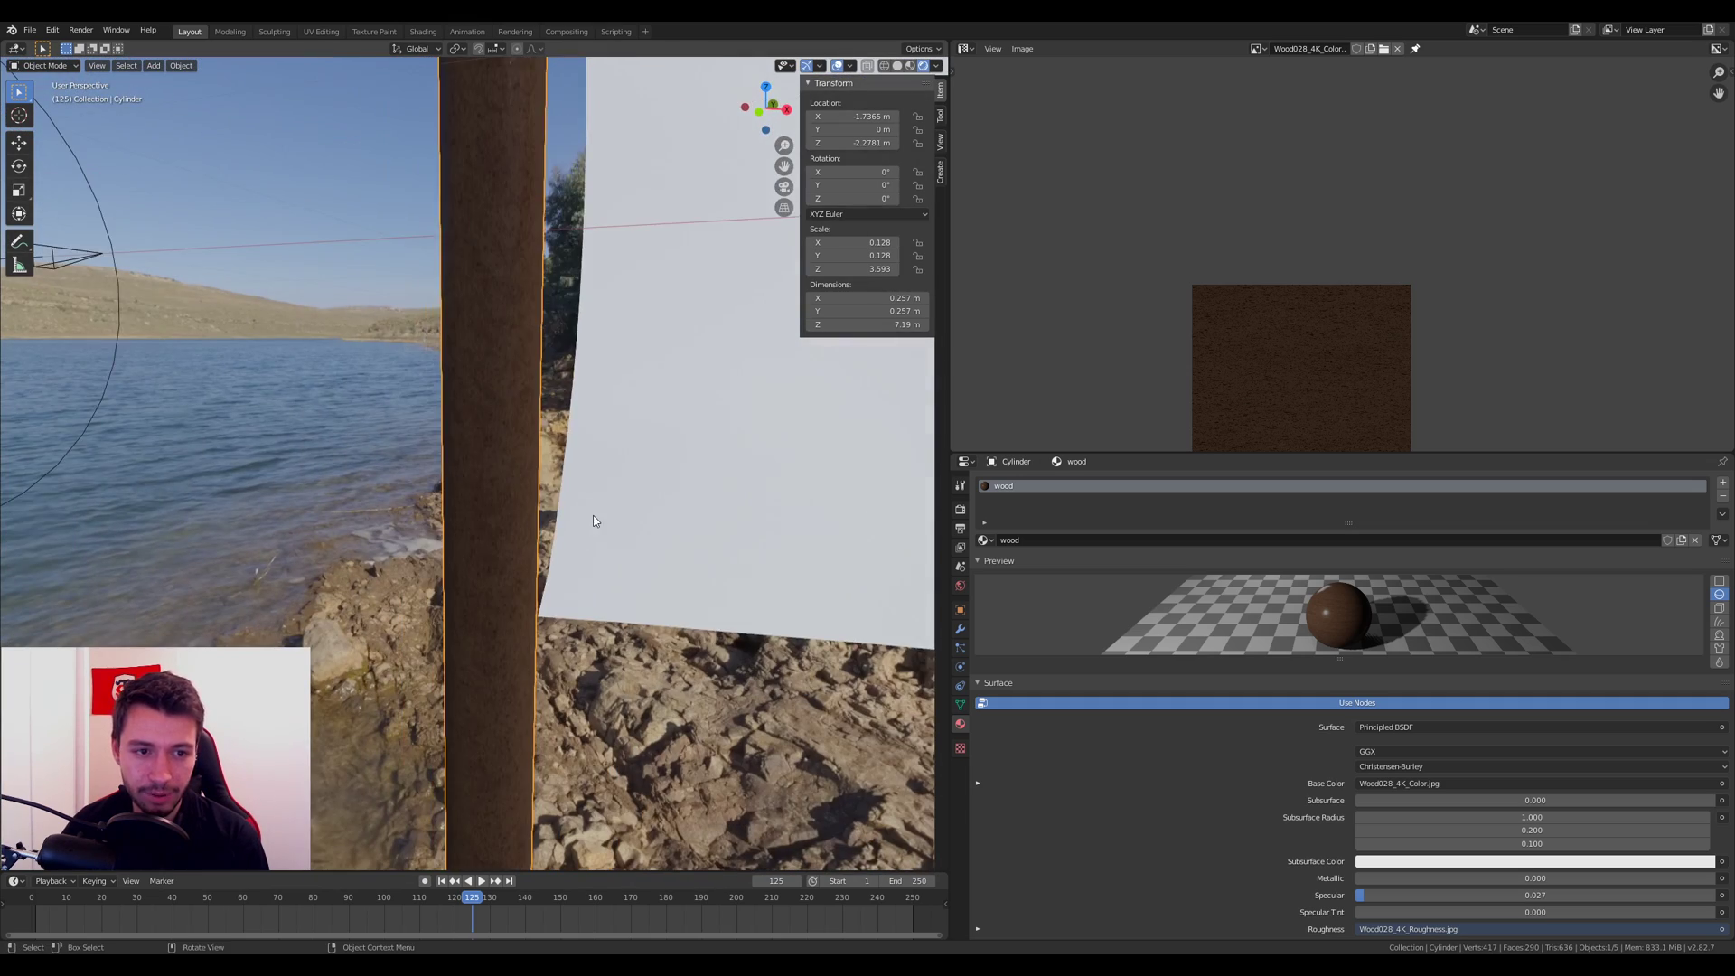
Step: Select the flag and show its material nodes in the Shader Editor in place of the image view
{"action": "scroll", "coordinate": [466, 512], "scroll_direction": "up", "scroll_amount": 2}
{"action": "left_click", "coordinate": [617, 450]}
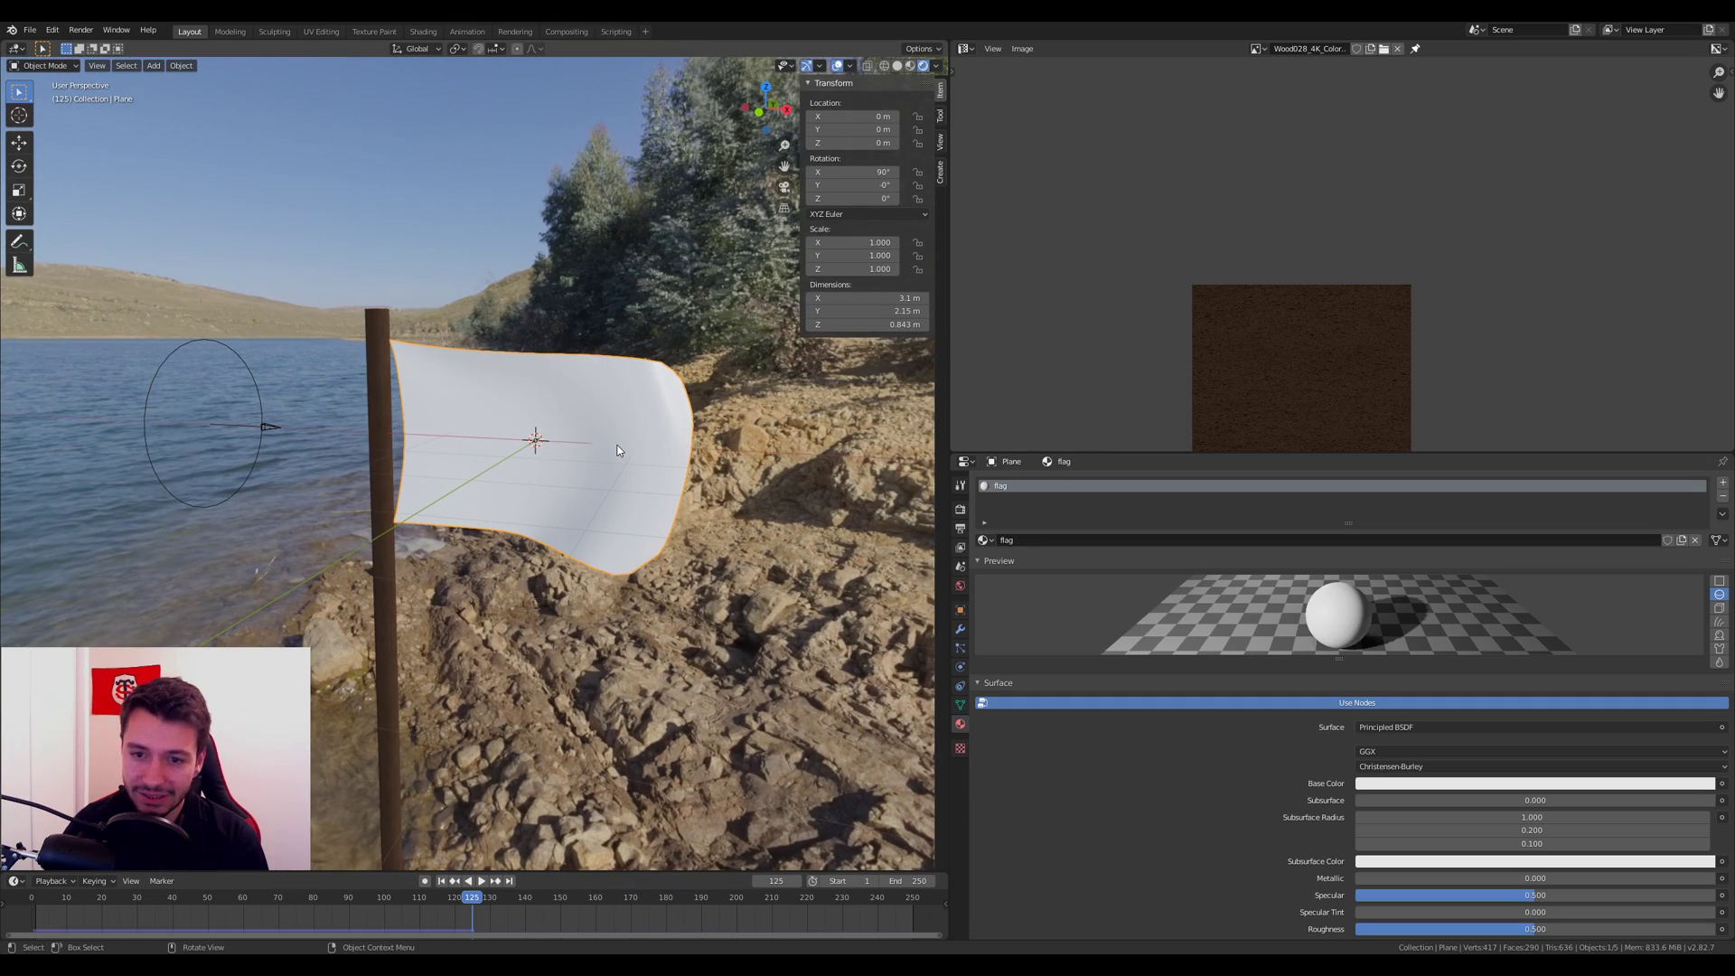
{"action": "scroll", "coordinate": [617, 450], "scroll_direction": "up", "scroll_amount": 4}
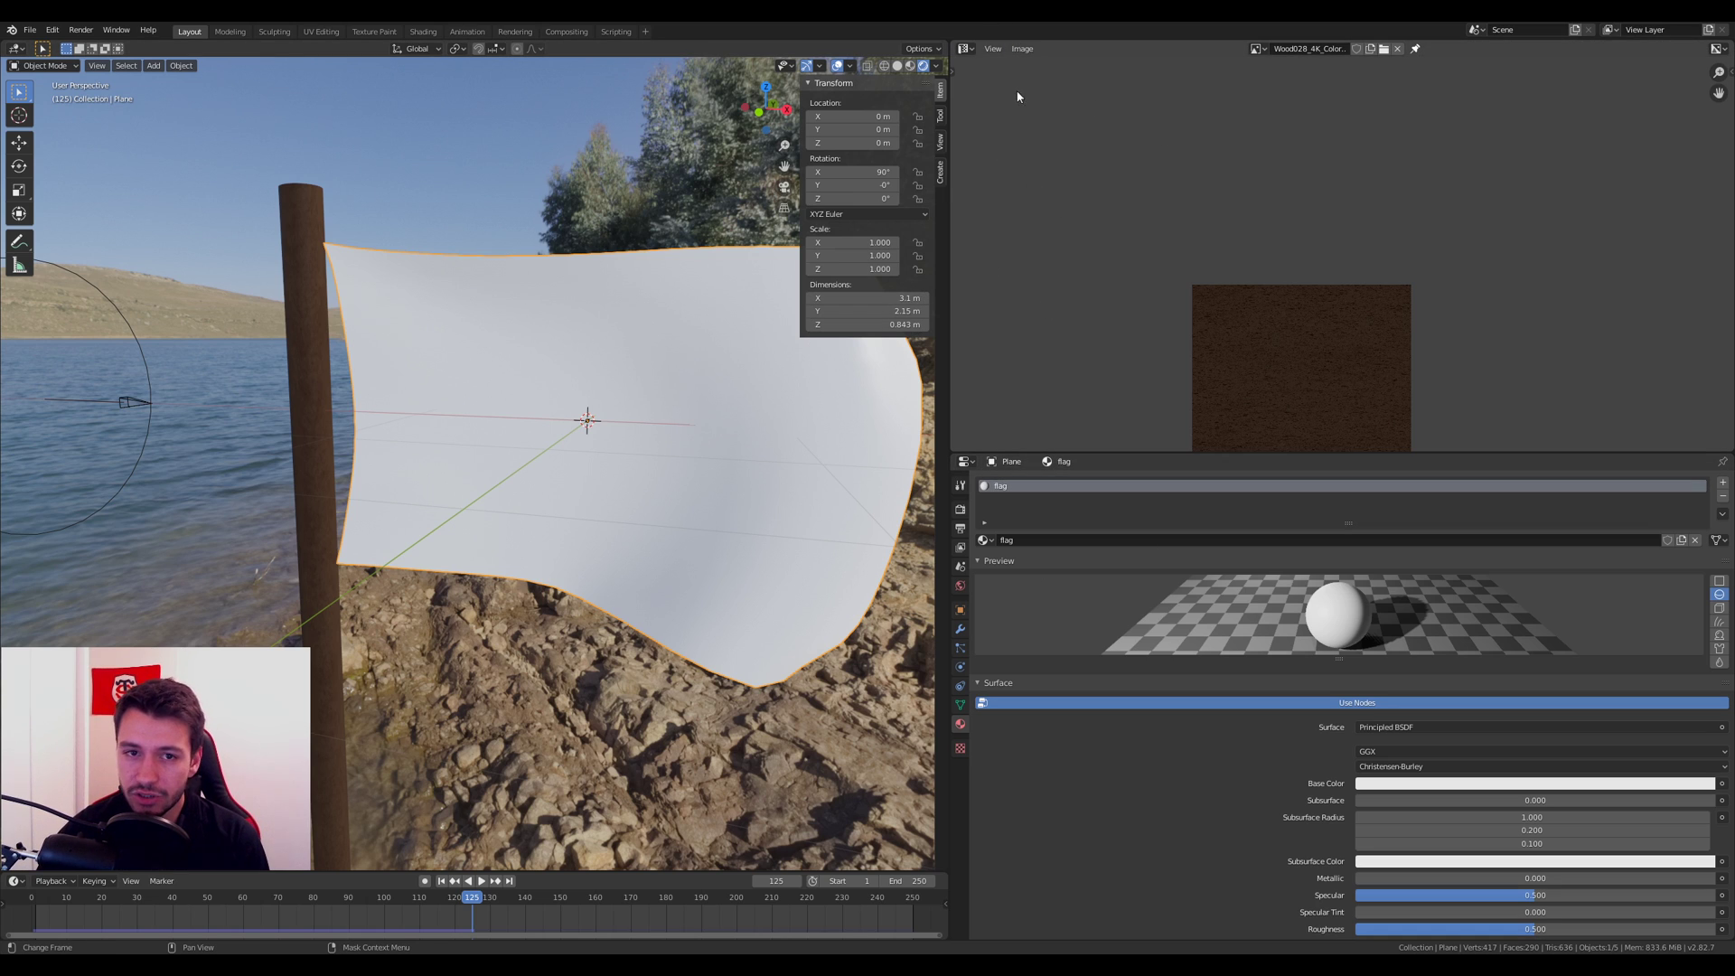
{"action": "left_click", "coordinate": [970, 49]}
{"action": "left_click", "coordinate": [1014, 144]}
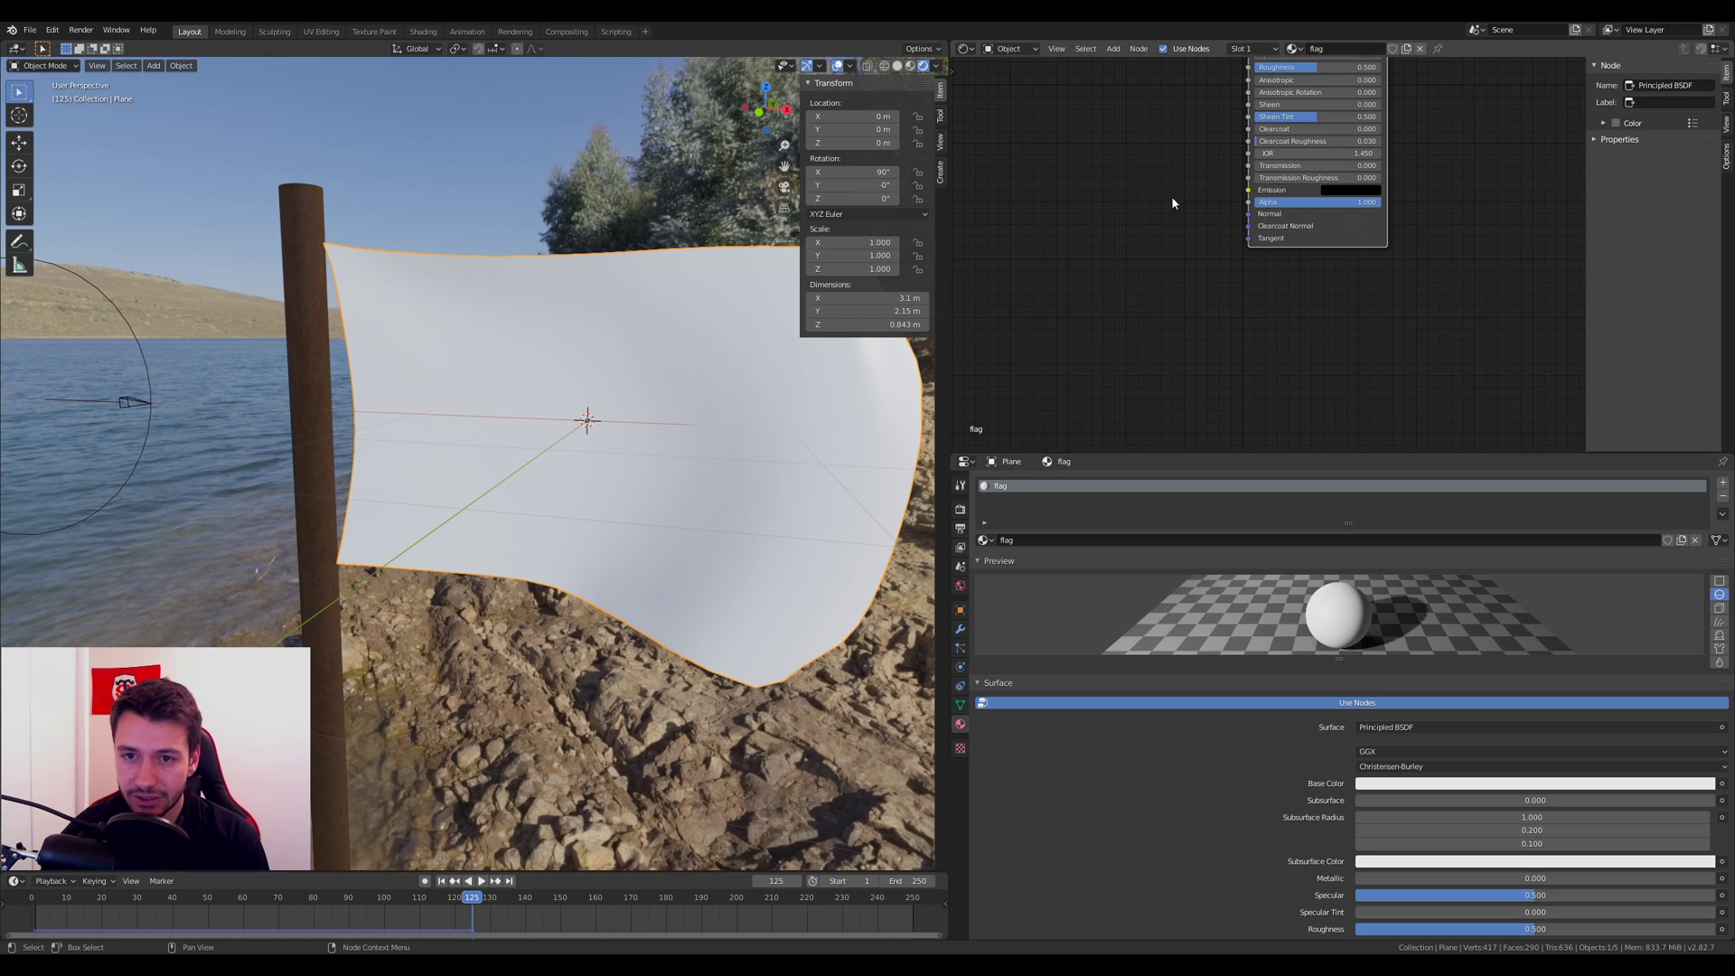
{"action": "scroll", "coordinate": [1149, 347], "scroll_direction": "down", "scroll_amount": 2}
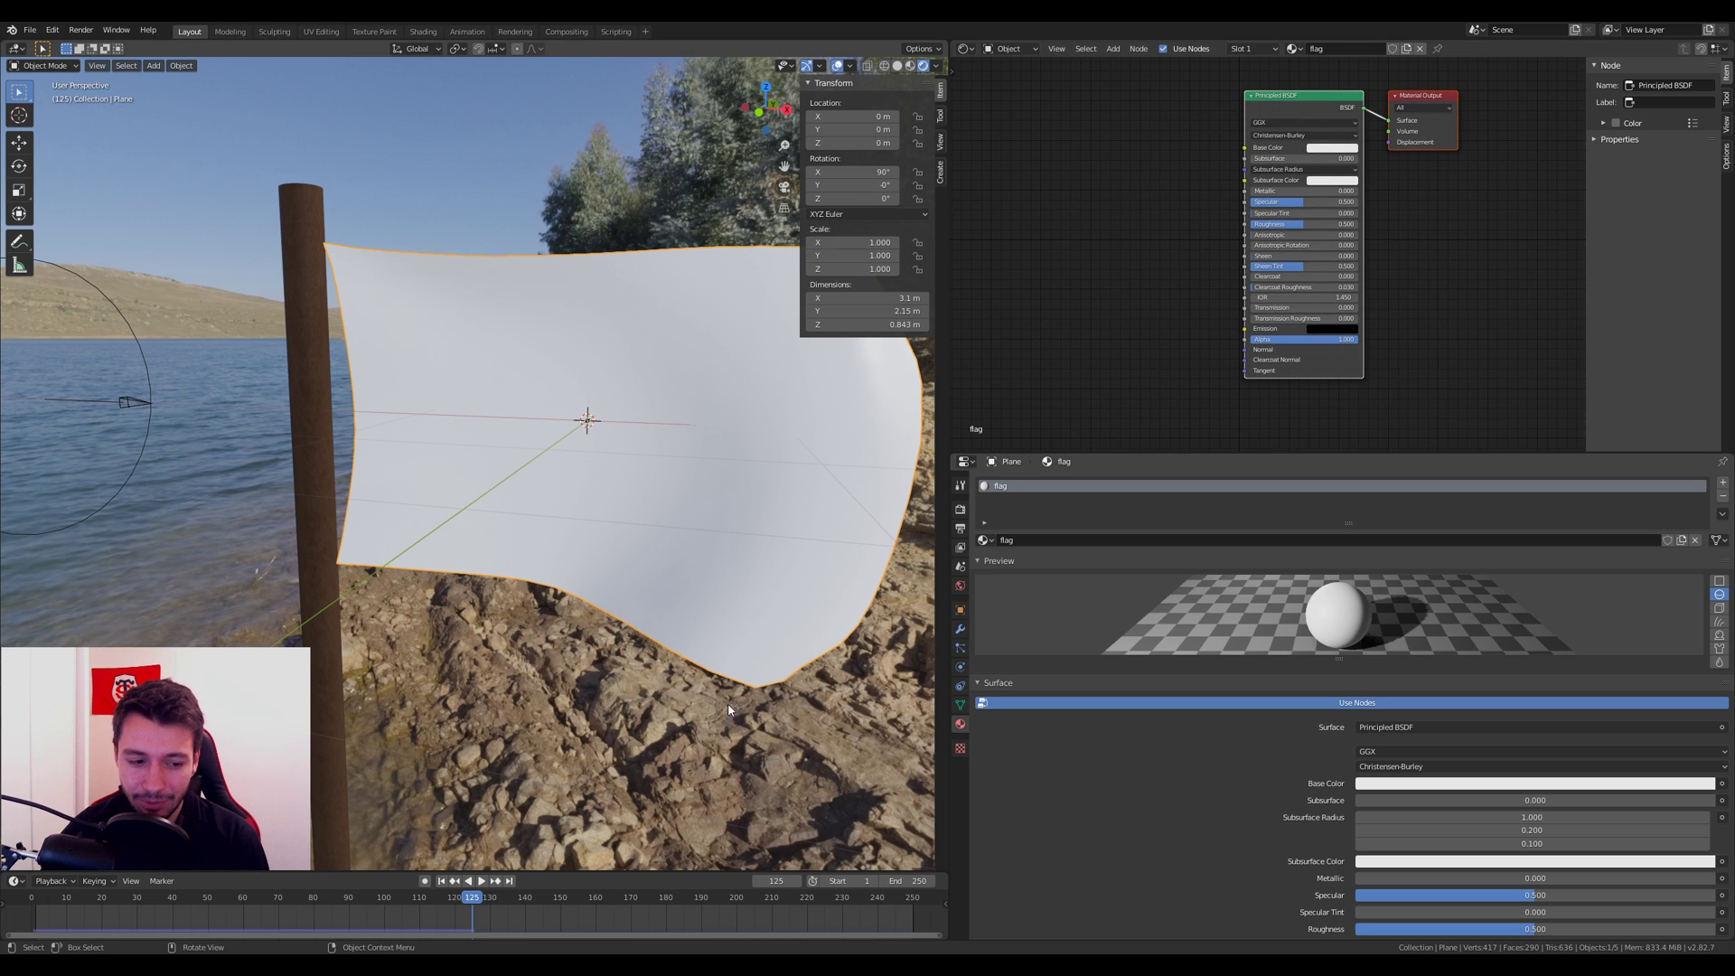
Step: Switch to the file explorer and open the drapeau folder inside Documents > Cours3D
{"action": "left_click", "coordinate": [285, 964]}
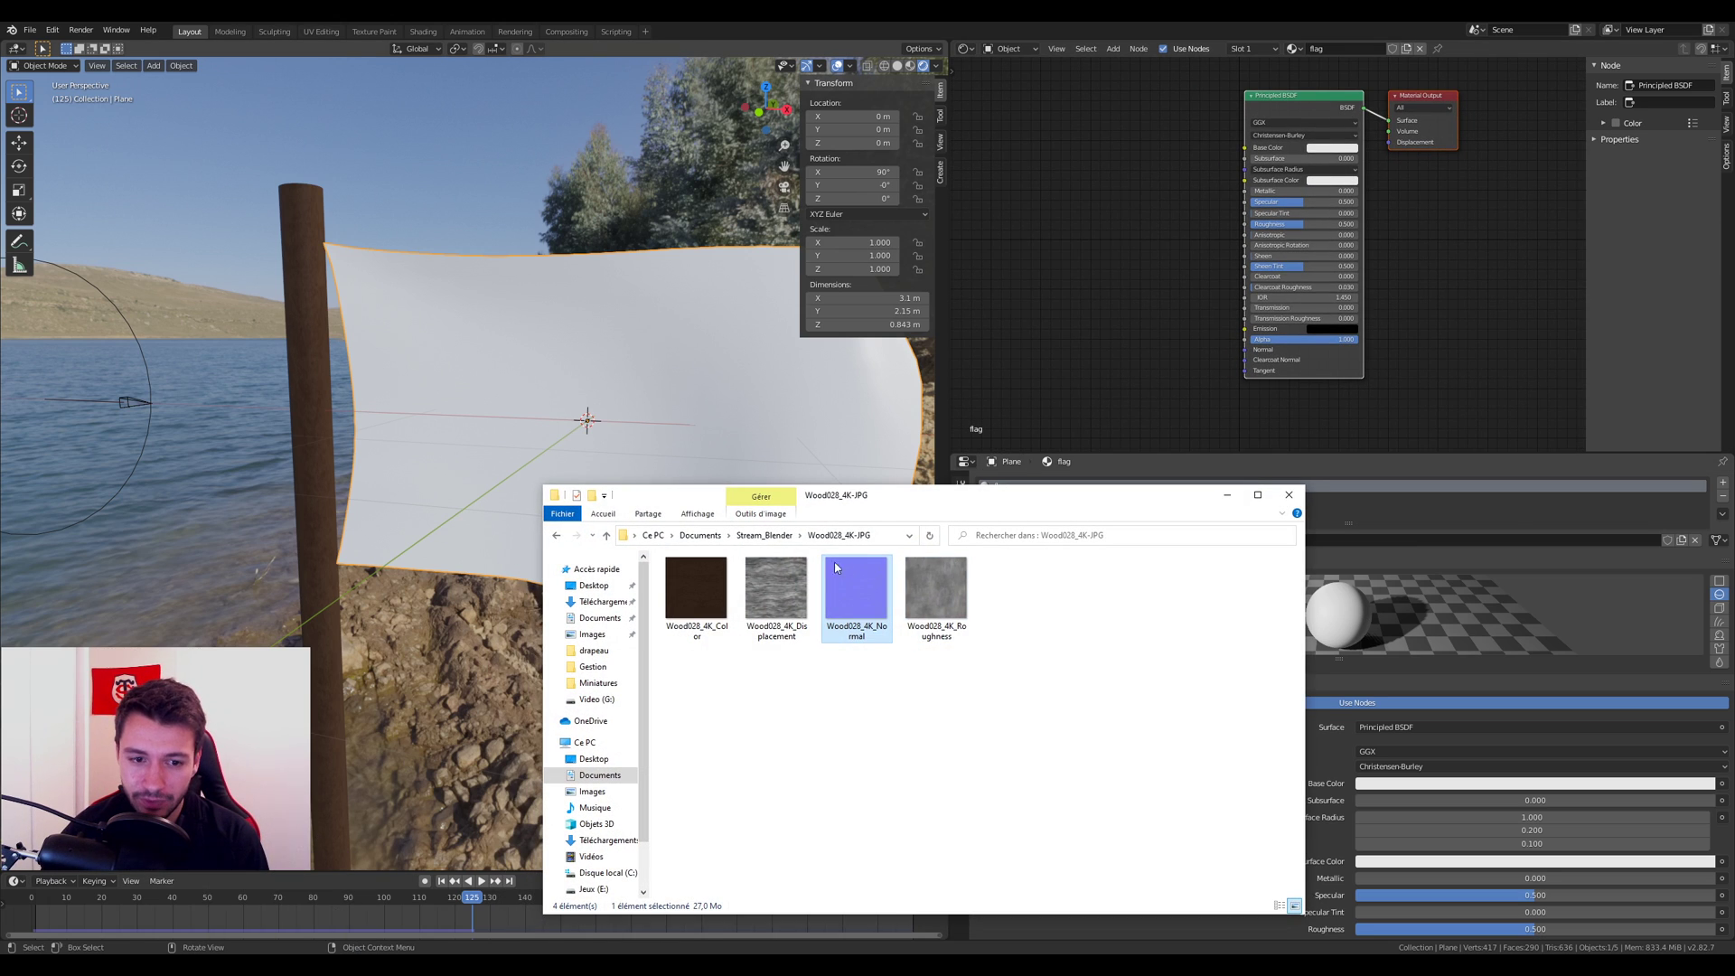
{"action": "left_click", "coordinate": [600, 774]}
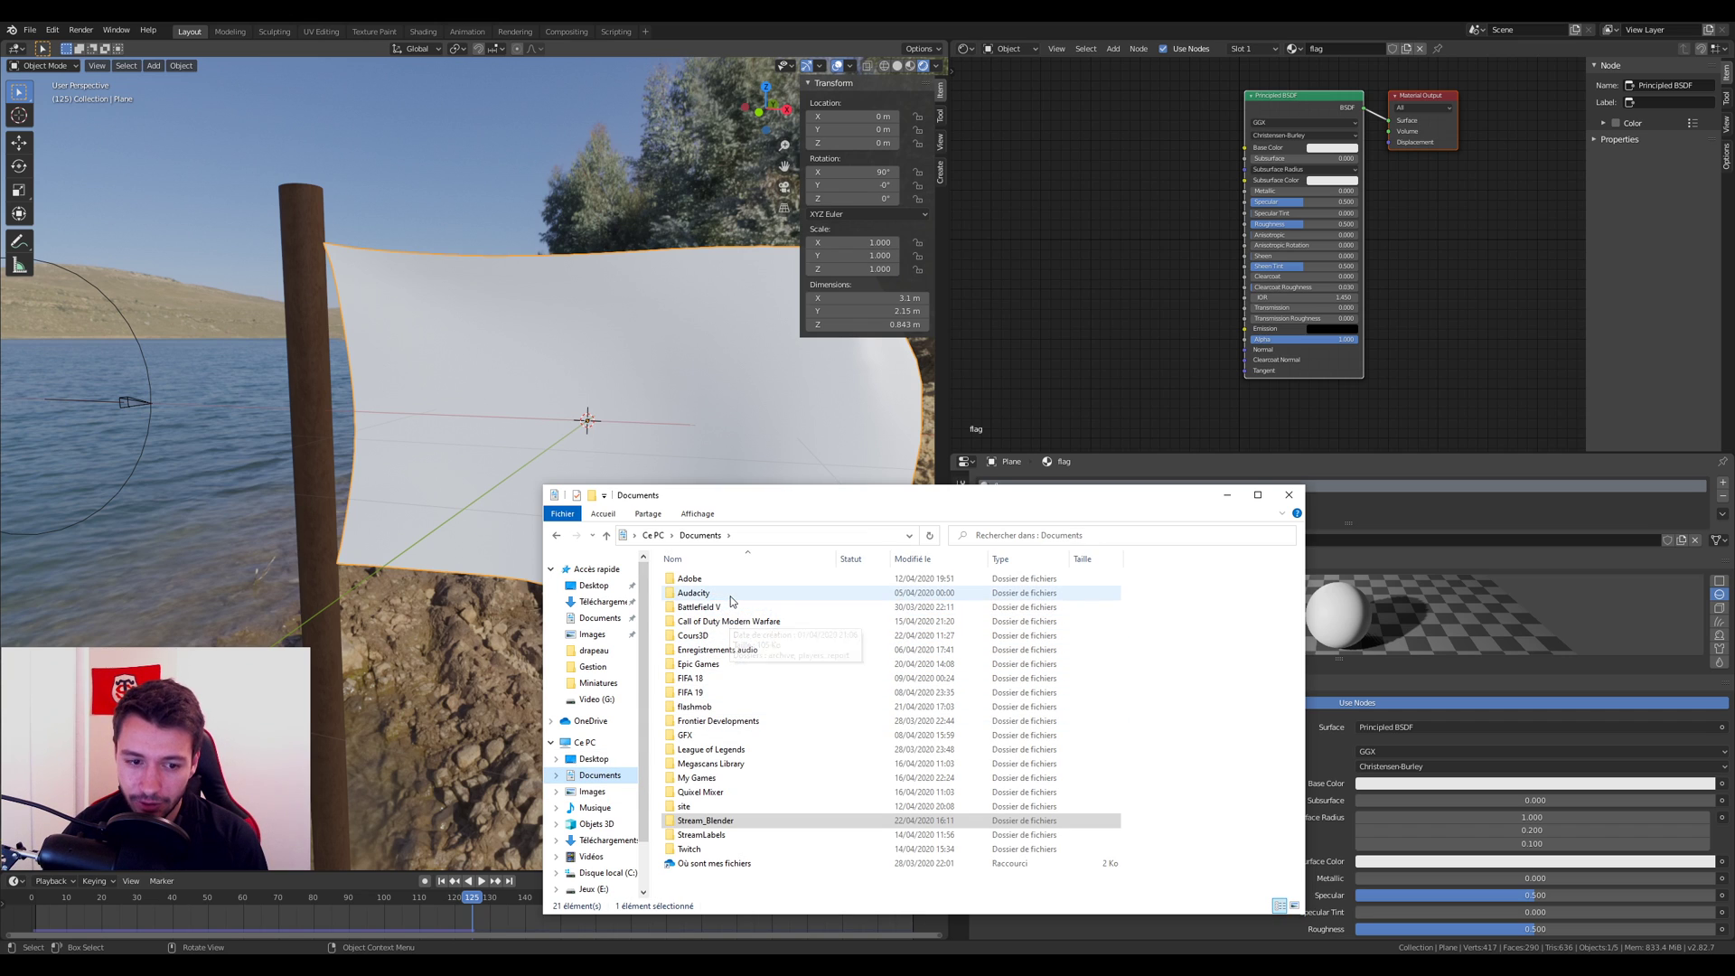
{"action": "double_click", "coordinate": [727, 637]}
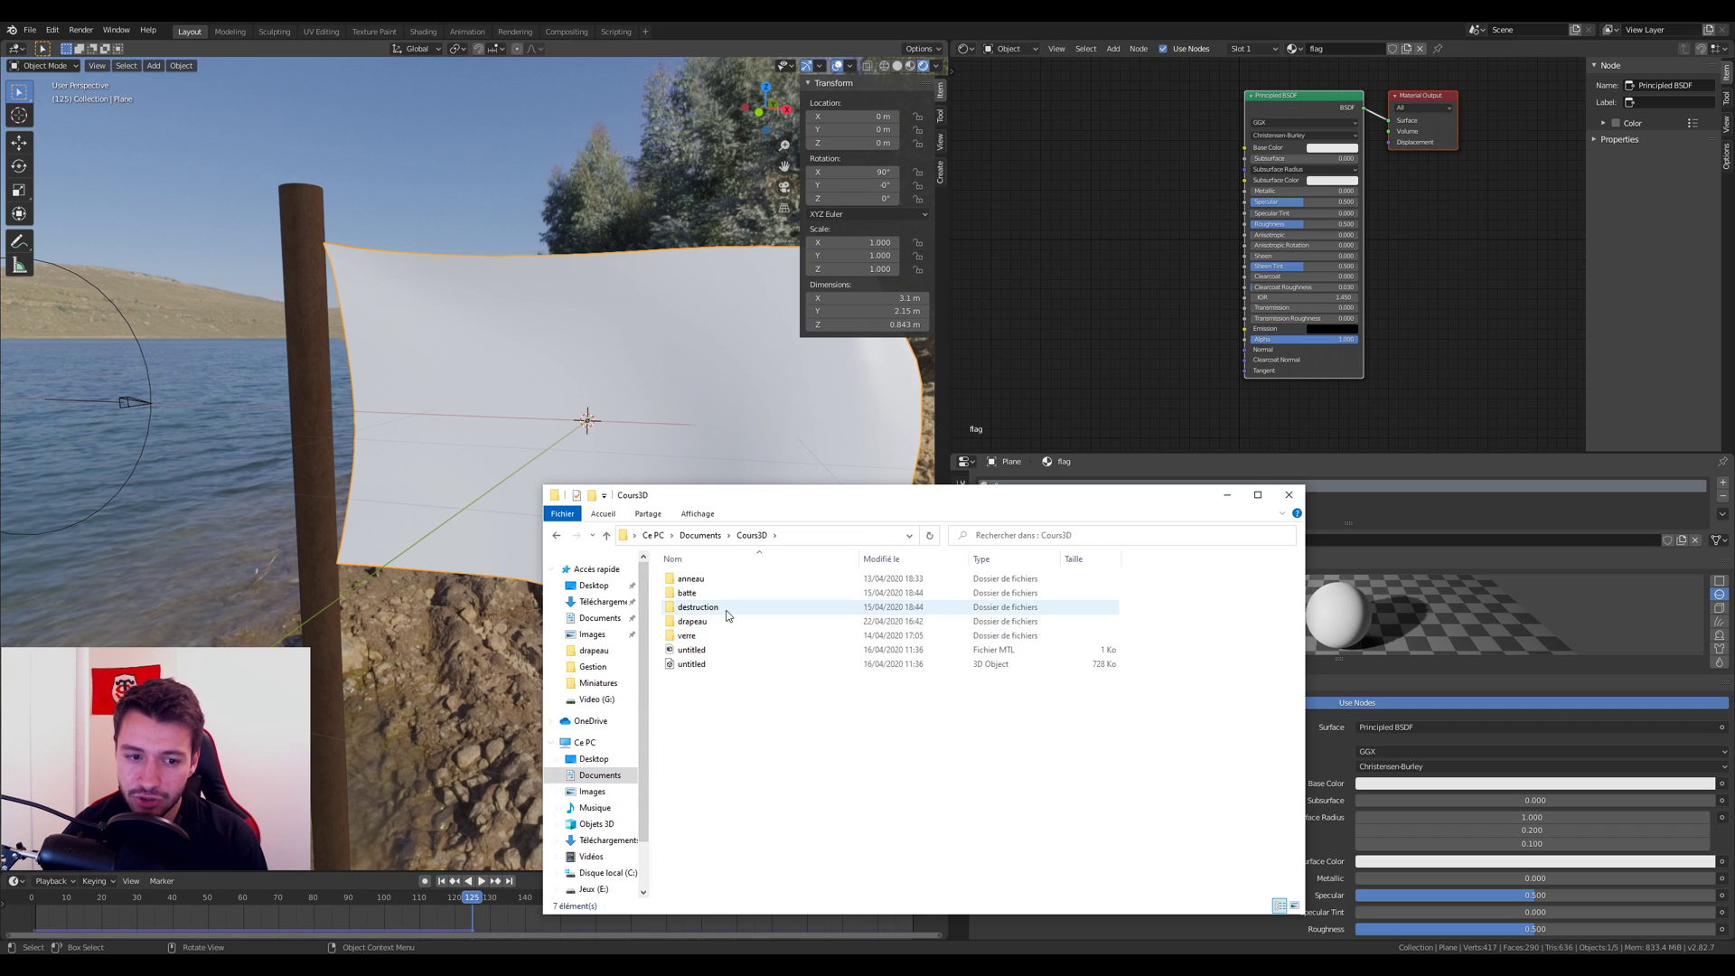
{"action": "double_click", "coordinate": [723, 624]}
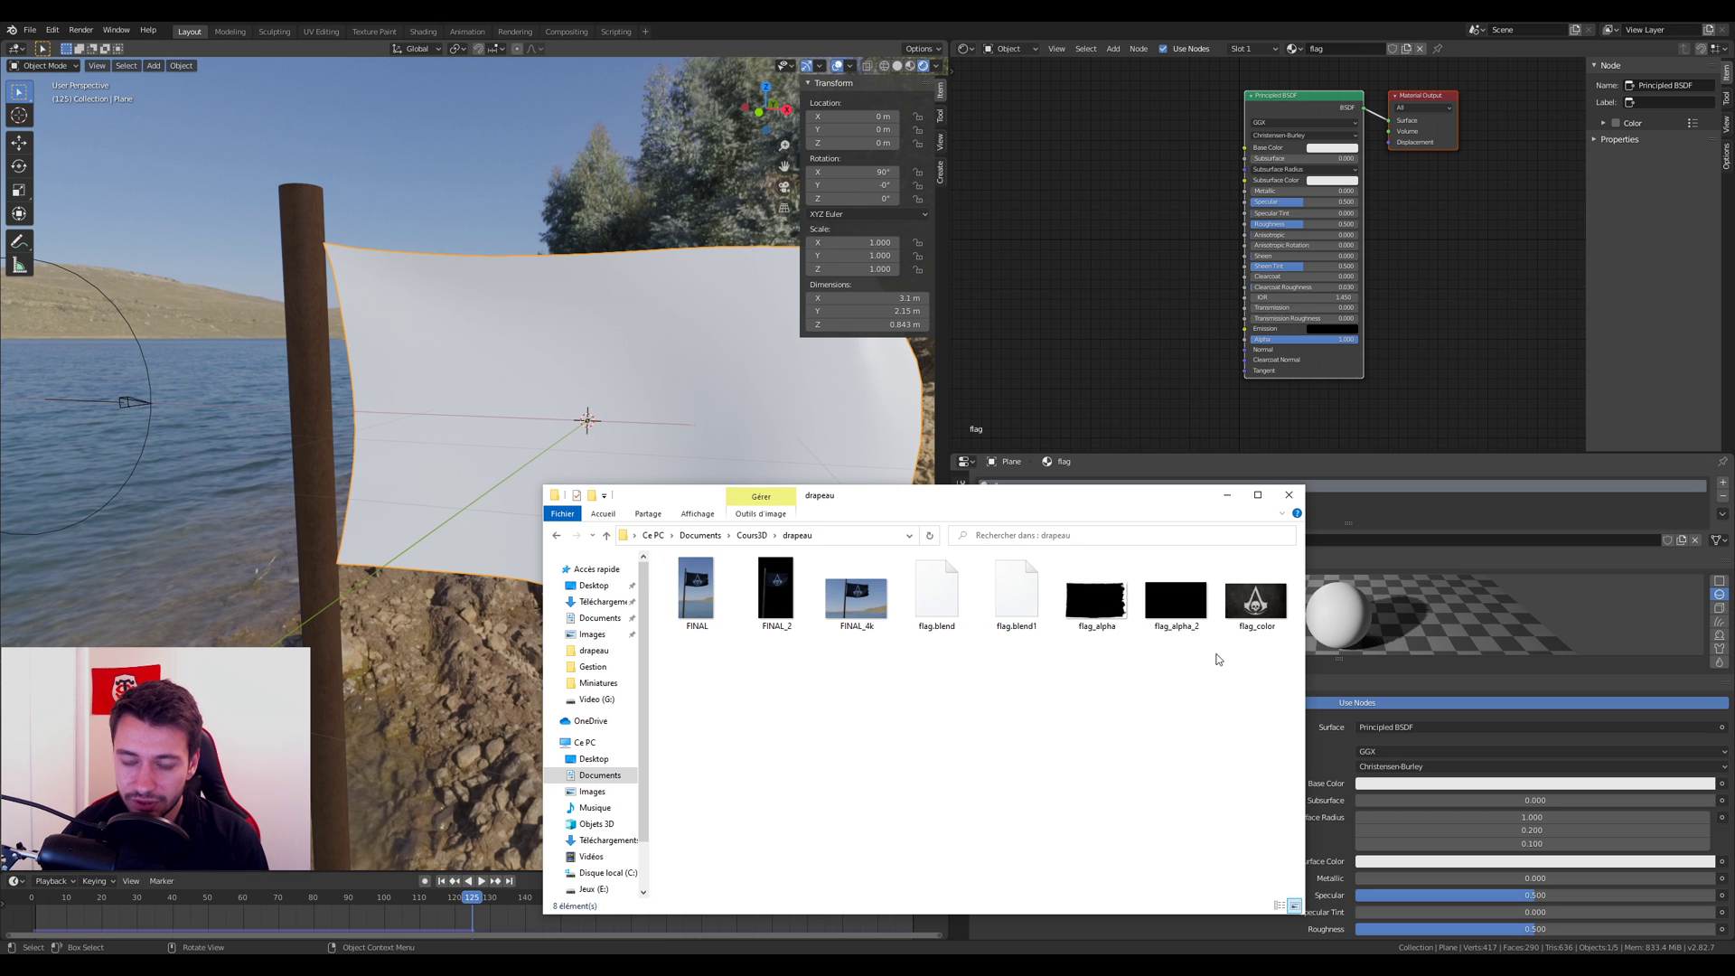
Step: Preview the flag_color and flag_alpha images and close each preview
{"action": "double_click", "coordinate": [1266, 608]}
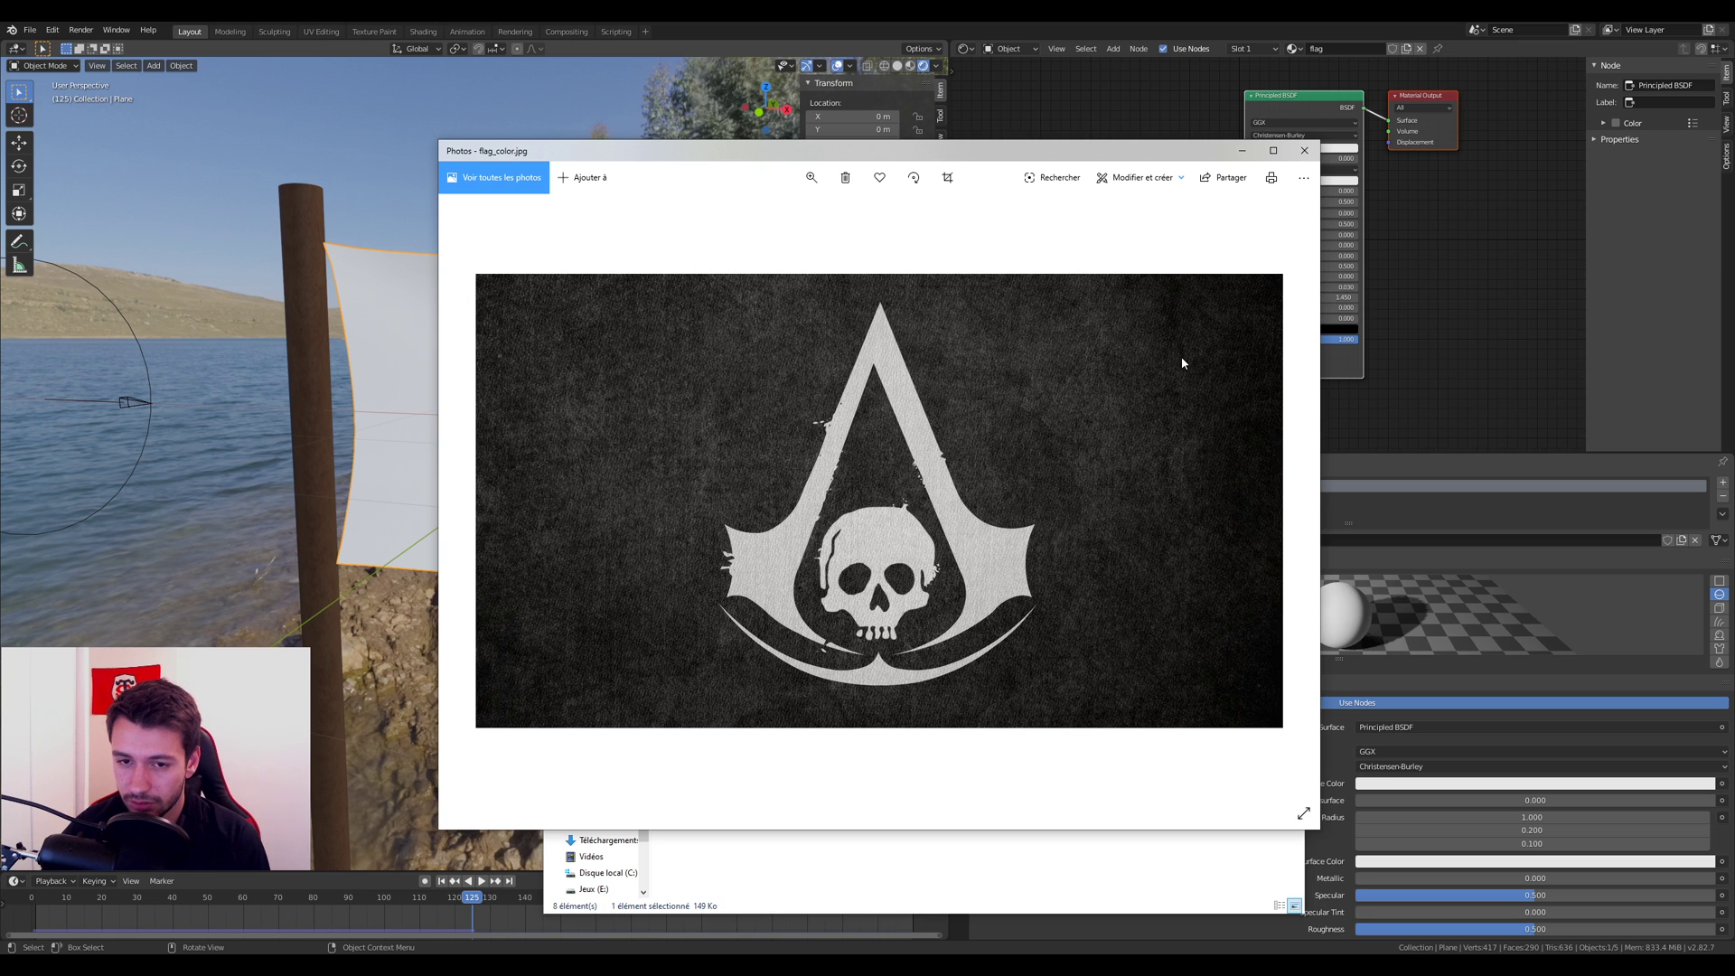
{"action": "left_click_drag", "start_coordinate": [1007, 156], "coordinate": [755, 143]}
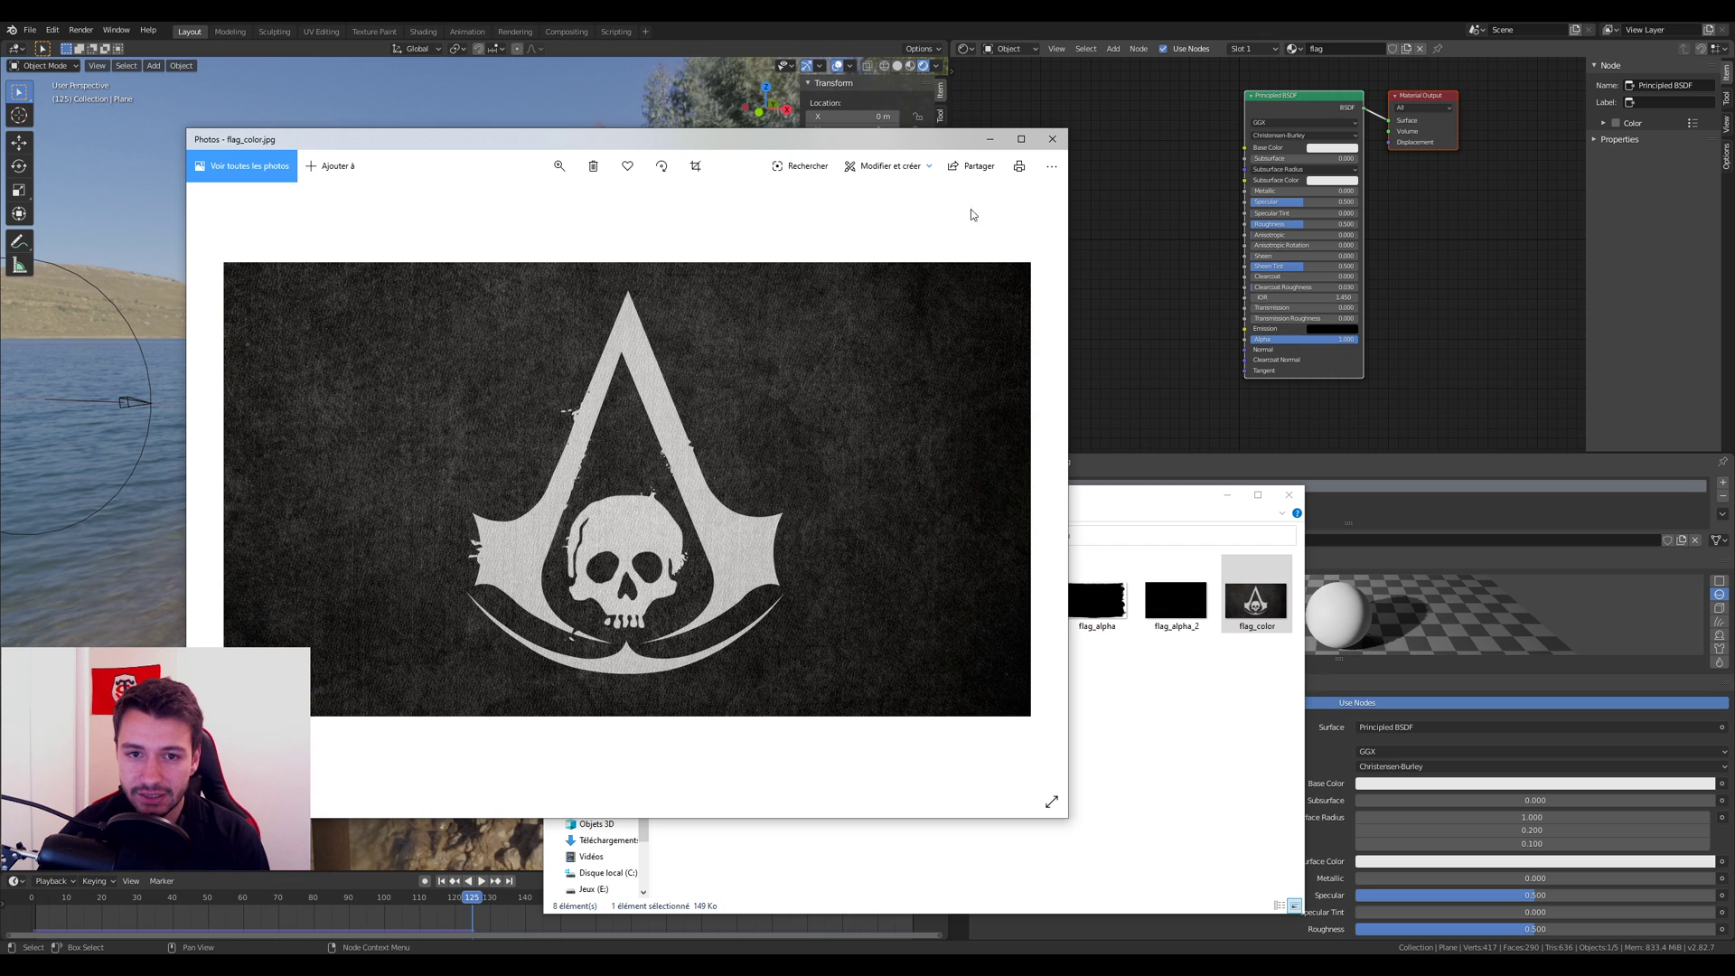
{"action": "left_click", "coordinate": [1051, 138]}
{"action": "left_click", "coordinate": [1118, 620]}
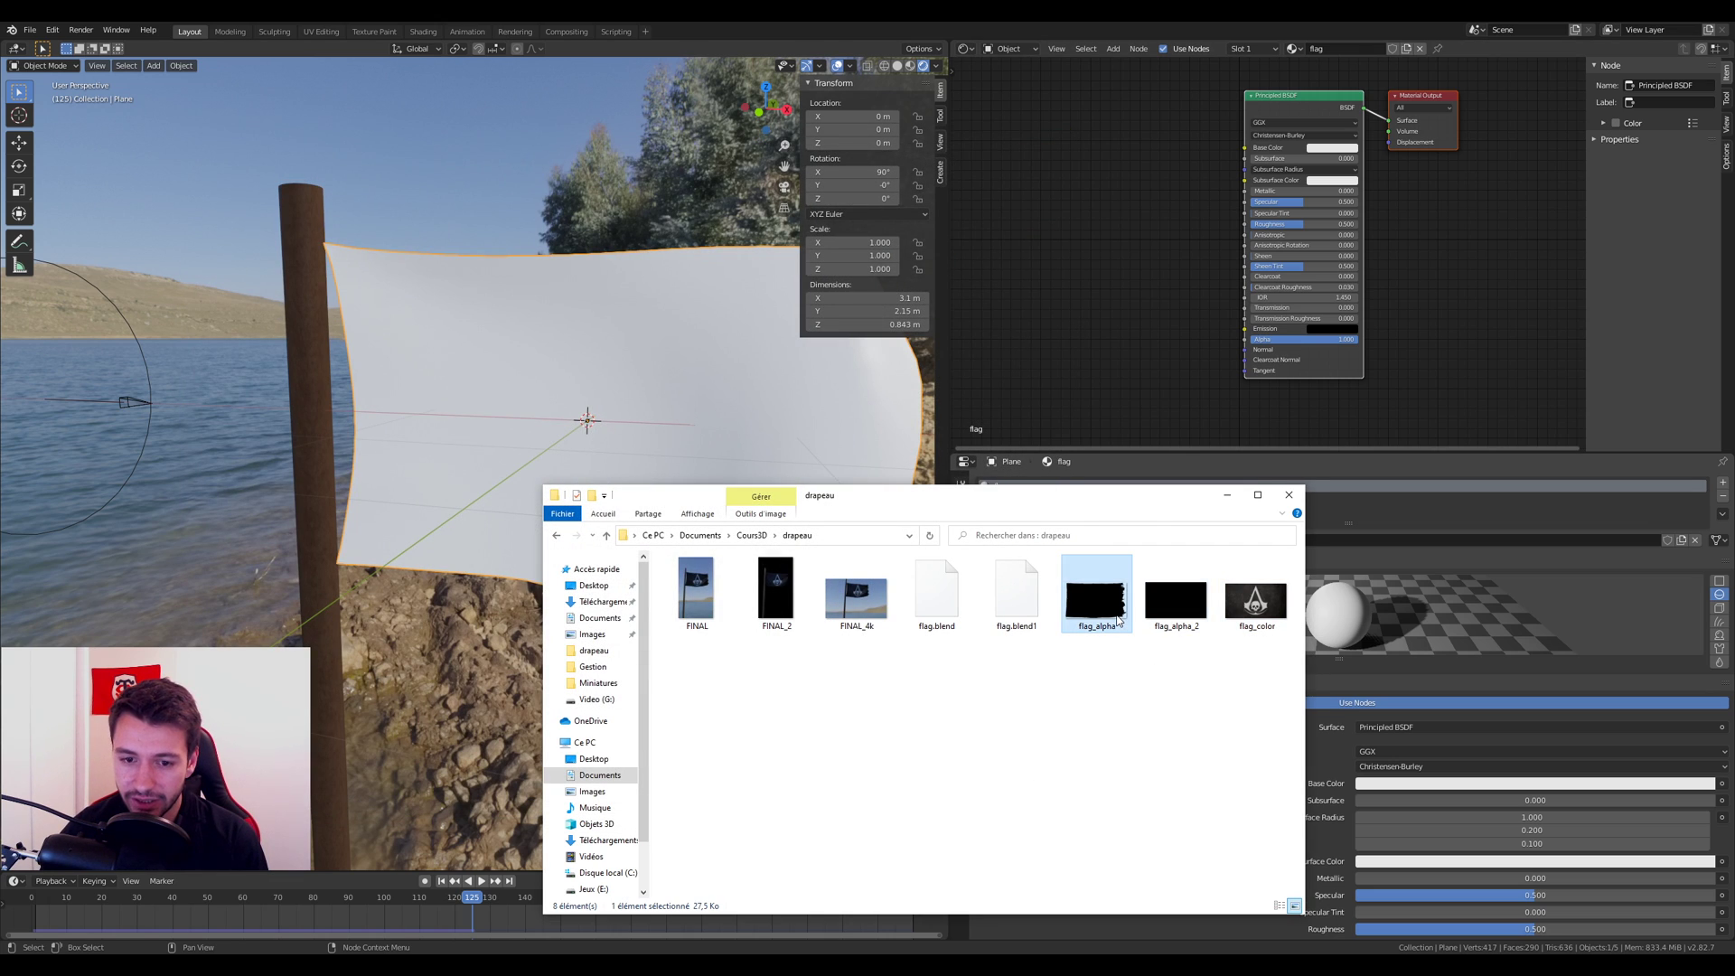
{"action": "double_click", "coordinate": [1097, 598]}
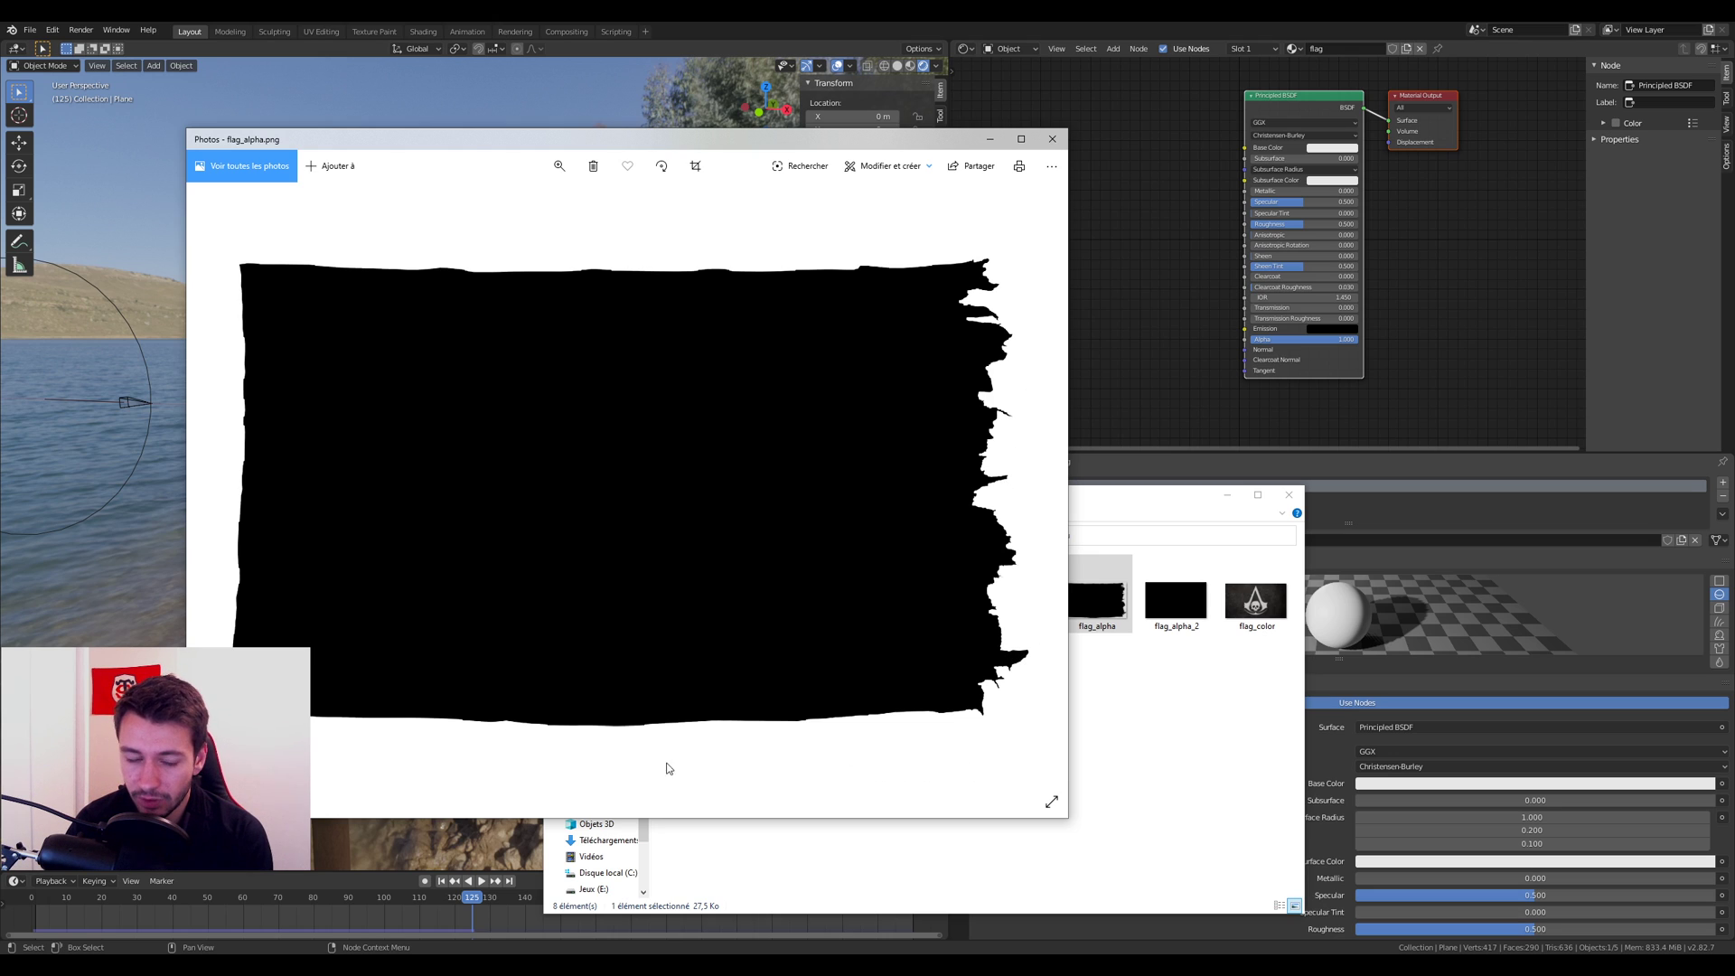
{"action": "left_click", "coordinate": [1052, 138]}
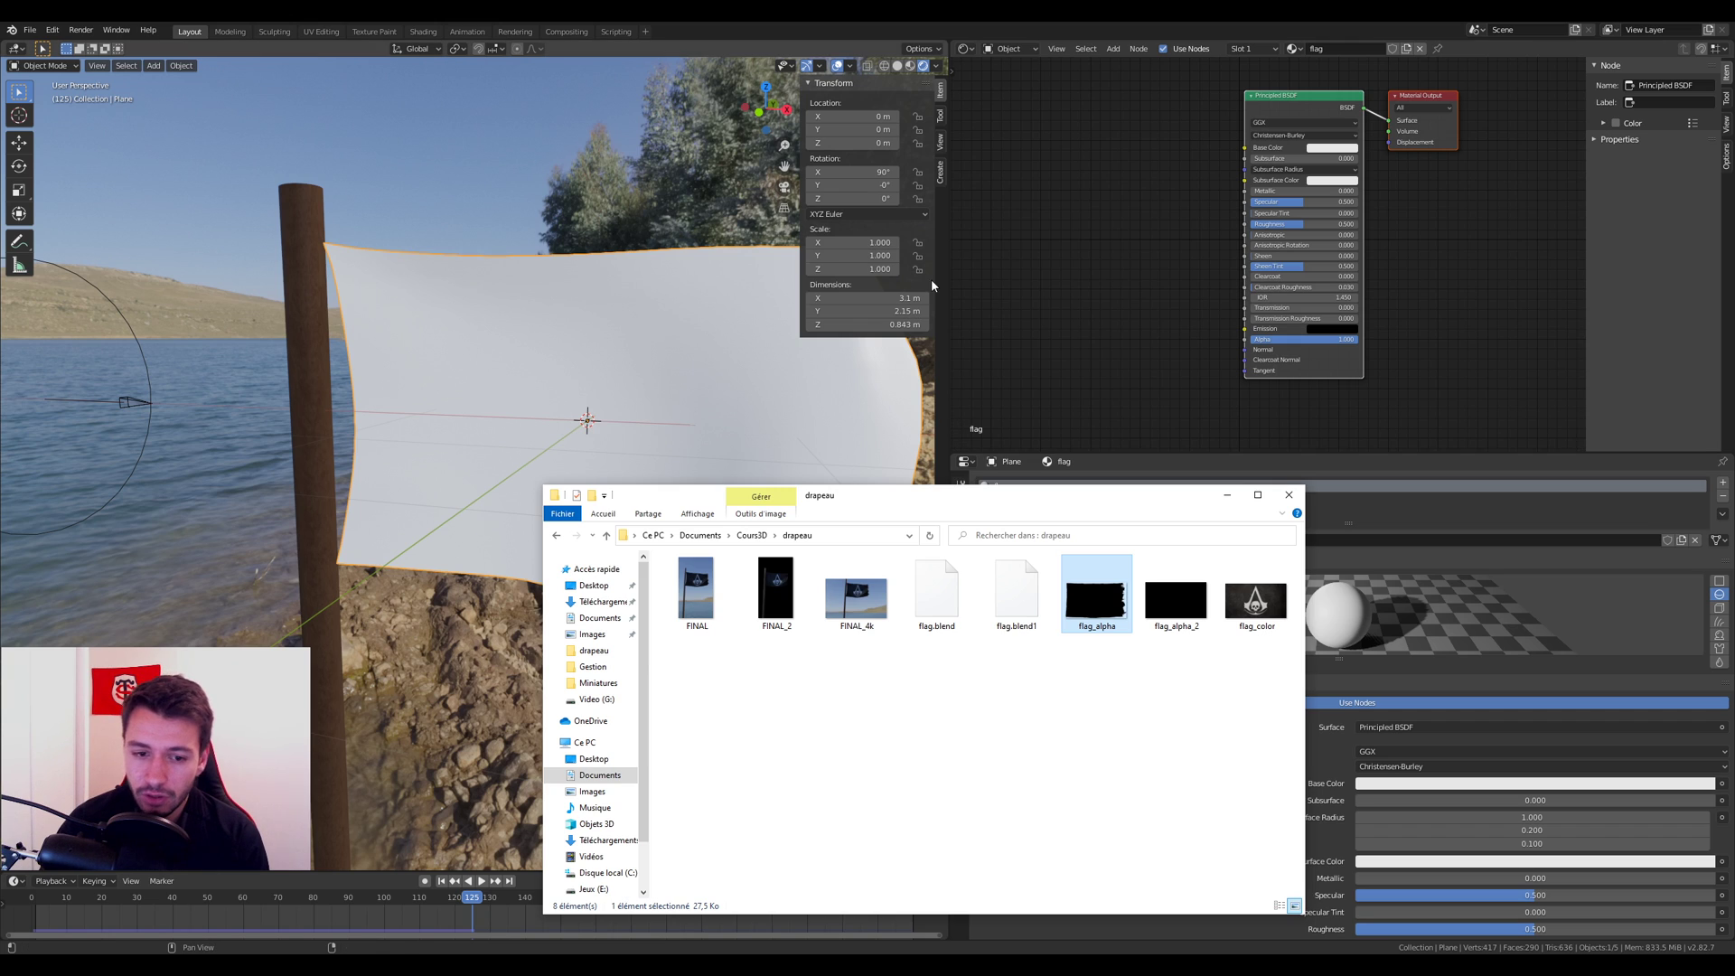
Step: Add flag_alpha.png and flag_color.jpg from the folder to the flag material as image texture nodes
{"action": "left_click_drag", "start_coordinate": [1065, 403], "coordinate": [1033, 329]}
{"action": "left_click_drag", "start_coordinate": [1256, 601], "coordinate": [1058, 143]}
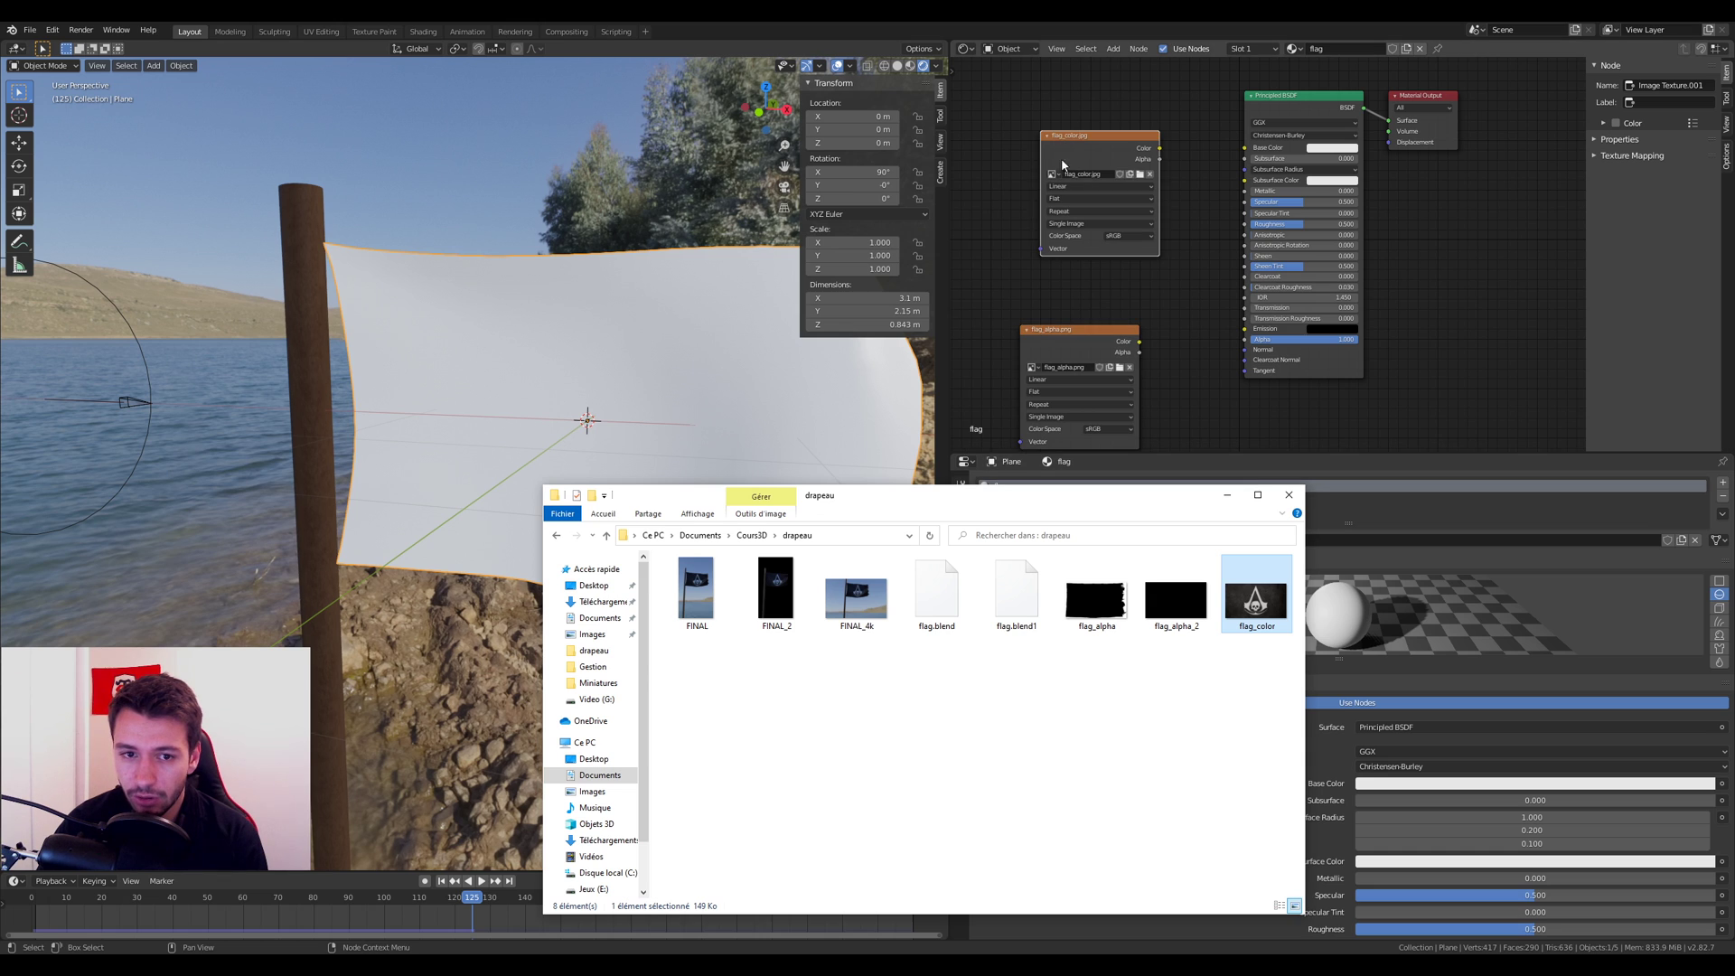
{"action": "left_click", "coordinate": [1023, 283]}
Step: Change the scene's render engine to Cycles
{"action": "middle_click_drag", "start_coordinate": [833, 375], "coordinate": [653, 273]}
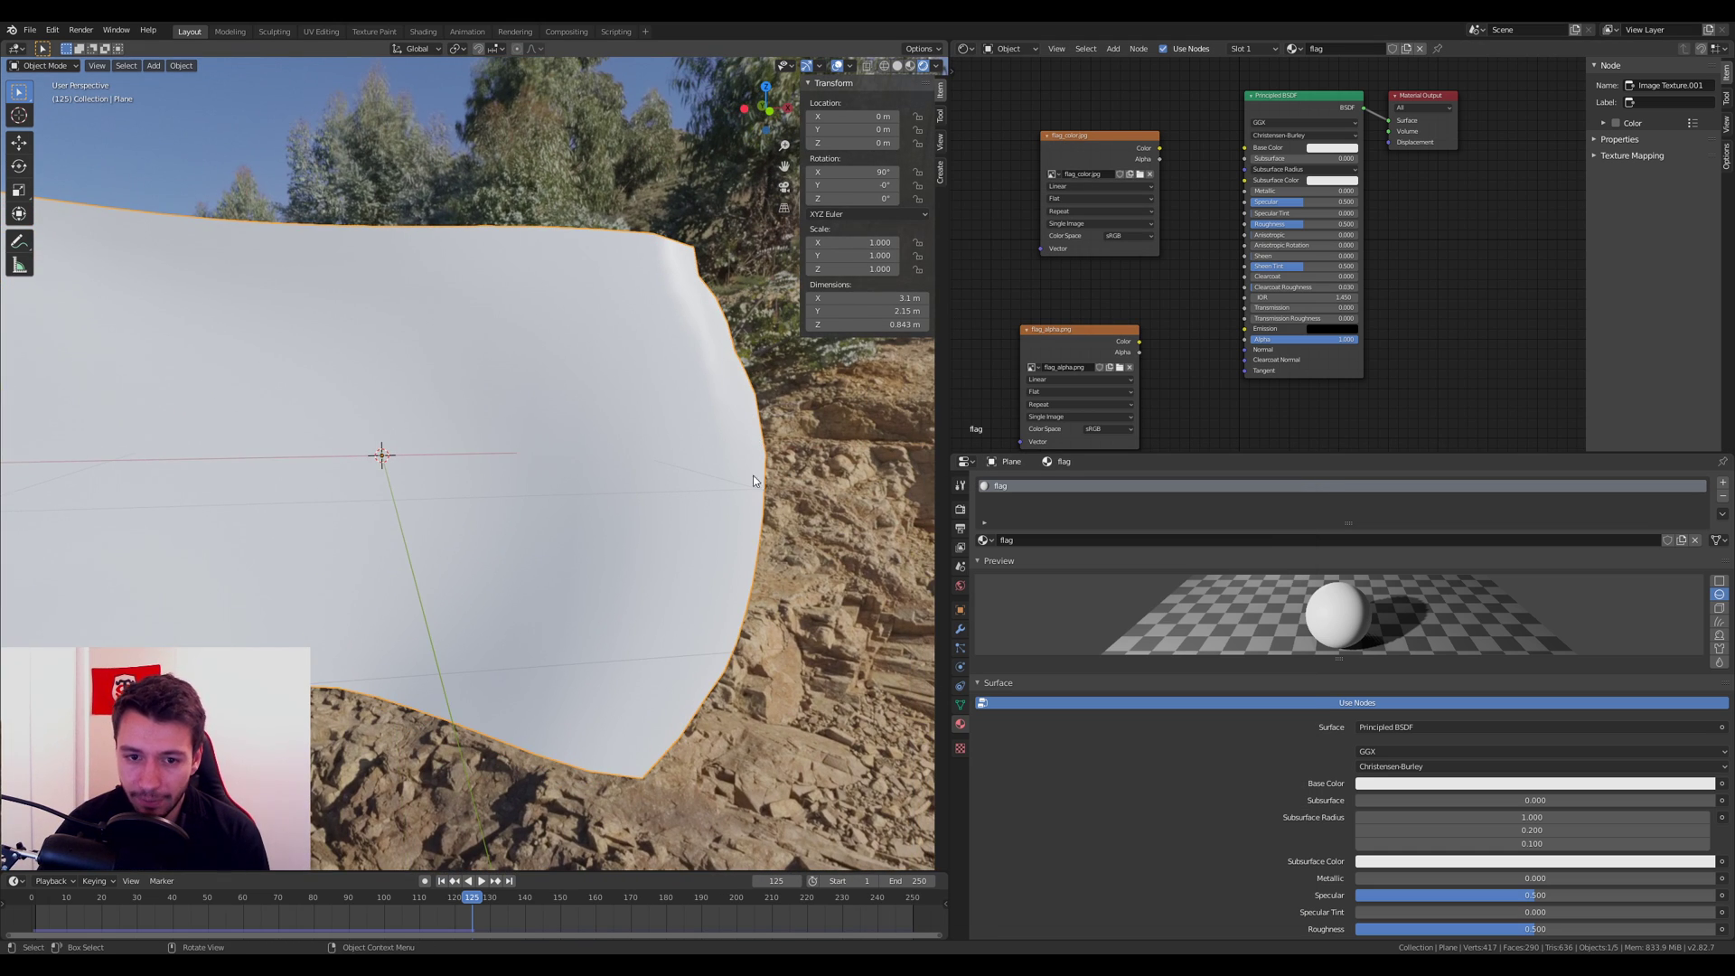
{"action": "left_click", "coordinate": [962, 510]}
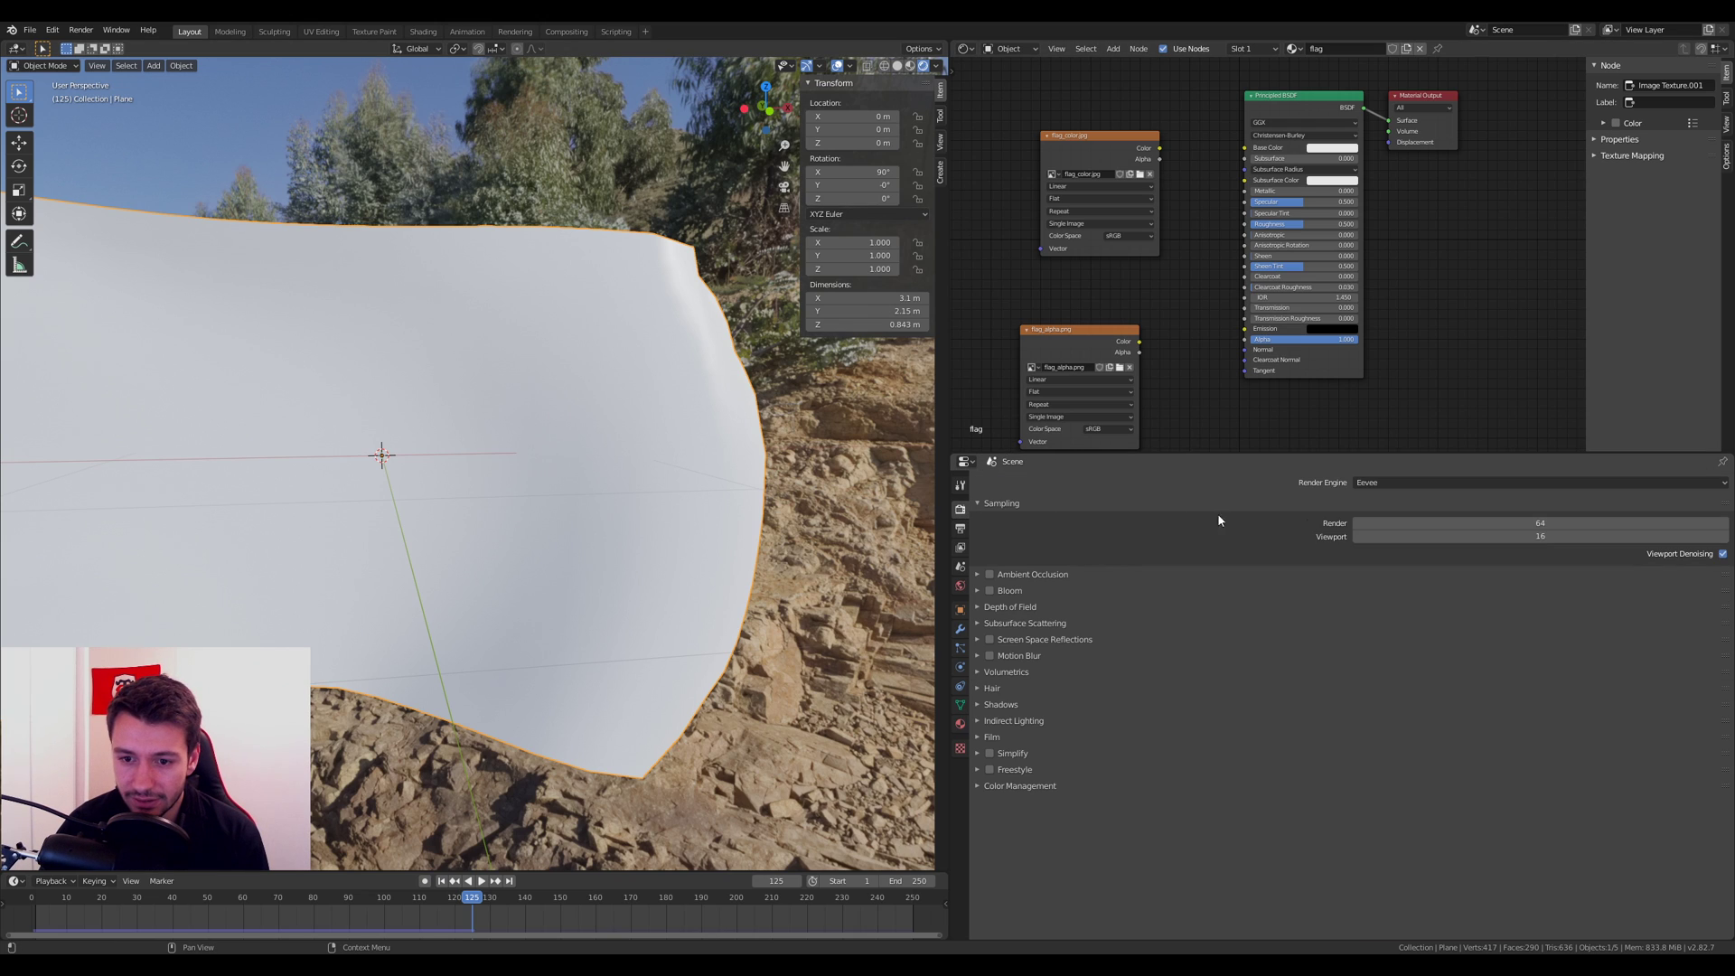
{"action": "left_click", "coordinate": [1395, 484]}
{"action": "left_click", "coordinate": [1394, 528]}
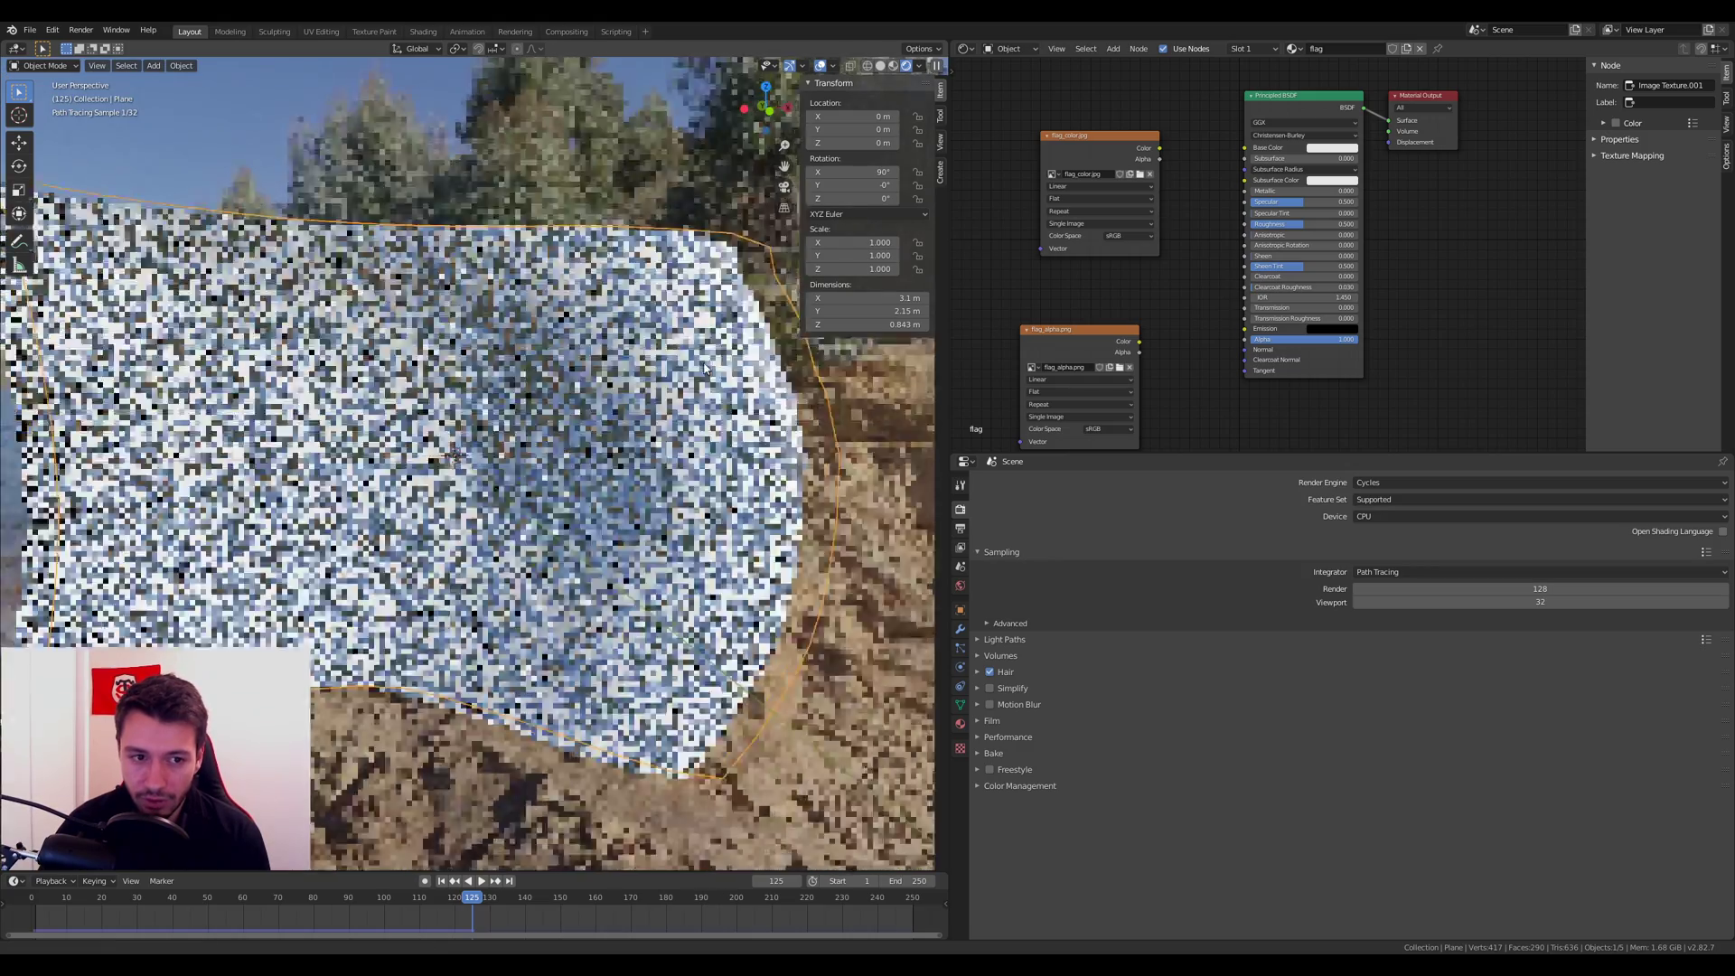
Step: Connect the flag_color texture's Color to Base Color and the flag_alpha texture's Alpha to the shader's Alpha, spacing the nodes apart
{"action": "left_click_drag", "start_coordinate": [1160, 148], "coordinate": [1248, 149]}
{"action": "left_click_drag", "start_coordinate": [1085, 137], "coordinate": [1050, 106]}
{"action": "left_click_drag", "start_coordinate": [1055, 336], "coordinate": [1246, 340]}
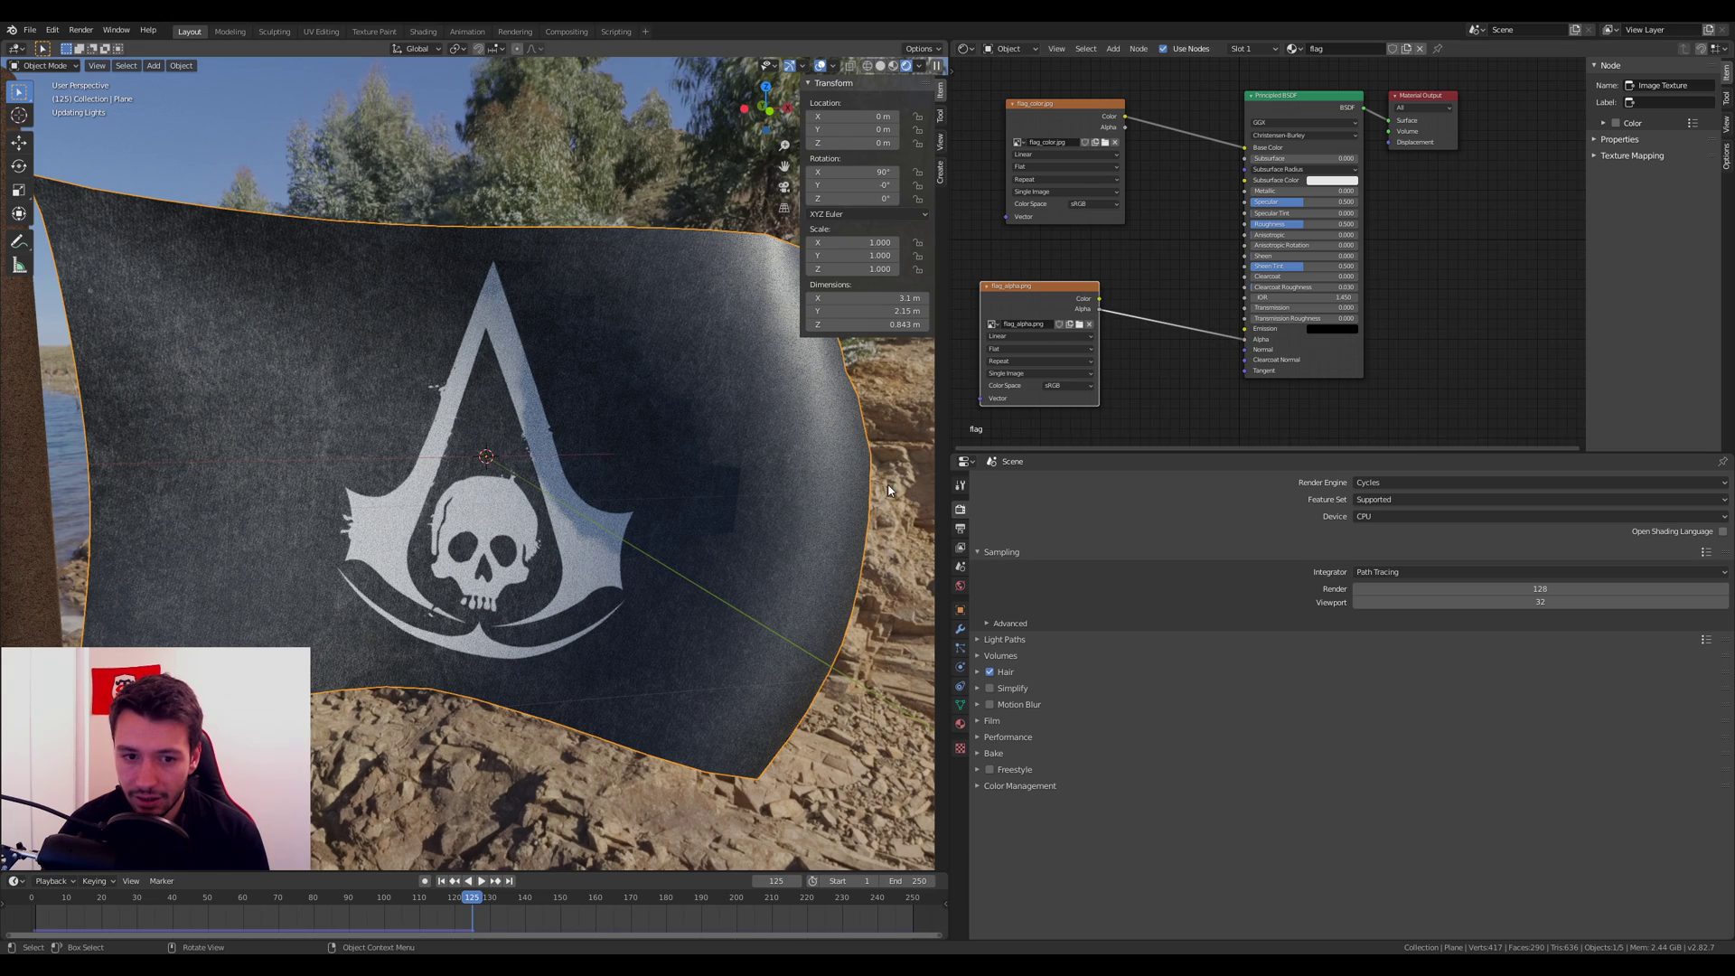